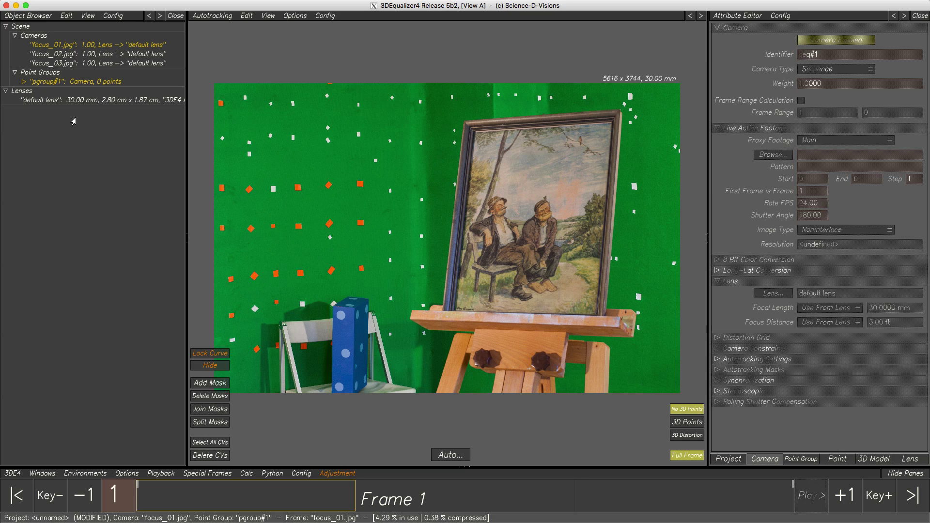
# Compare the focus reference photos across the whole image and in close-up at the end of the easel's ledge
pyautogui.press('Tab')
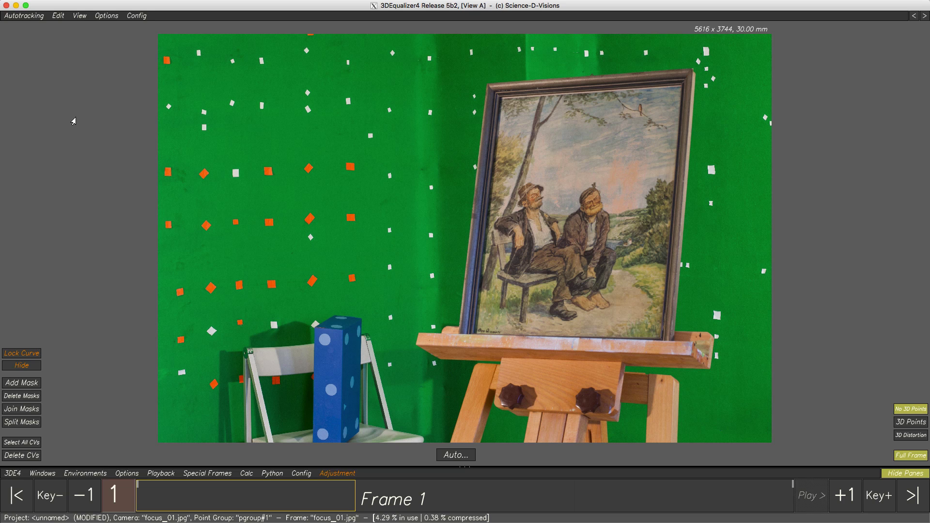
pyautogui.moveTo(326, 489); pyautogui.dragTo(301, 488)
pyautogui.scroll(5, 442, 352)
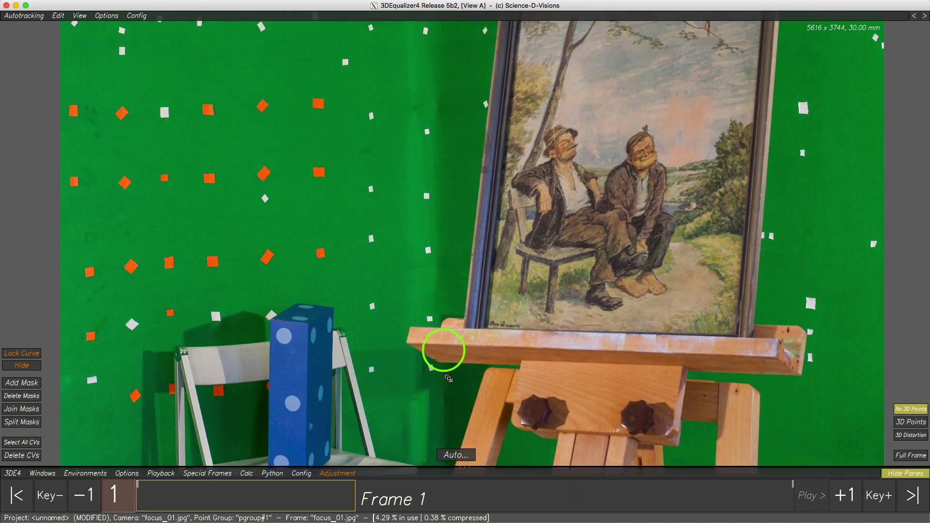
pyautogui.keyDown('ctrl'); pyautogui.moveTo(445, 430); pyautogui.dragTo(444, 440, button='right'); pyautogui.keyUp('ctrl')
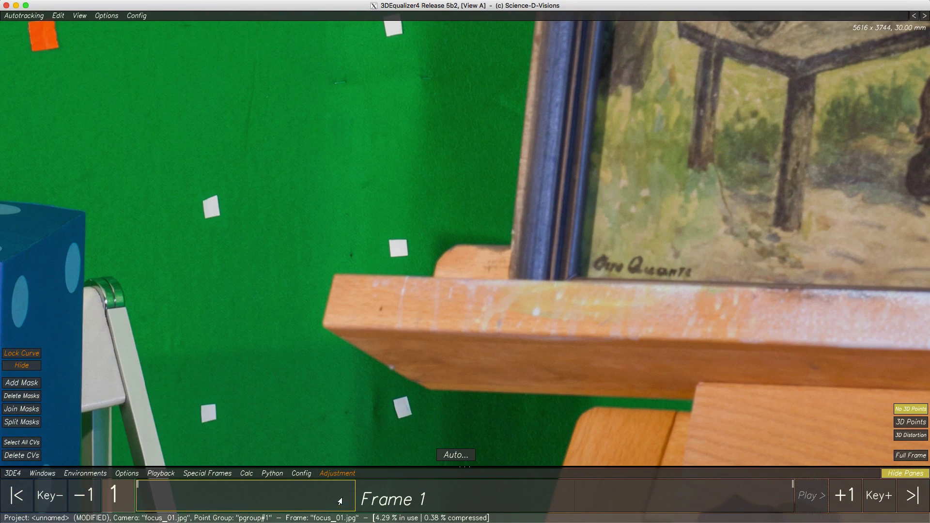
pyautogui.moveTo(341, 498); pyautogui.dragTo(400, 501)
pyautogui.click(310, 501)
# Fit the full image to the view and scrub through the focus photos to compare their framing
pyautogui.press('f')
pyautogui.moveTo(306, 501); pyautogui.dragTo(327, 500)
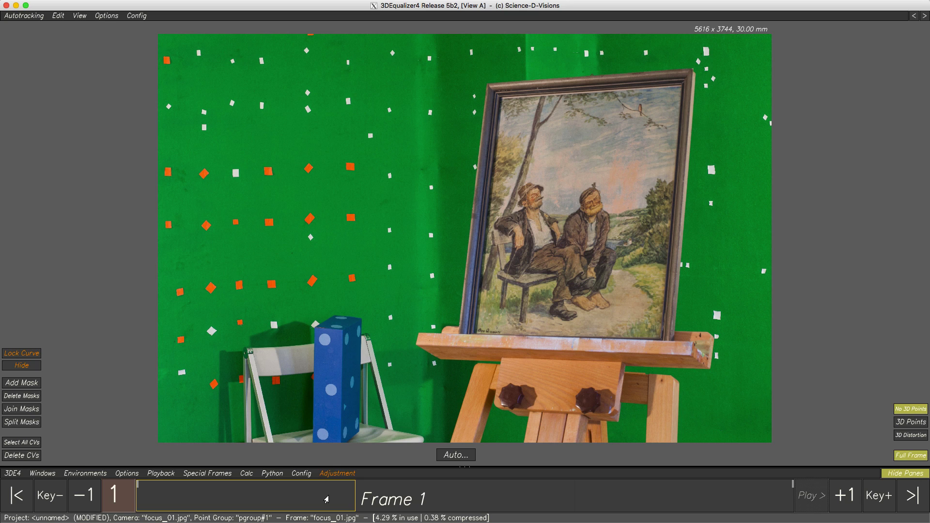
pyautogui.press('Tab')
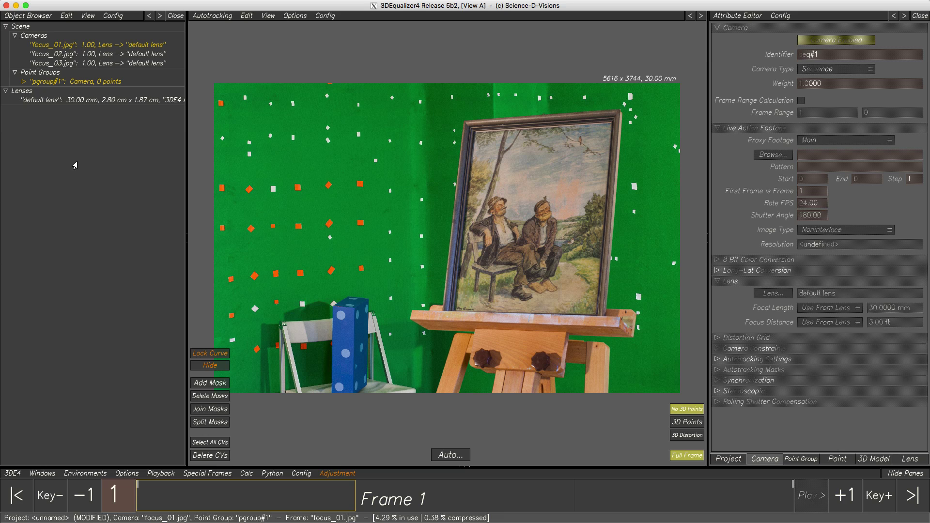
pyautogui.moveTo(298, 499); pyautogui.dragTo(275, 494)
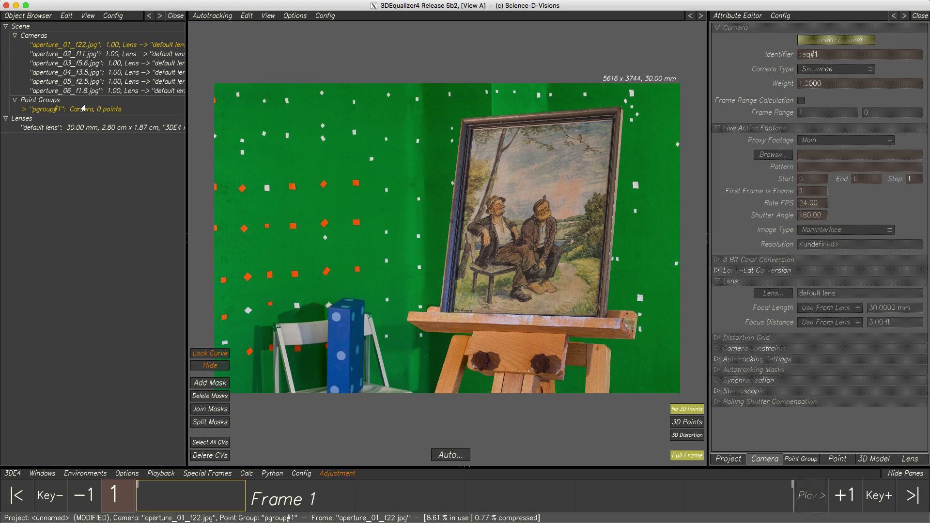
# Examine the aperture series in the enlarged view by scrubbing from the f22 photo to the f1.8 photo and back
pyautogui.press('Tab')
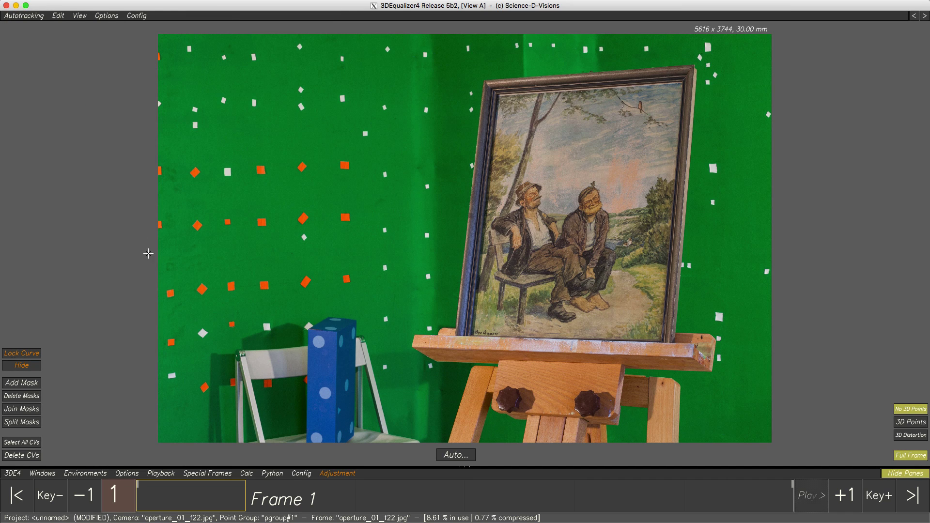
pyautogui.moveTo(203, 488); pyautogui.dragTo(726, 504)
pyautogui.moveTo(647, 503); pyautogui.dragTo(200, 494)
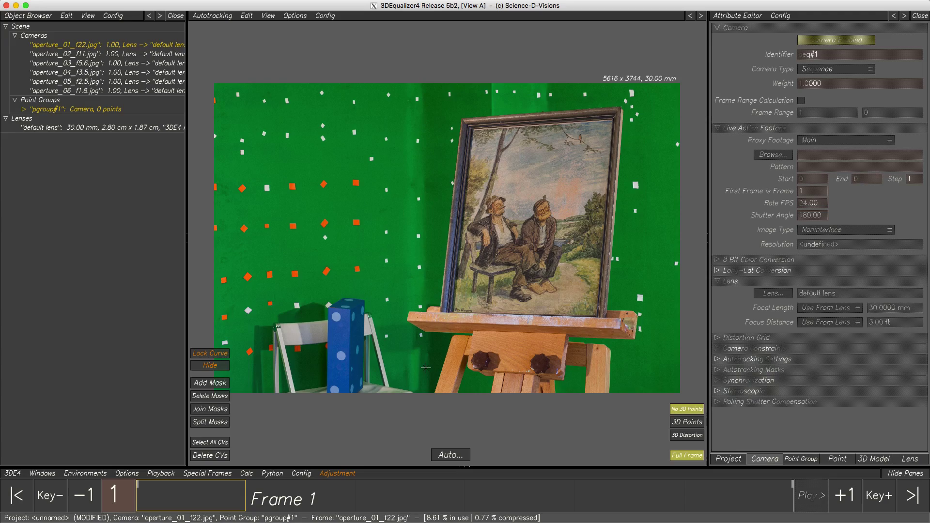
# Compare the f22 and f1.8 photos in close-up around the easel ledge and the nearby wall markers
pyautogui.keyDown('ctrl'); pyautogui.moveTo(419, 336); pyautogui.dragTo(412, 427, button='right'); pyautogui.keyUp('ctrl')
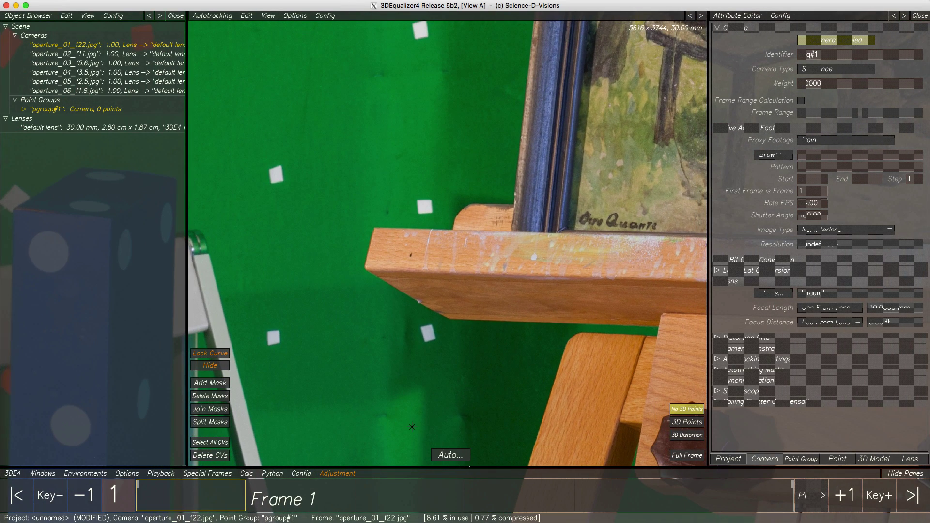
pyautogui.click(754, 495)
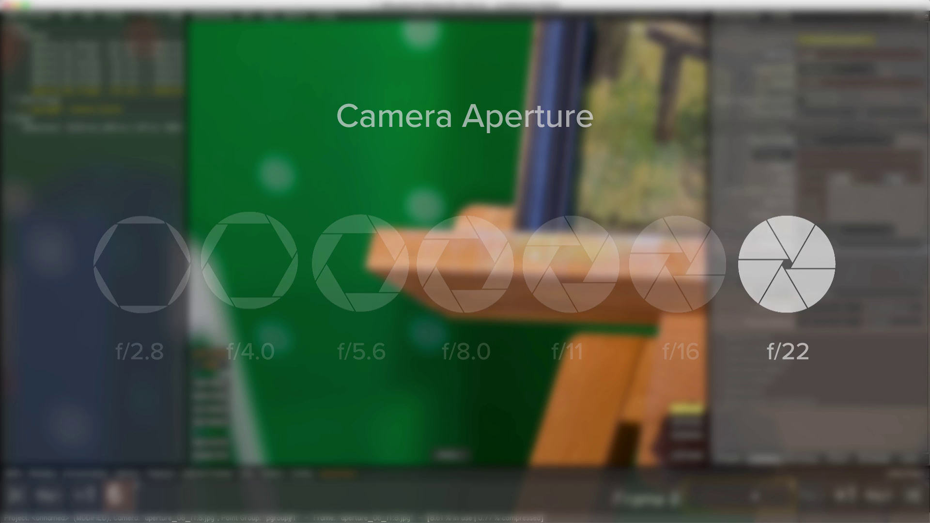
pyautogui.click(191, 500)
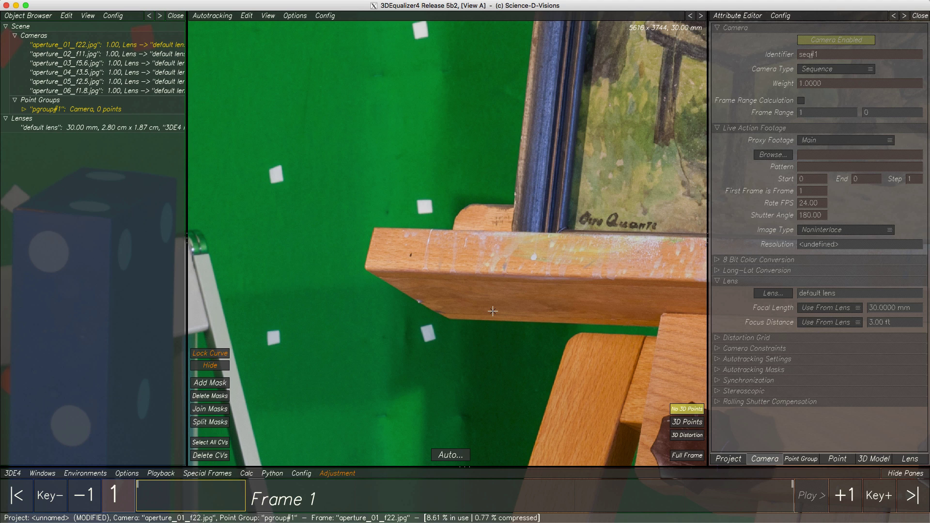
# Compare the background markers and the blue box between the f22 and f1.8 photos in a wider view
pyautogui.moveTo(493, 311); pyautogui.dragTo(437, 234, button='right')
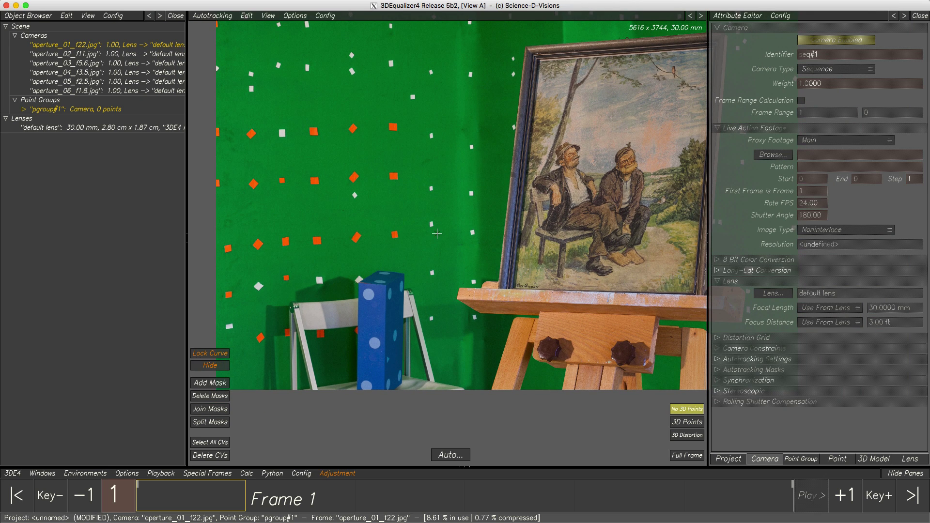
pyautogui.moveTo(437, 234); pyautogui.dragTo(402, 292, button='middle')
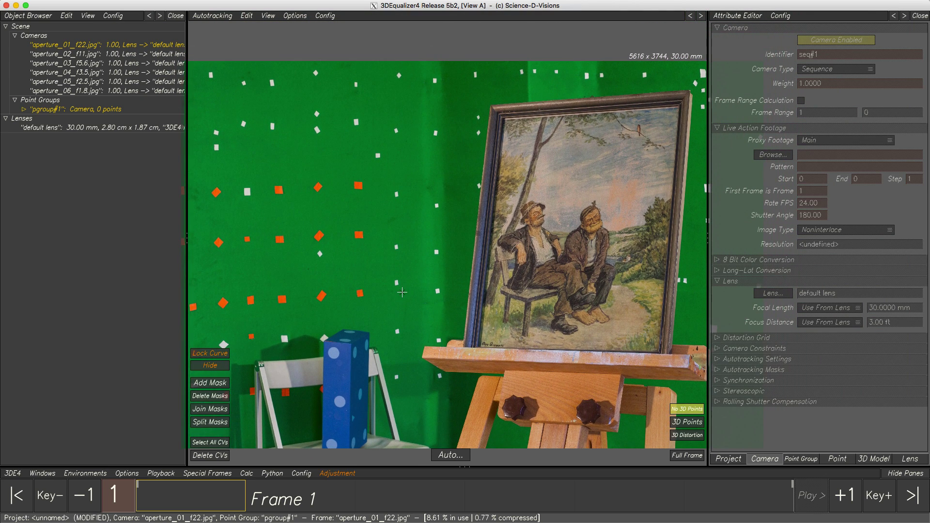
pyautogui.click(764, 500)
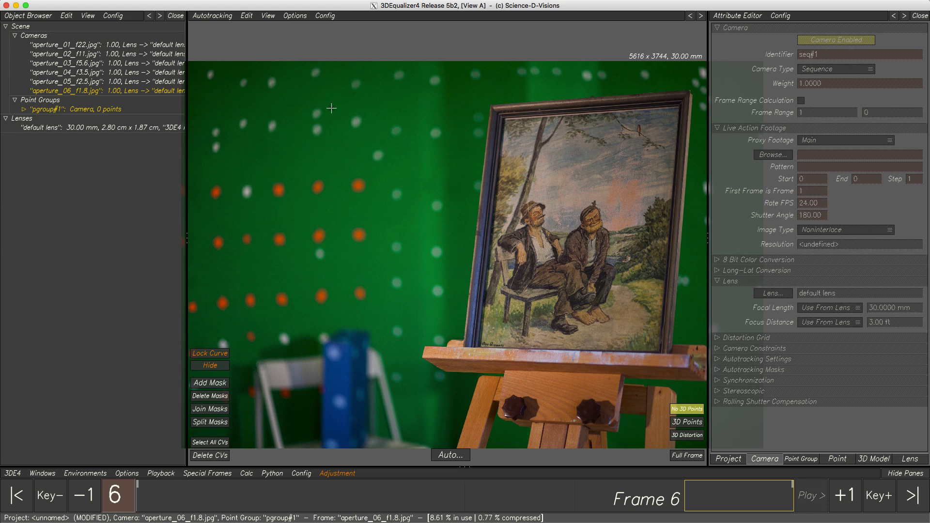
pyautogui.click(172, 488)
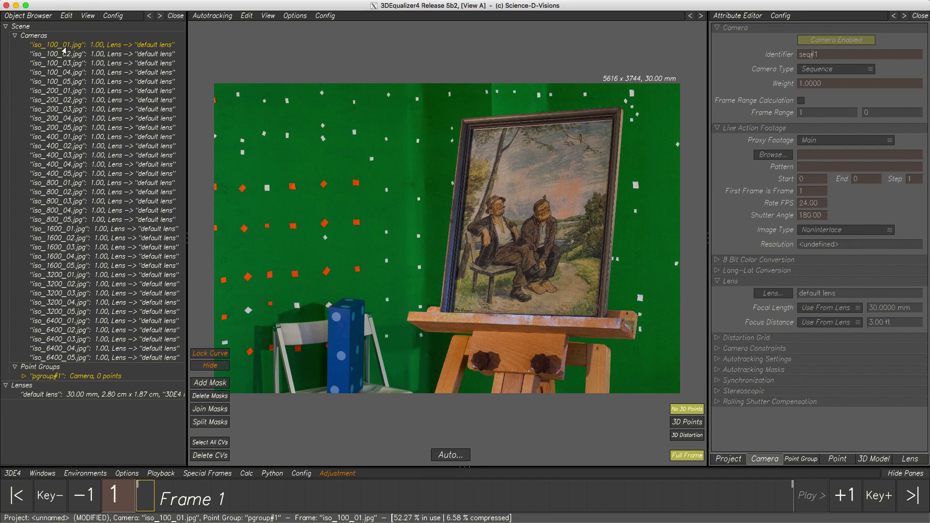
# Select the ISO 100, ISO 800 and ISO 6400 camera groups in turn, ending with only iso_100_01.jpg selected
pyautogui.moveTo(65, 44); pyautogui.dragTo(70, 81)
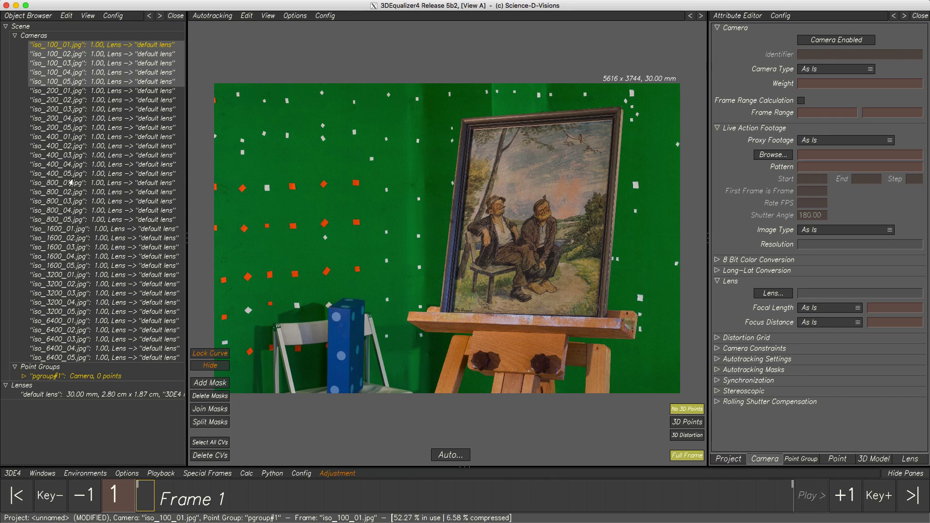
pyautogui.moveTo(70, 183); pyautogui.dragTo(67, 224)
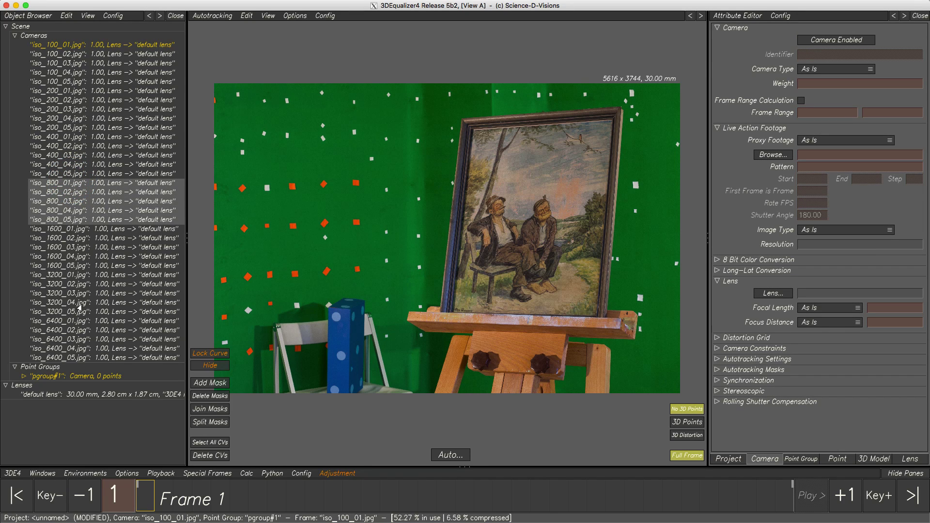
pyautogui.moveTo(76, 320); pyautogui.dragTo(74, 357)
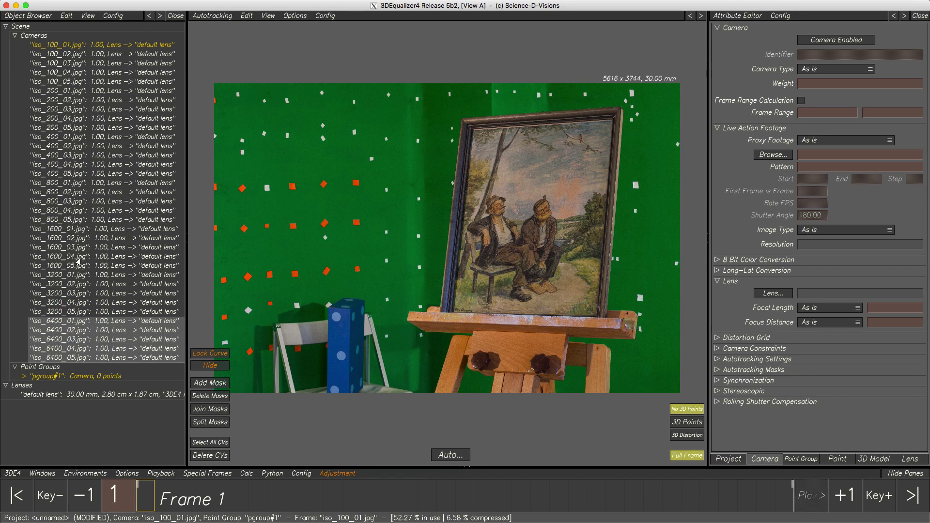
pyautogui.click(92, 46)
# Scrub through the ISO photo series in the enlarged view and return to the first frame
pyautogui.press('Tab')
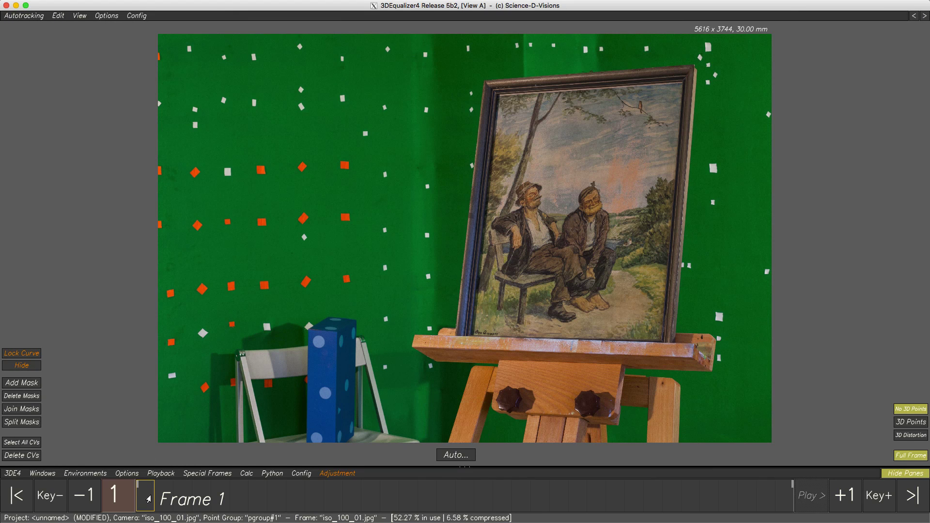
pyautogui.moveTo(149, 499); pyautogui.dragTo(209, 501)
pyautogui.moveTo(248, 500)
pyautogui.mouseDown()
pyautogui.moveTo(818, 519)
pyautogui.moveTo(87, 506)
pyautogui.mouseUp()
pyautogui.press('Tab')
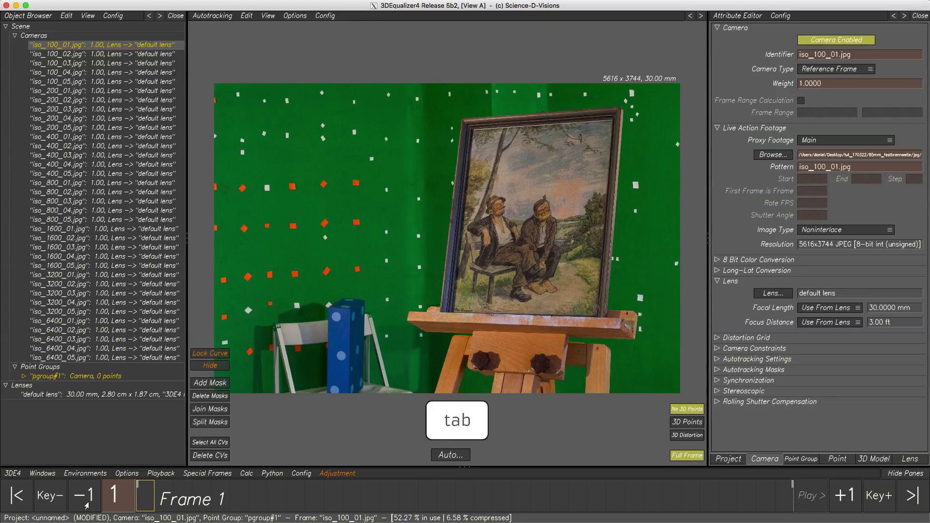
# Inspect the image noise of the five ISO 100 photos in close-up at the corner of the easel ledge
pyautogui.keyDown('ctrl'); pyautogui.moveTo(408, 317); pyautogui.dragTo(443, 522, button='right'); pyautogui.keyUp('ctrl')
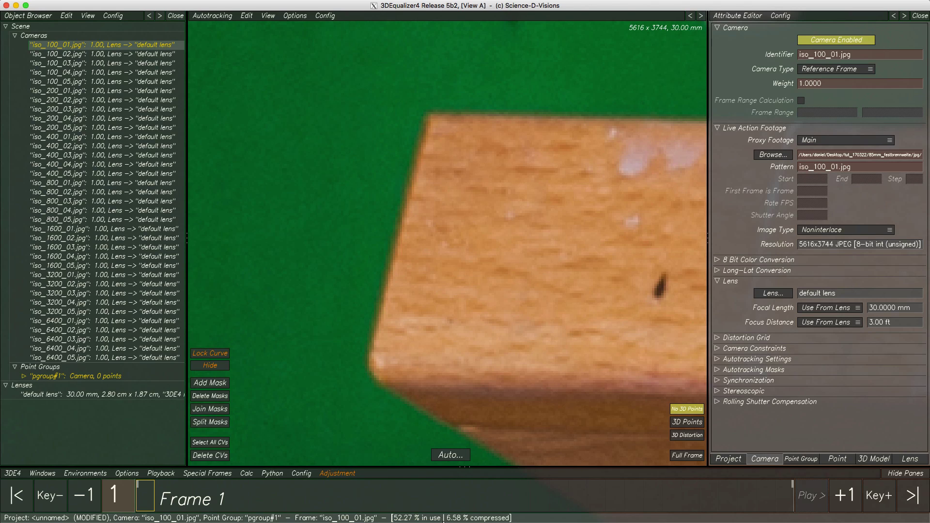
pyautogui.moveTo(107, 43); pyautogui.dragTo(103, 87)
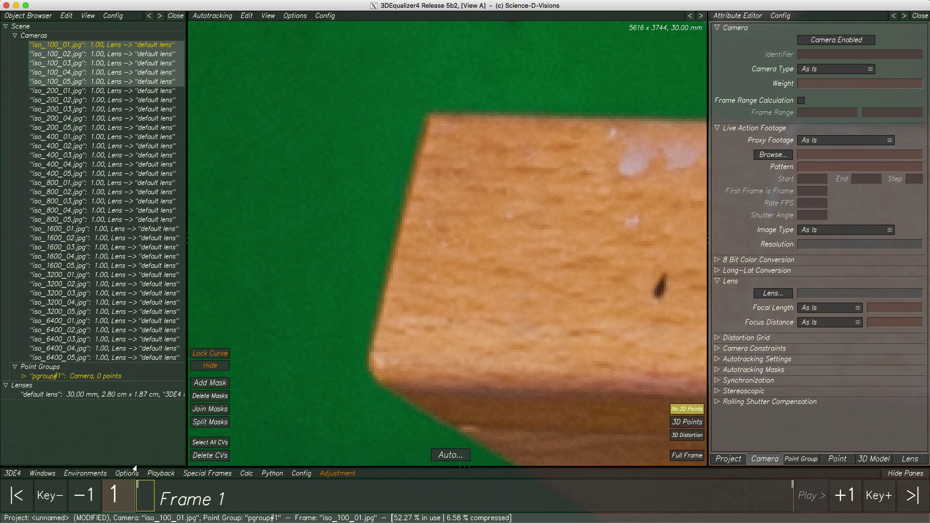
pyautogui.moveTo(144, 496)
pyautogui.mouseDown()
pyautogui.moveTo(221, 496)
pyautogui.moveTo(129, 494)
pyautogui.mouseUp()
# Select the five ISO 6400 photos and compare their noise with the first ISO 100 photo at the ledge corner
pyautogui.moveTo(107, 325); pyautogui.dragTo(106, 359)
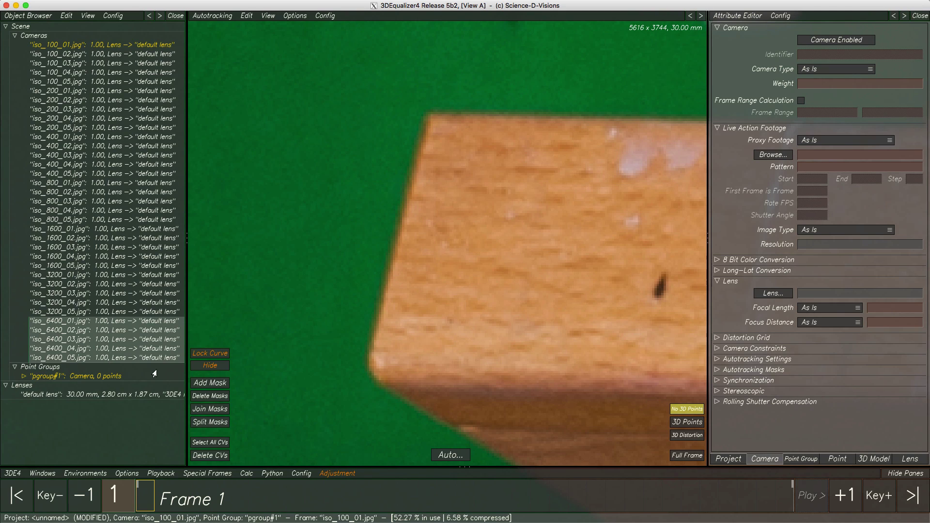
pyautogui.moveTo(784, 497)
pyautogui.mouseDown()
pyautogui.moveTo(707, 491)
pyautogui.moveTo(786, 494)
pyautogui.mouseUp()
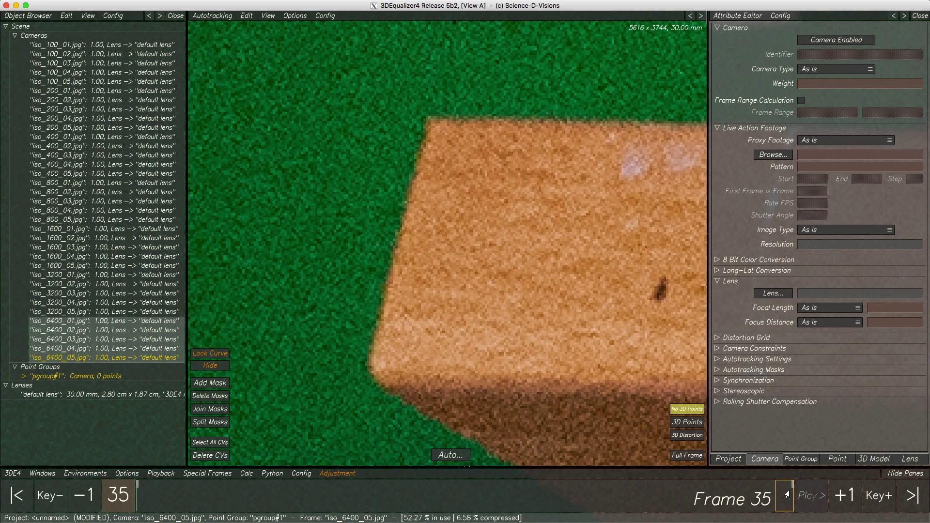
pyautogui.click(147, 495)
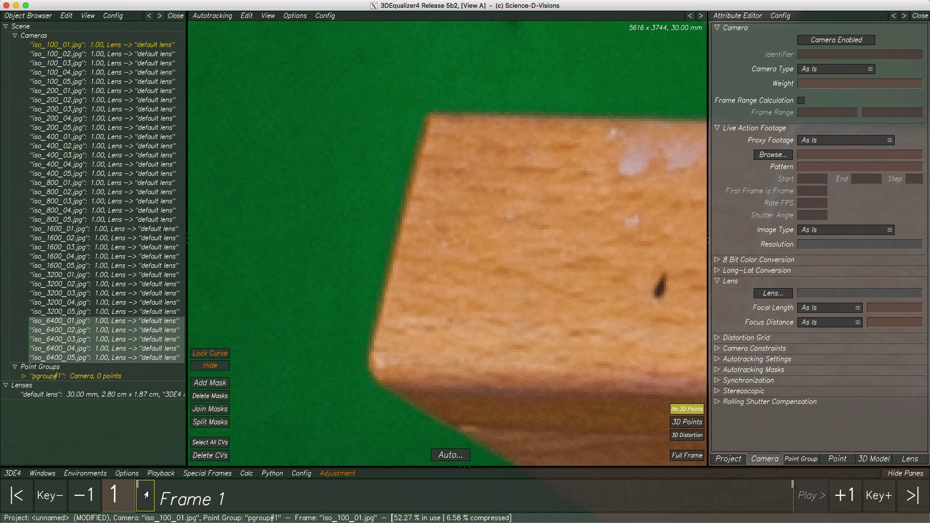
pyautogui.press('f')
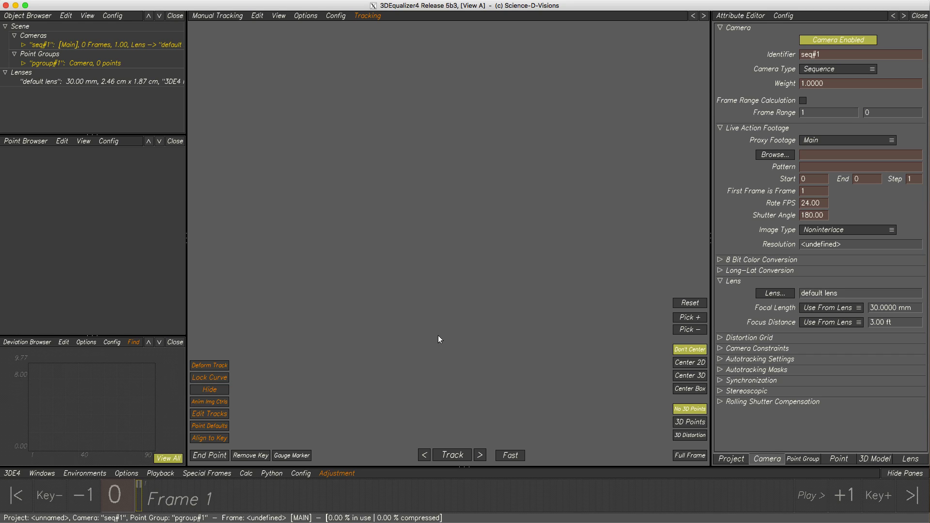
pyautogui.rightClick(129, 48)
pyautogui.moveTo(168, 62)
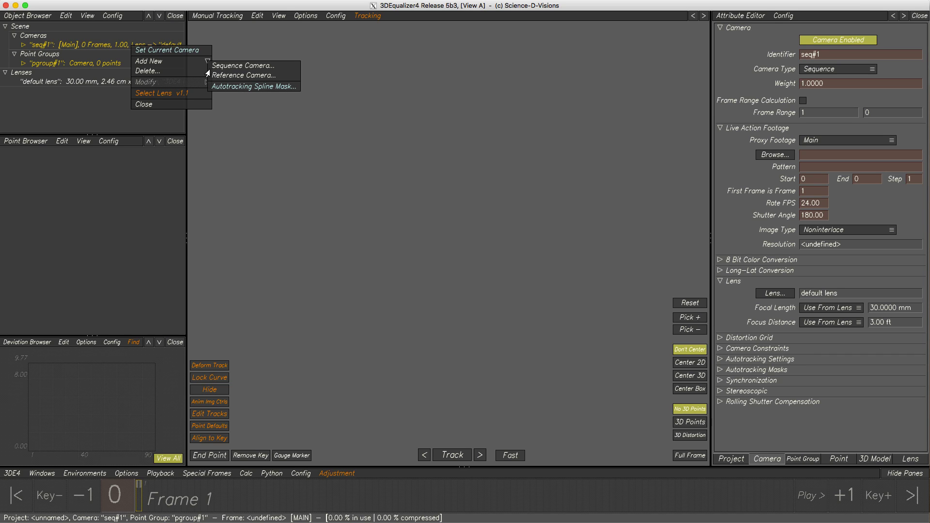
pyautogui.click(248, 122)
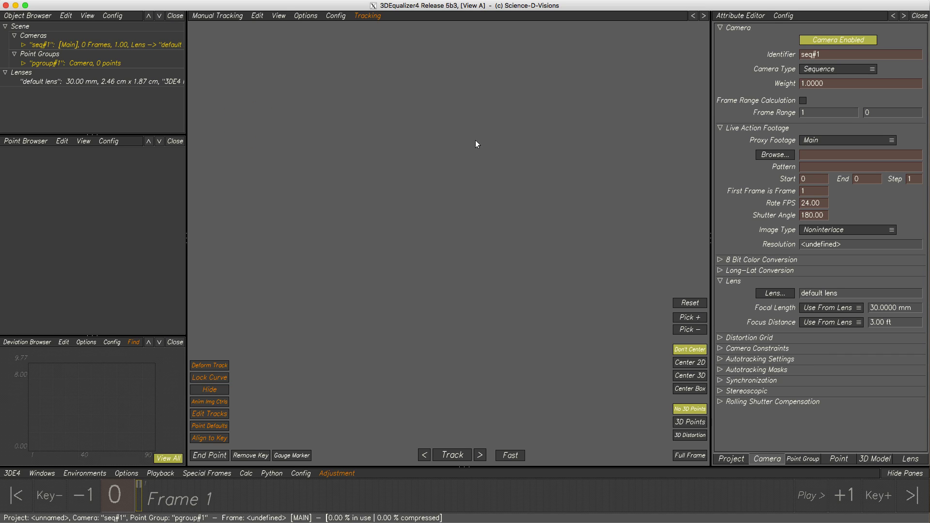
pyautogui.click(770, 157)
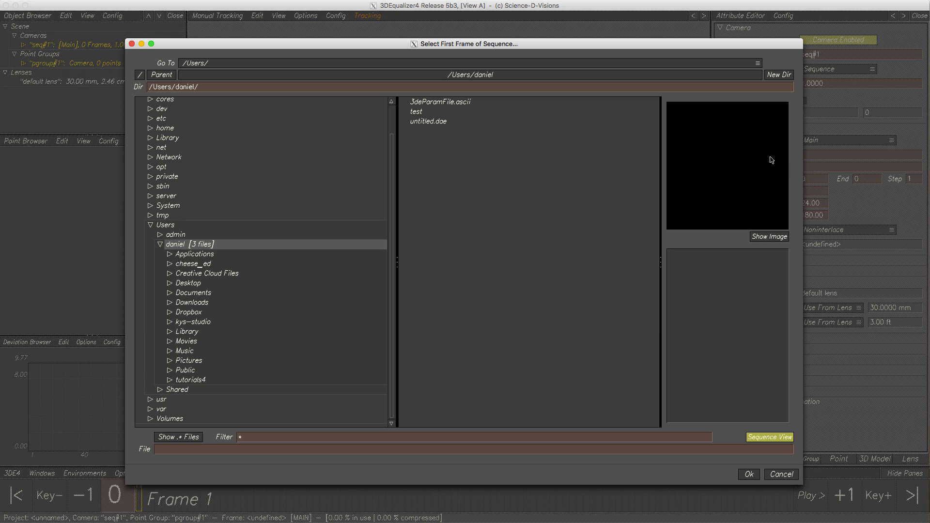
pyautogui.click(169, 380)
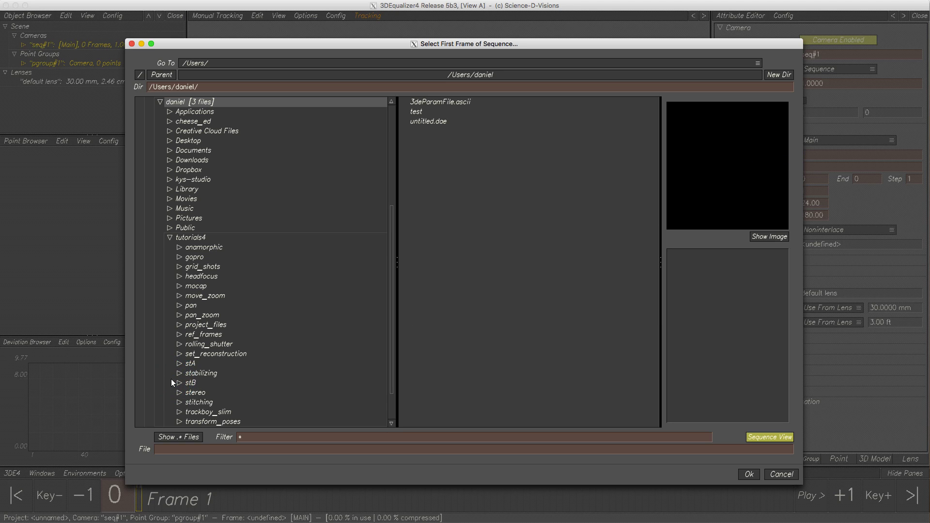
pyautogui.click(196, 354)
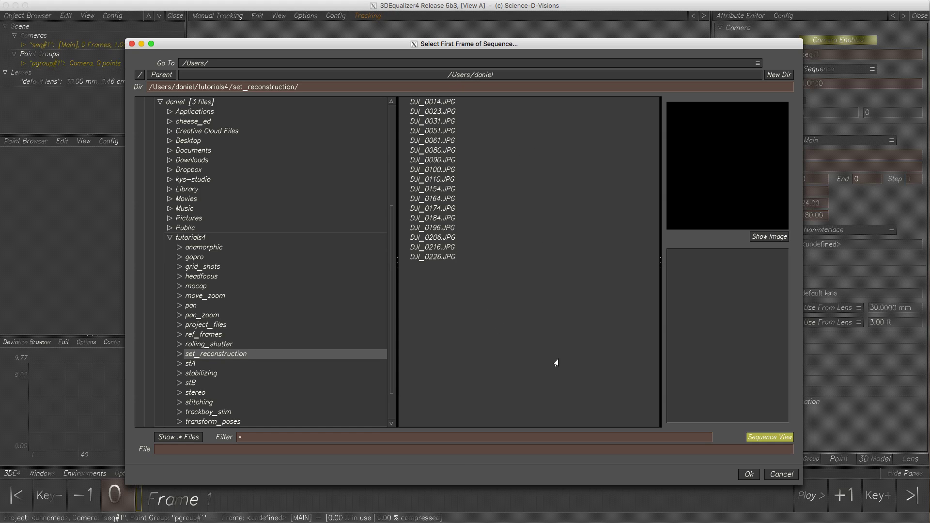
pyautogui.click(775, 475)
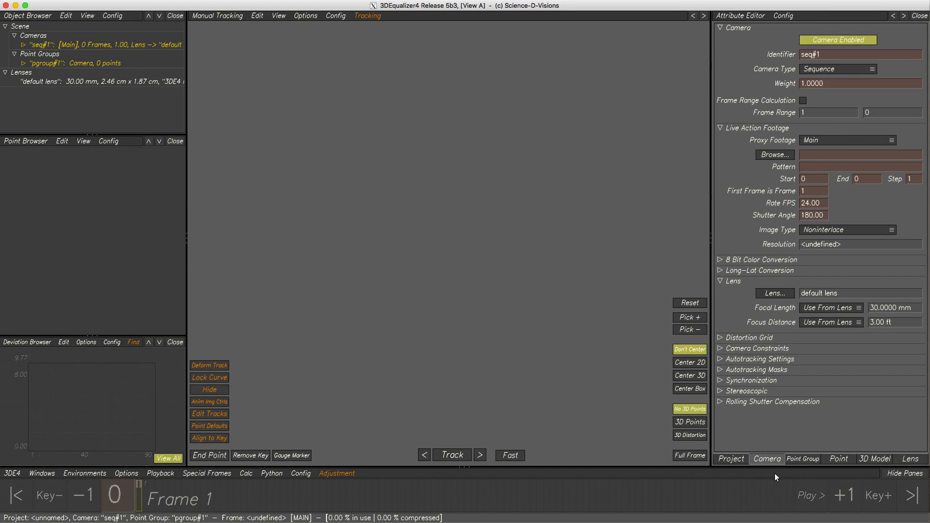
# Import multiple reference frames from the tutorials4/set_reconstruction directory, keeping the default filter pattern
pyautogui.click(12, 473)
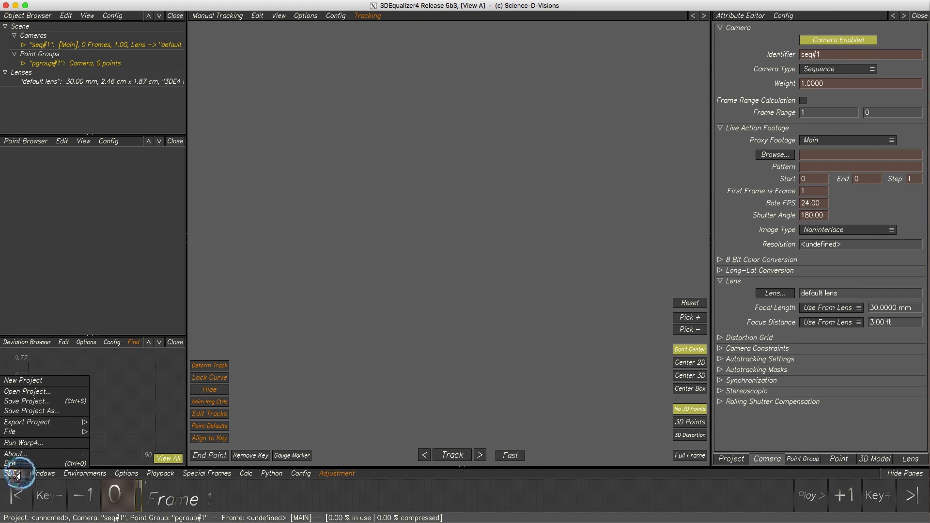
pyautogui.click(26, 432)
pyautogui.click(106, 429)
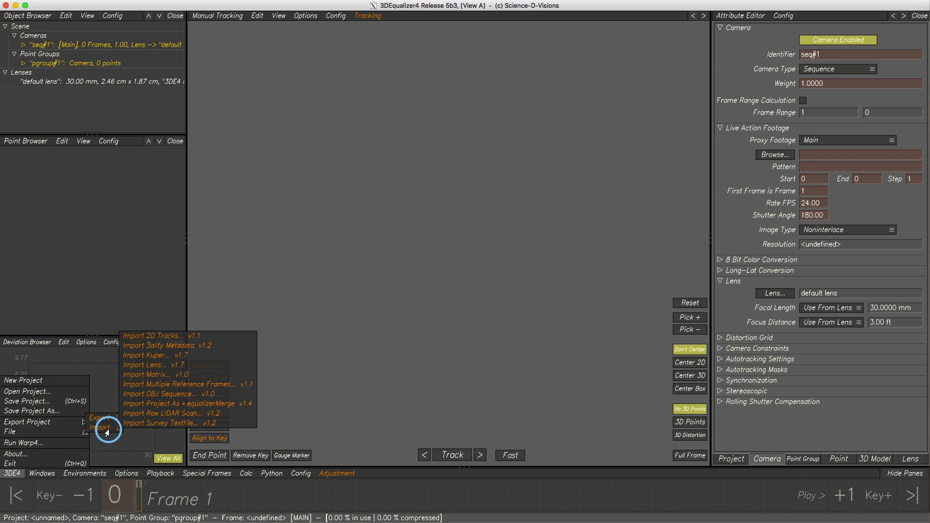
pyautogui.click(249, 389)
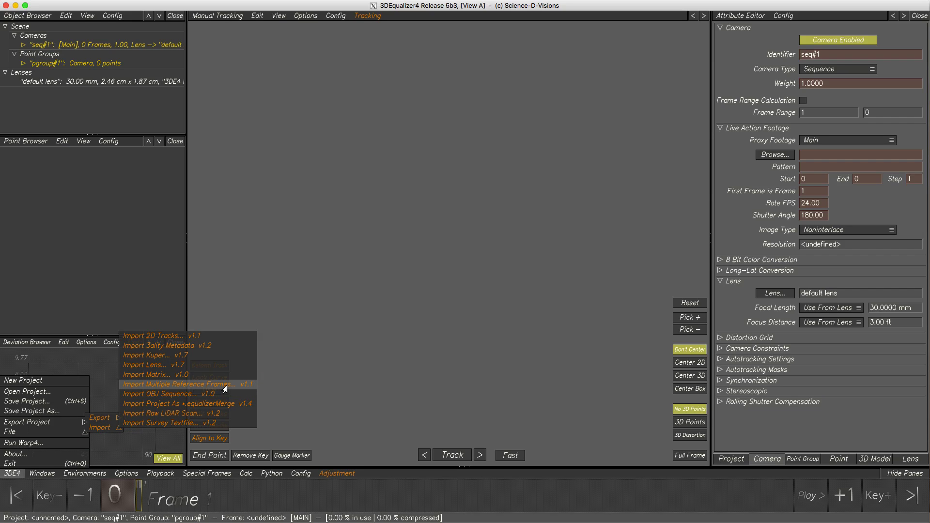
pyautogui.click(225, 386)
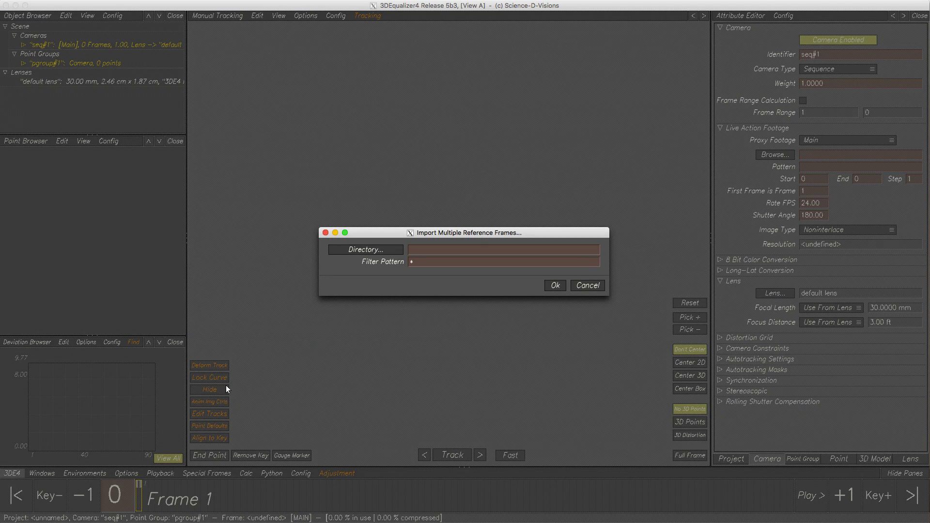
pyautogui.click(362, 250)
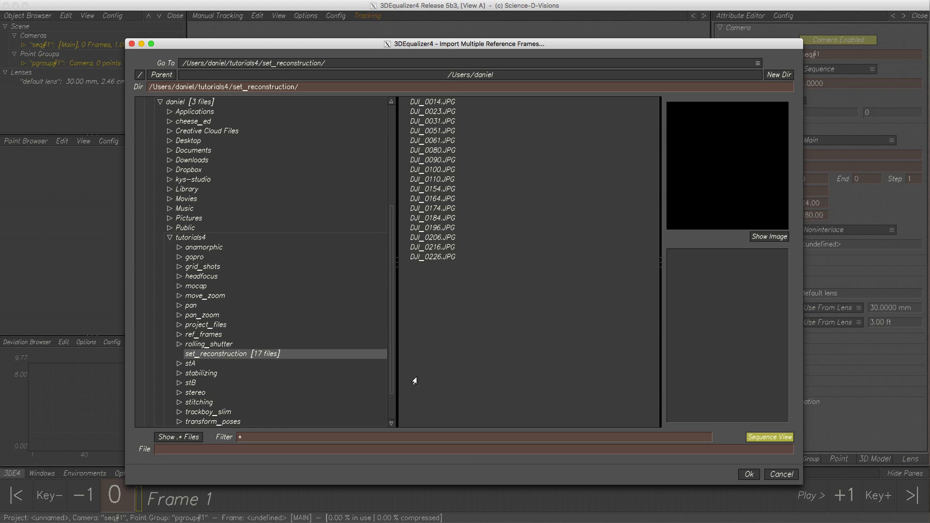
pyautogui.click(749, 475)
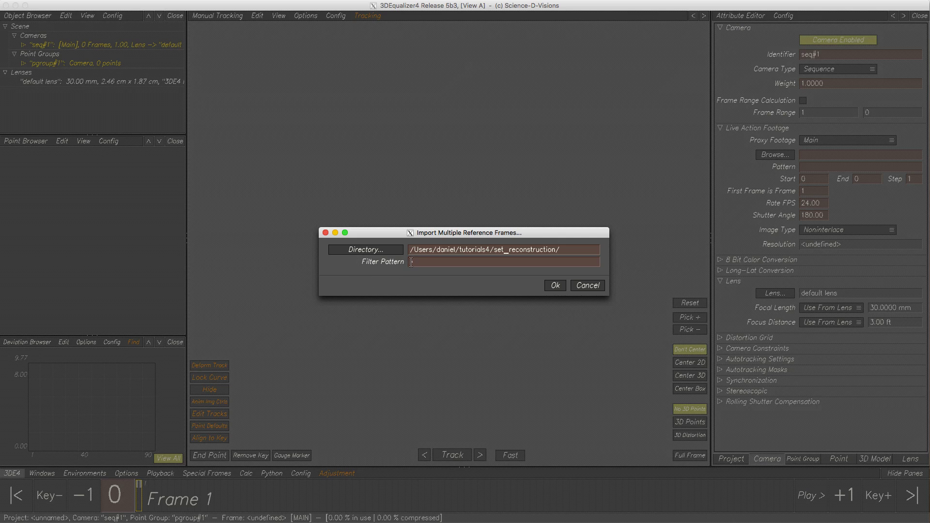
pyautogui.click(556, 286)
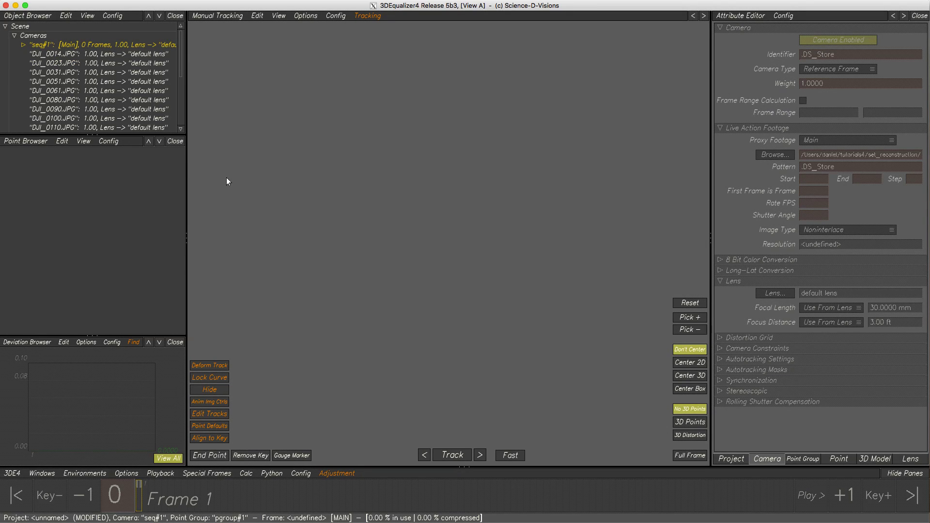
# Enlarge the object list and inspect the camera attributes of imported reference frames such as DJI_0031.JPG and DJI_0154.JPG
pyautogui.click(148, 141)
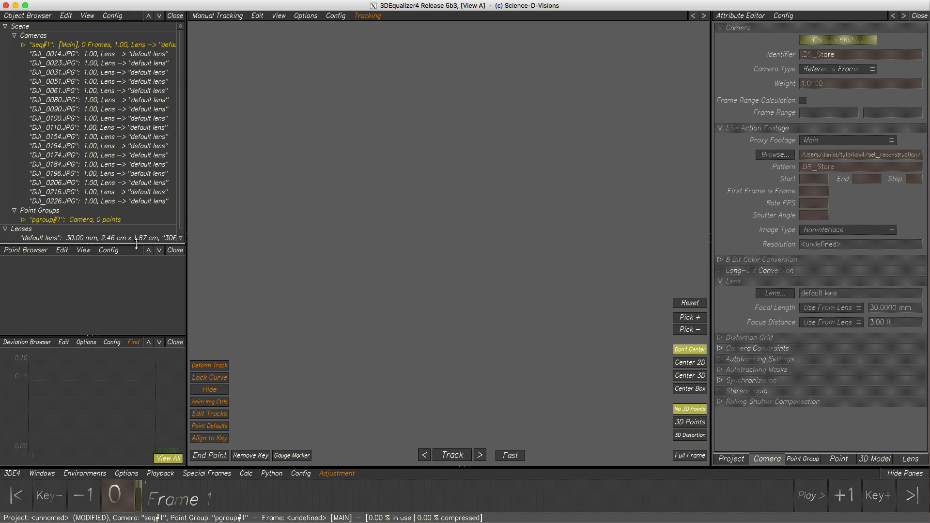
pyautogui.click(111, 71)
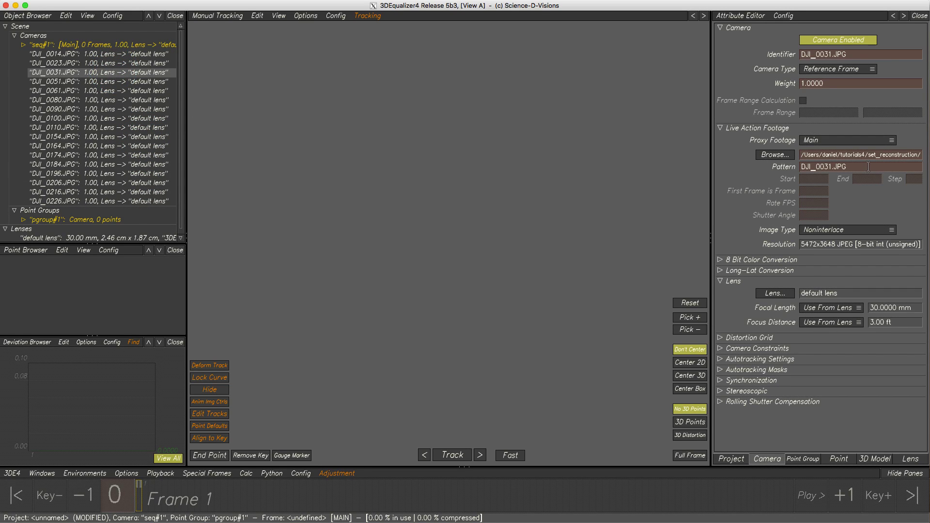
pyautogui.click(124, 100)
pyautogui.click(126, 137)
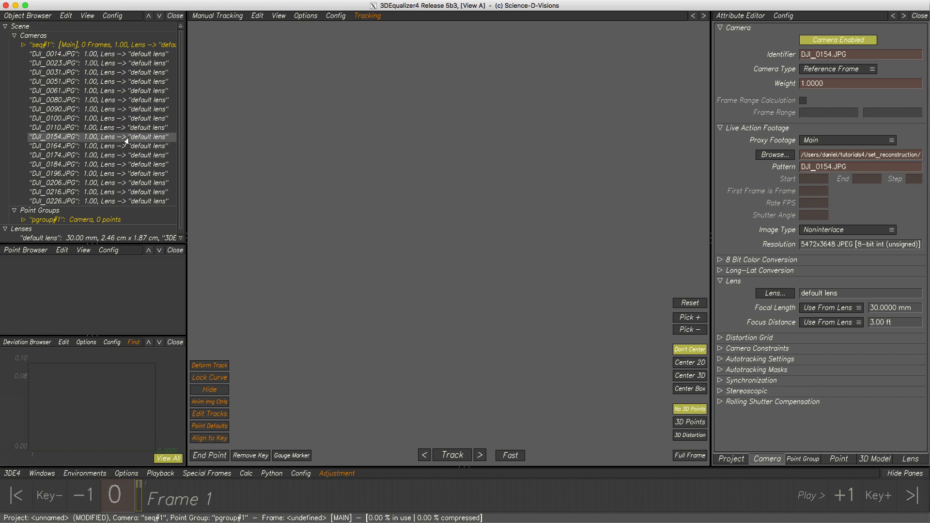
# Delete the empty sequence camera seq#1 and shrink the object list back to its former height
pyautogui.click(101, 48)
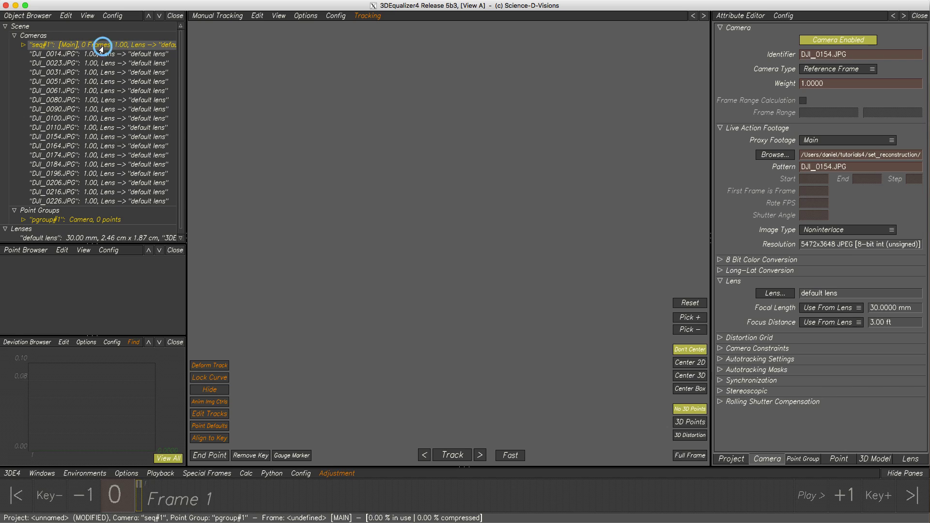
pyautogui.press('Delete')
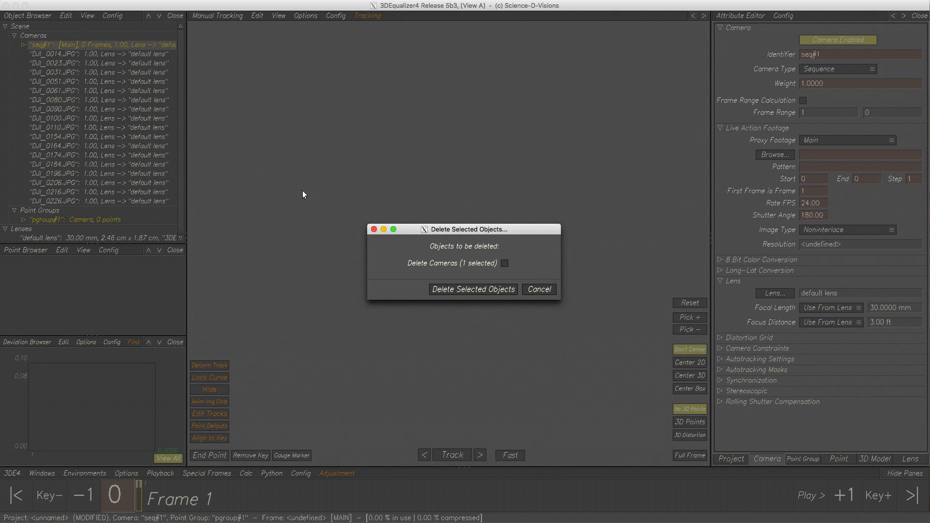
pyautogui.click(504, 263)
pyautogui.click(482, 289)
pyautogui.moveTo(150, 244); pyautogui.dragTo(141, 139)
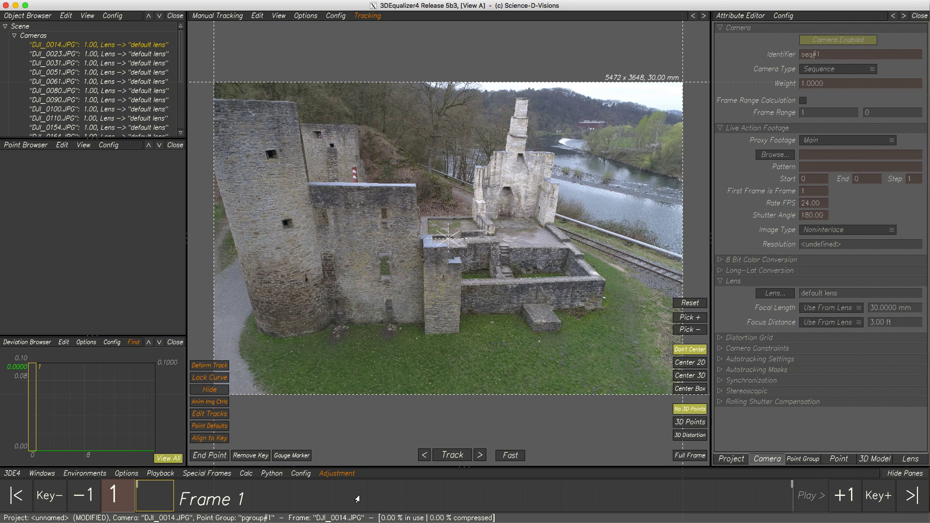
# Import the footage of all reference cameras into the image buffer and return to frame 1
pyautogui.click(204, 492)
pyautogui.click(233, 494)
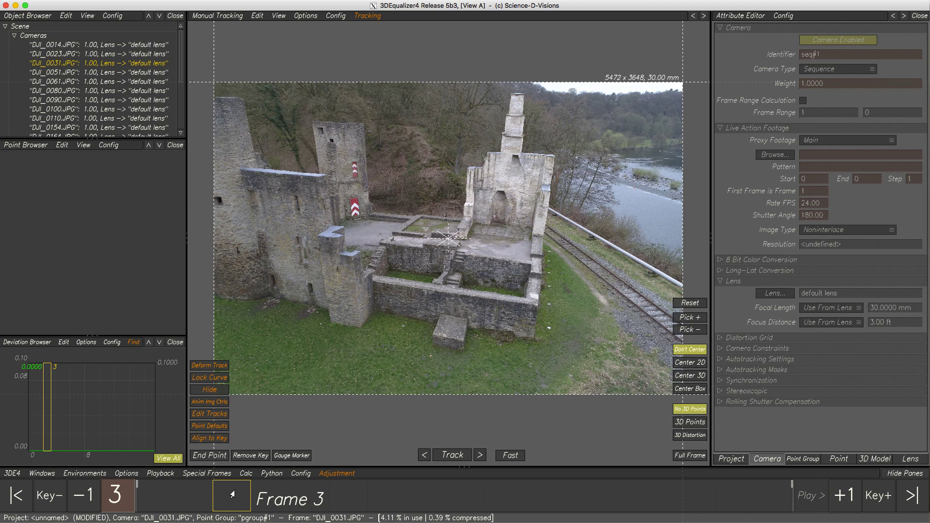
pyautogui.click(161, 474)
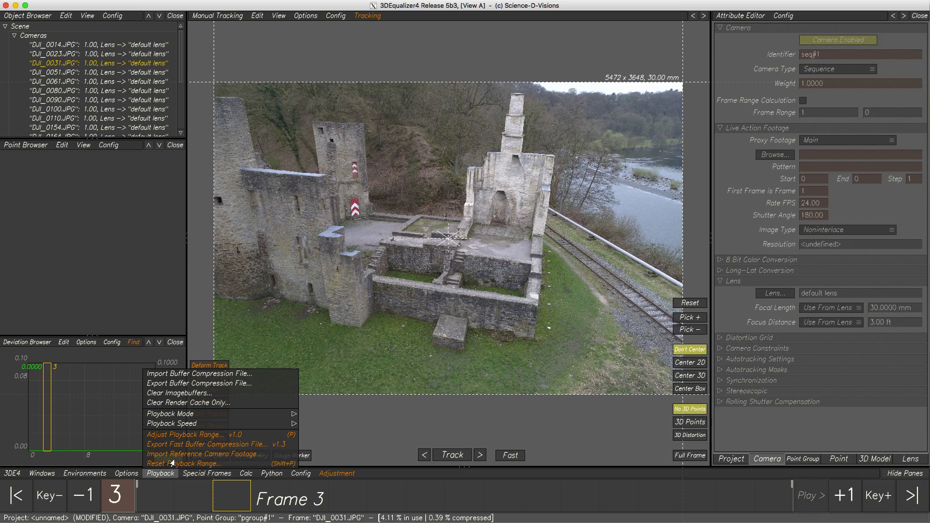
pyautogui.click(192, 456)
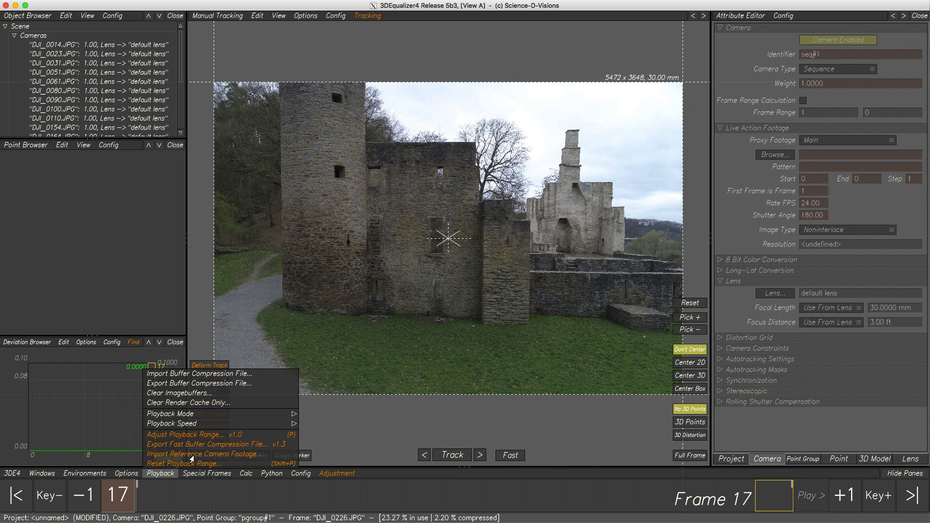
pyautogui.click(160, 506)
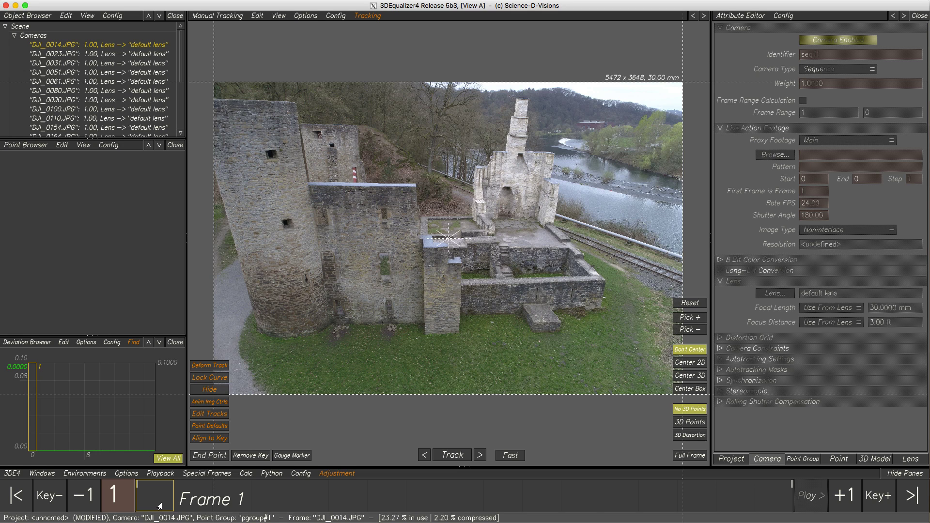
# Create a tracking point on the stone wall beside the round tower in frame 1 and adjust its pattern box in close-up
pyautogui.press('Tab')
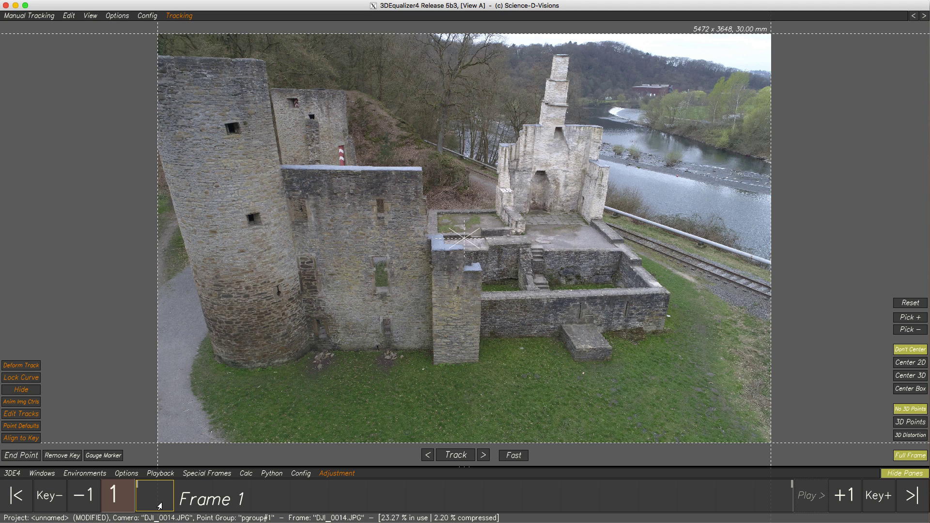
pyautogui.keyDown('ctrl'); pyautogui.moveTo(344, 241); pyautogui.dragTo(345, 316, button='middle'); pyautogui.keyUp('ctrl')
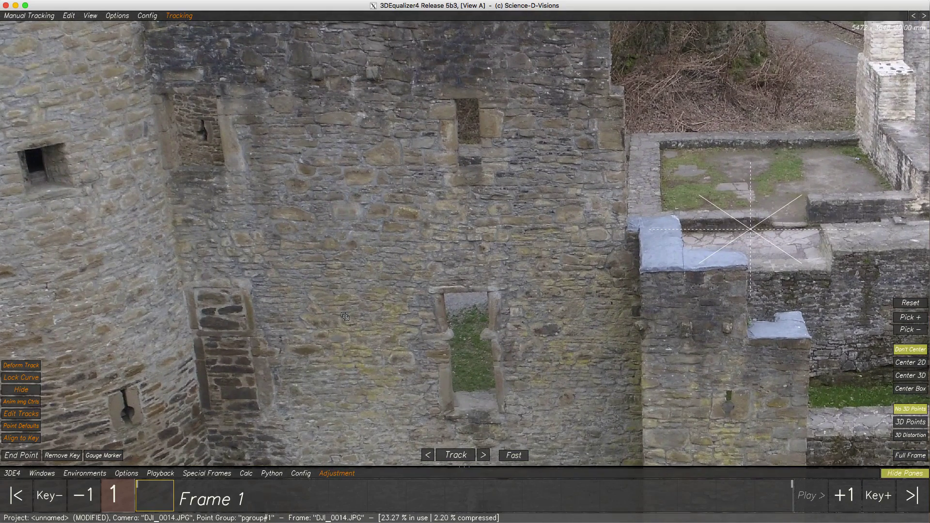
pyautogui.keyDown('ctrl'); pyautogui.click(347, 242); pyautogui.keyUp('ctrl')
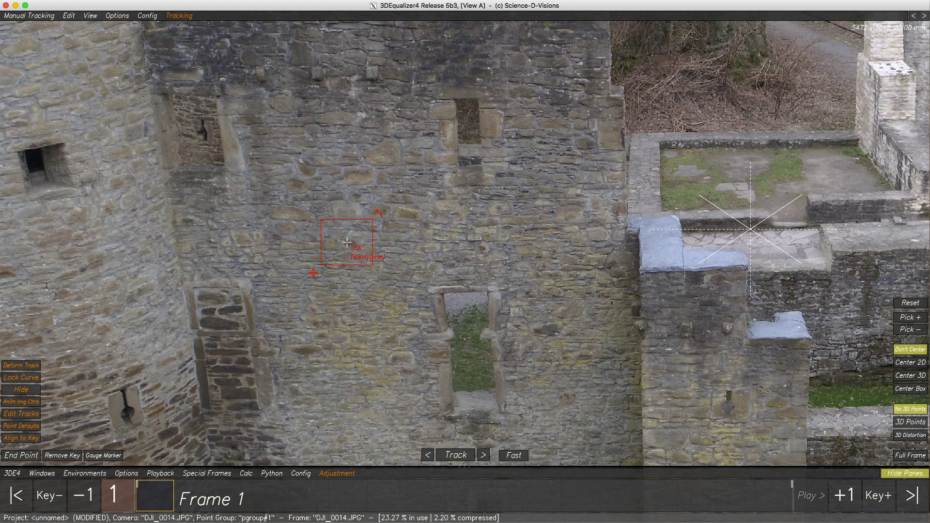
pyautogui.moveTo(313, 273)
pyautogui.mouseDown()
pyautogui.moveTo(328, 259)
pyautogui.moveTo(314, 272)
pyautogui.mouseUp()
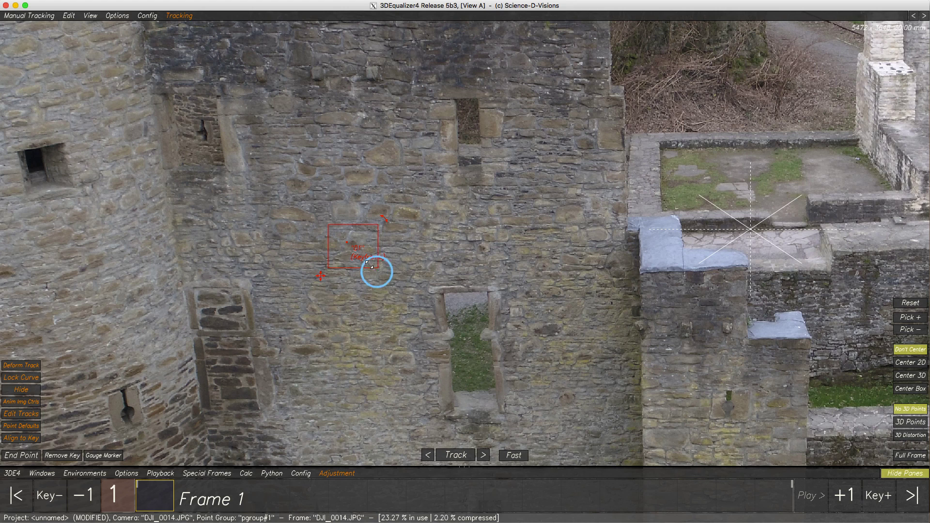
pyautogui.moveTo(375, 264)
pyautogui.mouseDown()
pyautogui.moveTo(367, 262)
pyautogui.moveTo(373, 270)
pyautogui.mouseUp()
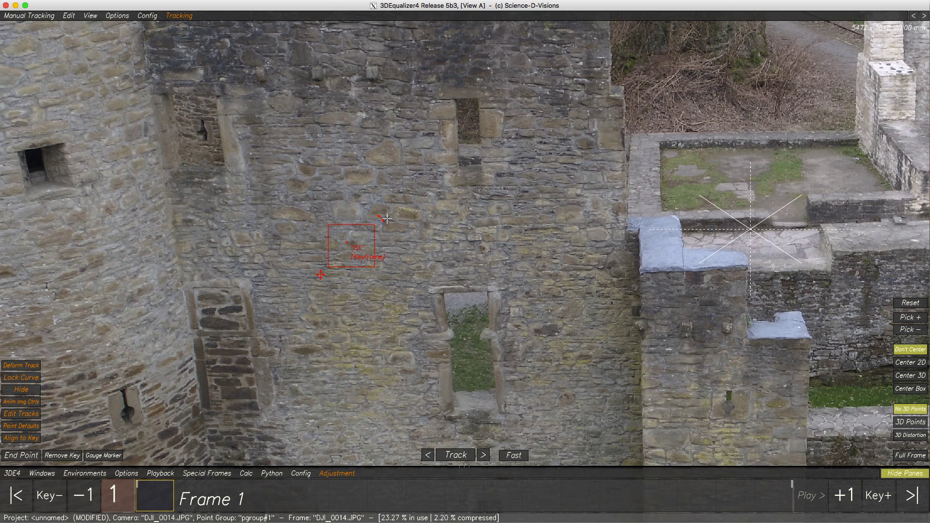
# Track the wall point through the reference frames up to frame 17 and return to frame 1
pyautogui.press('f')
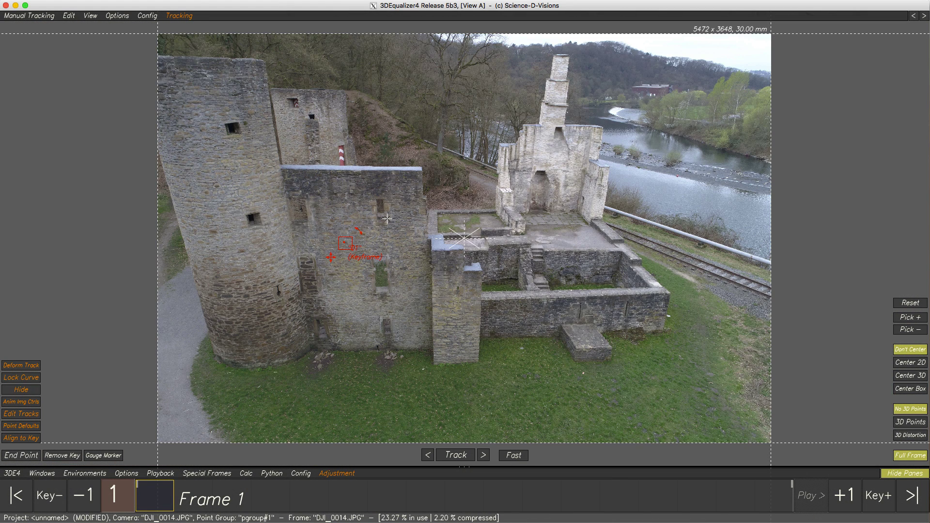
pyautogui.click(457, 455)
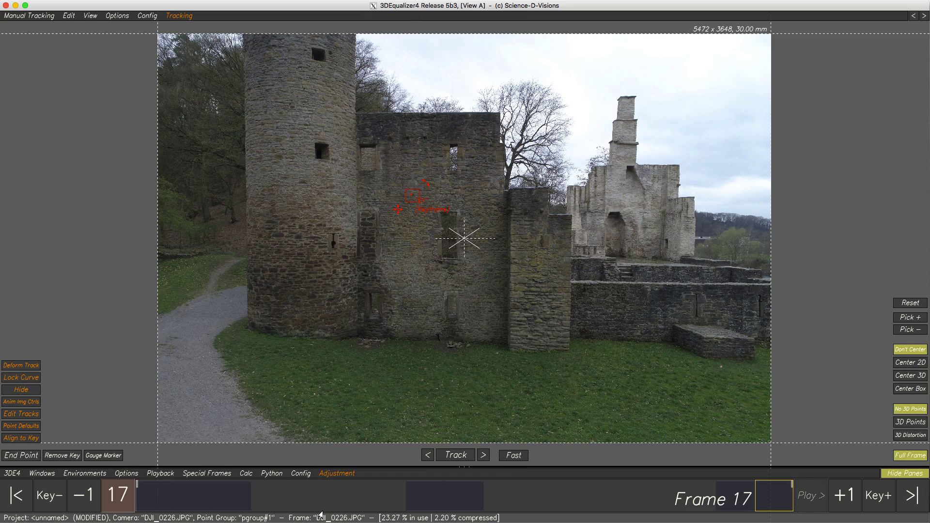
pyautogui.click(156, 506)
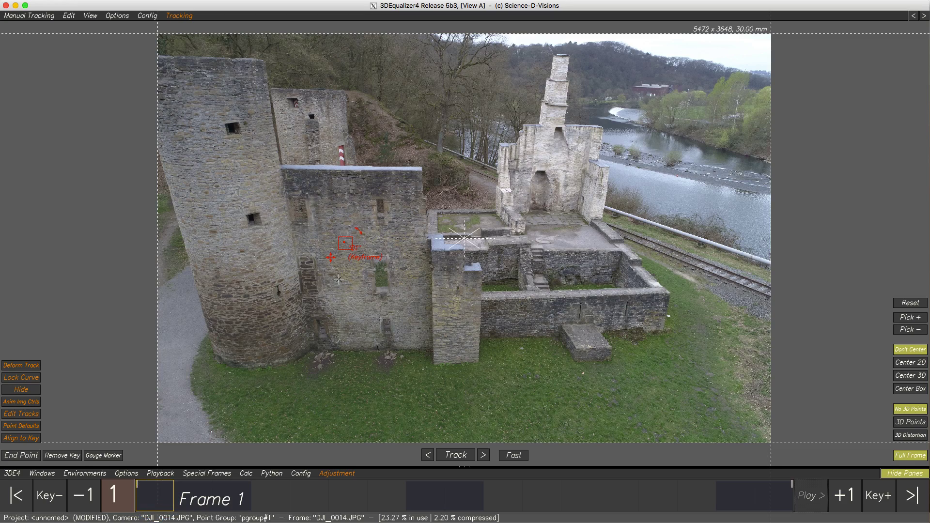
# Turn on Center 2D and compare the wall point's surroundings in frames 1 and 17 in close-up
pyautogui.moveTo(346, 262); pyautogui.dragTo(353, 405, button='right')
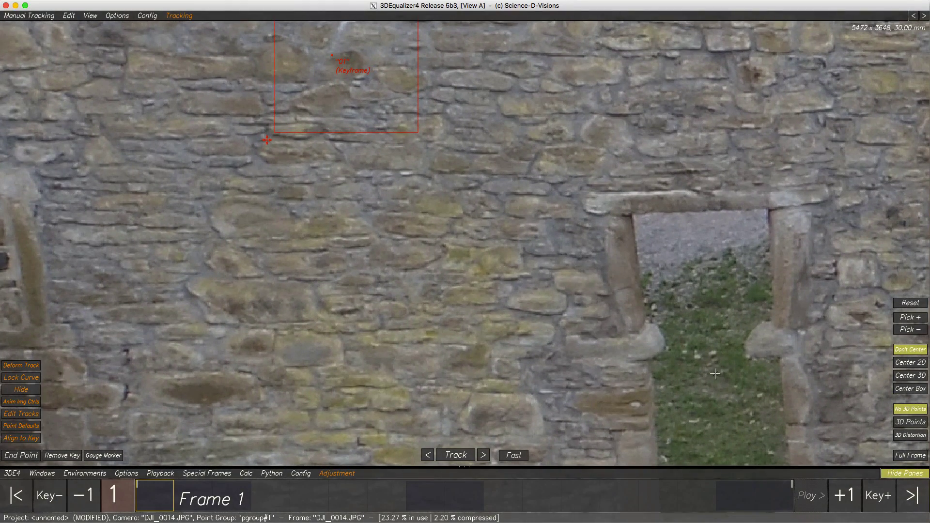
pyautogui.click(901, 363)
pyautogui.press('pagedown')
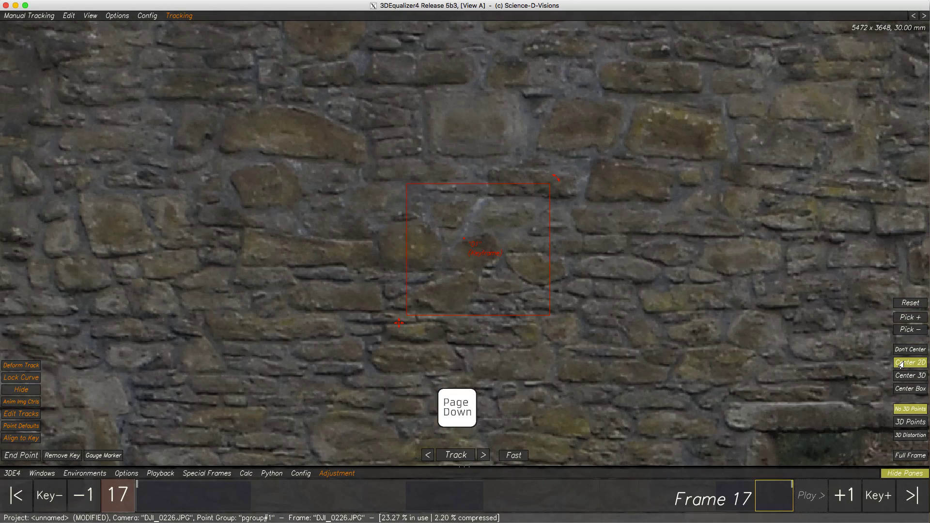
pyautogui.press('pageup')
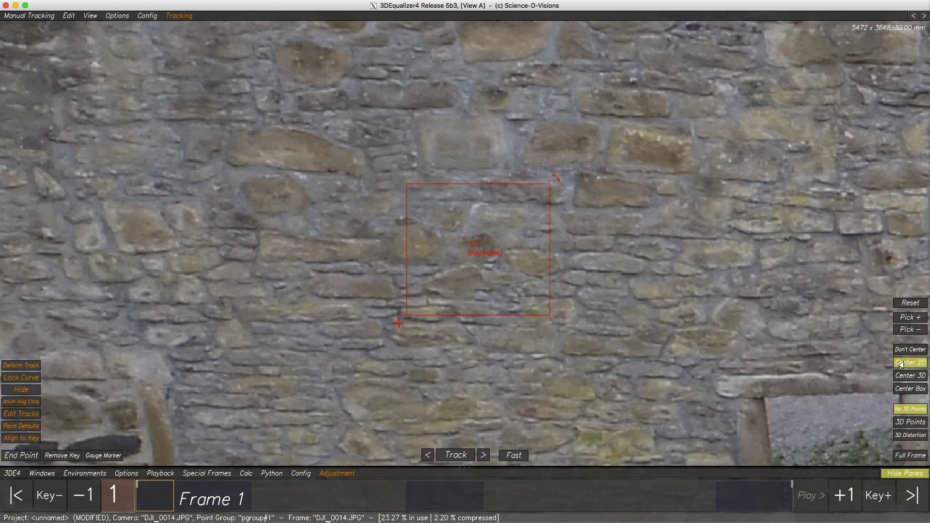
pyautogui.press('f')
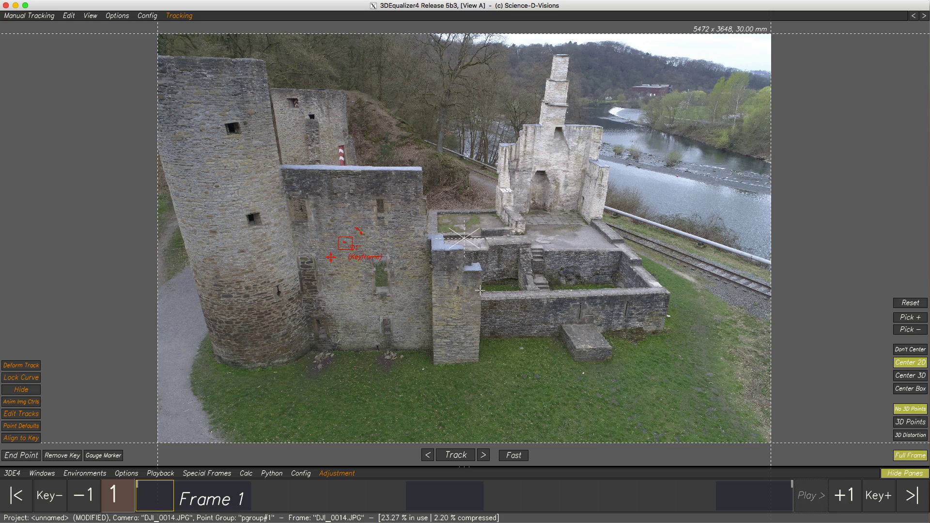
# Deselect the point, compare the low ruin walls in frames 1 and 4 in close-up, and restore the hidden panes
pyautogui.click(480, 370)
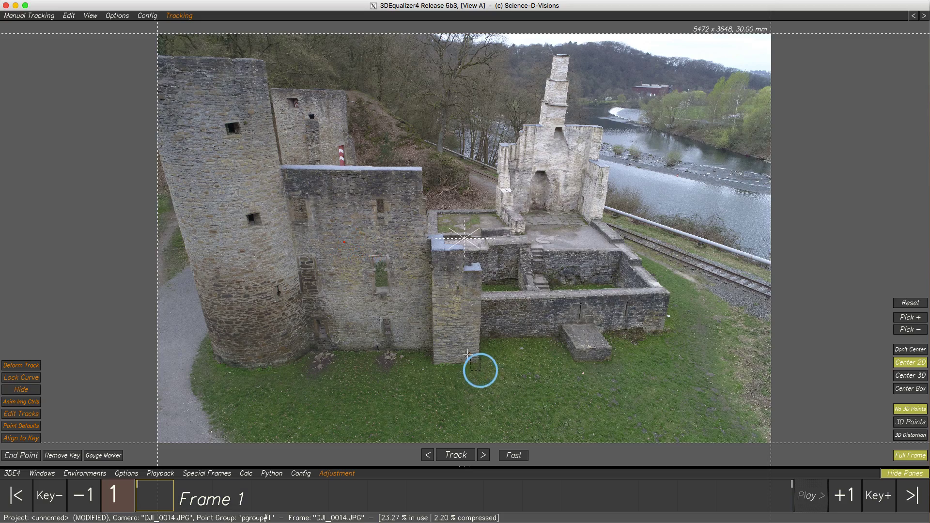
pyautogui.scroll(6, 473, 357)
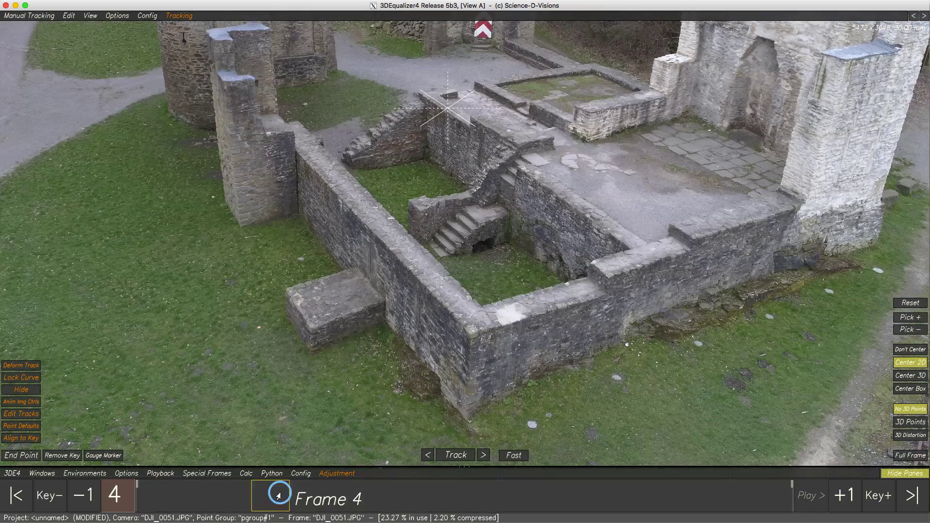
pyautogui.click(279, 495)
pyautogui.click(157, 495)
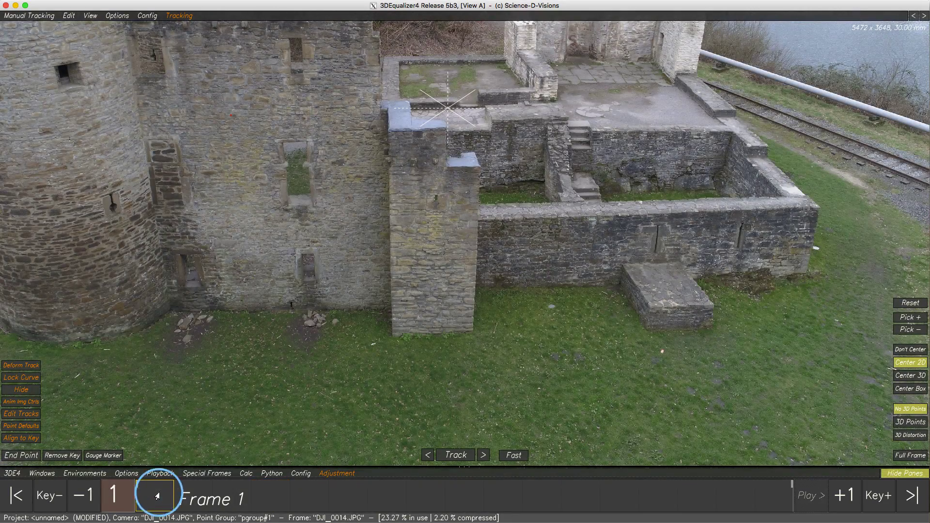
pyautogui.click(269, 498)
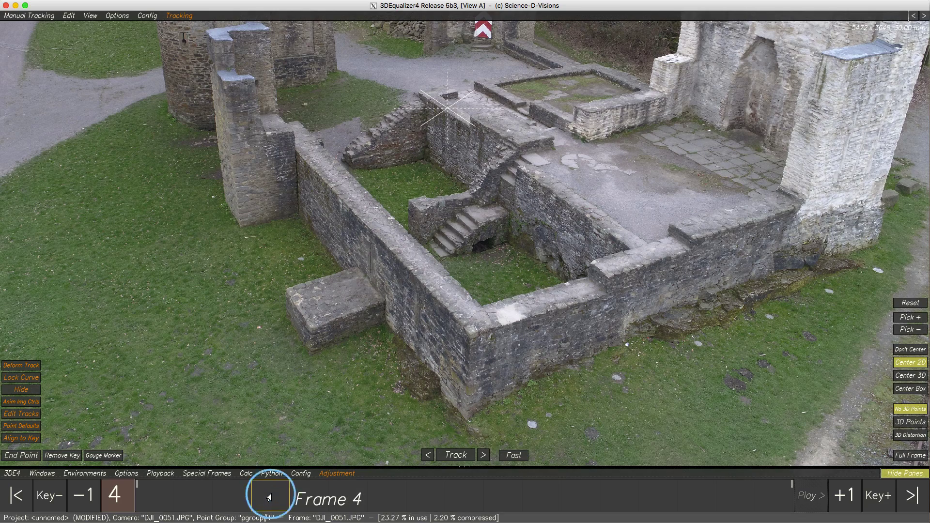
pyautogui.click(156, 497)
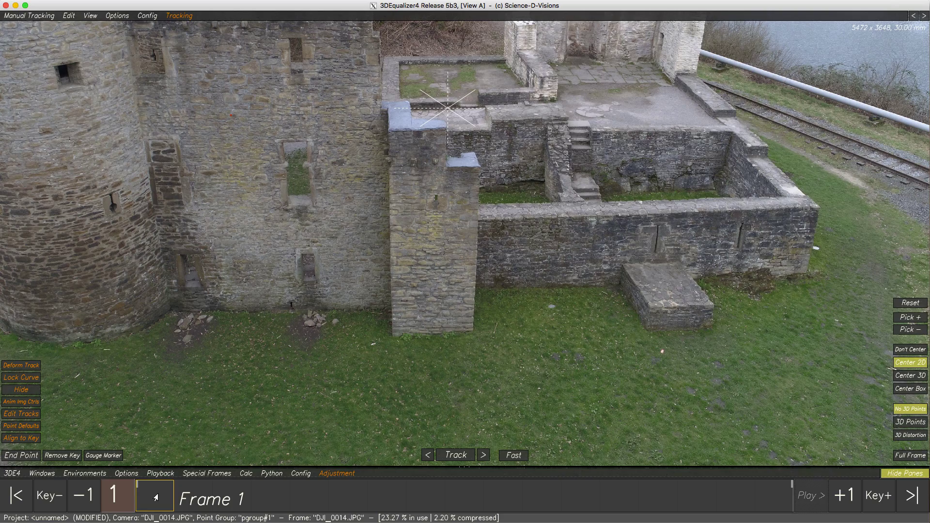
pyautogui.press('Tab')
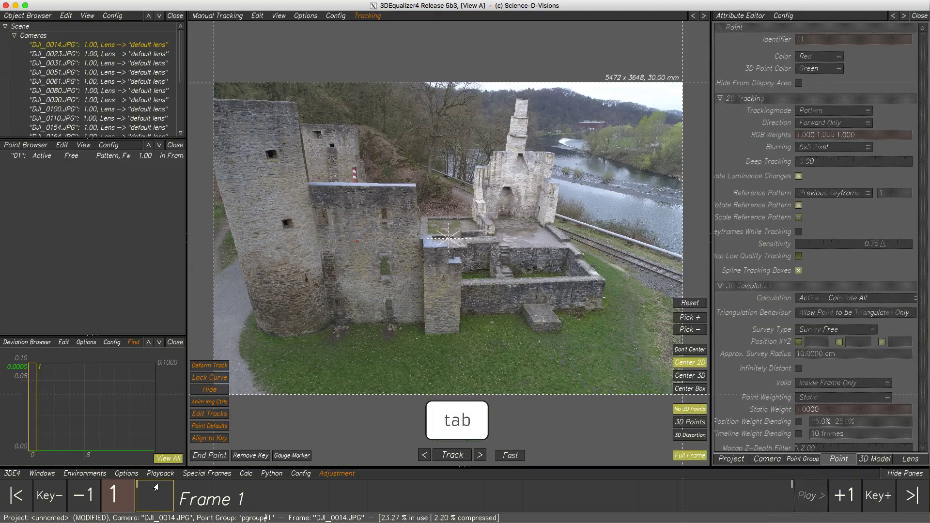
# Hide the side panes and create a second tracking point where the stone wall meets the round tower, just below the wall top, in frame 1
pyautogui.click(122, 159)
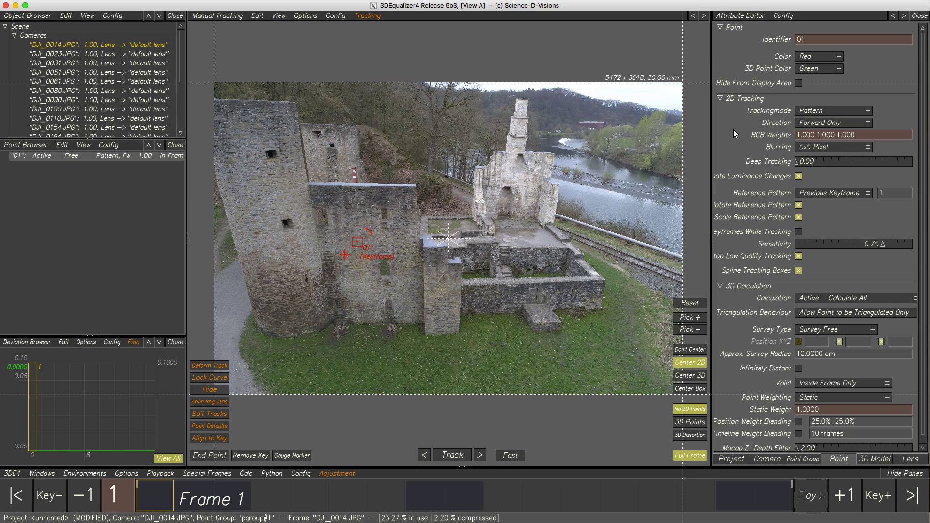
pyautogui.press('Tab')
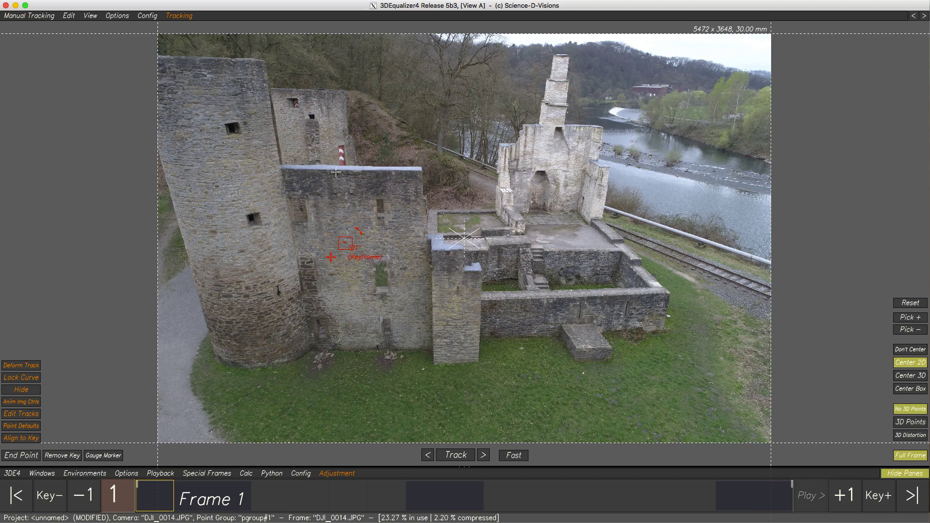
pyautogui.keyDown('ctrl'); pyautogui.moveTo(283, 188); pyautogui.dragTo(300, 315, button='right'); pyautogui.keyUp('ctrl')
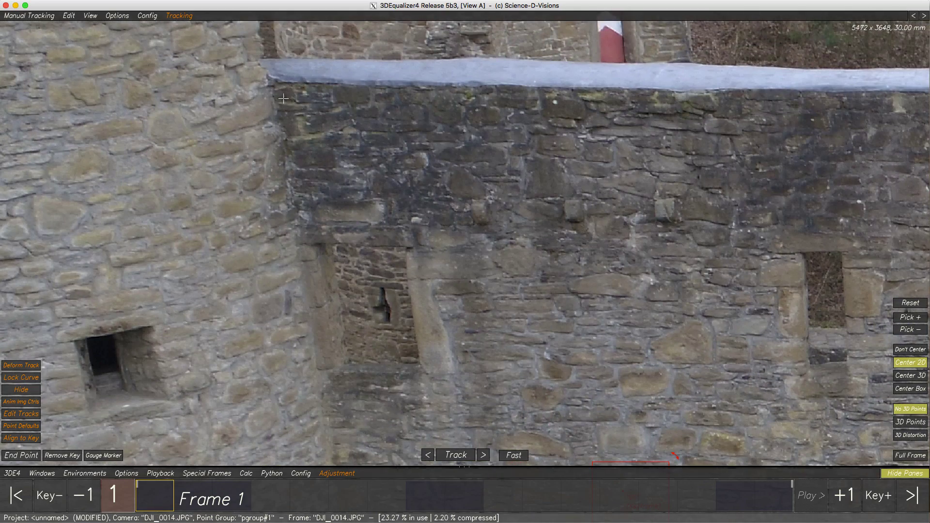
pyautogui.keyDown('ctrl'); pyautogui.click(286, 168); pyautogui.keyUp('ctrl')
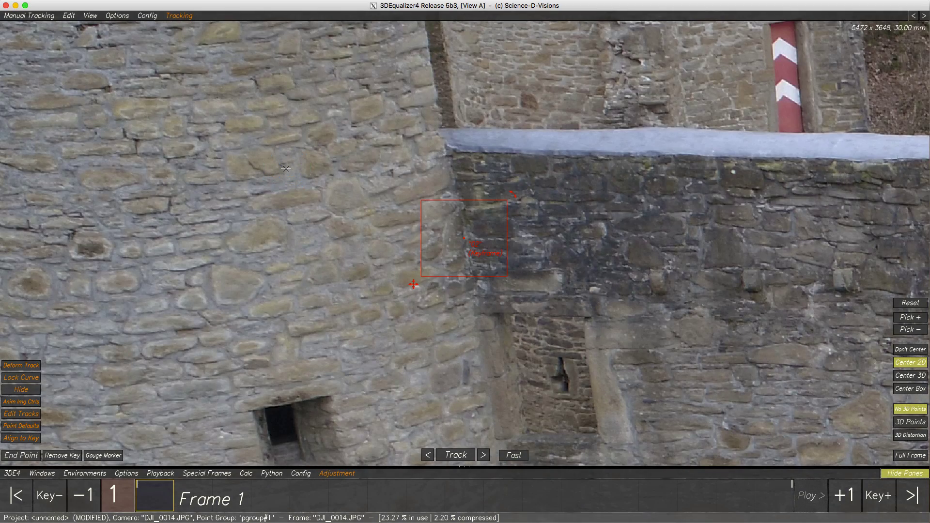
pyautogui.press('f')
# Track the wall and tower junction point through the reference frames up to frame 17 and return to frame 1
pyautogui.click(456, 456)
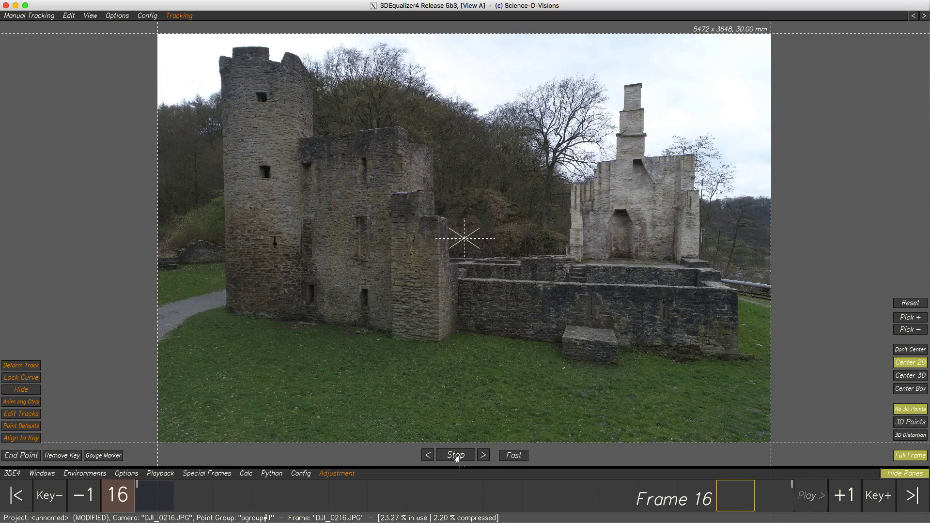
pyautogui.click(456, 455)
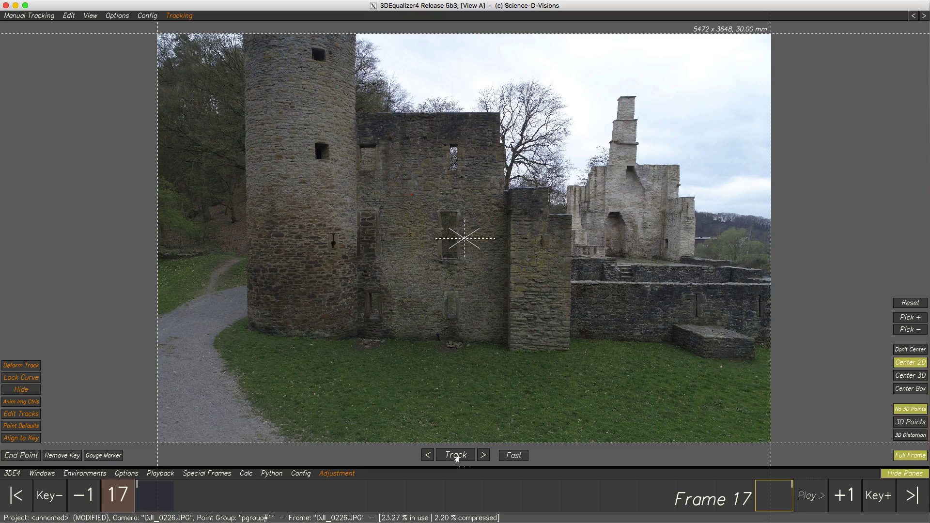
pyautogui.click(155, 494)
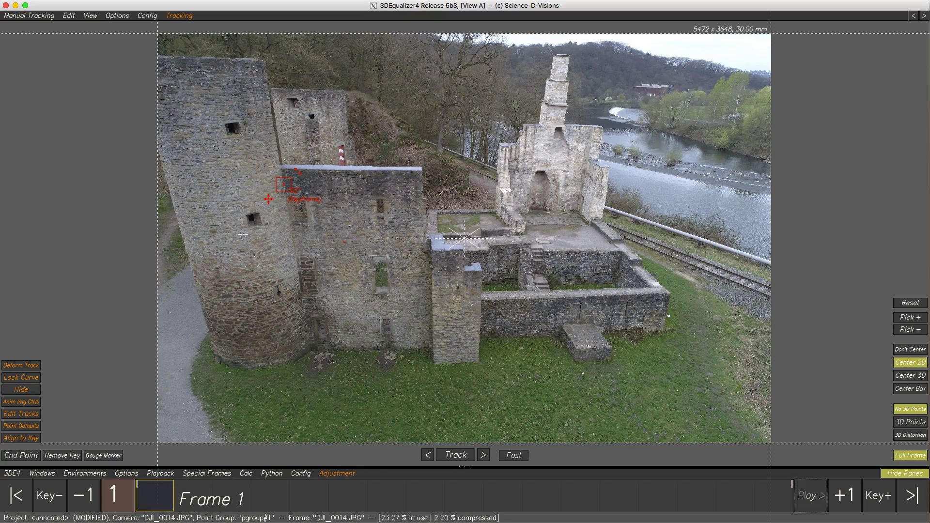
# Refit the junction point's pattern box onto the dark wall stones only and retrack it up to frame 17, returning to frame 1
pyautogui.moveTo(287, 180); pyautogui.dragTo(288, 317, button='right')
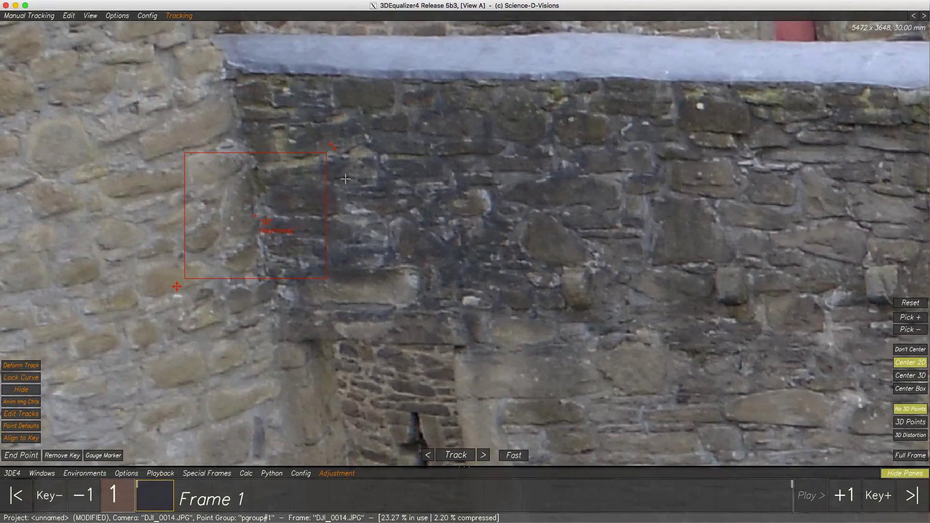
pyautogui.click(322, 216)
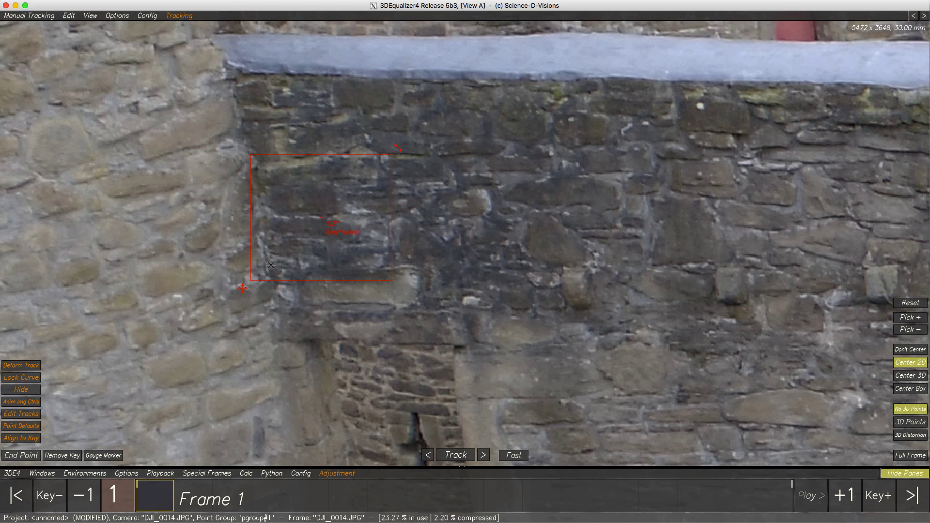
pyautogui.moveTo(242, 289); pyautogui.dragTo(281, 274)
pyautogui.press('f')
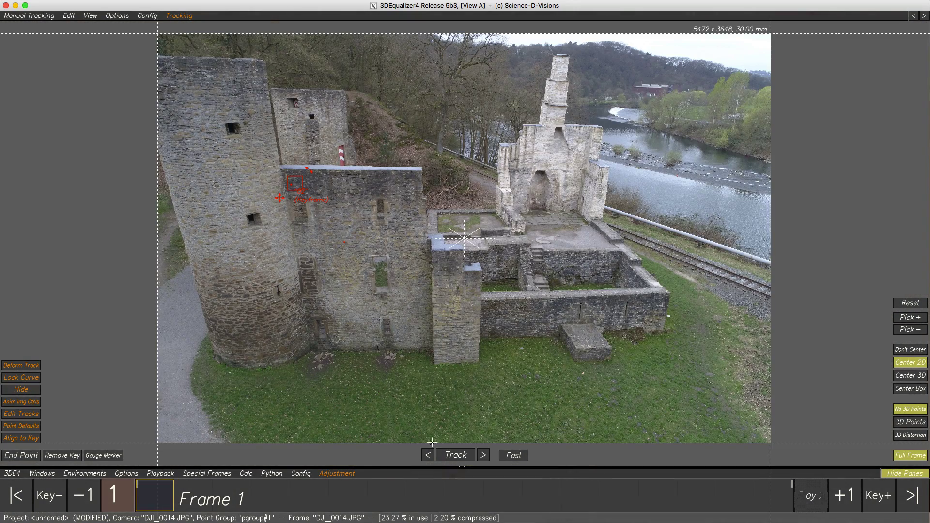
pyautogui.click(455, 458)
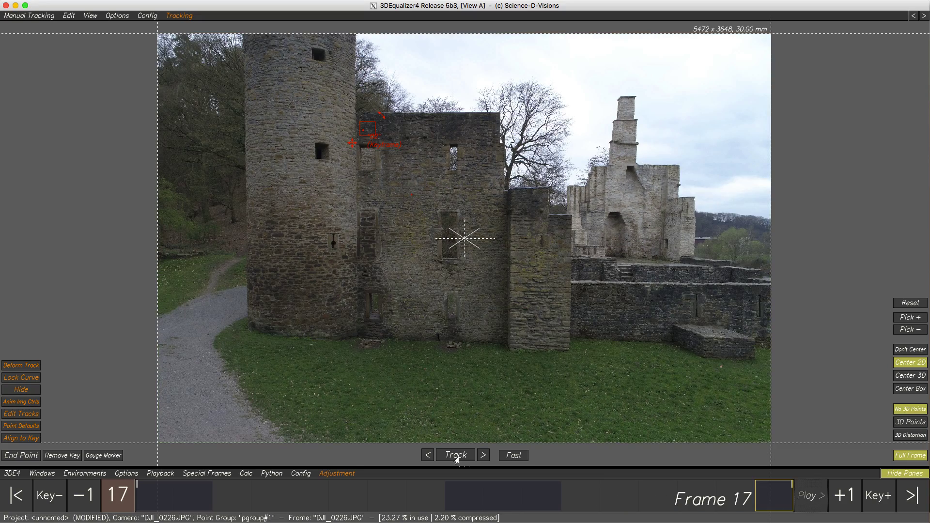
pyautogui.click(158, 501)
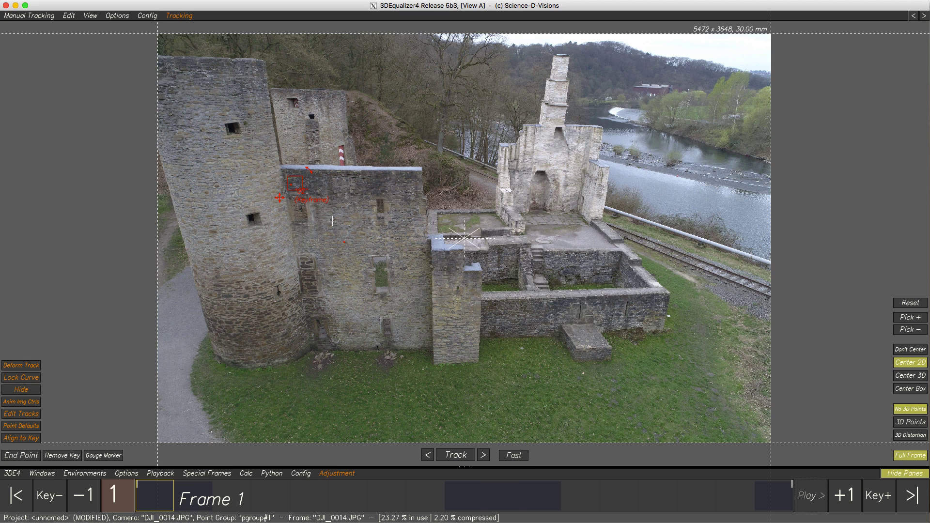
# Create a third tracking point on the upper part of the stone wall in frame 1 and track it up to frame 8
pyautogui.click(352, 192)
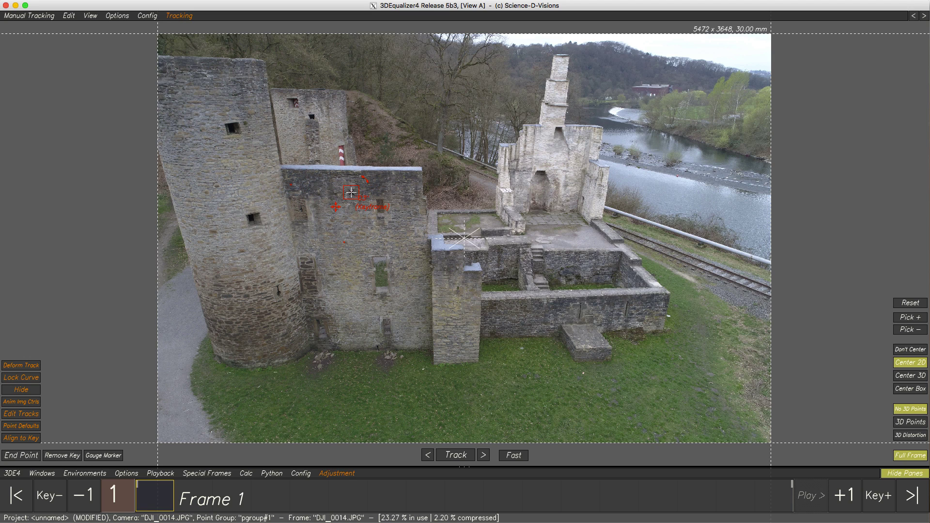
pyautogui.click(452, 456)
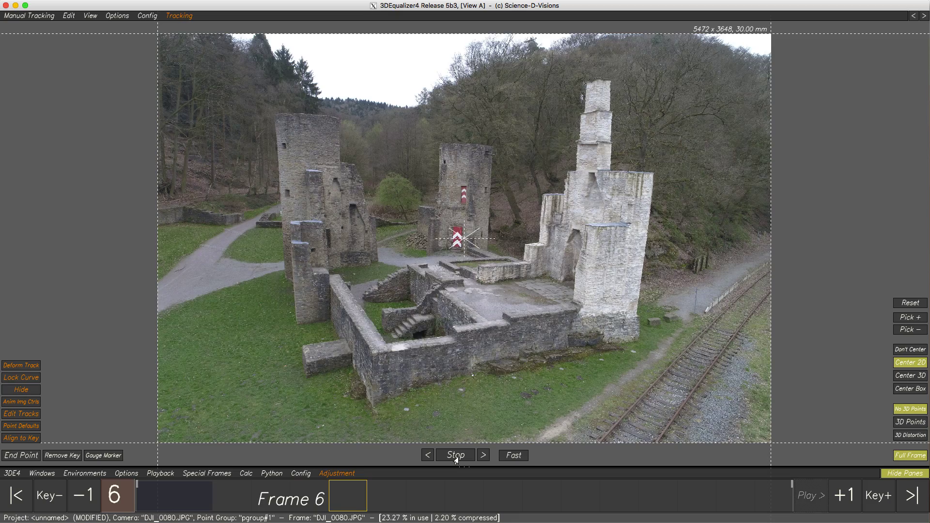
pyautogui.click(456, 457)
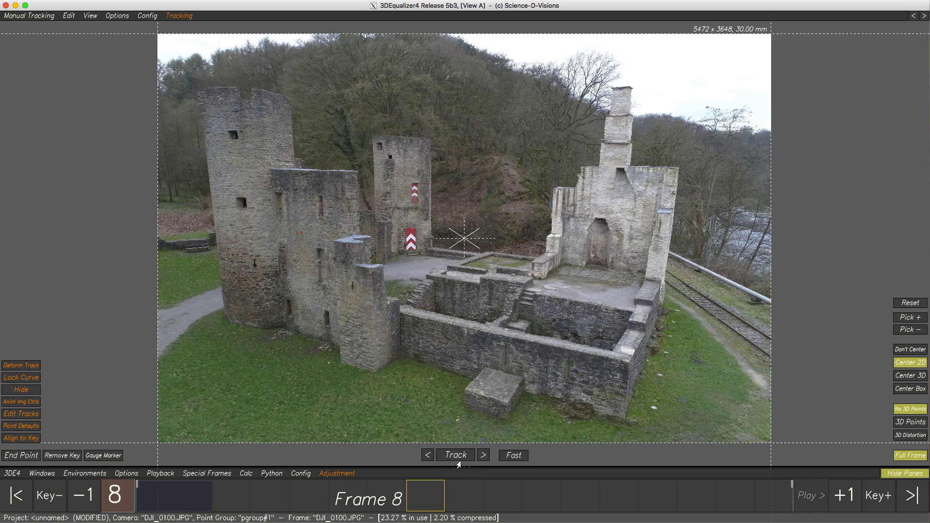
# Compare the upper wall stonework in frames 8 and 1 in close-up and return to the full-frame view
pyautogui.click(304, 189)
pyautogui.moveTo(304, 189); pyautogui.dragTo(330, 332, button='right')
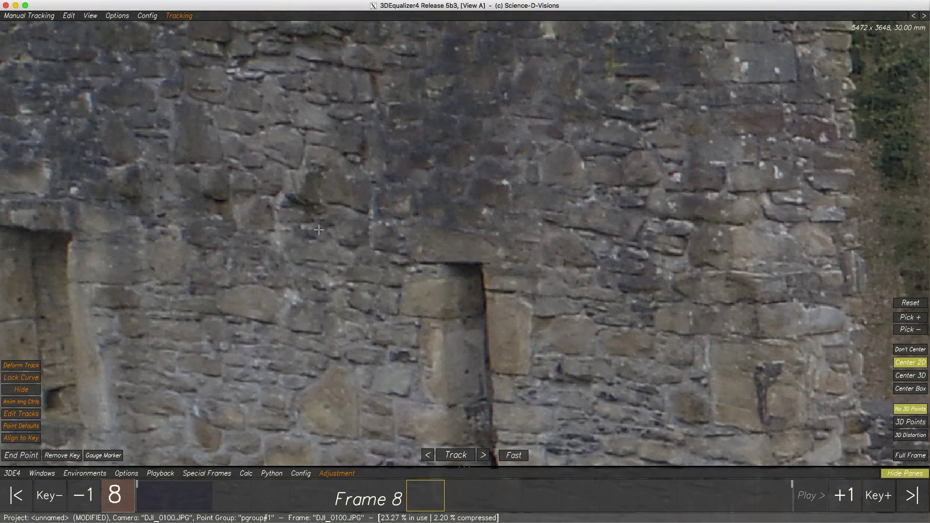
pyautogui.click(161, 490)
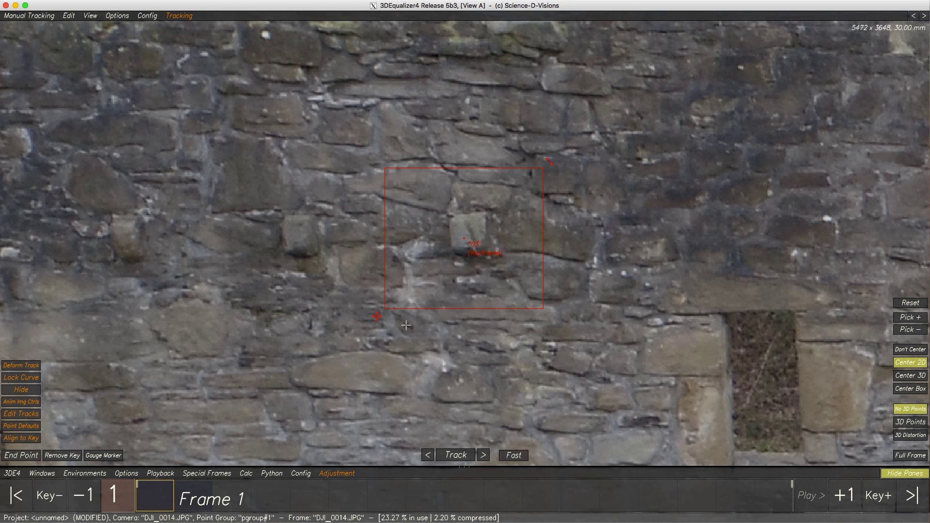
pyautogui.click(156, 499)
pyautogui.moveTo(159, 500)
pyautogui.mouseDown()
pyautogui.moveTo(187, 499)
pyautogui.moveTo(158, 500)
pyautogui.mouseUp()
pyautogui.press('f')
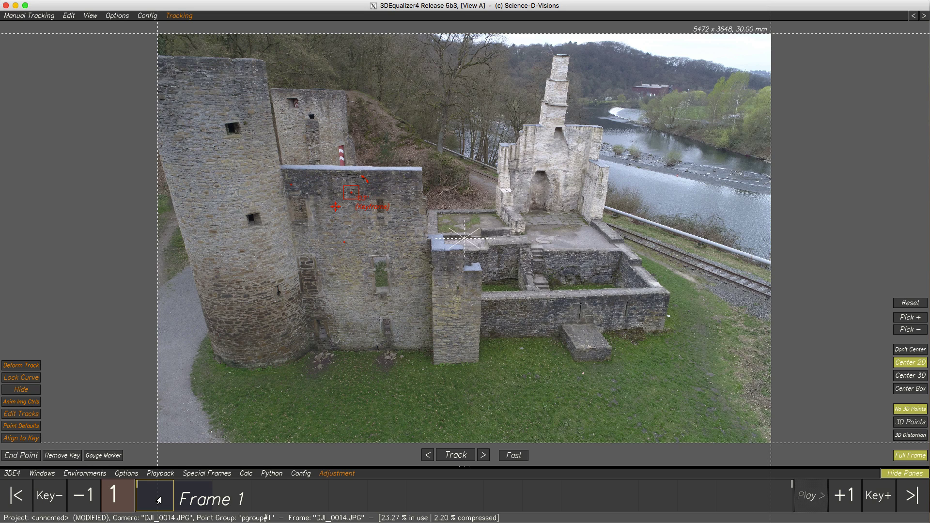
# Restore the hidden panes and delete all three wall tracking points
pyautogui.press('Tab')
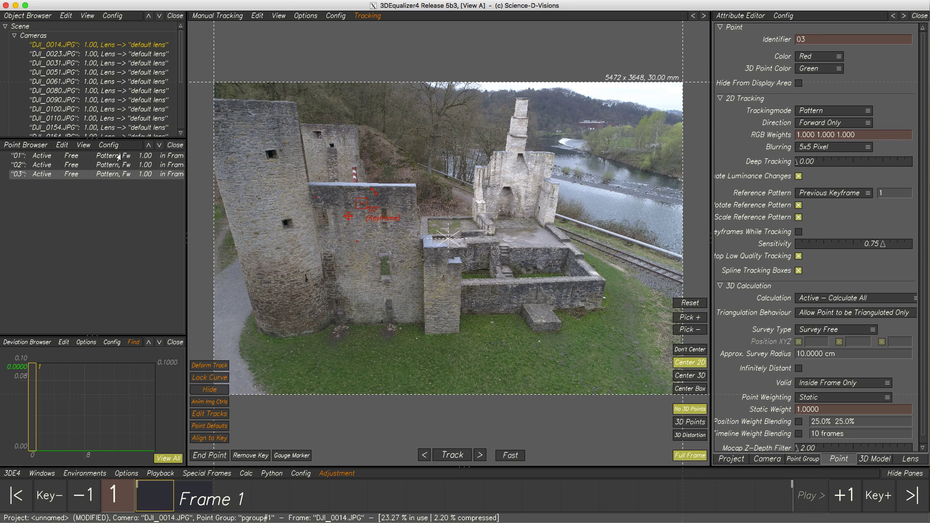
pyautogui.moveTo(119, 156); pyautogui.dragTo(118, 178)
pyautogui.press('Delete')
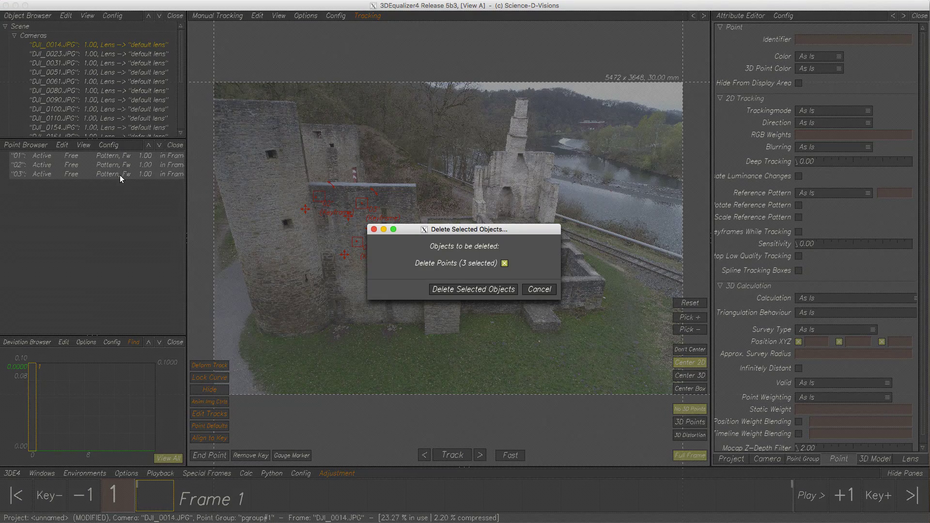
pyautogui.click(455, 289)
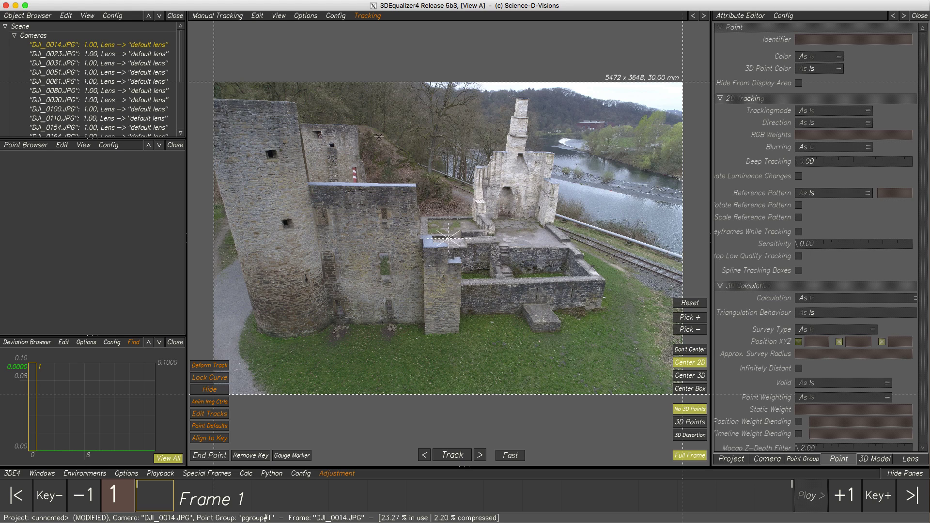
# Add a horizontal Timeline Editor pane to the tracking view
pyautogui.click(336, 16)
pyautogui.moveTo(361, 46)
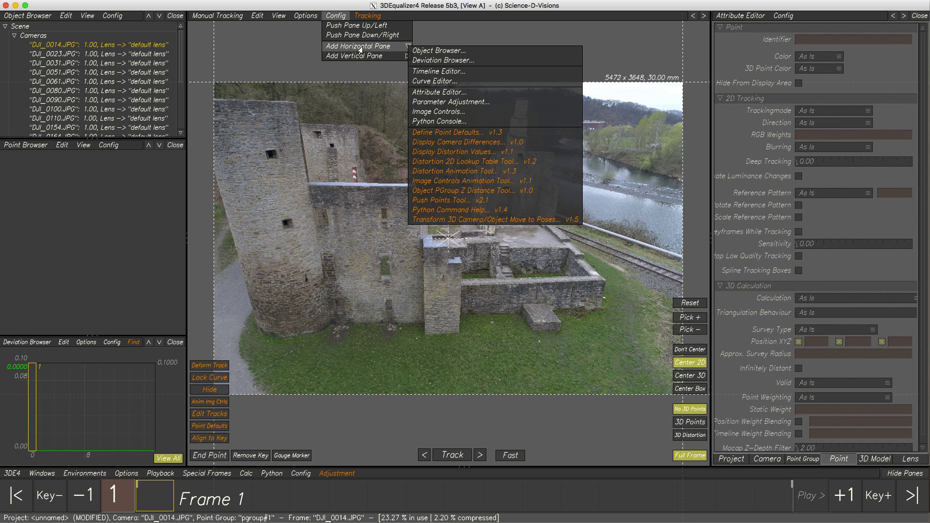
pyautogui.click(451, 71)
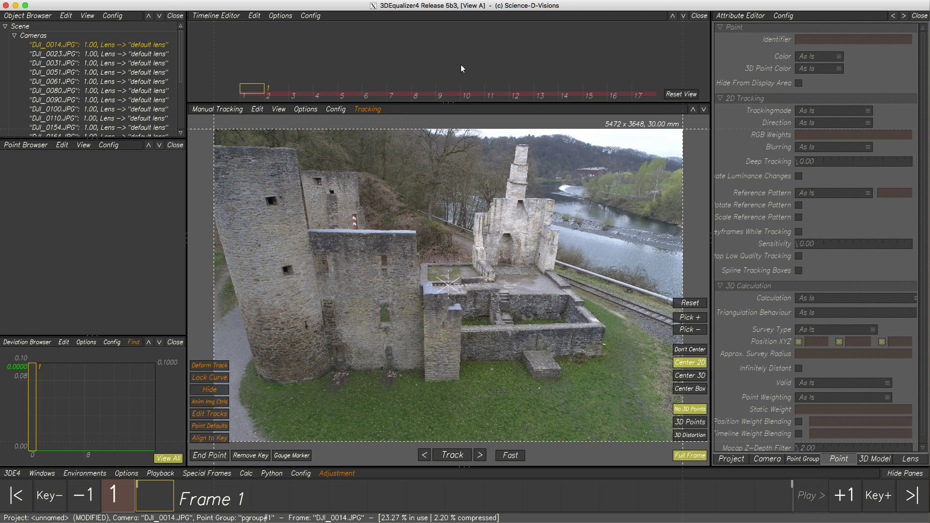
# Examine the point-count thresholds available for the timeline's red frame markings
pyautogui.click(219, 16)
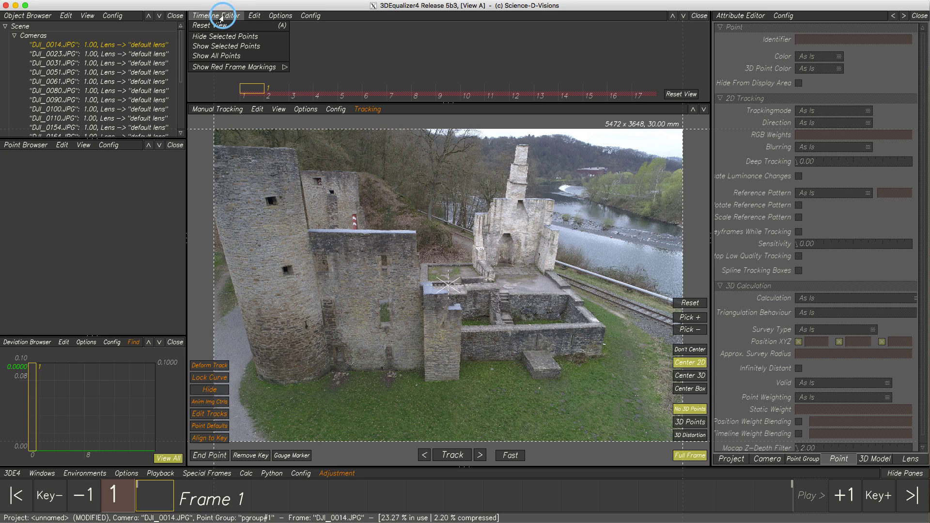
pyautogui.click(224, 68)
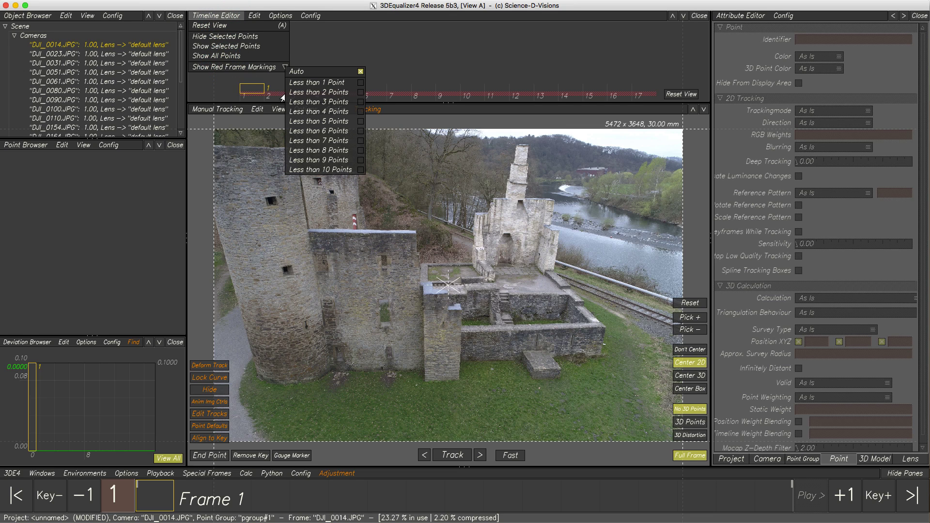
pyautogui.click(323, 152)
pyautogui.click(211, 17)
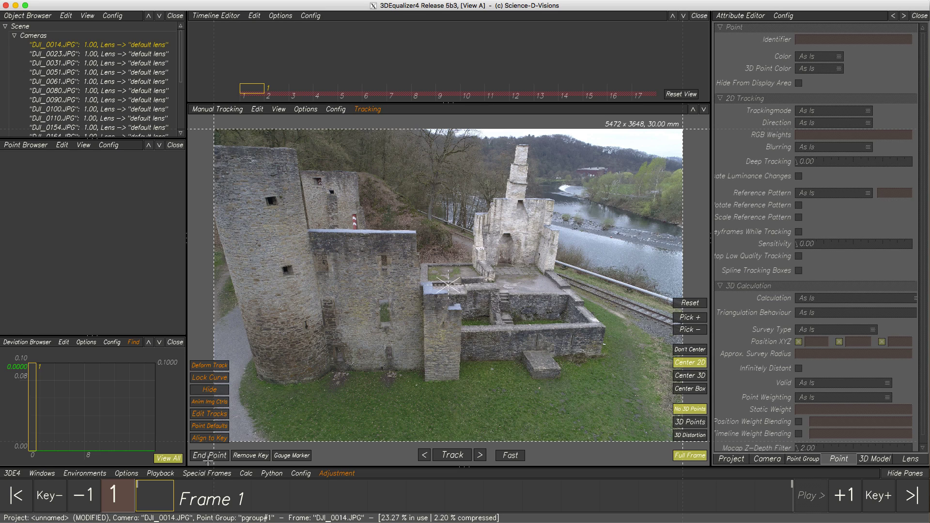
# Create a tracking point with a tight pattern box on the chimney's middle section in frame 1 and track it up to frame 17
pyautogui.moveTo(156, 498)
pyautogui.mouseDown()
pyautogui.moveTo(530, 518)
pyautogui.moveTo(763, 497)
pyautogui.mouseUp()
pyautogui.click(163, 496)
pyautogui.moveTo(534, 167); pyautogui.dragTo(481, 292, button='right')
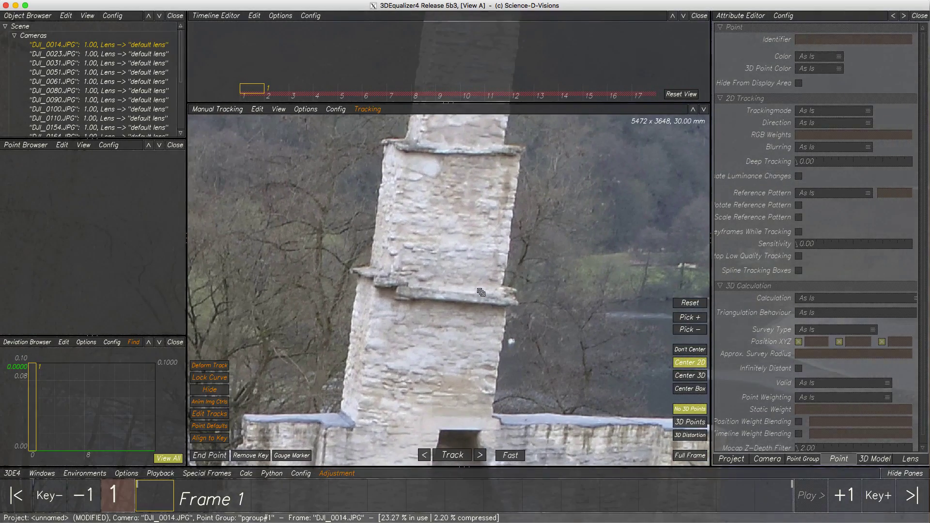
pyautogui.keyDown('ctrl'); pyautogui.click(451, 222); pyautogui.keyUp('ctrl')
pyautogui.moveTo(493, 244); pyautogui.dragTo(479, 248)
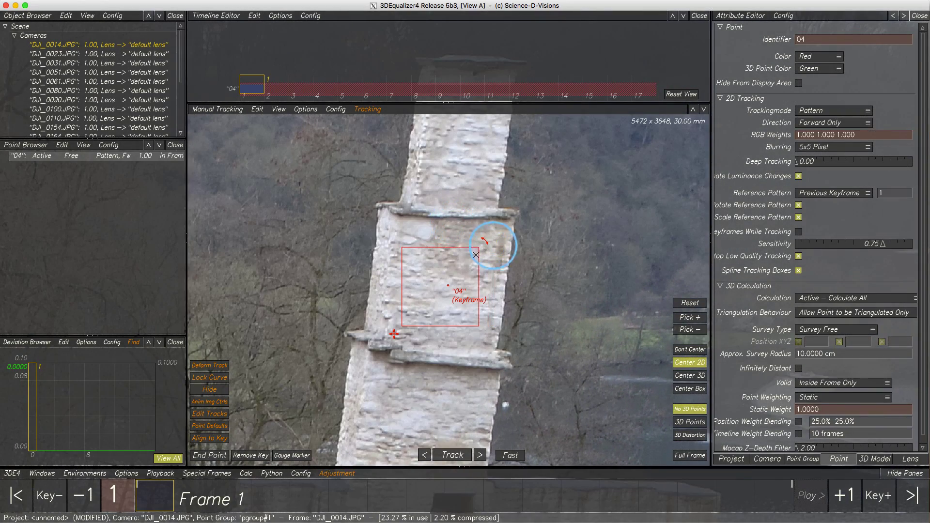
pyautogui.moveTo(400, 324); pyautogui.dragTo(408, 314)
pyautogui.press('f')
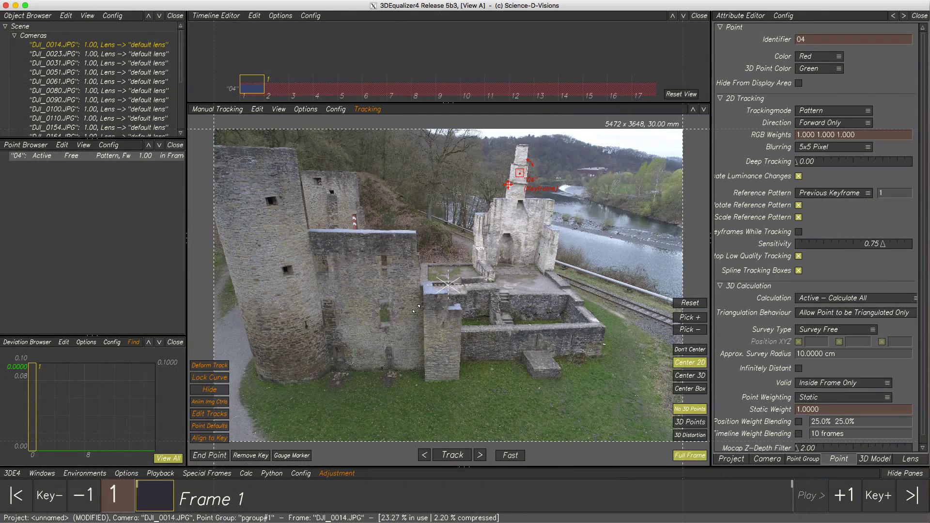
pyautogui.click(452, 456)
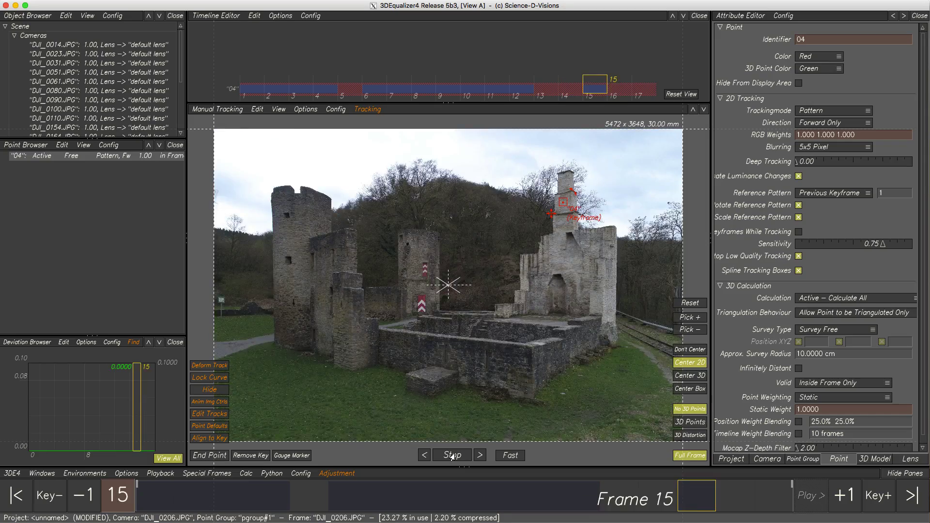
pyautogui.click(154, 505)
# Check the chimney point's position frame by frame in close-up from frame 1 to 17, ending in the full-frame view
pyautogui.scroll(6, 454, 246)
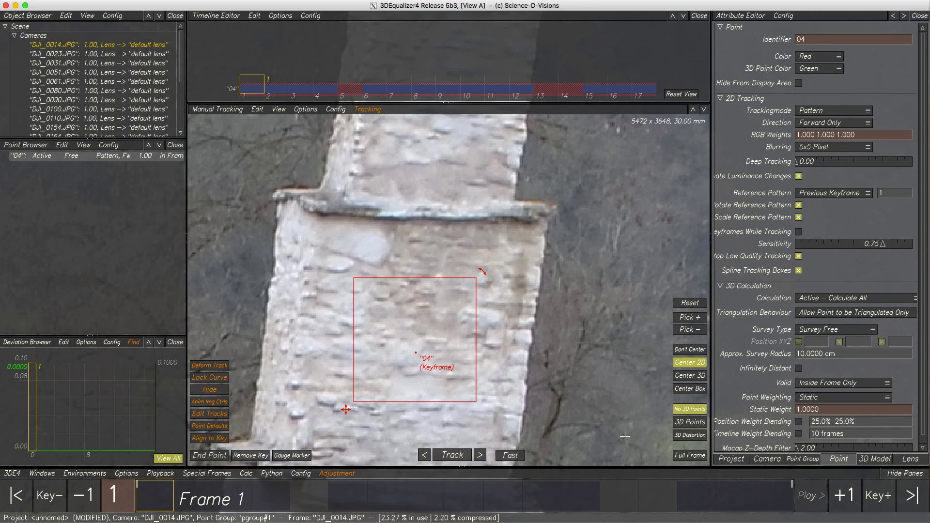
pyautogui.press('pagedown')
pyautogui.press('pagedown')
pyautogui.press('pagedown')
pyautogui.press('pagedown')
pyautogui.press('pagedown')
pyautogui.press('pagedown')
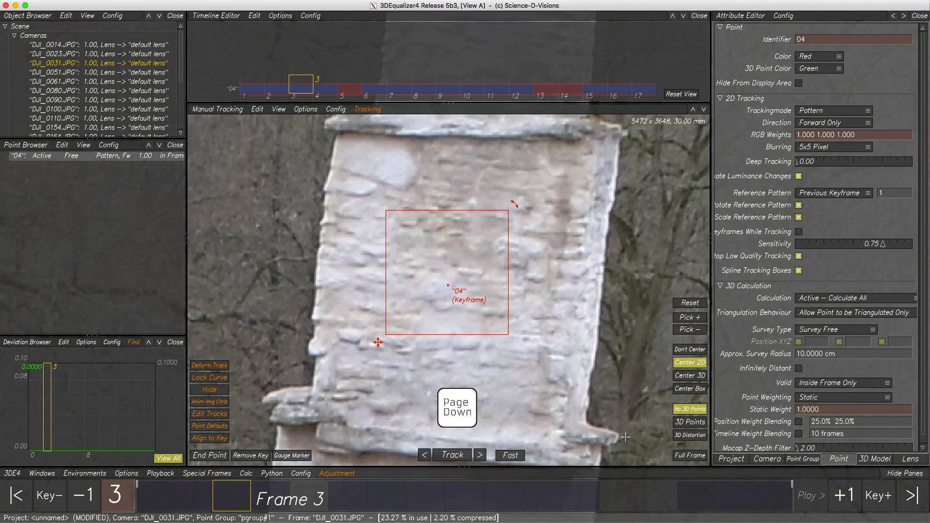
pyautogui.press('pagedown')
pyautogui.press('pagedown')
pyautogui.press('pagedown')
pyautogui.press('pagedown')
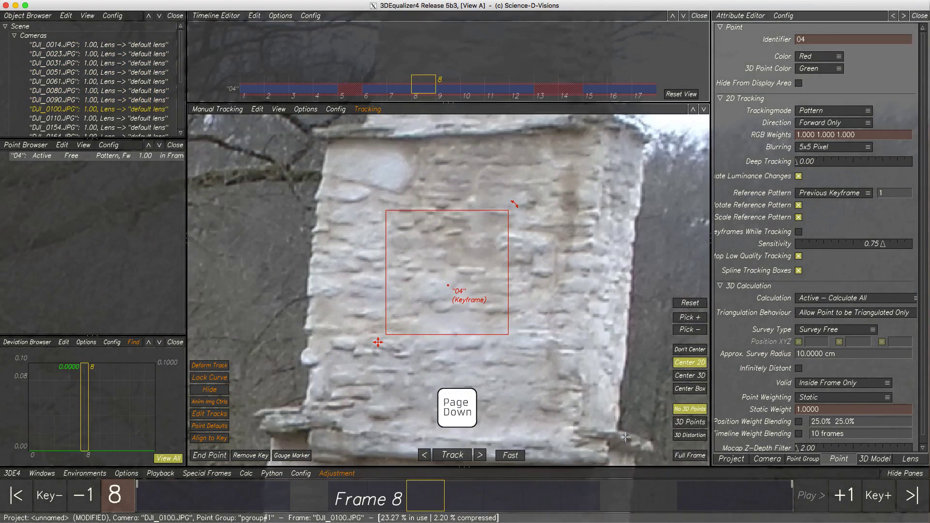
pyautogui.press('pagedown')
pyautogui.press('pagedown')
pyautogui.press('pagedown')
pyautogui.press('pagedown')
pyautogui.press('pagedown')
pyautogui.press('pagedown')
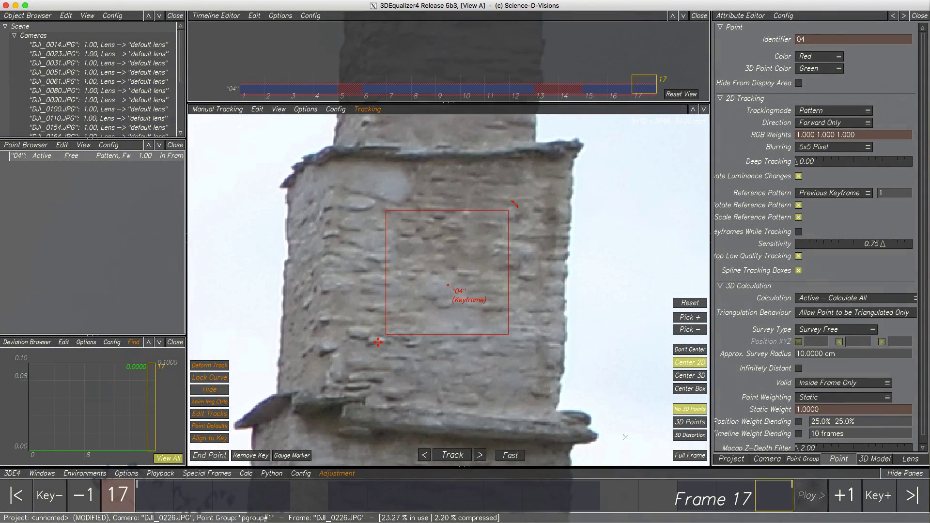
pyautogui.press('space')
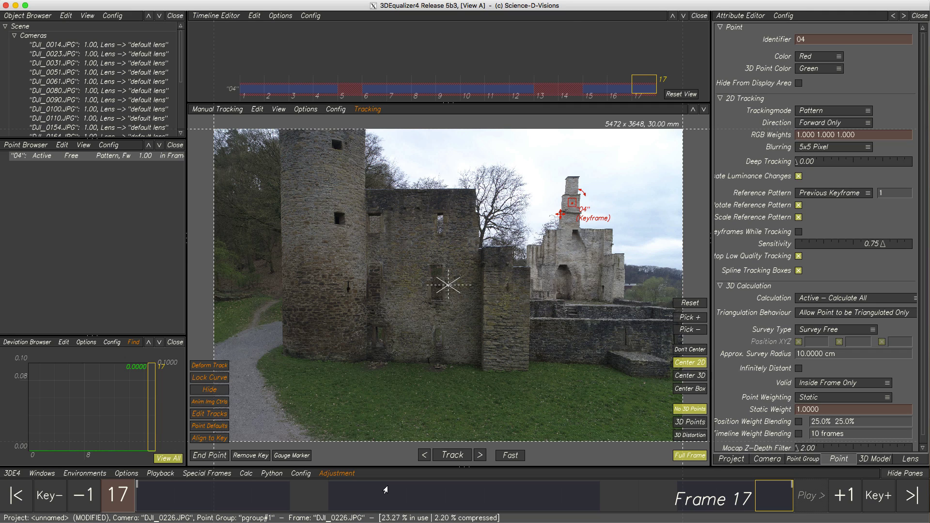
# Fill the chimney point's gaps by tracking it onward from frame 4 and again from frame 13
pyautogui.click(312, 500)
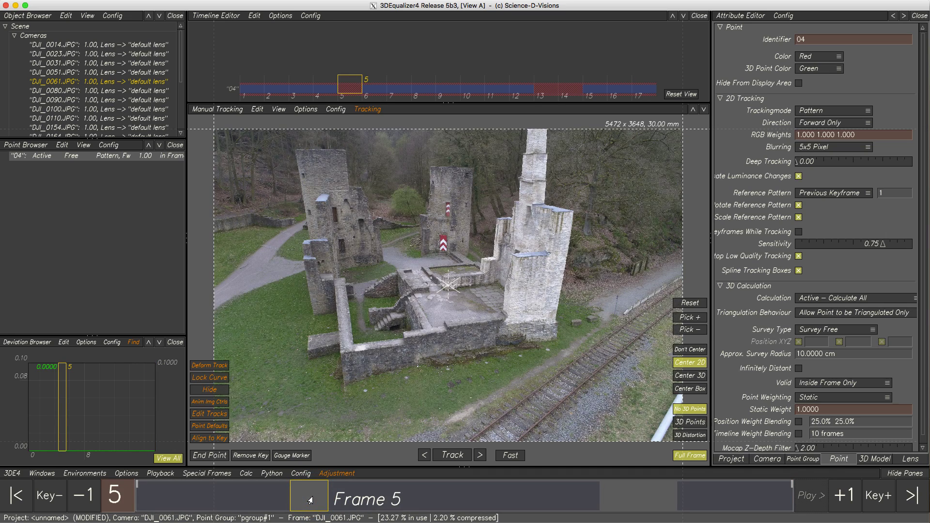
pyautogui.click(281, 501)
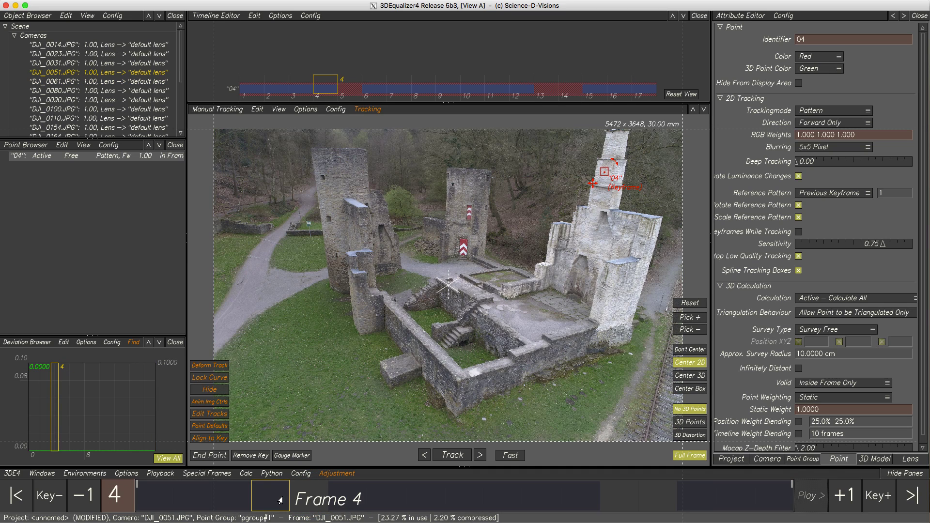
pyautogui.click(453, 455)
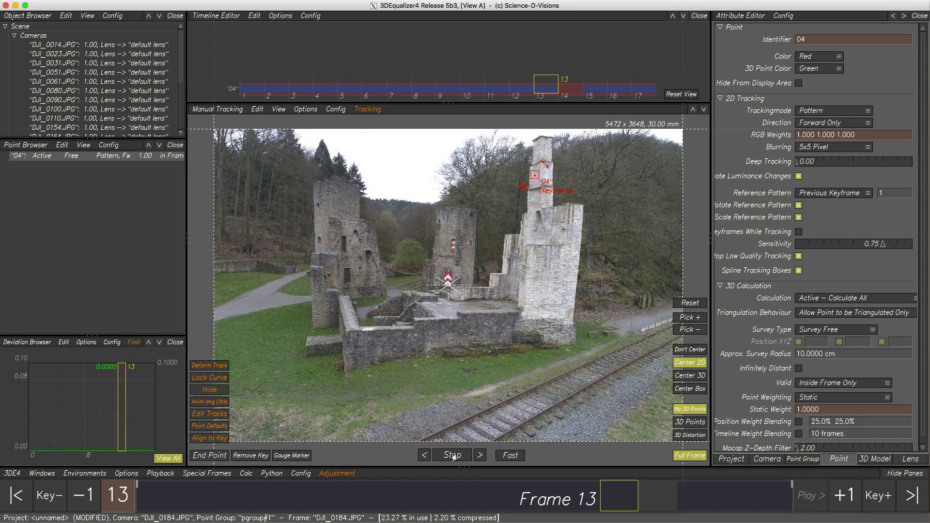
pyautogui.click(453, 456)
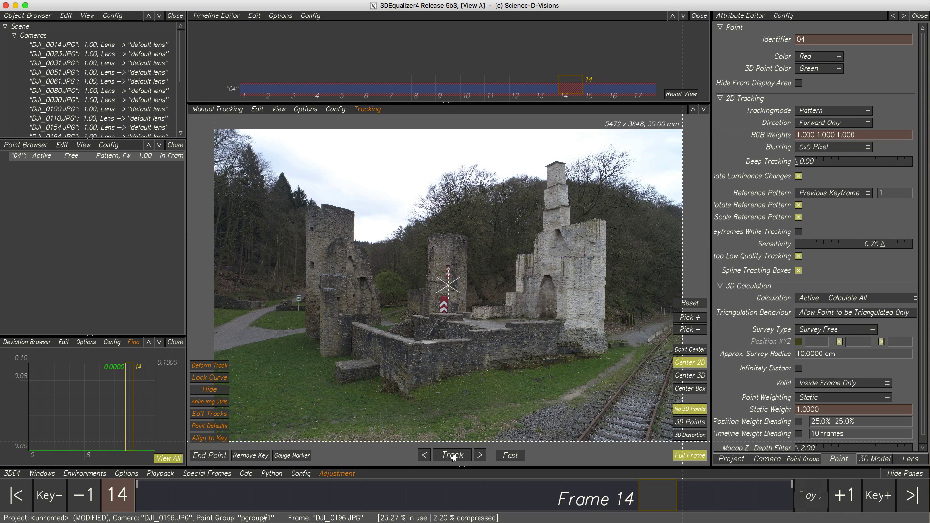
pyautogui.click(620, 497)
pyautogui.click(453, 455)
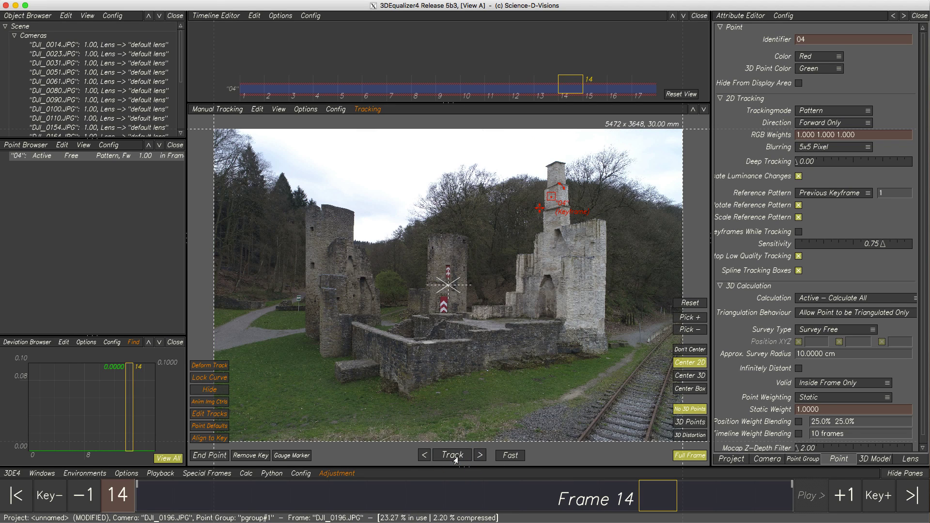
# Check the chimney point in close-up from frame 1 to 17, ending in the full-frame view of frame 1
pyautogui.click(164, 501)
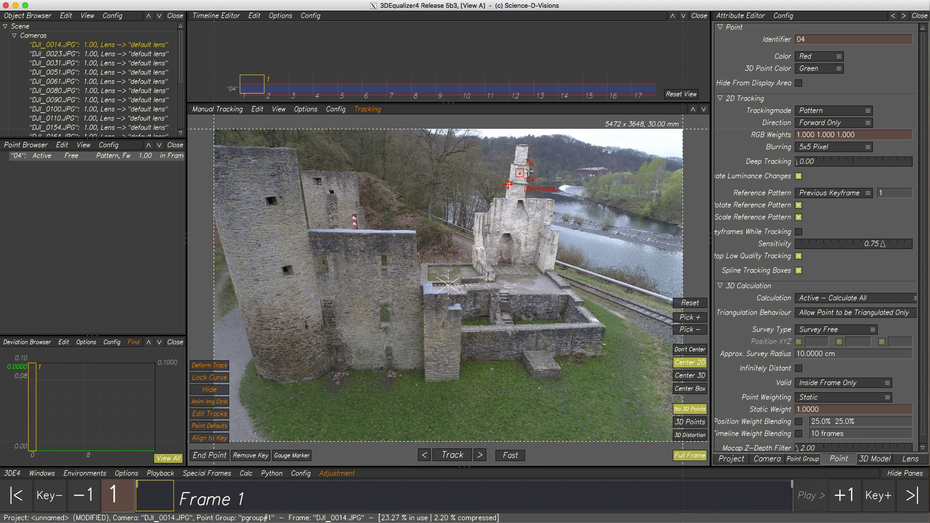
pyautogui.moveTo(529, 171); pyautogui.dragTo(545, 170, button='right')
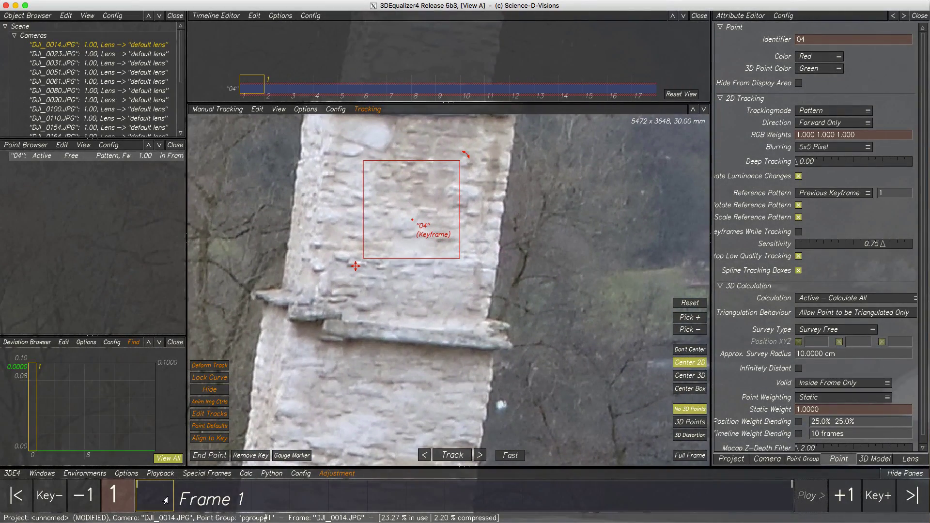
pyautogui.moveTo(165, 501); pyautogui.dragTo(771, 499)
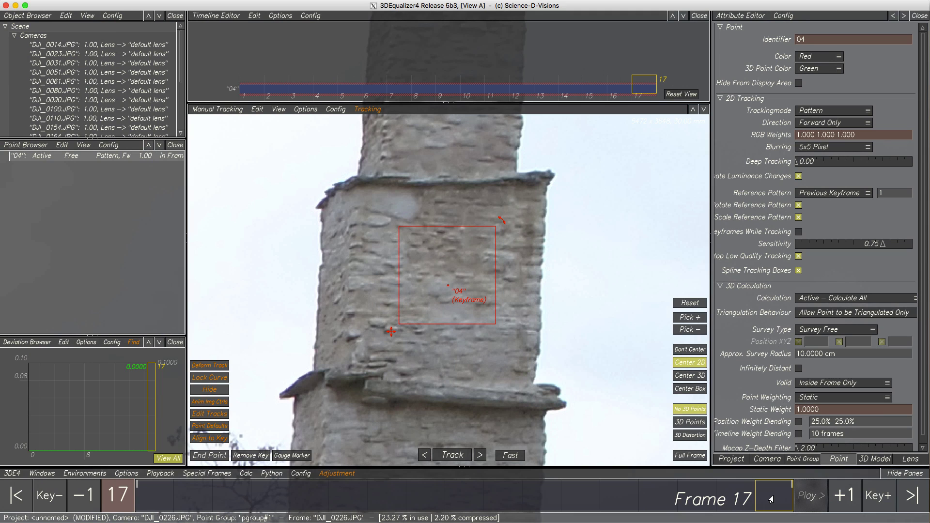
pyautogui.click(158, 495)
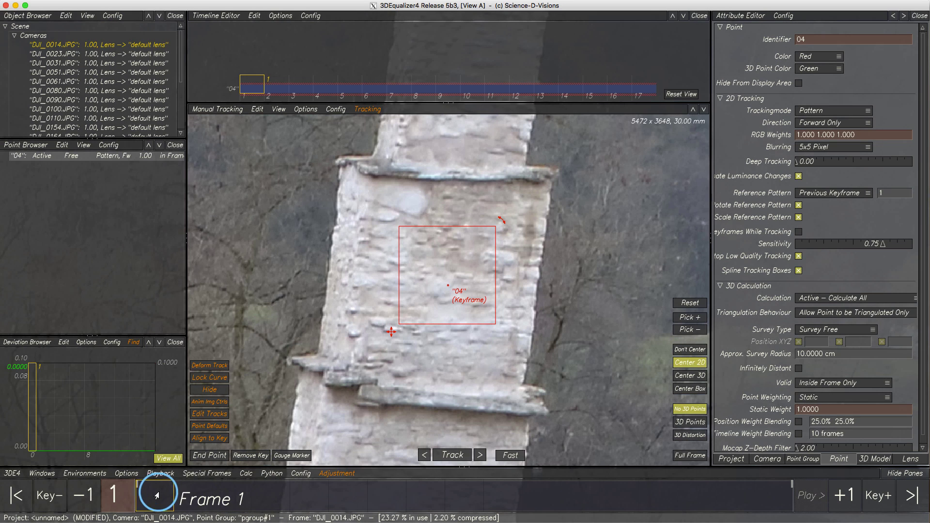
pyautogui.press('f')
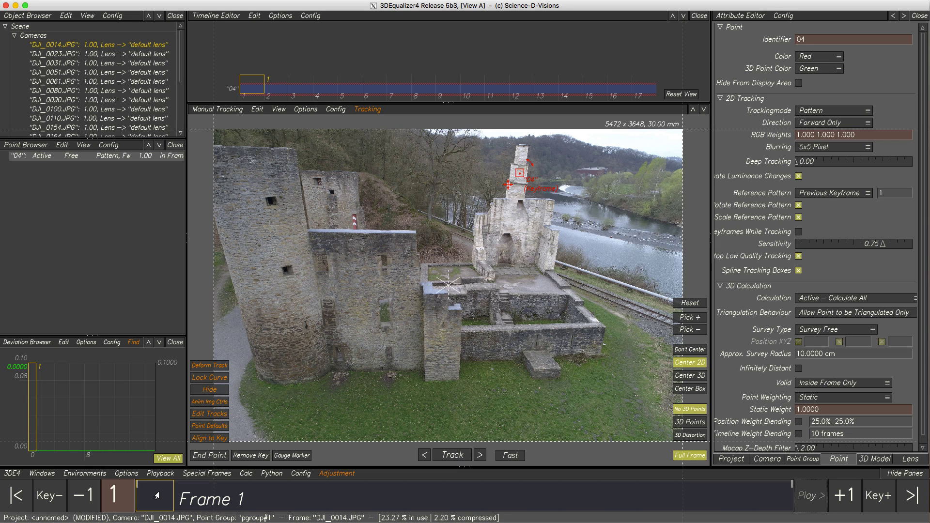
# Create a tracking point with a tightened pattern box on the low front wall in frame 8 and track it through the frames
pyautogui.moveTo(373, 495); pyautogui.dragTo(417, 495)
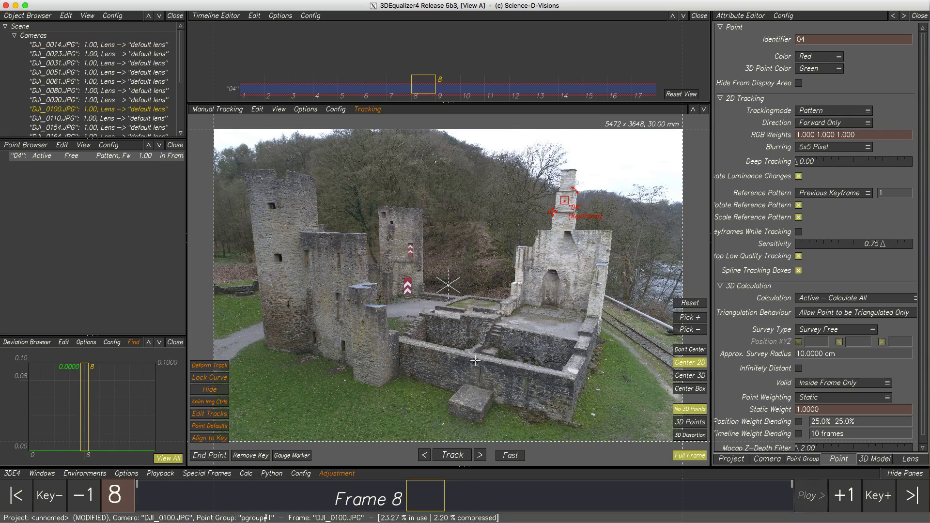
pyautogui.moveTo(433, 359); pyautogui.dragTo(386, 505, button='right')
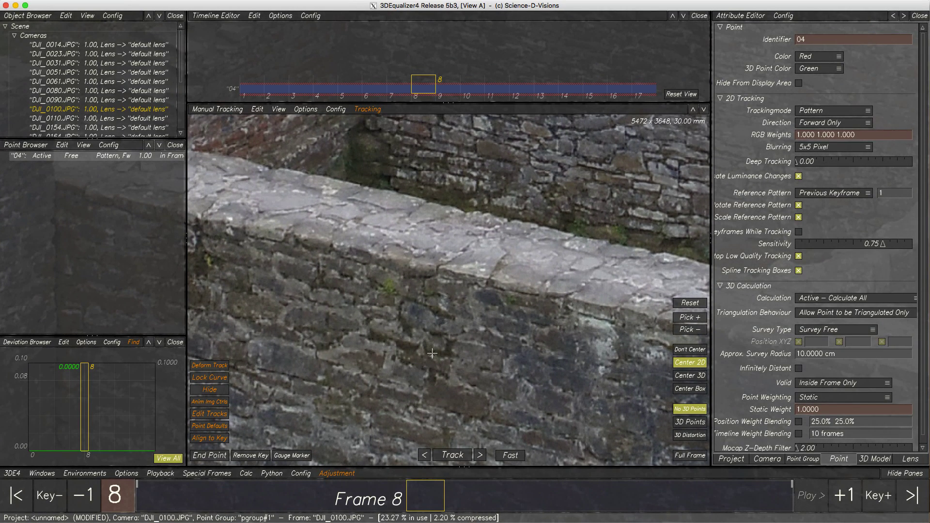
pyautogui.keyDown('ctrl'); pyautogui.click(438, 304); pyautogui.keyUp('ctrl')
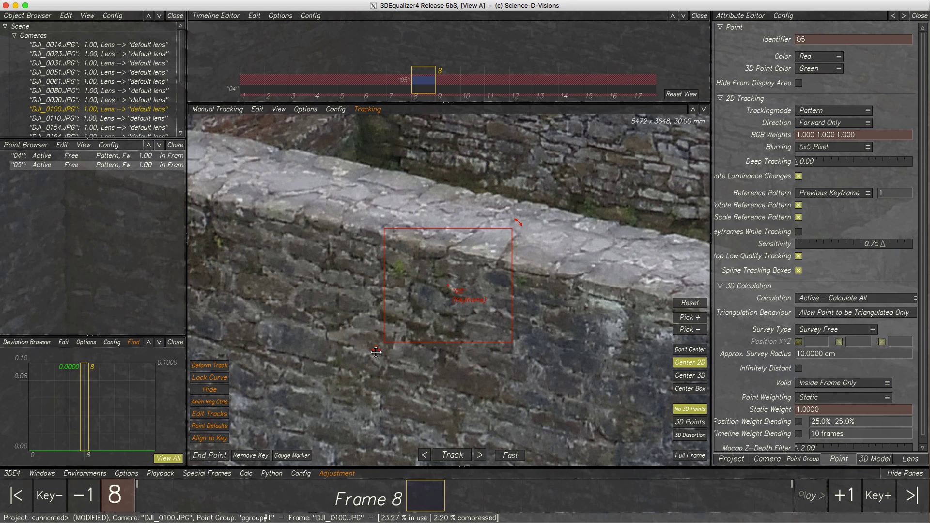
pyautogui.moveTo(375, 352); pyautogui.dragTo(411, 334)
pyautogui.press('f')
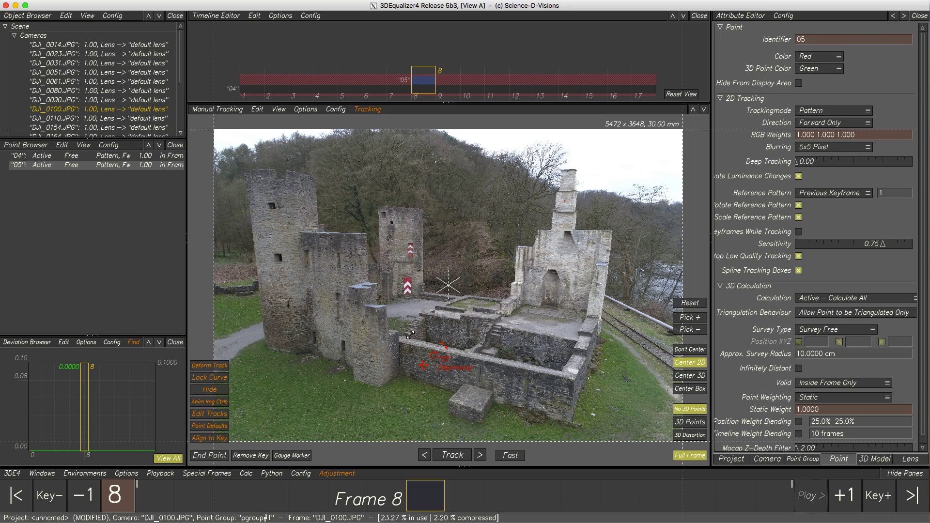
pyautogui.click(454, 456)
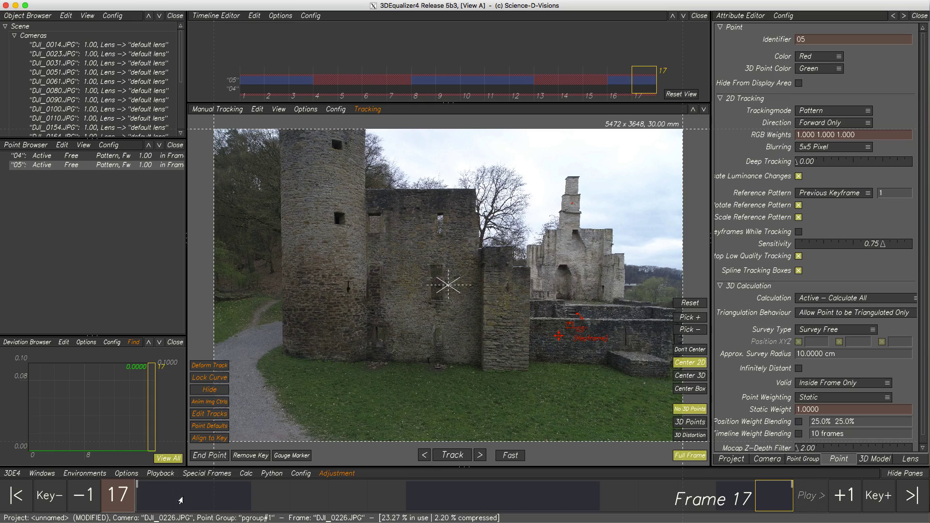
# Check the wall point's position frame by frame in close-up from frame 1 to 17, ending in the full-frame view
pyautogui.click(152, 499)
pyautogui.moveTo(501, 337); pyautogui.dragTo(539, 440, button='right')
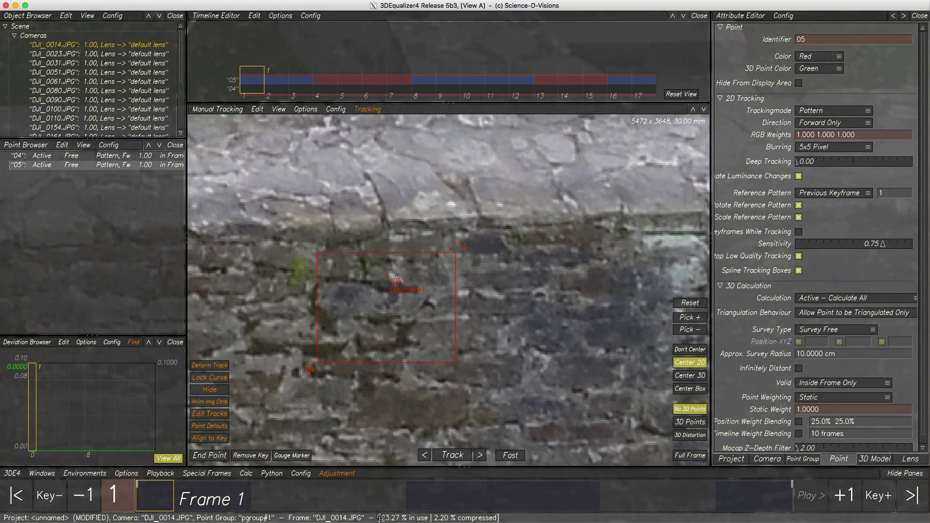
pyautogui.press('pagedown')
pyautogui.press('pagedown')
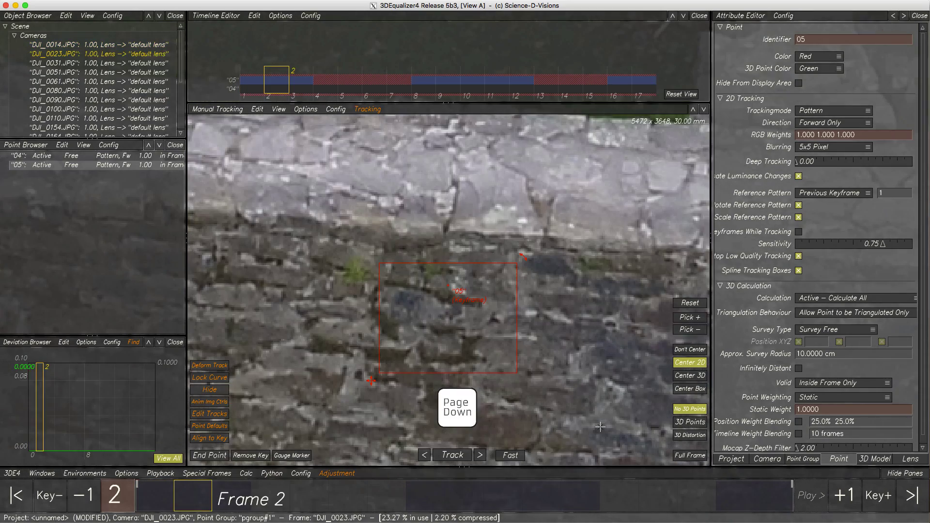
pyautogui.press('pagedown')
pyautogui.press('pagedown')
pyautogui.press('pagedown')
pyautogui.press('pagedown')
pyautogui.press('pagedown')
pyautogui.press('pagedown')
pyautogui.press('pagedown')
pyautogui.press('pagedown')
pyautogui.press('pagedown')
pyautogui.press('pagedown')
pyautogui.press('pagedown')
pyautogui.press('pagedown')
pyautogui.press('pagedown')
pyautogui.press('pagedown')
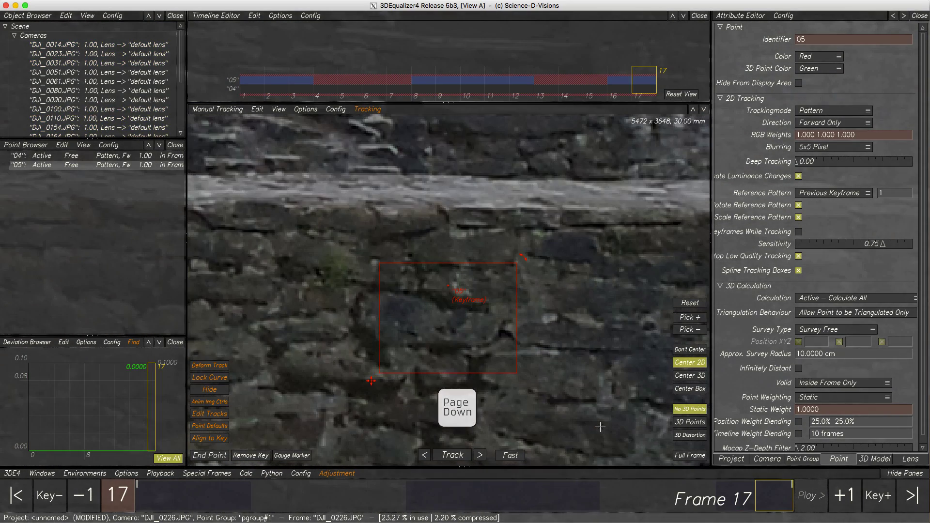
pyautogui.moveTo(600, 426); pyautogui.dragTo(468, 412, button='right')
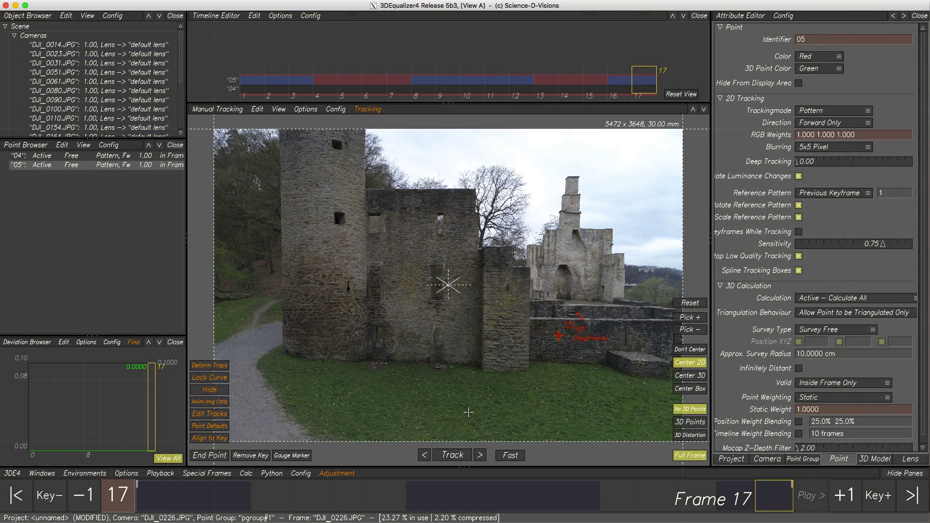
# Hide the side panes and examine the wall in the point's untracked frames 4 to 7 and 13 to 15
pyautogui.press('Tab')
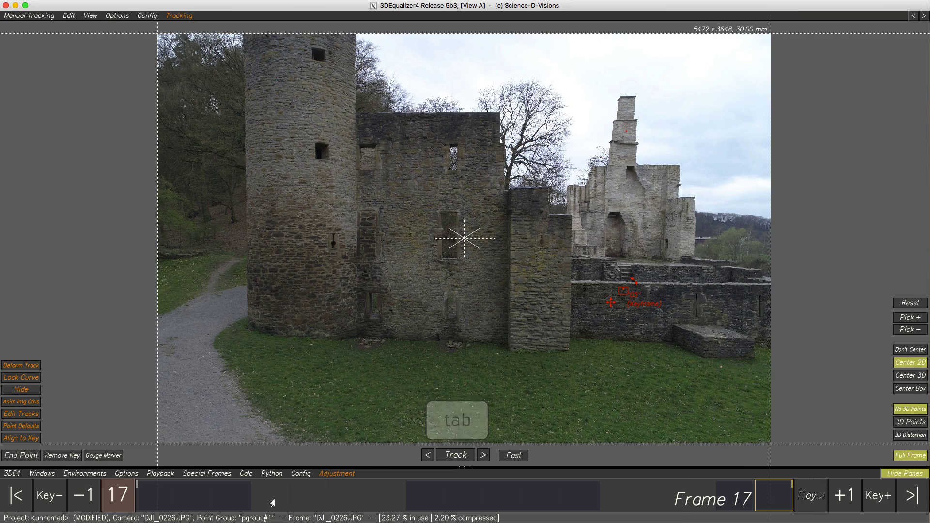
pyautogui.click(264, 504)
pyautogui.moveTo(264, 503); pyautogui.dragTo(308, 501)
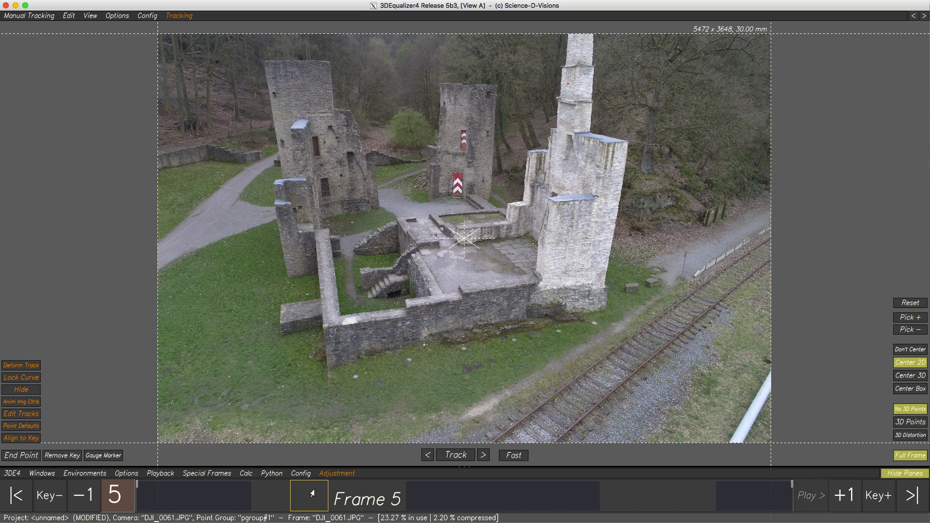
pyautogui.moveTo(312, 490); pyautogui.dragTo(386, 498)
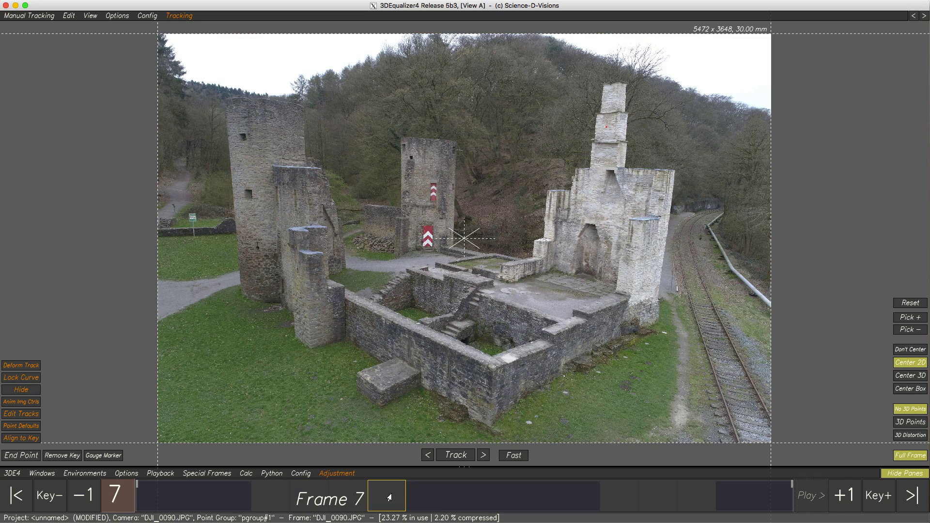
pyautogui.click(615, 501)
pyautogui.moveTo(616, 501); pyautogui.dragTo(690, 500)
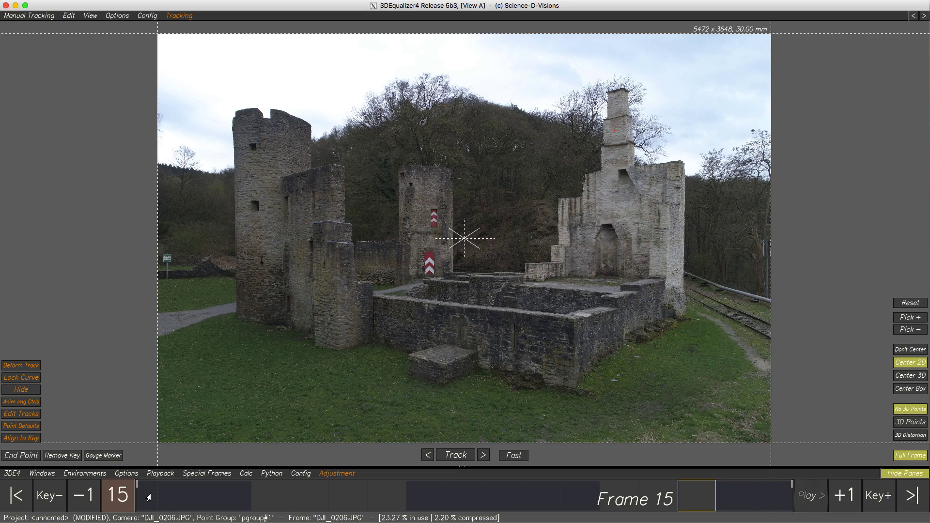
# Move the start of the frame range to frame 7 and track the wall point into it from frame 3
pyautogui.moveTo(149, 497); pyautogui.dragTo(386, 497)
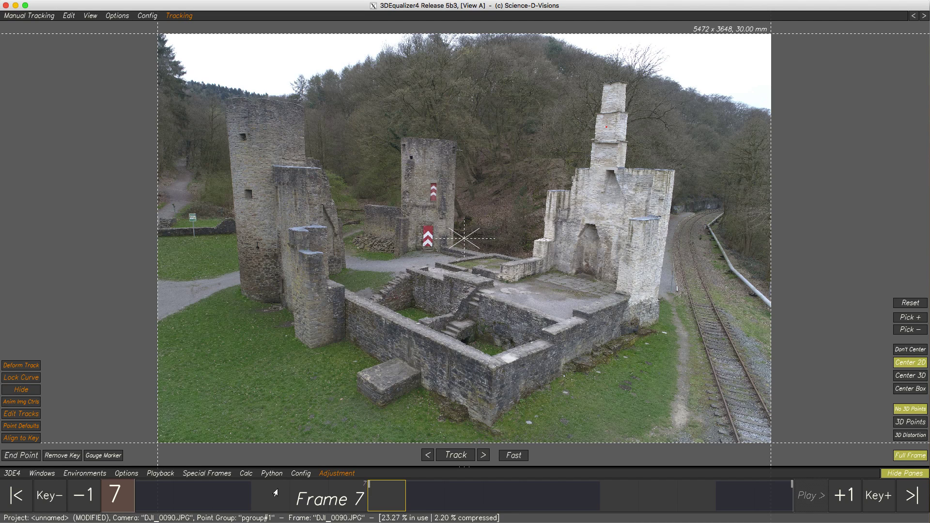
pyautogui.click(241, 503)
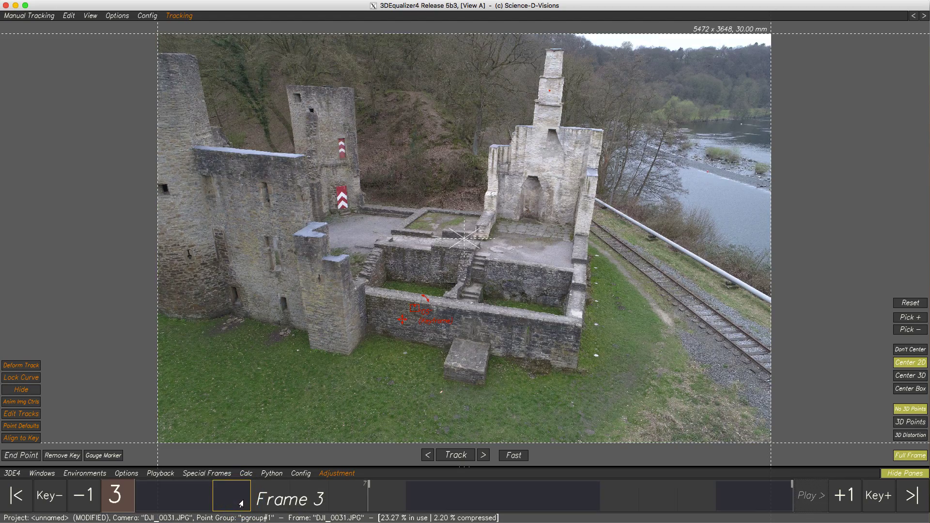
pyautogui.click(456, 456)
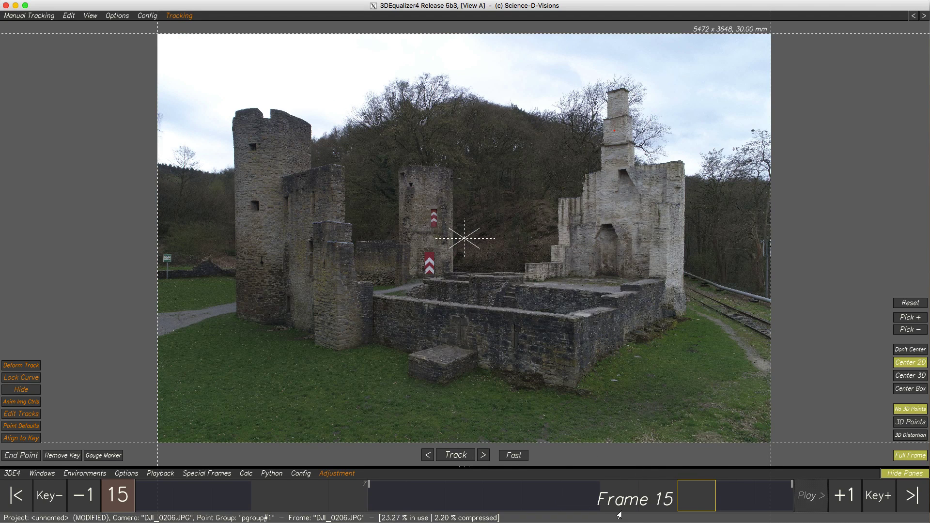
# Move the start of the frame range to frame 15 and try to track the wall point into it from frames 16 and 11
pyautogui.moveTo(619, 499); pyautogui.dragTo(650, 500)
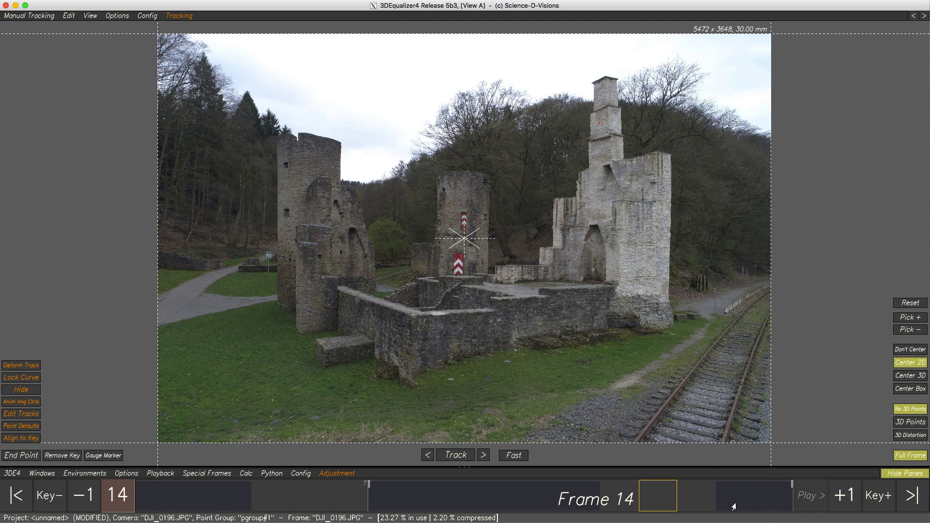
pyautogui.click(699, 504)
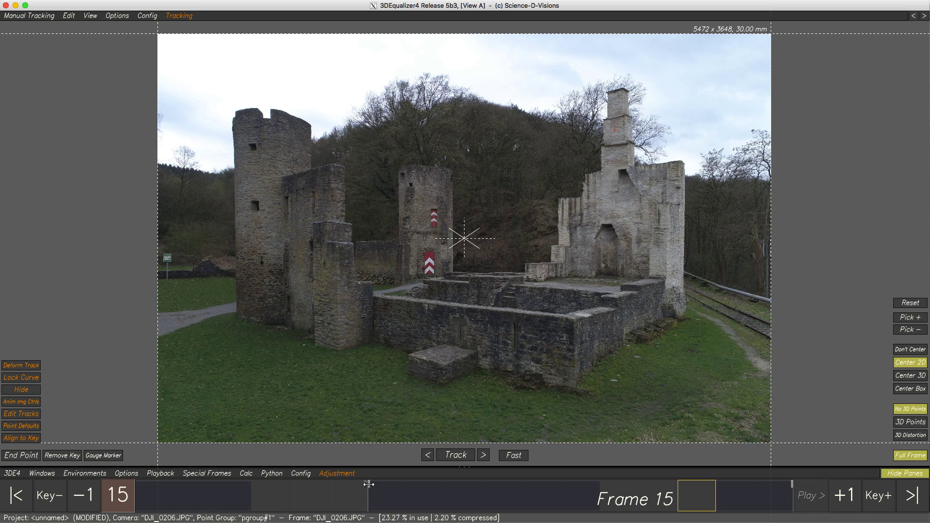
pyautogui.moveTo(368, 484); pyautogui.dragTo(682, 486)
pyautogui.click(740, 496)
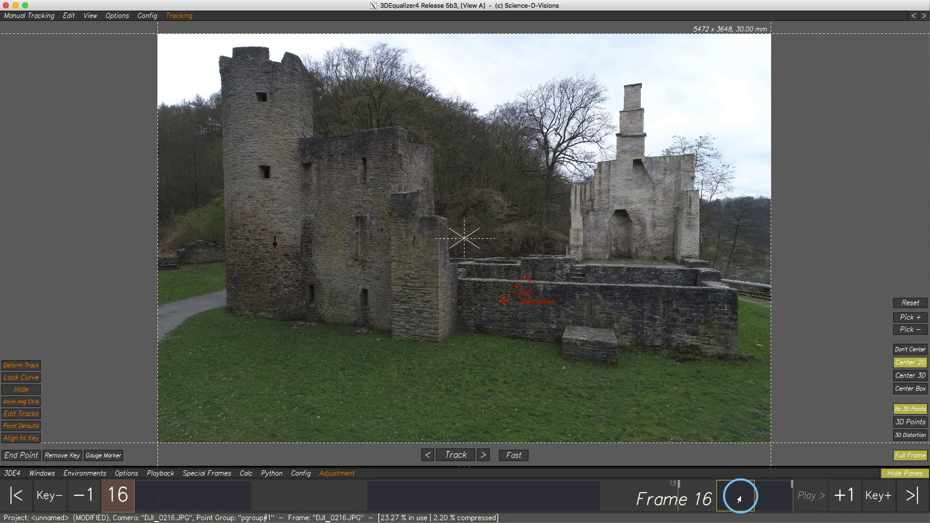
pyautogui.click(456, 455)
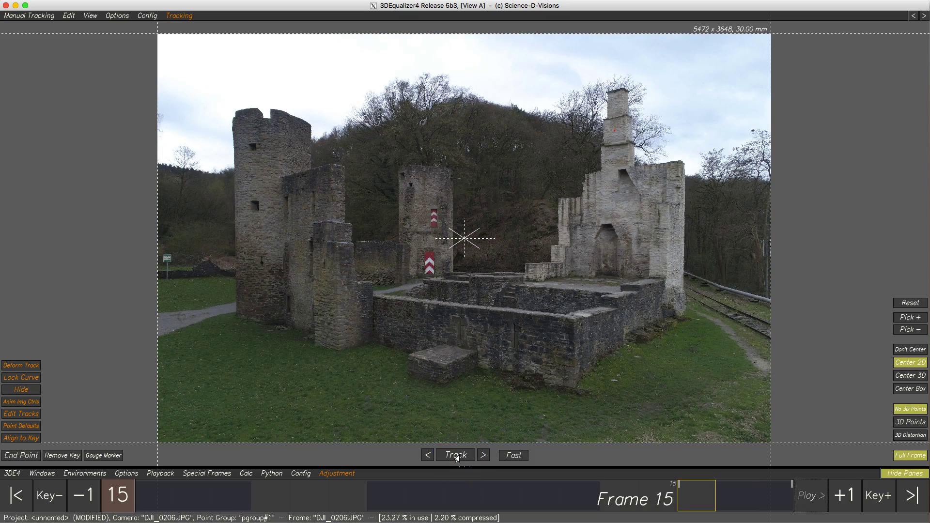
pyautogui.click(523, 496)
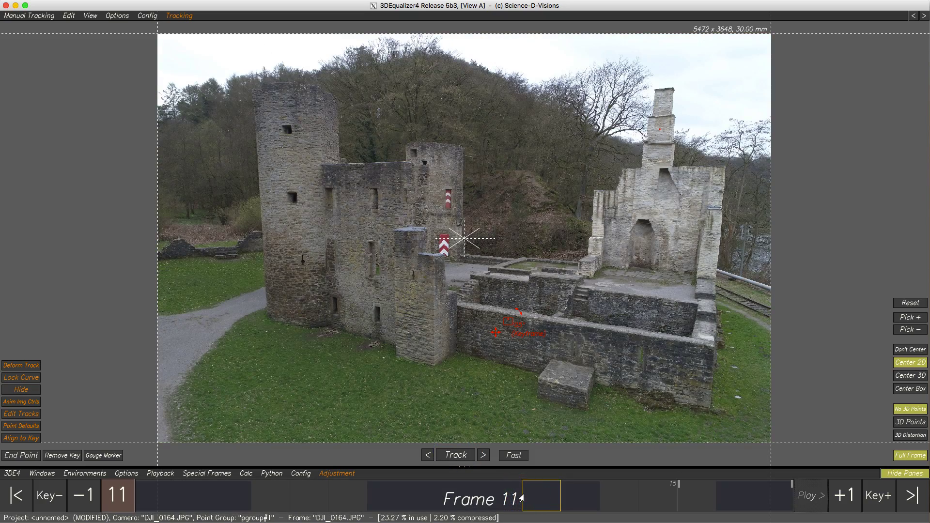
pyautogui.click(456, 457)
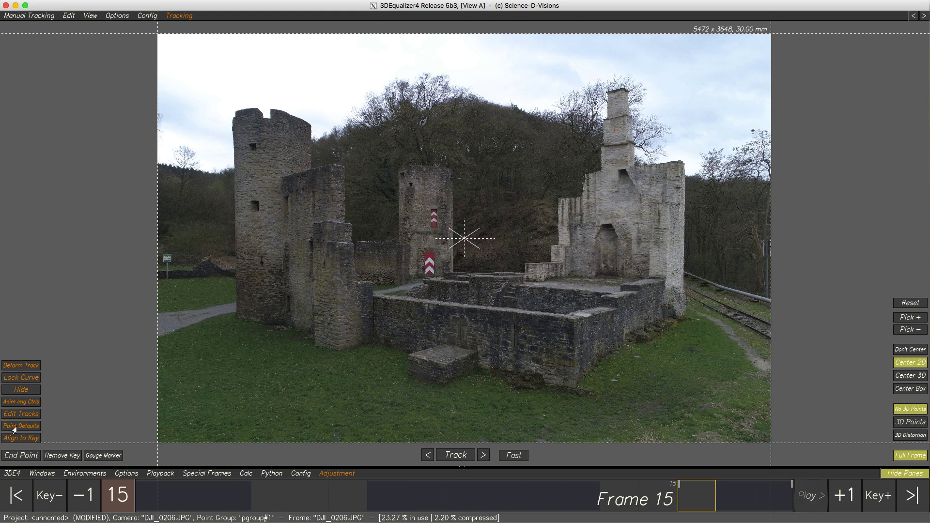
# Look up the description of the Align Point To Previous/Next Keyframe script
pyautogui.click(182, 16)
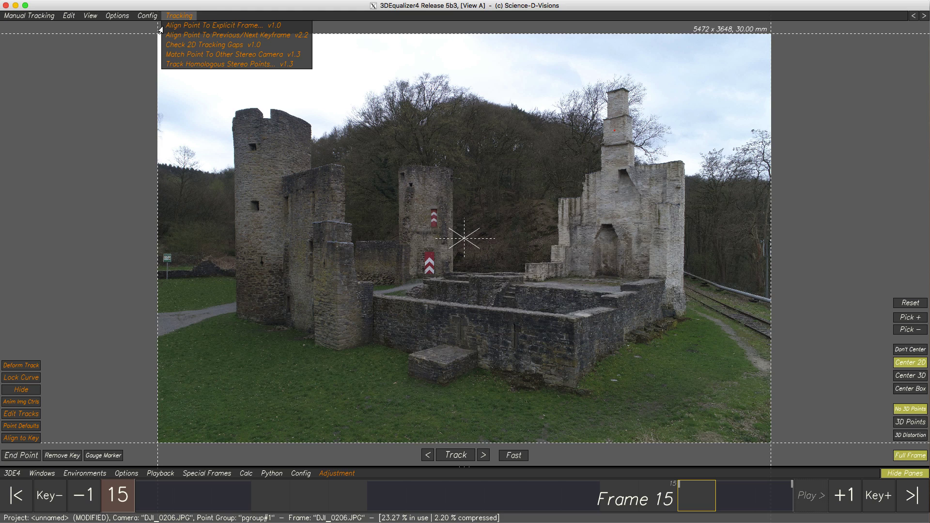
pyautogui.click(176, 18)
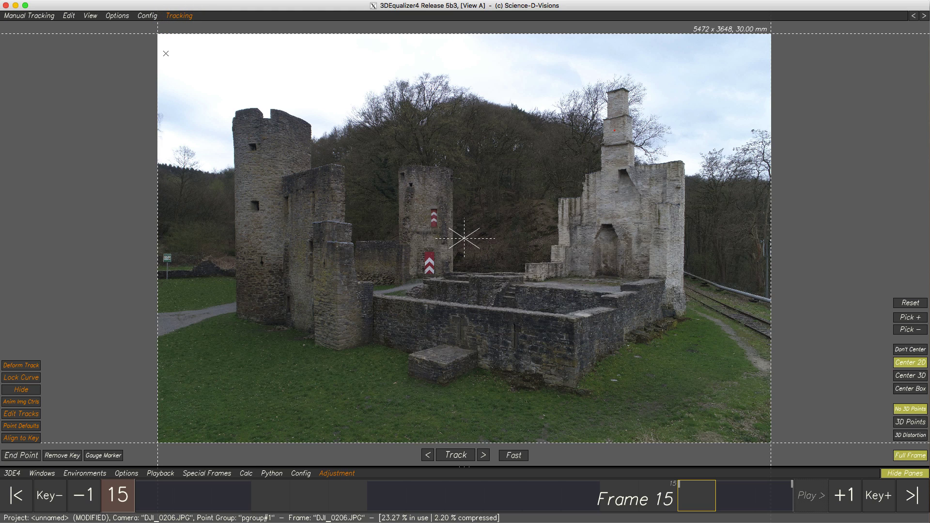
pyautogui.rightClick(19, 438)
pyautogui.click(41, 438)
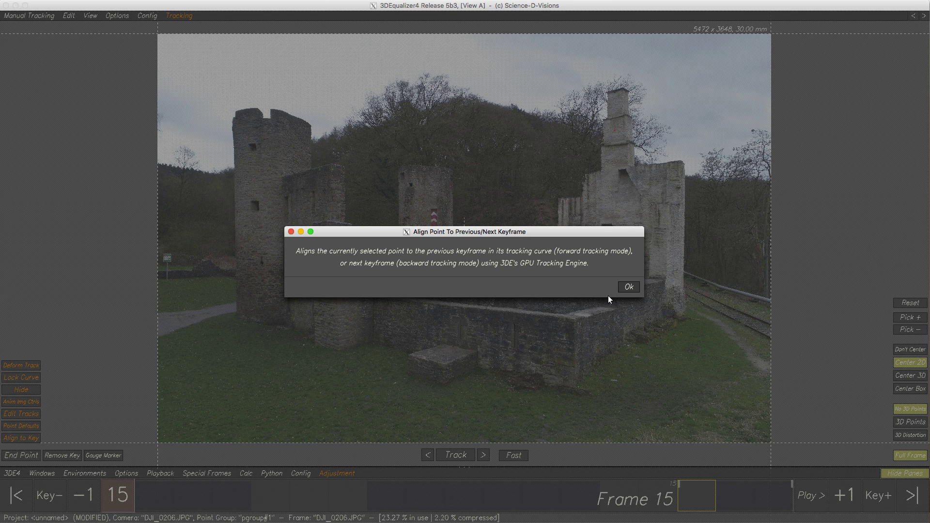
# Close the script description, place the wall point manually in frame 15 and align it to its keyframe
pyautogui.click(628, 286)
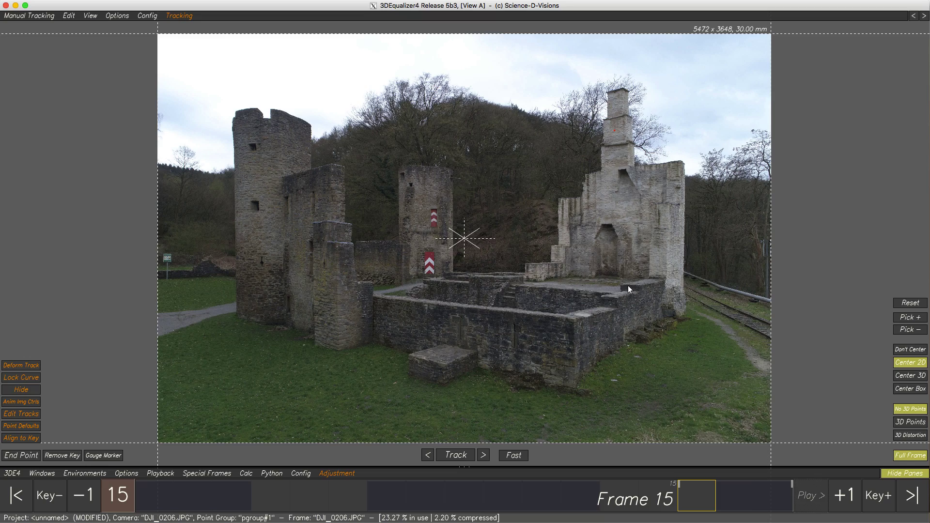
pyautogui.keyDown('ctrl'); pyautogui.moveTo(399, 308); pyautogui.dragTo(411, 449, button='right'); pyautogui.keyUp('ctrl')
pyautogui.keyDown('ctrl'); pyautogui.moveTo(436, 382); pyautogui.dragTo(416, 354, button='middle'); pyautogui.keyUp('ctrl')
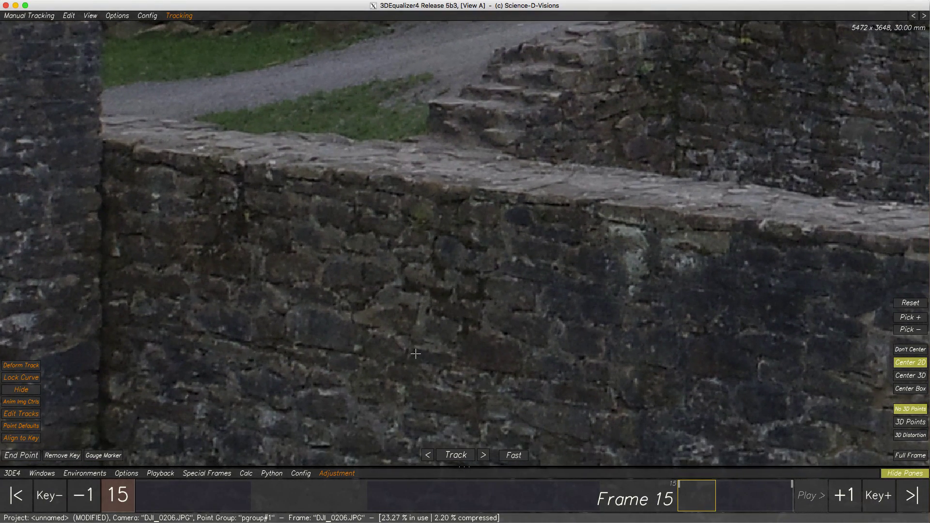
pyautogui.keyDown('ctrl'); pyautogui.click(475, 236); pyautogui.keyUp('ctrl')
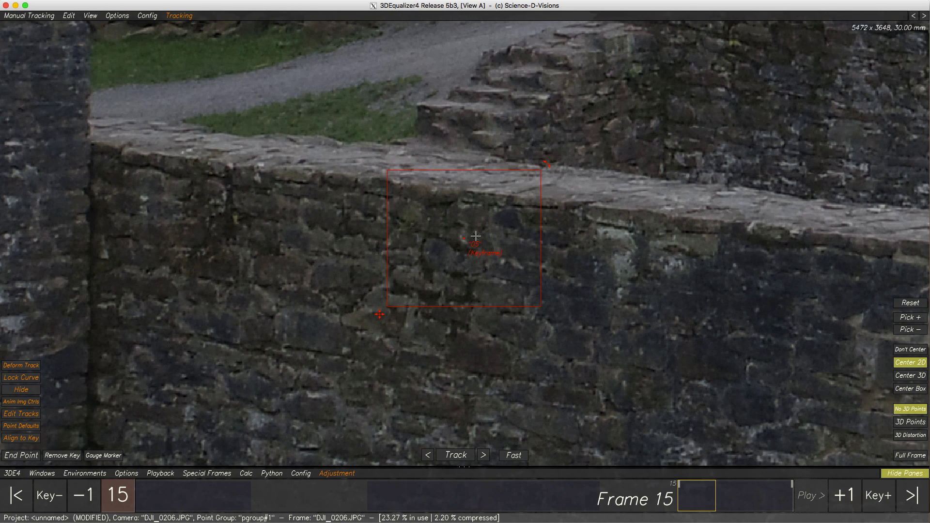
pyautogui.click(24, 439)
pyautogui.press('Right')
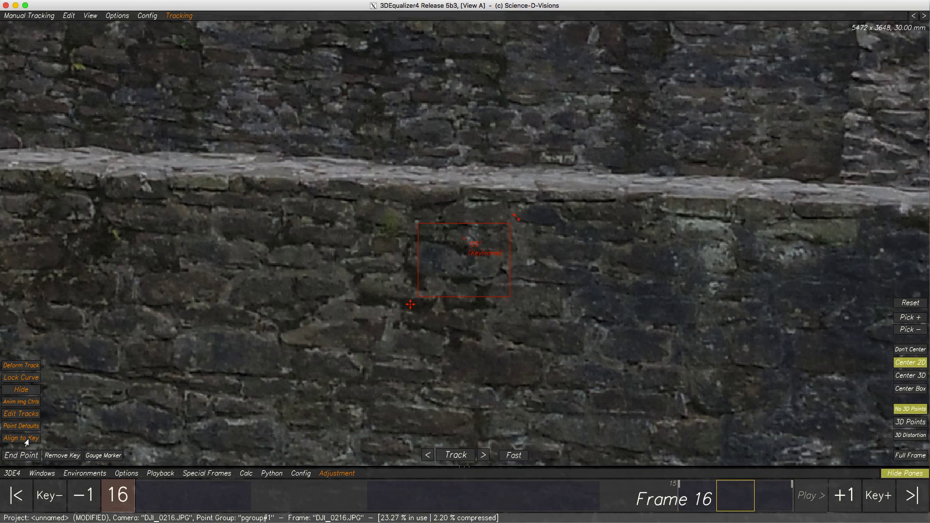
# Compare the wall point between frames 15 and 16 and shrink its tracking box in frame 15
pyautogui.press('Left')
pyautogui.press('Right')
pyautogui.press('Left')
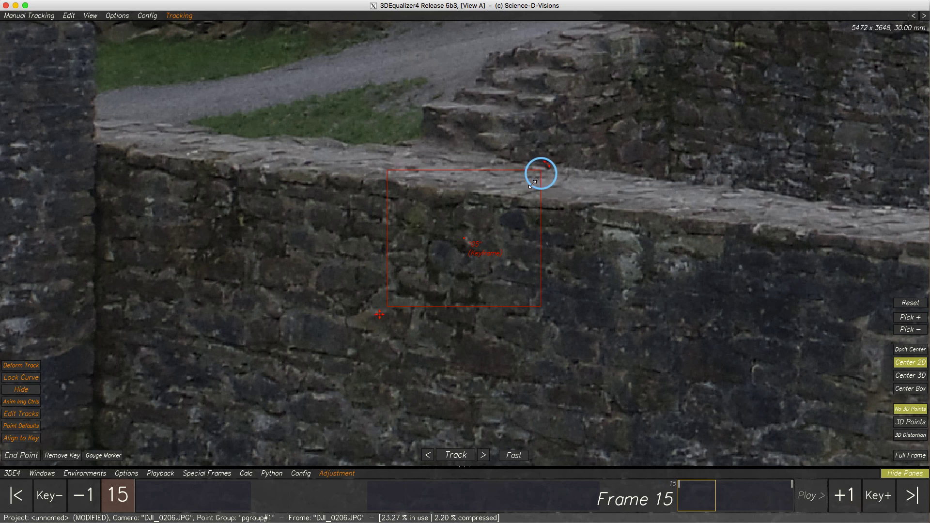
pyautogui.moveTo(540, 170); pyautogui.dragTo(514, 203)
pyautogui.moveTo(375, 315); pyautogui.dragTo(414, 301)
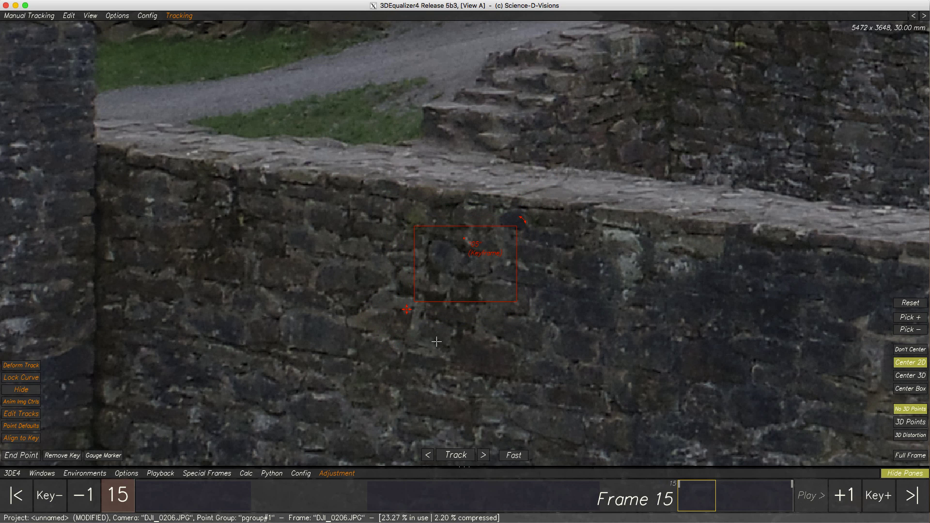
pyautogui.press('f')
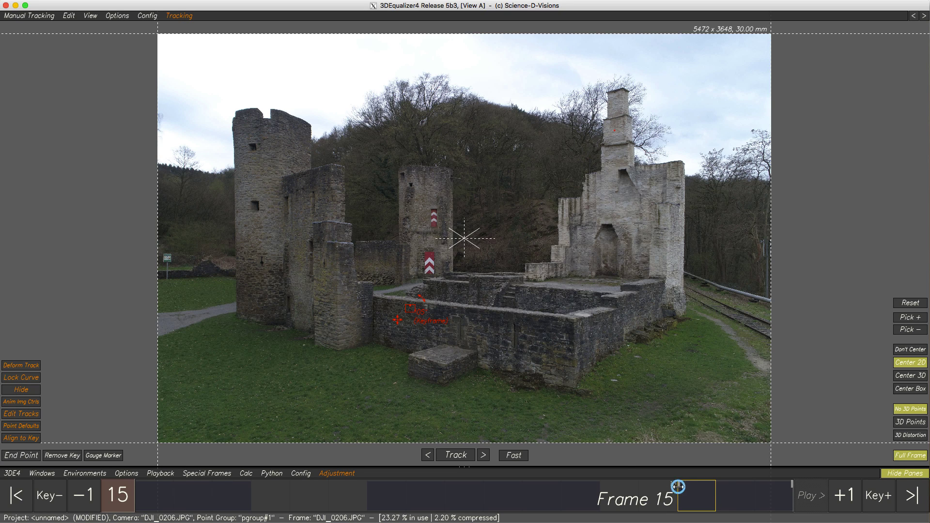
# Restore the frame range start to frame 1 and create a point with a smaller tracking box on the courtyard floor's light paving fragments
pyautogui.moveTo(676, 487); pyautogui.dragTo(139, 493)
pyautogui.click(140, 493)
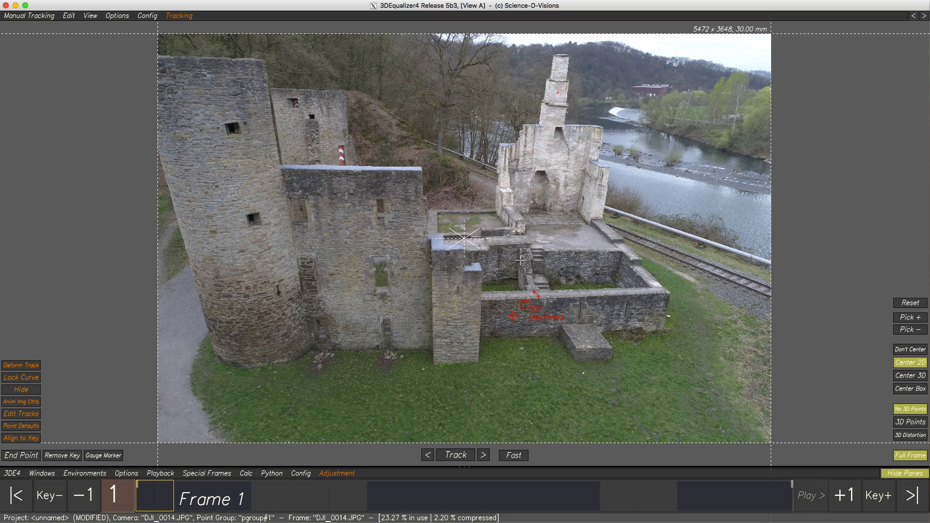
pyautogui.keyDown('ctrl'); pyautogui.moveTo(553, 239); pyautogui.dragTo(488, 370, button='right'); pyautogui.keyUp('ctrl')
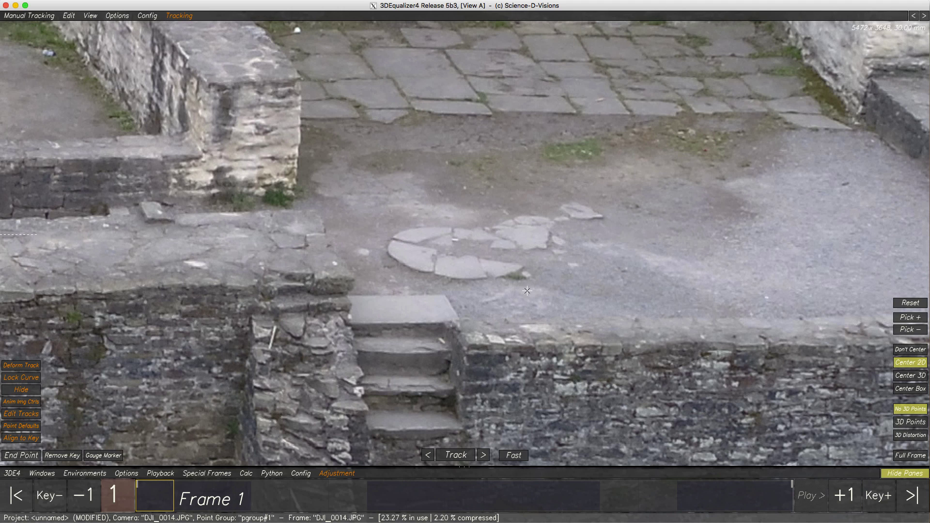
pyautogui.click(525, 248)
pyautogui.moveTo(390, 305); pyautogui.dragTo(415, 279)
pyautogui.moveTo(533, 178); pyautogui.dragTo(511, 196)
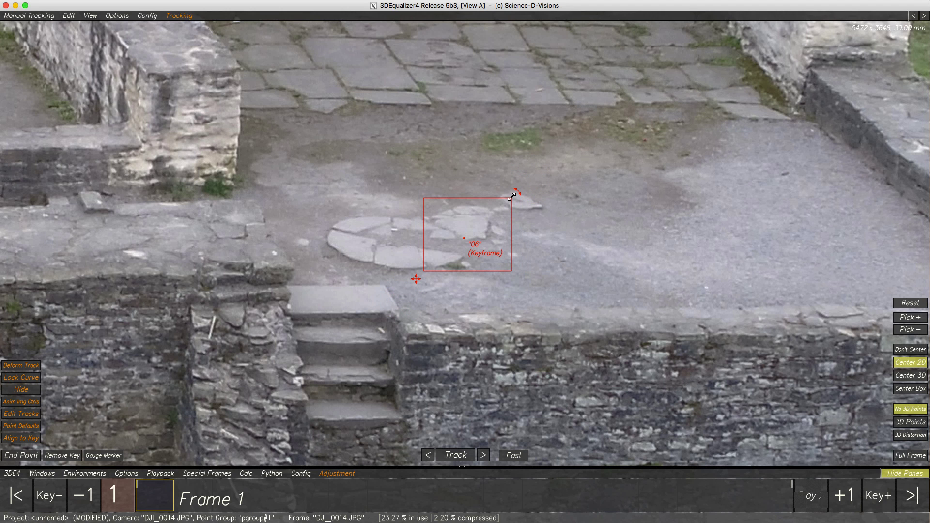
# Track the courtyard floor point forward from frame 1 through the sequence
pyautogui.press('f')
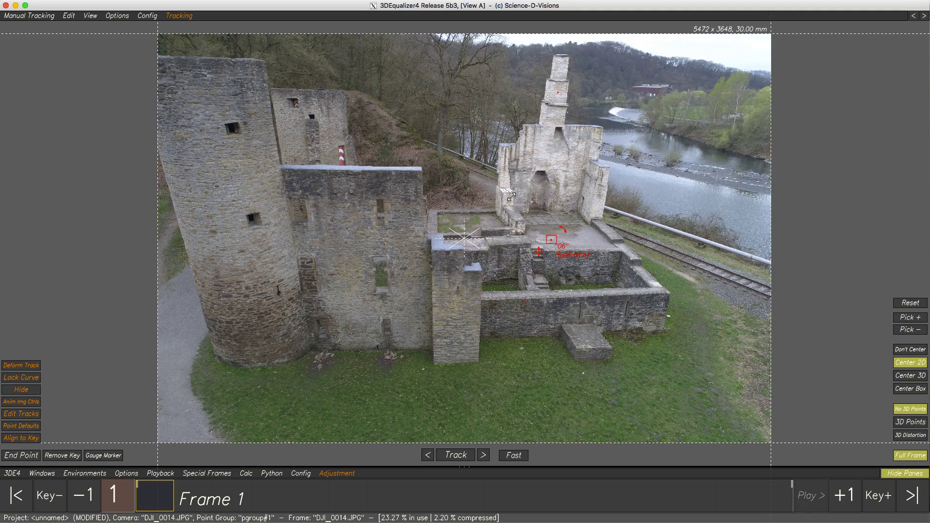
pyautogui.click(454, 455)
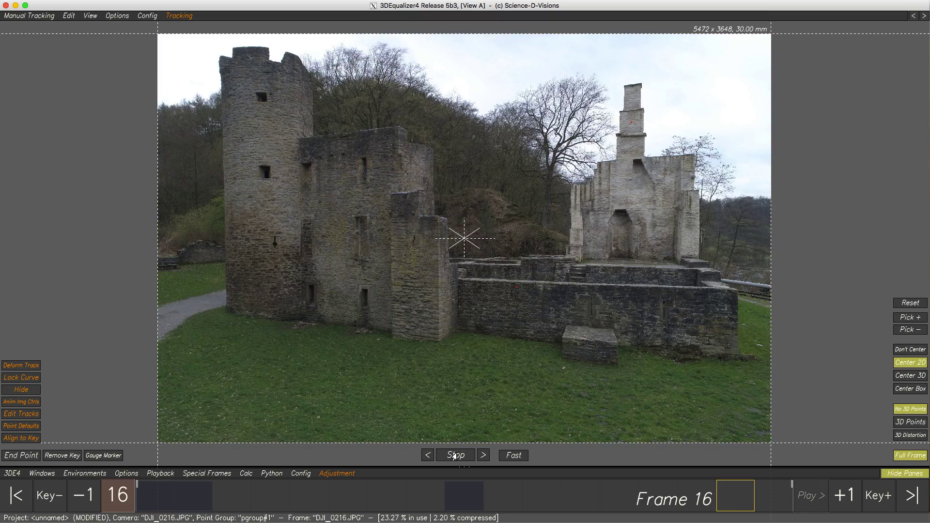
pyautogui.click(454, 455)
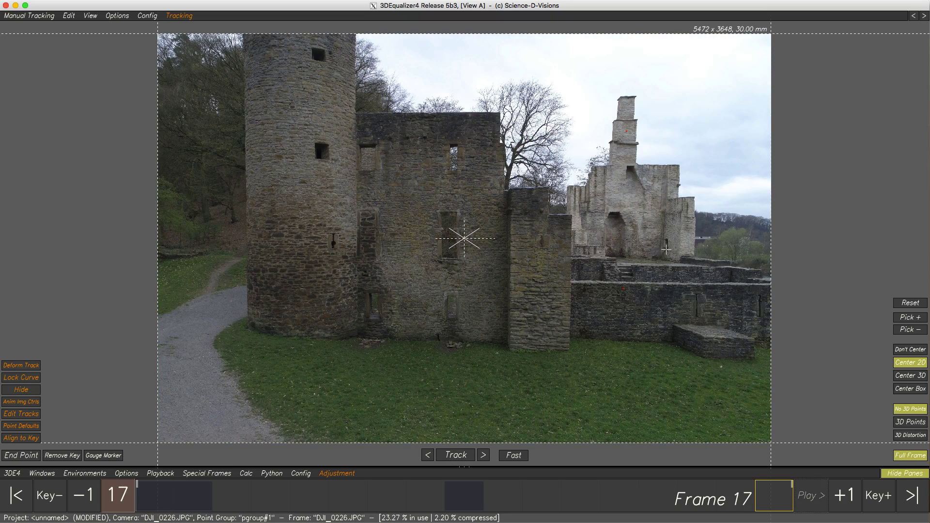
# Move the end of the frame range to frame 12 and show the side panes
pyautogui.moveTo(791, 506); pyautogui.dragTo(547, 494)
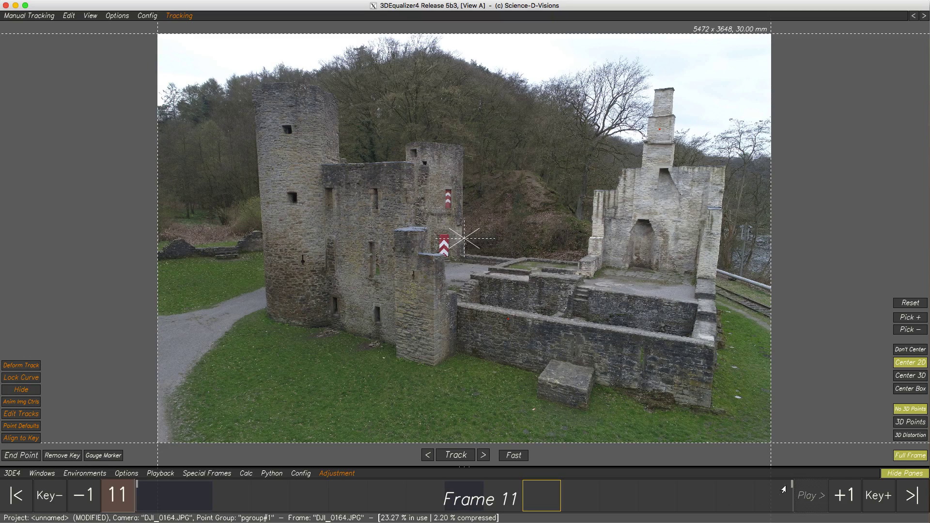
pyautogui.moveTo(791, 484); pyautogui.dragTo(598, 484)
pyautogui.press('Tab')
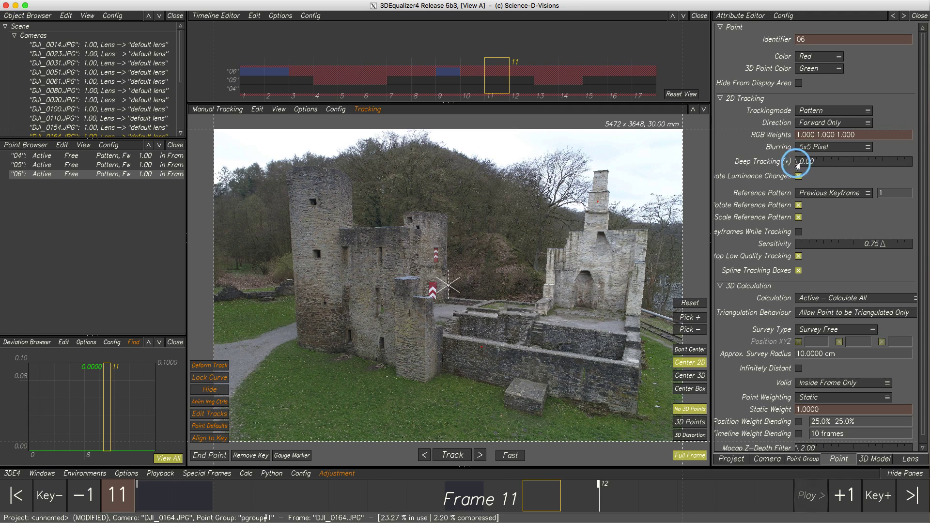
# Set Deep Tracking to 0.28 and track the courtyard floor point forward from frame 2
pyautogui.moveTo(800, 162); pyautogui.dragTo(827, 164)
pyautogui.click(201, 503)
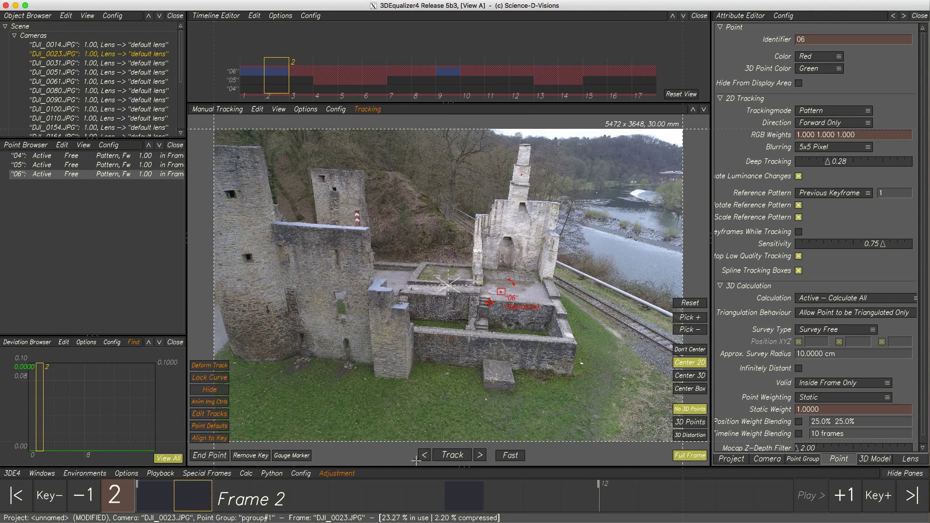
pyautogui.click(455, 457)
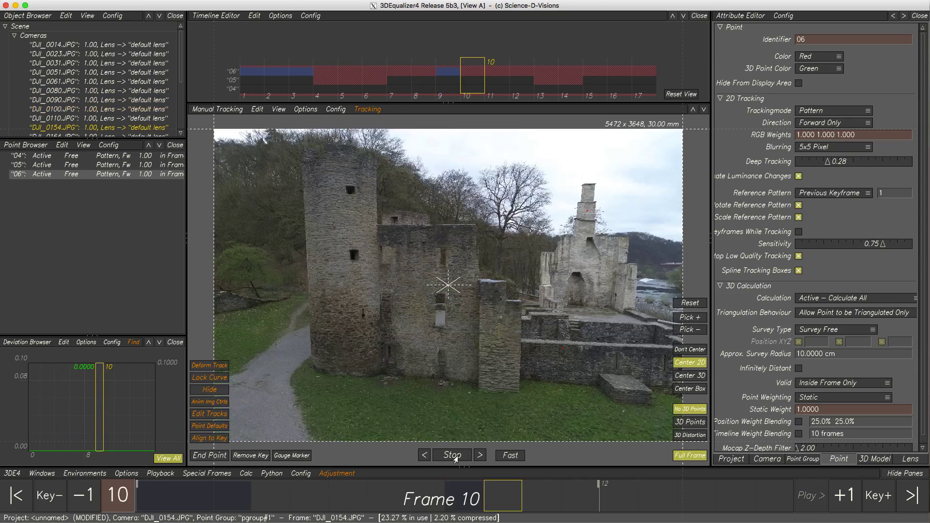
pyautogui.click(453, 455)
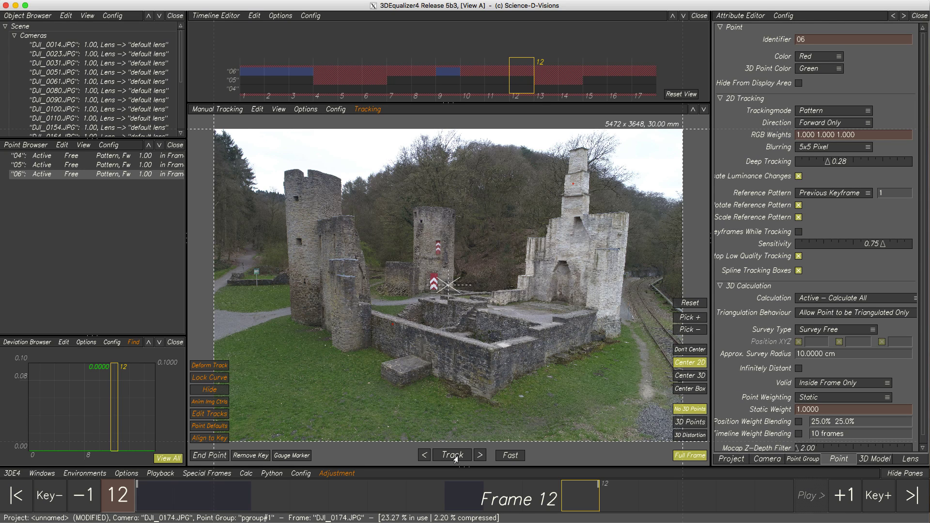
# Set Deep Tracking to 0.74 and track the courtyard floor point forward from frame 3
pyautogui.click(232, 501)
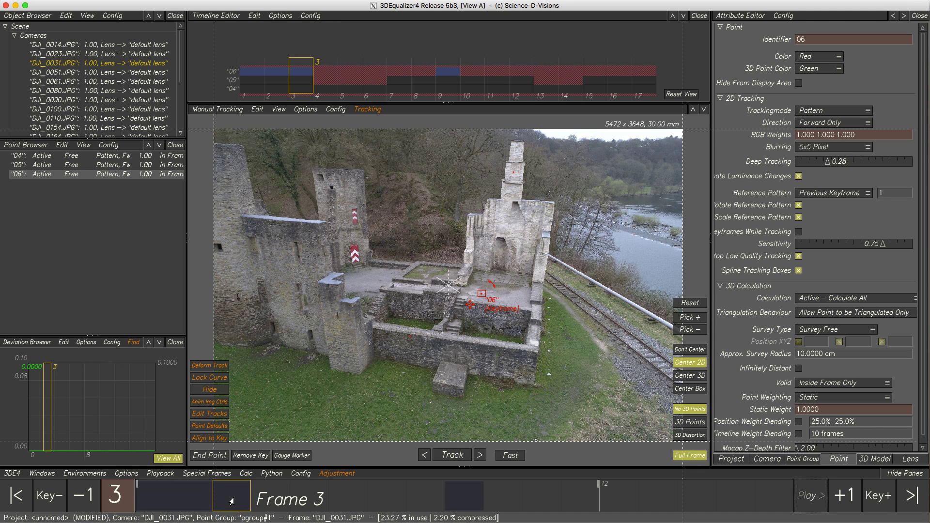
pyautogui.click(830, 166)
pyautogui.moveTo(831, 165); pyautogui.dragTo(880, 167)
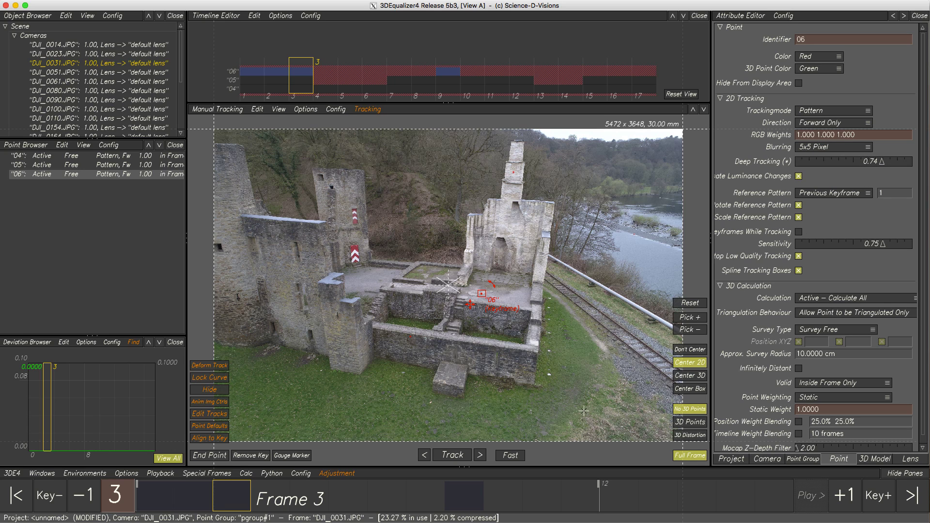
pyautogui.click(453, 455)
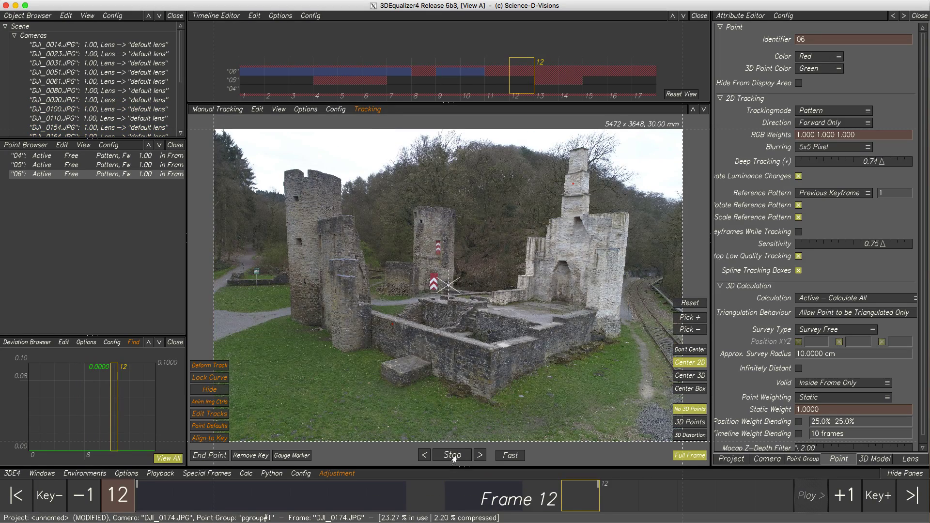
pyautogui.click(453, 457)
# Extend the frame range to the last frame, hide the side panes and track a new point between the front wall's two slits from frame 1
pyautogui.click(597, 484)
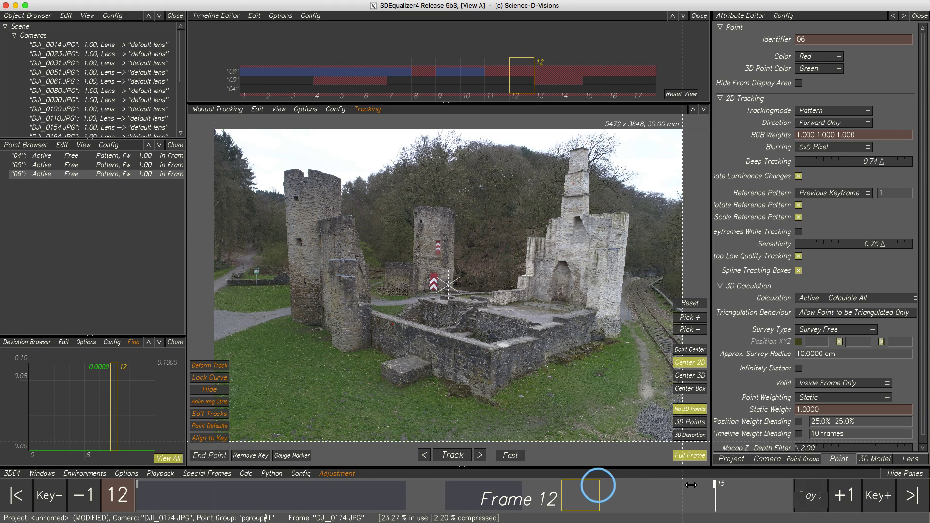
pyautogui.press('Tab')
pyautogui.click(162, 500)
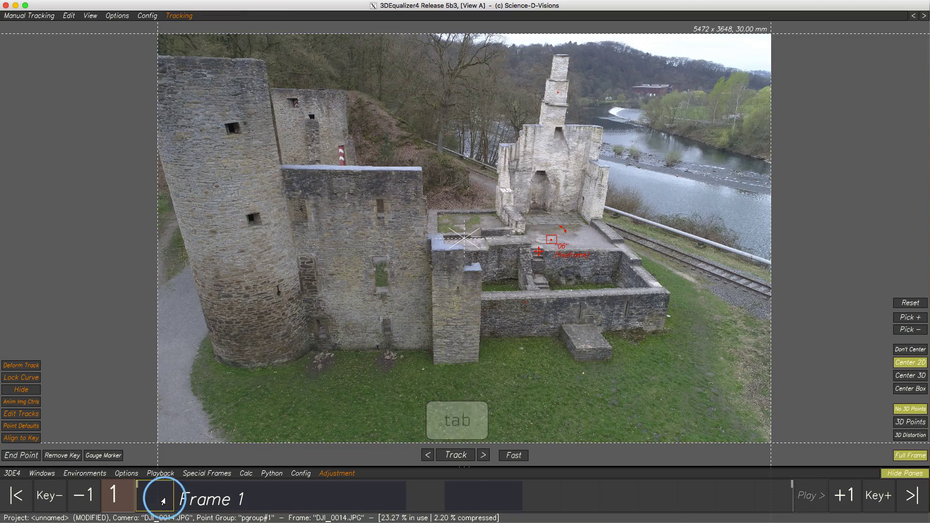
pyautogui.scroll(5, 605, 310)
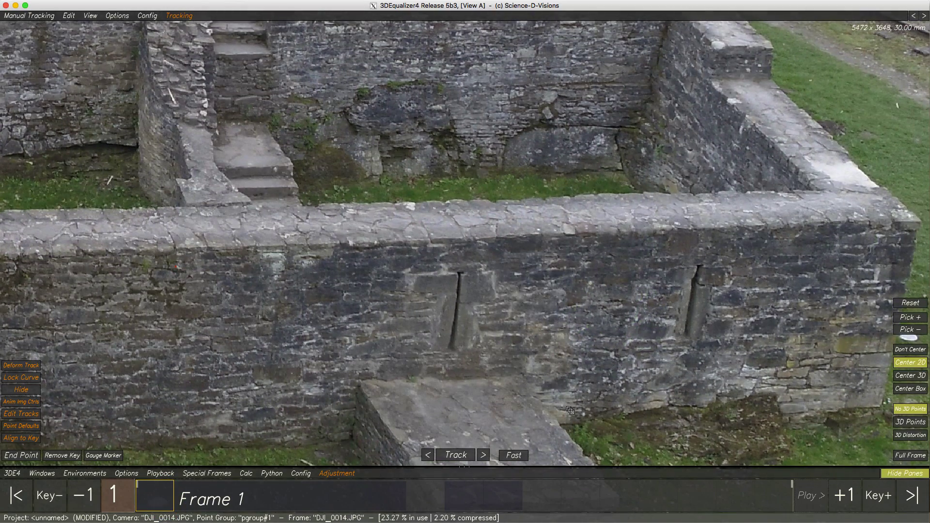
pyautogui.click(604, 286)
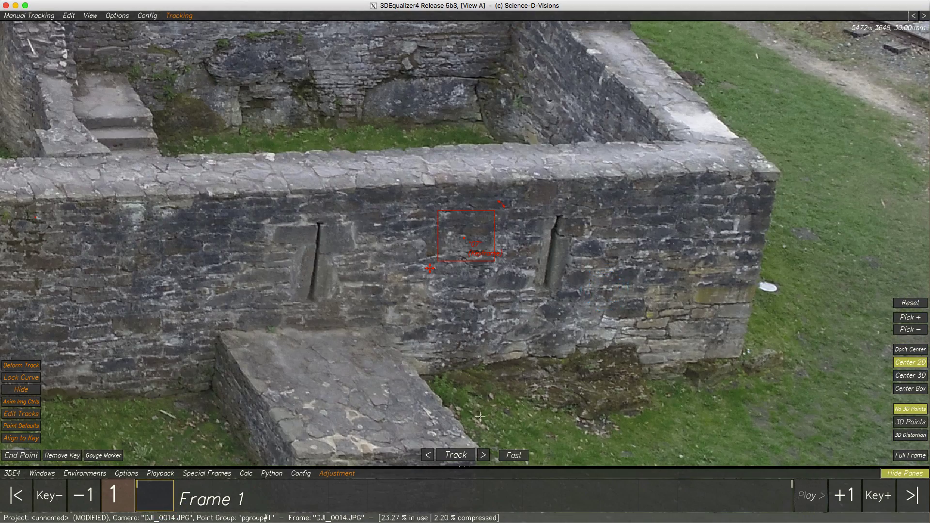
pyautogui.click(456, 455)
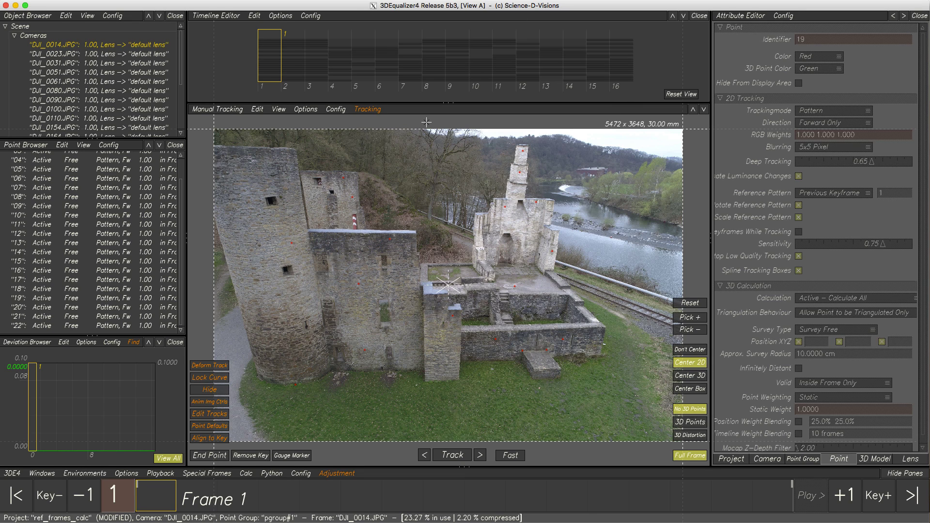
# Select all points in the ref_frames_calc project and examine their positions frame by frame from frame 1 to 16
pyautogui.moveTo(108, 326); pyautogui.dragTo(116, 157)
pyautogui.press('Tab')
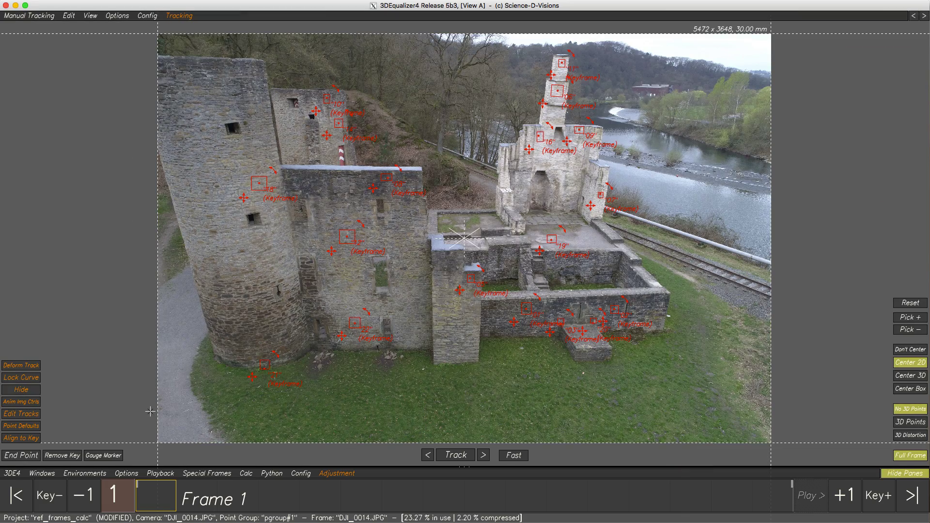
pyautogui.press('Right')
pyautogui.press('Right')
pyautogui.press('Right')
pyautogui.press('Right')
pyautogui.press('Right')
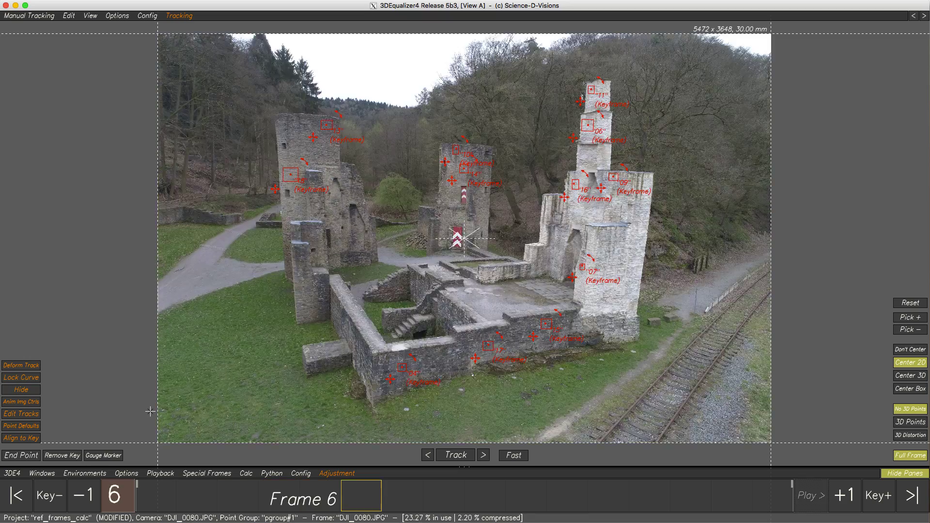
pyautogui.press('Right')
pyautogui.press('Right')
pyautogui.press('Right')
pyautogui.press('Right')
pyautogui.press('Right')
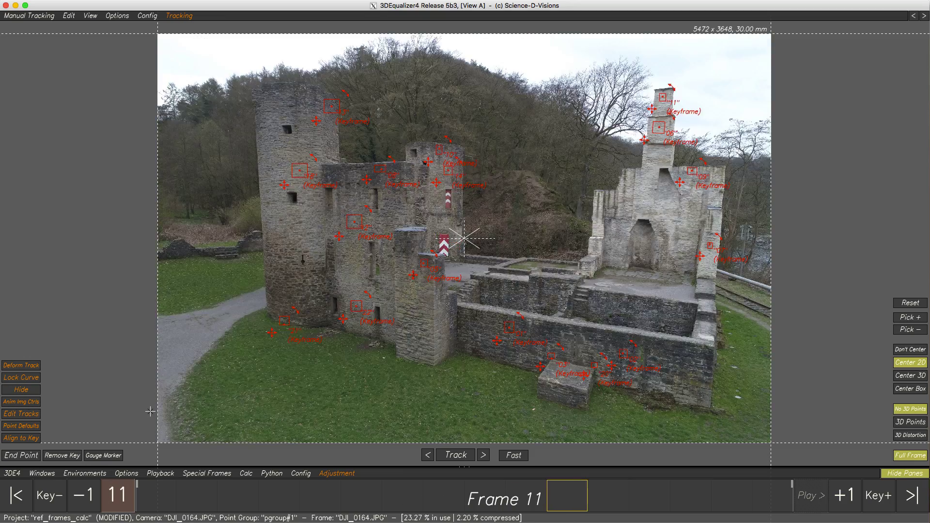
pyautogui.press('Right')
pyautogui.press('Right')
pyautogui.press('Right')
pyautogui.press('Right')
pyautogui.press('Right')
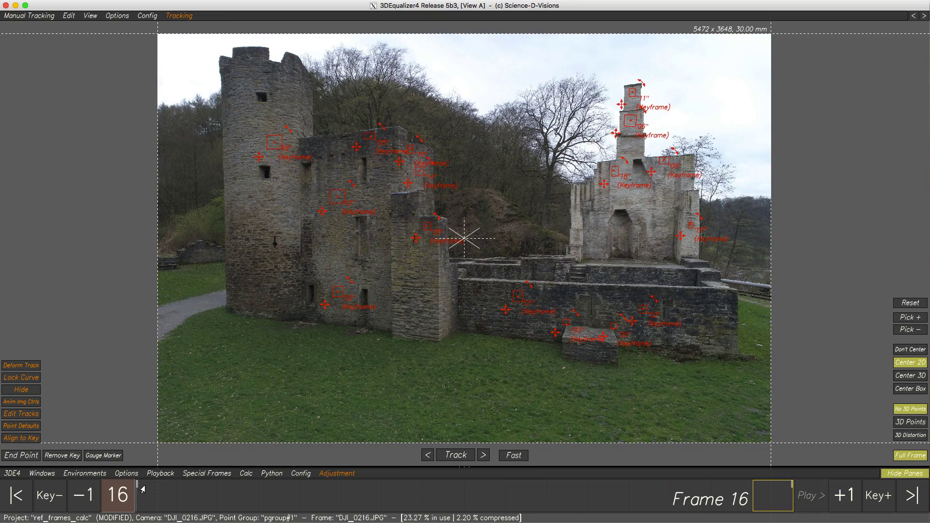
pyautogui.click(153, 498)
pyautogui.press('Tab')
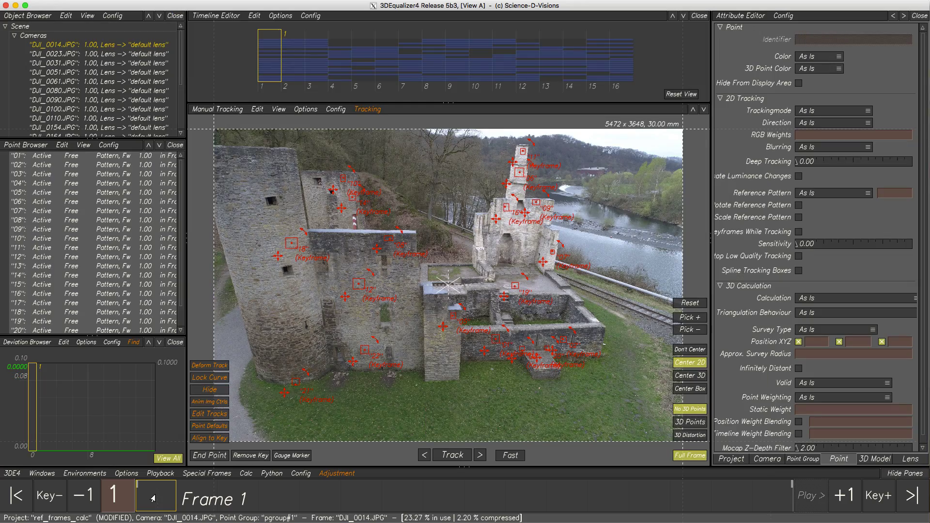
# Deselect all points, calculate all cameras and points, and use the result
pyautogui.click(363, 400)
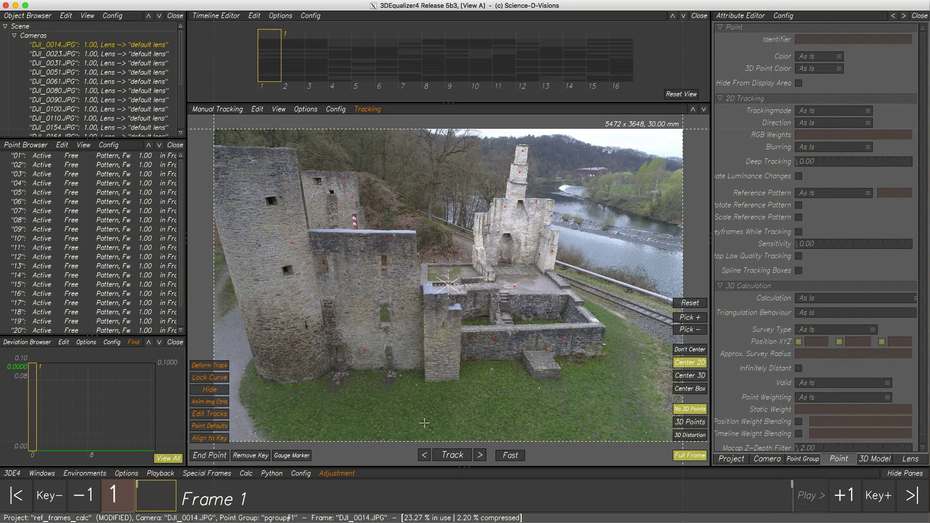
pyautogui.hotkey('alt', 'c')
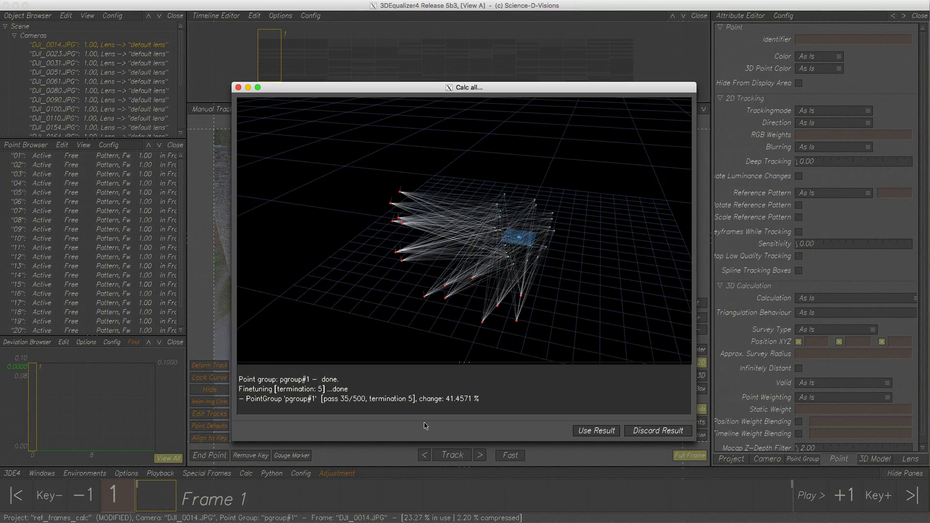
pyautogui.click(596, 431)
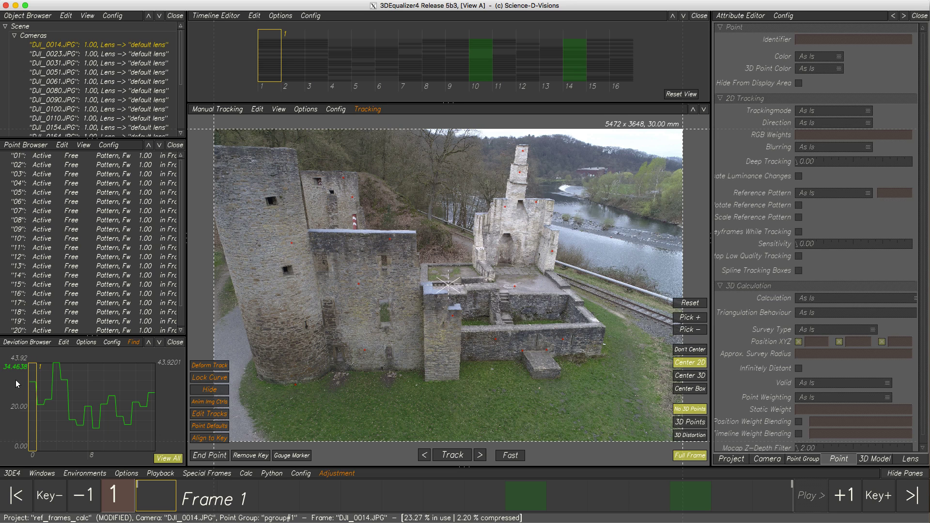
# Examine the tracked position of point 12 on the castle wall through its keyframes up to frame 16, then return to frame 1 and deselect it
pyautogui.click(359, 284)
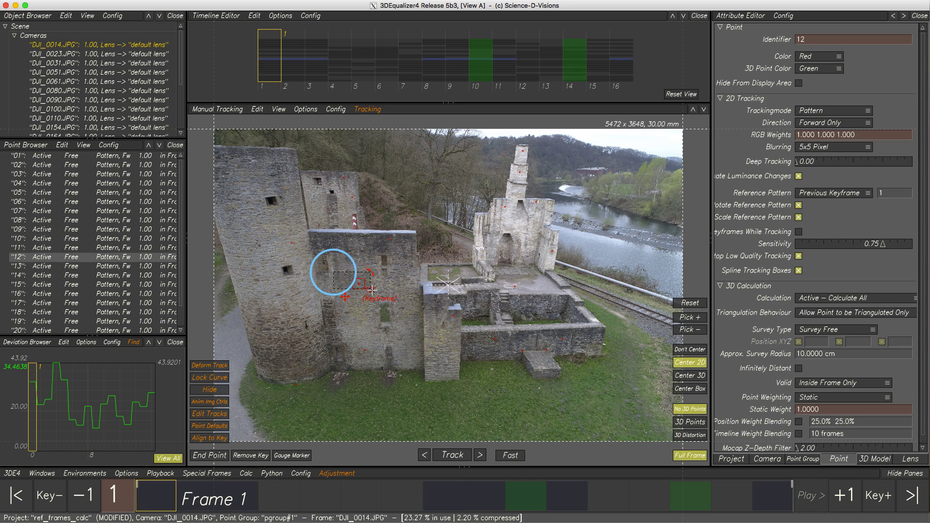
pyautogui.keyDown('ctrl'); pyautogui.moveTo(360, 289); pyautogui.dragTo(349, 472, button='right'); pyautogui.keyUp('ctrl')
pyautogui.hotkey('ctrl', 'Right')
pyautogui.hotkey('ctrl', 'Right')
pyautogui.hotkey('ctrl', 'Right')
pyautogui.hotkey('ctrl', 'Right')
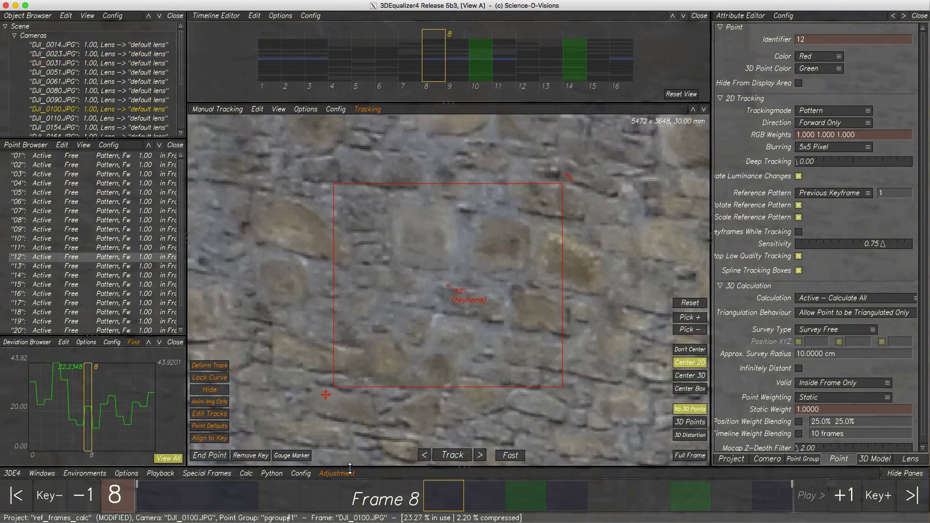
pyautogui.hotkey('ctrl', 'Right')
pyautogui.hotkey('ctrl', 'Right')
pyautogui.hotkey('ctrl', 'Right')
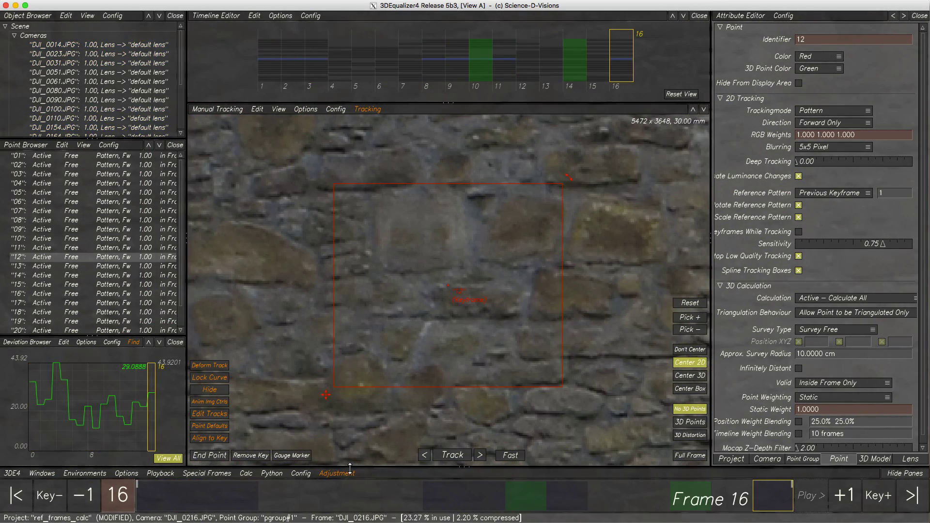
pyautogui.press('f')
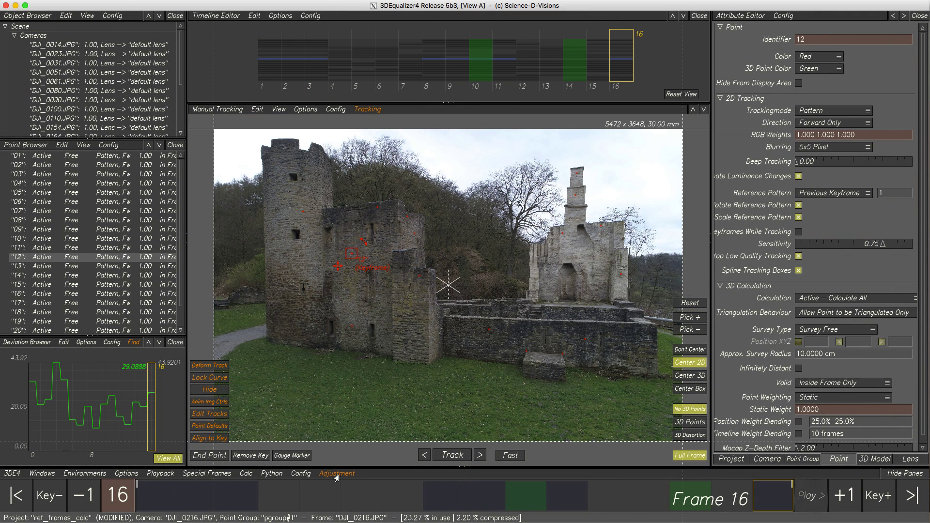
pyautogui.click(156, 501)
pyautogui.click(391, 405)
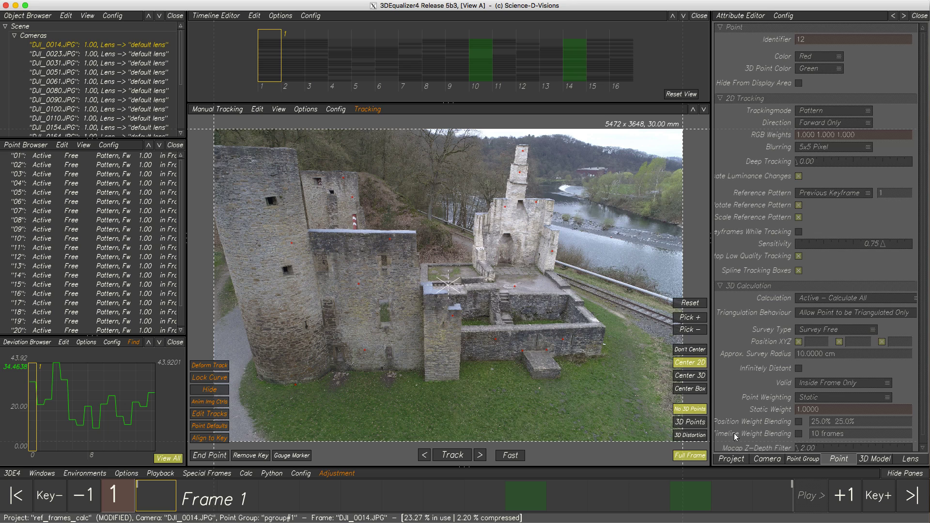
# Open the attributes of the default lens and review the cameras and lens listed for the scene
pyautogui.click(920, 459)
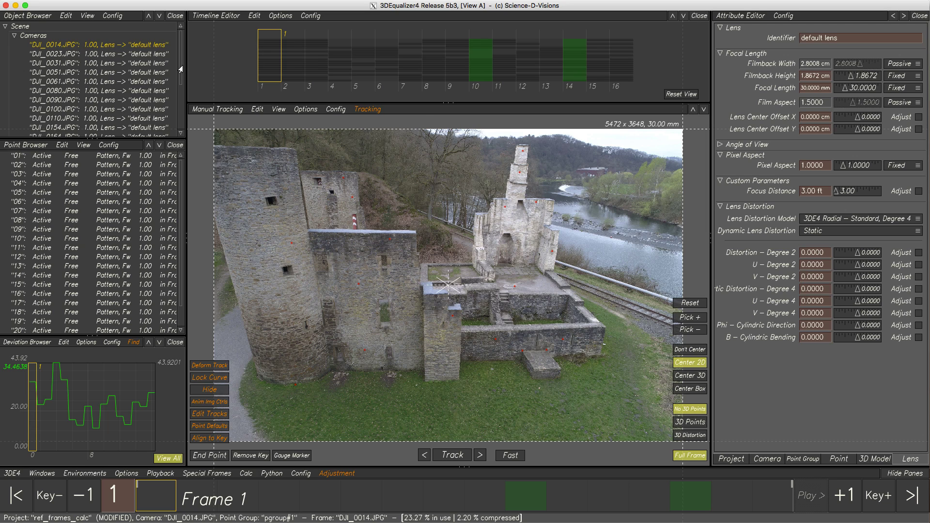
pyautogui.moveTo(182, 66); pyautogui.dragTo(93, 129)
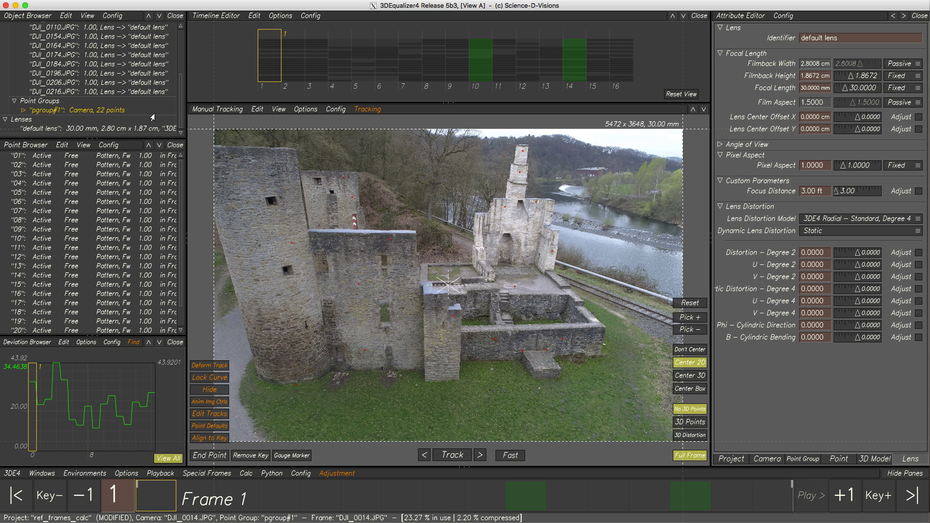
pyautogui.moveTo(180, 112); pyautogui.dragTo(182, 49)
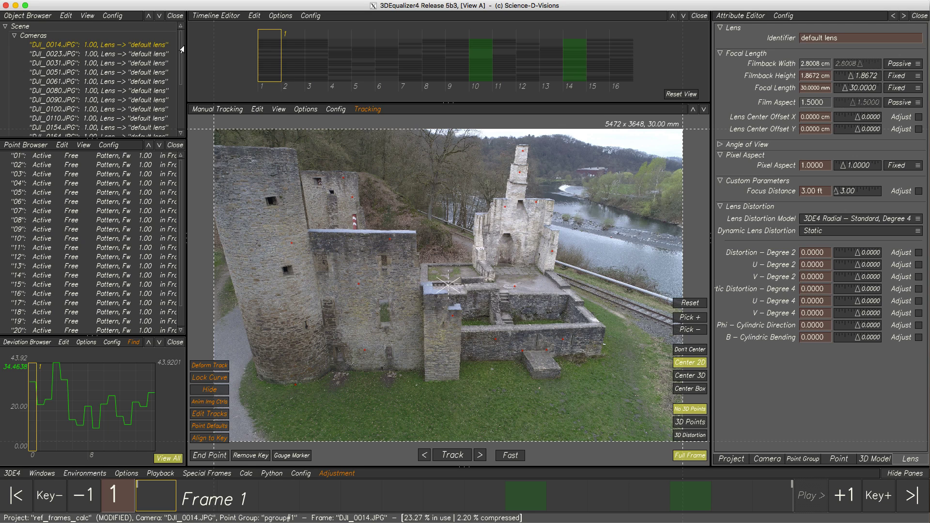
# Close the Timeline Editor and add a Parameter Adjustment pane beside the tracking view, resized to fit
pyautogui.click(699, 16)
pyautogui.click(334, 16)
pyautogui.moveTo(383, 60)
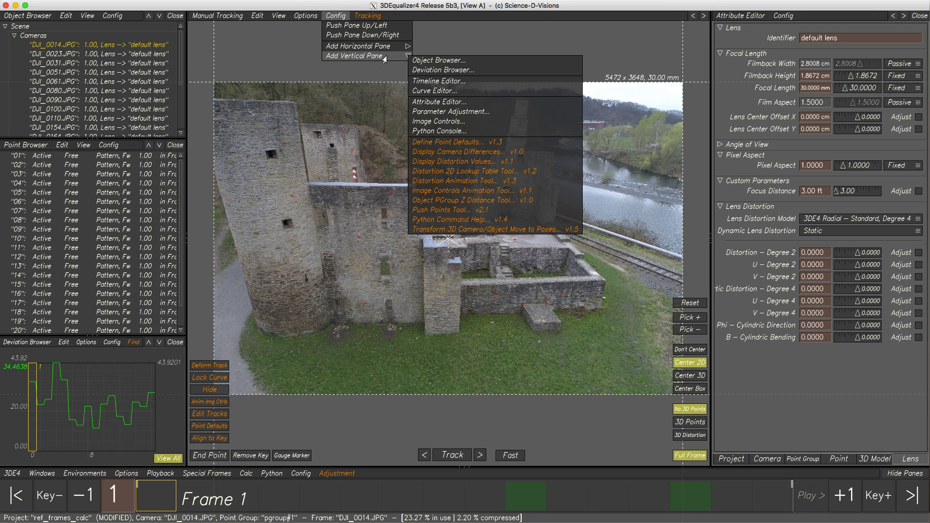
pyautogui.click(464, 112)
pyautogui.moveTo(525, 129); pyautogui.dragTo(482, 133)
# Mark the lens's Focal Length and Distortion - Degree 2 for adjustment and set both to the Adaptive method
pyautogui.click(895, 88)
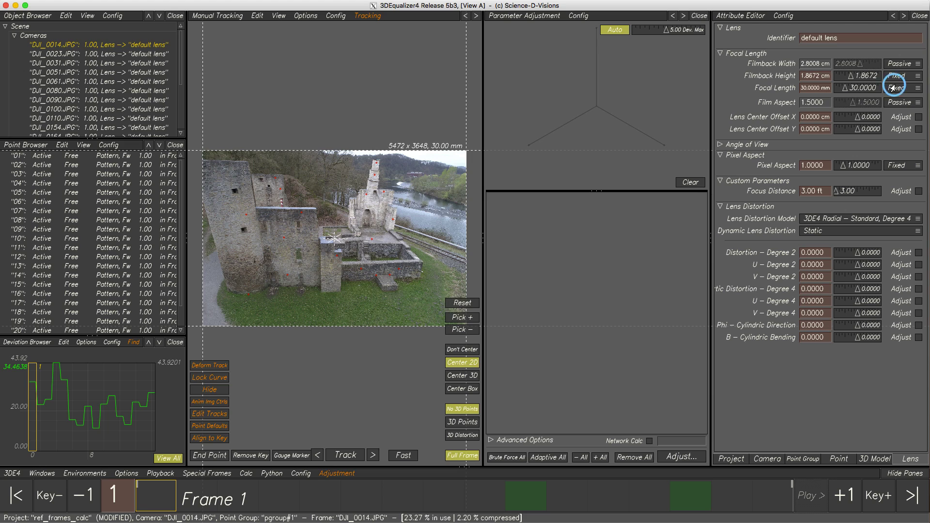
pyautogui.click(918, 253)
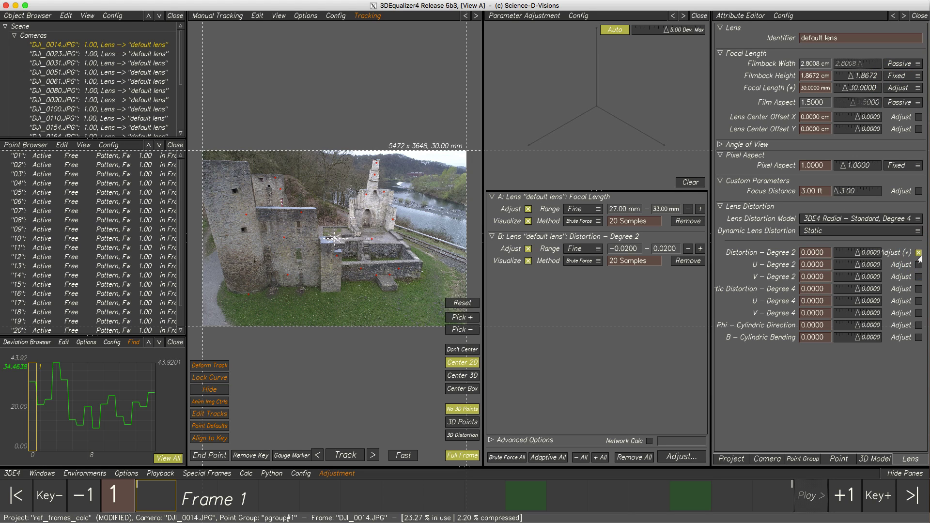
pyautogui.click(547, 458)
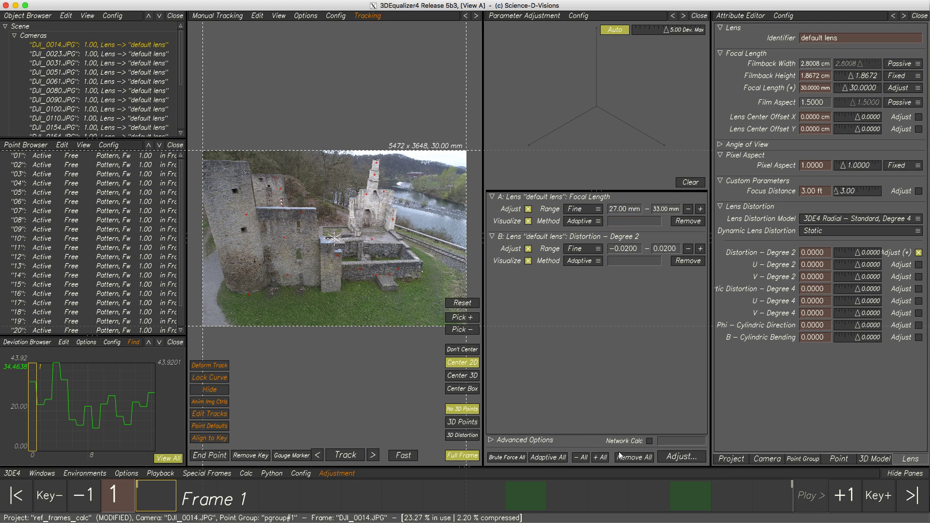
# Run the parameter adjustment, stop it once the deviation has settled, and transfer the best parameters to the project
pyautogui.click(681, 456)
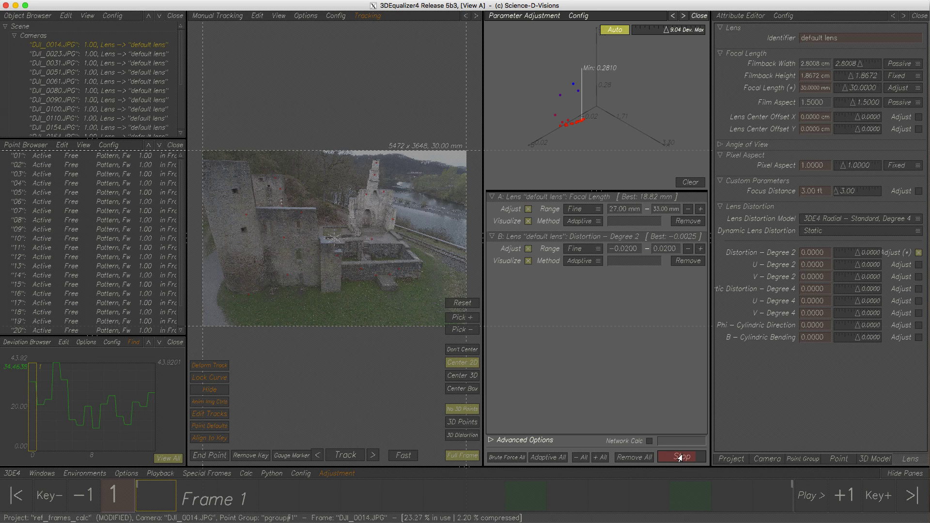
pyautogui.click(680, 457)
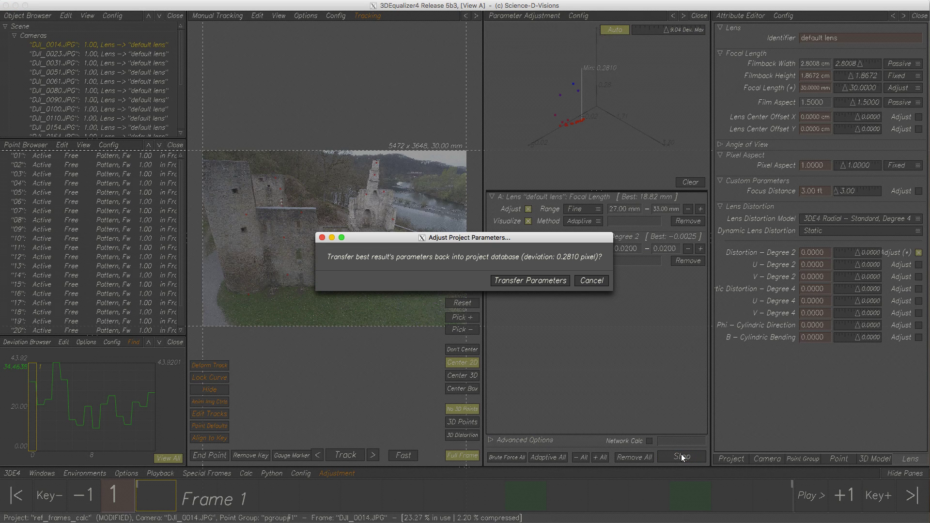
pyautogui.click(533, 281)
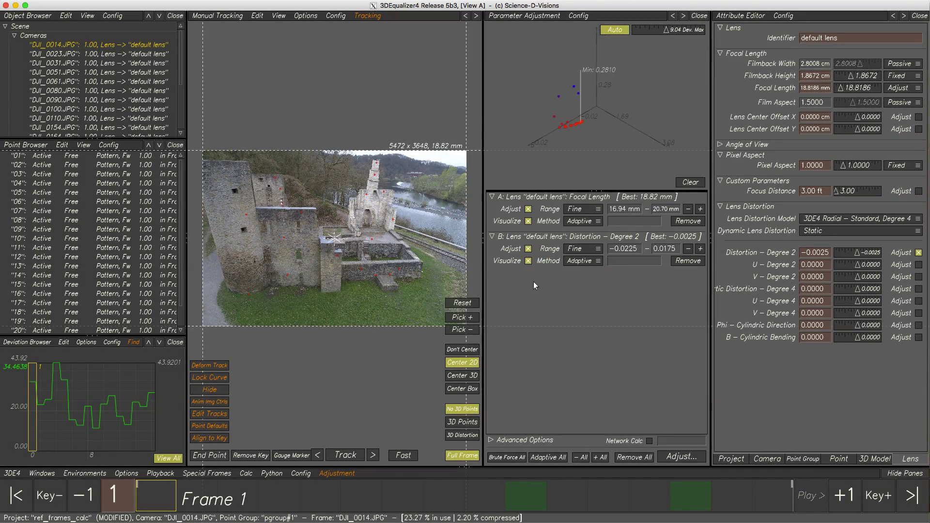
# Recalculate all cameras and points, use the result, and close the Parameter Adjustment pane
pyautogui.hotkey('alt', 'c')
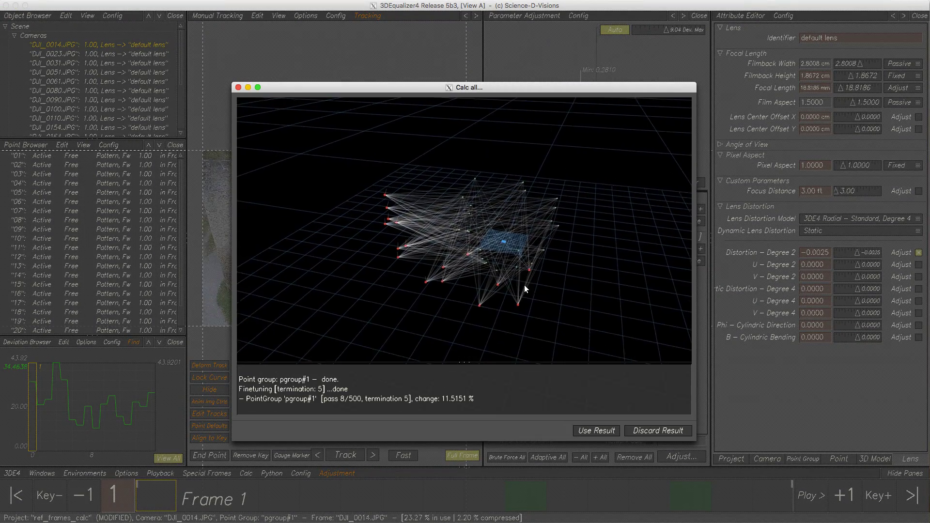
pyautogui.click(597, 434)
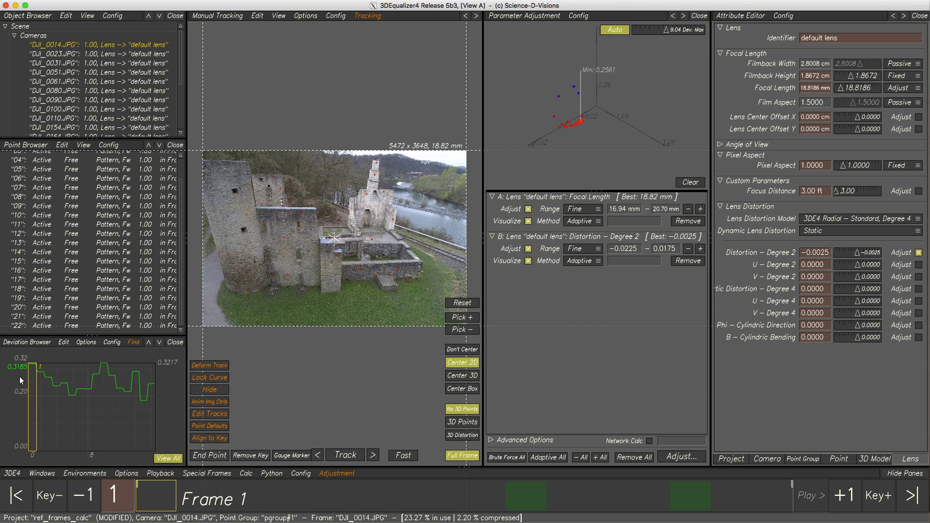
pyautogui.click(701, 16)
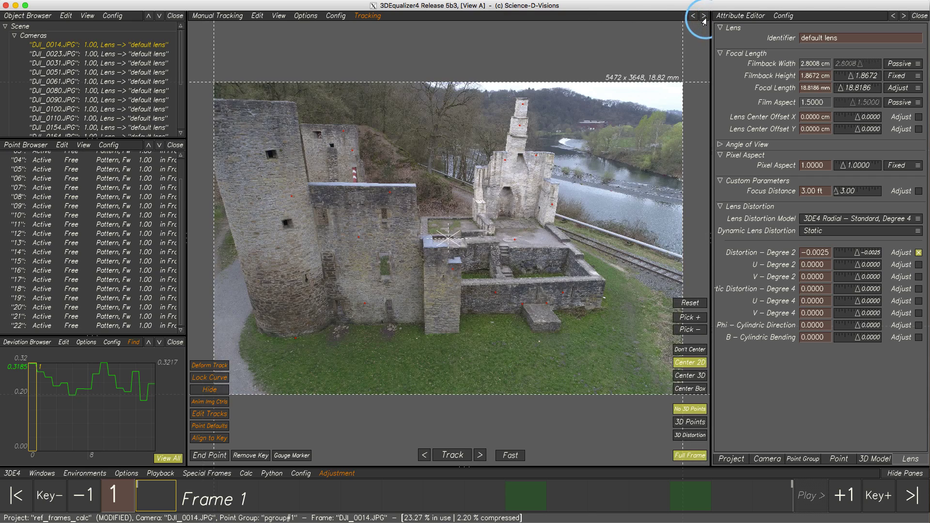
# Switch to the 3D orientation view without side panes and inspect the calculated cameras and point cloud from several angles
pyautogui.click(228, 16)
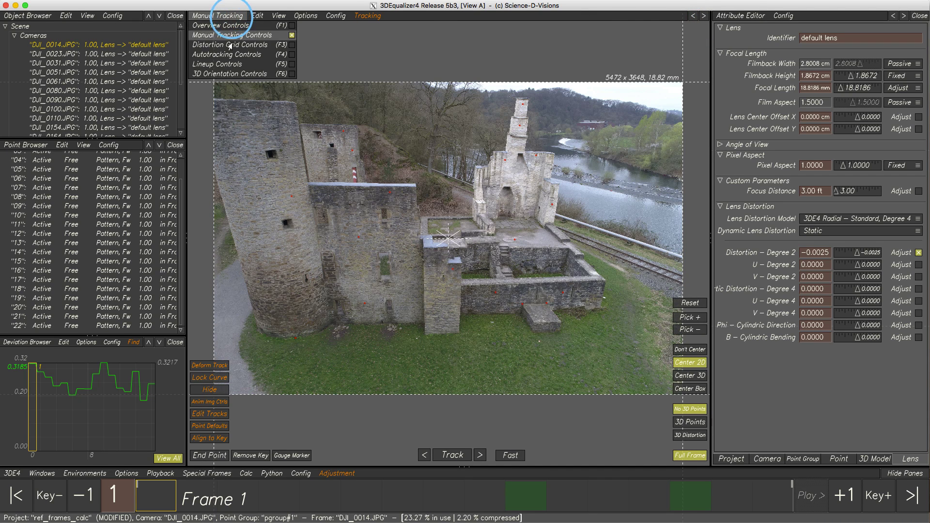
pyautogui.click(229, 74)
pyautogui.press('Tab')
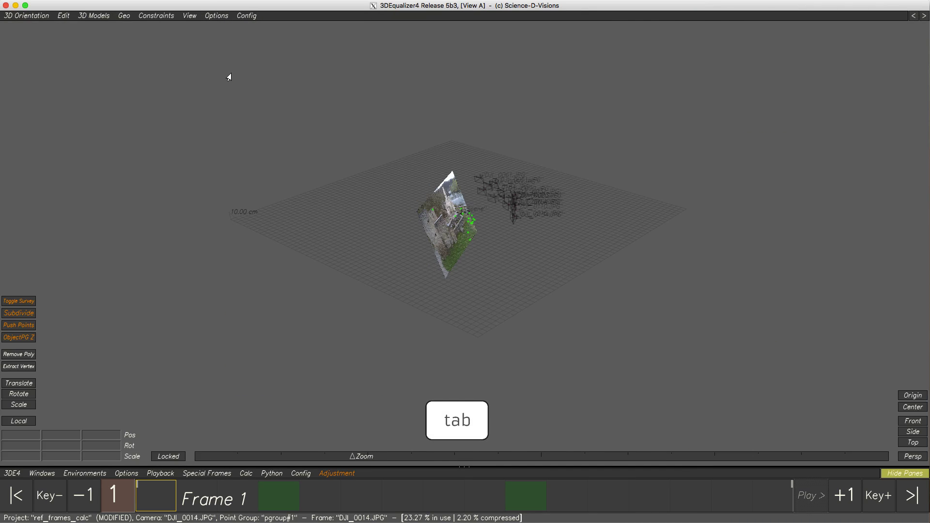
pyautogui.moveTo(498, 228); pyautogui.dragTo(505, 295, button='right')
pyautogui.moveTo(511, 213); pyautogui.dragTo(501, 295, button='middle')
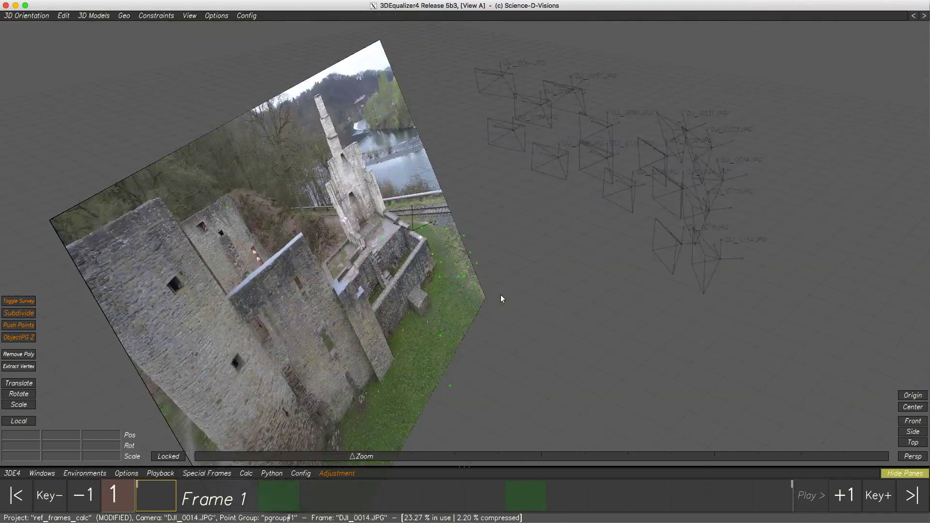
pyautogui.moveTo(501, 299); pyautogui.dragTo(523, 306)
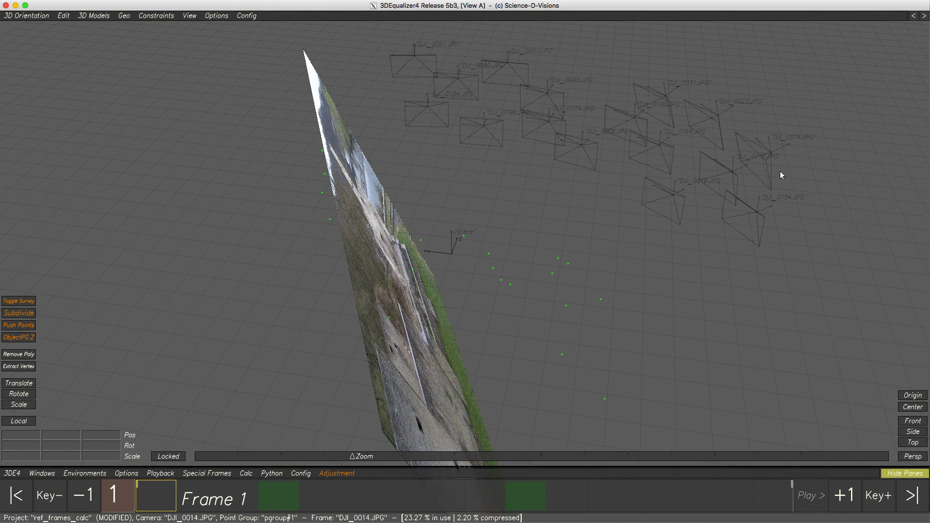
pyautogui.keyDown('alt'); pyautogui.moveTo(693, 259); pyautogui.dragTo(649, 260); pyautogui.keyUp('alt')
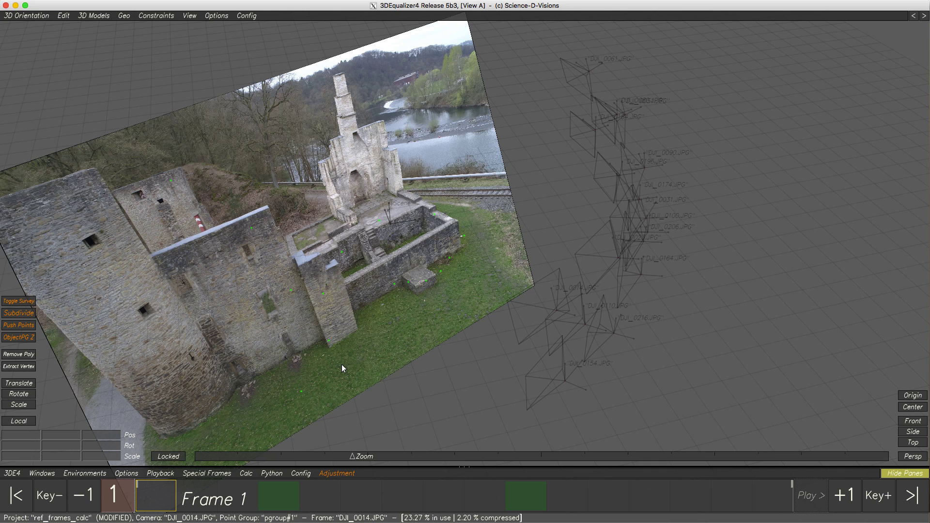
# Select the two tracked points where the stone block's top meets the front wall, using the image view at frame 1
pyautogui.press('F1')
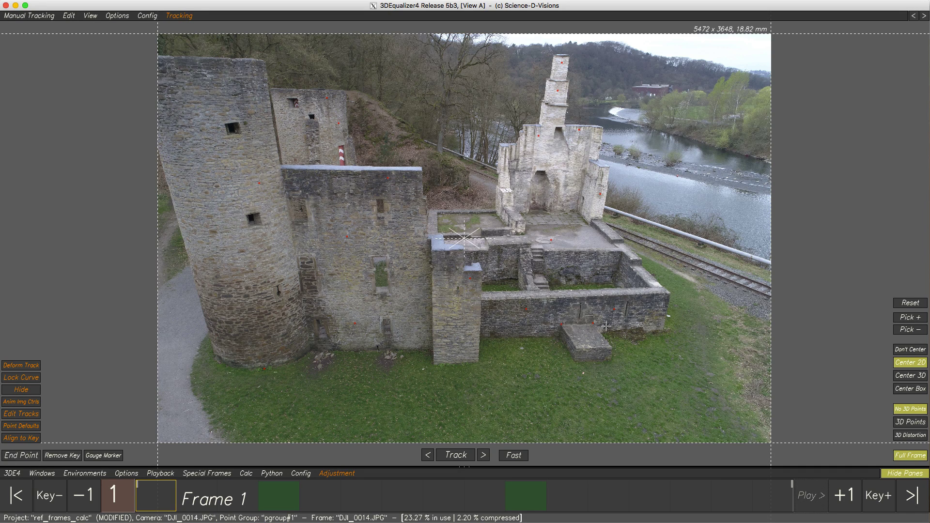
pyautogui.scroll(8, 606, 326)
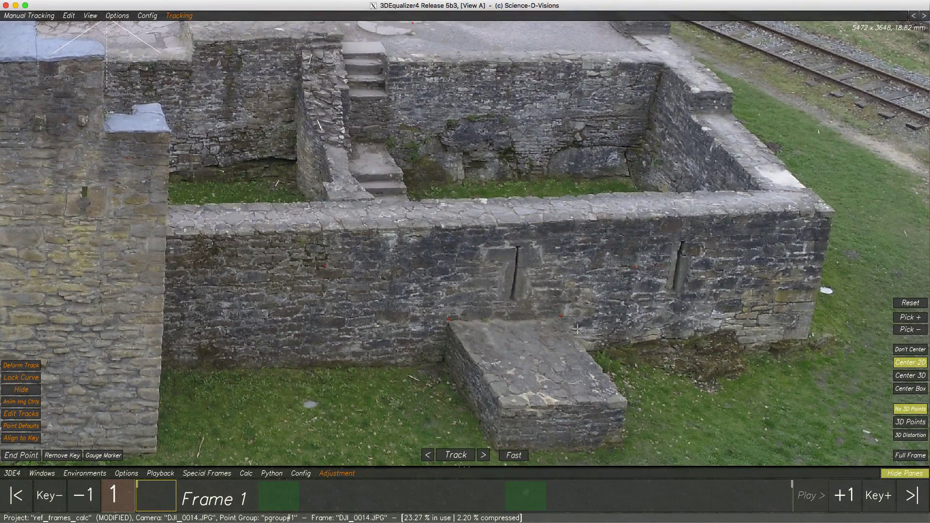
pyautogui.moveTo(582, 308); pyautogui.dragTo(432, 341)
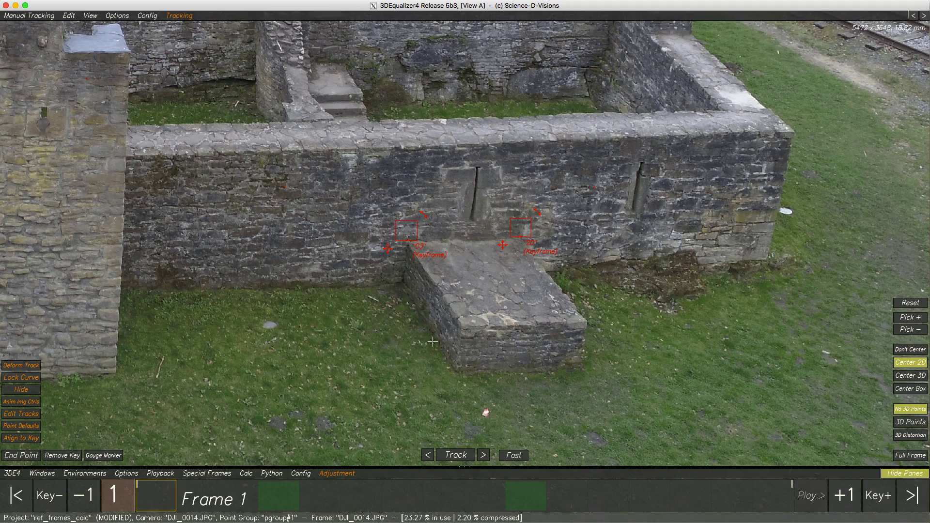
# Create a distance constraint of 278 cm between the two selected points and inspect it in the 3D orientation view
pyautogui.press('F6')
pyautogui.moveTo(433, 342); pyautogui.dragTo(460, 289, button='middle')
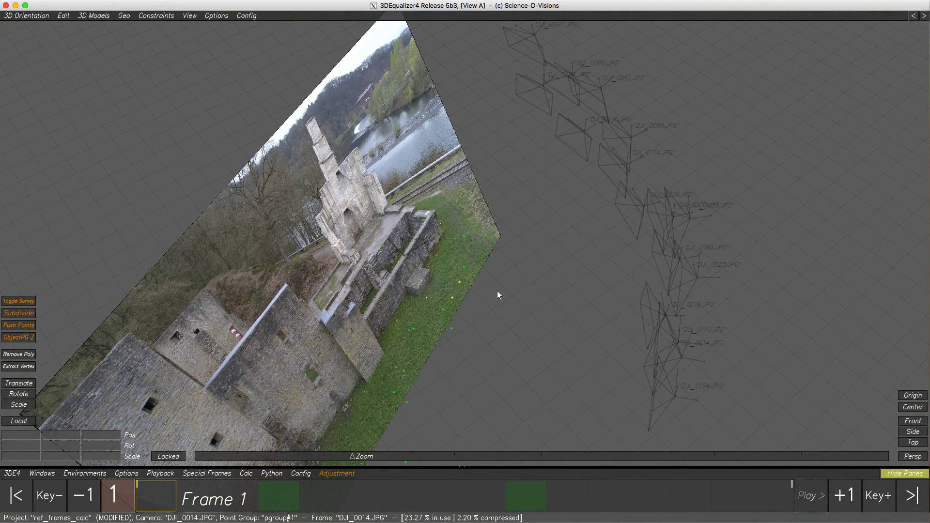
pyautogui.click(161, 16)
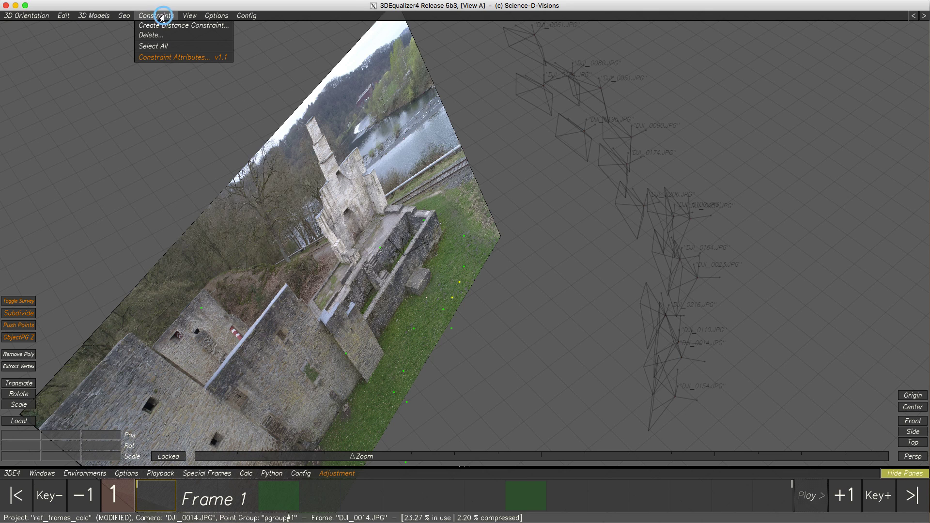
pyautogui.click(163, 25)
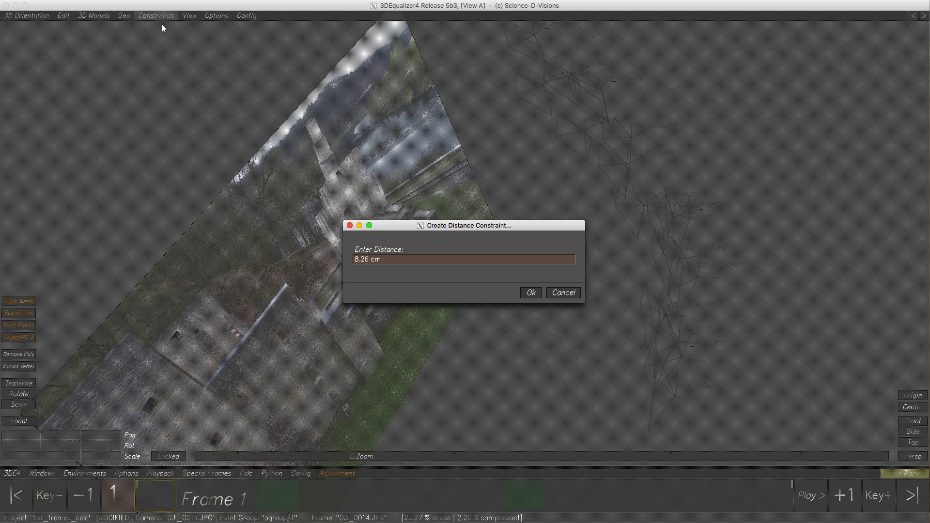
pyautogui.tripleClick(394, 259)
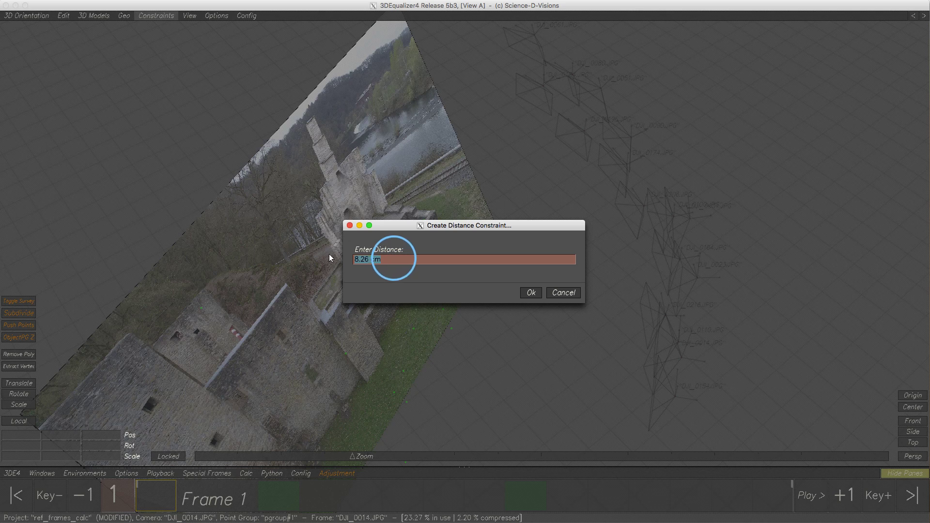
pyautogui.write('278')
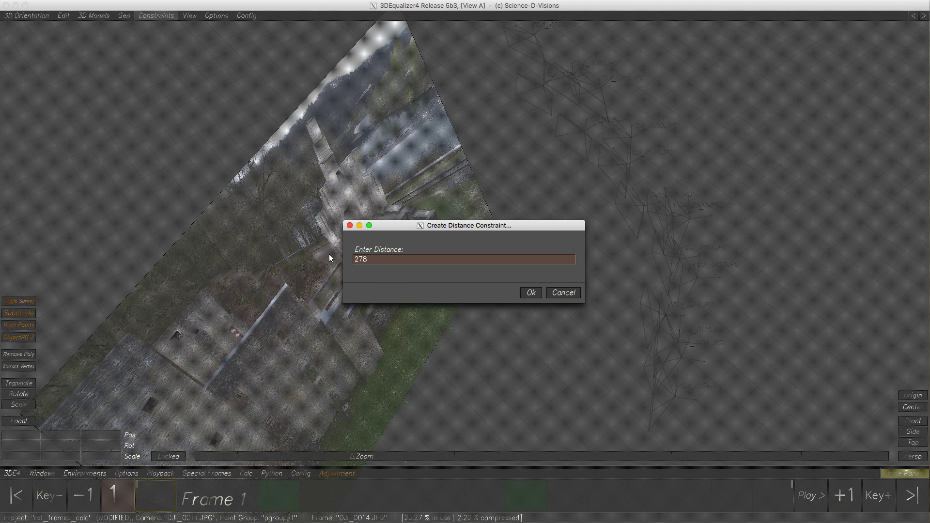
pyautogui.click(531, 293)
pyautogui.keyDown('alt'); pyautogui.moveTo(530, 292); pyautogui.dragTo(520, 126, button='right'); pyautogui.keyUp('alt')
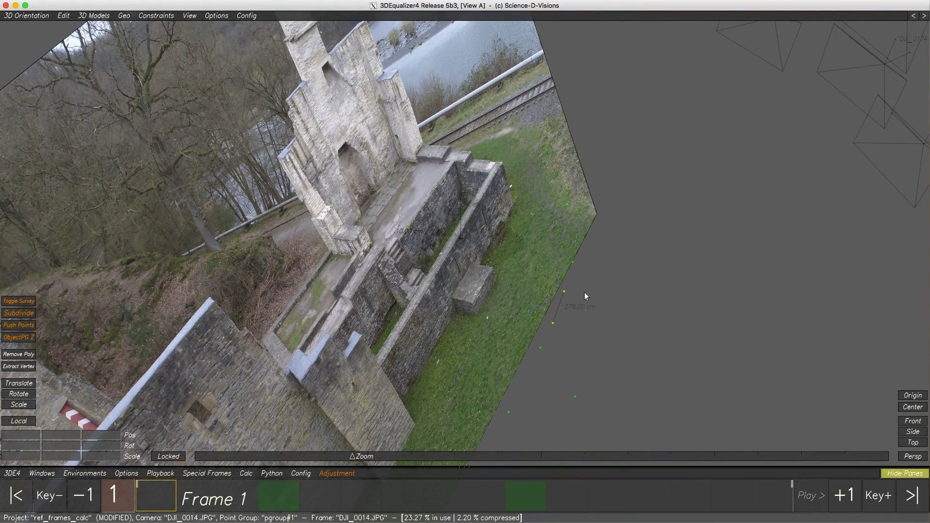
pyautogui.keyDown('alt'); pyautogui.moveTo(574, 345); pyautogui.dragTo(511, 284); pyautogui.keyUp('alt')
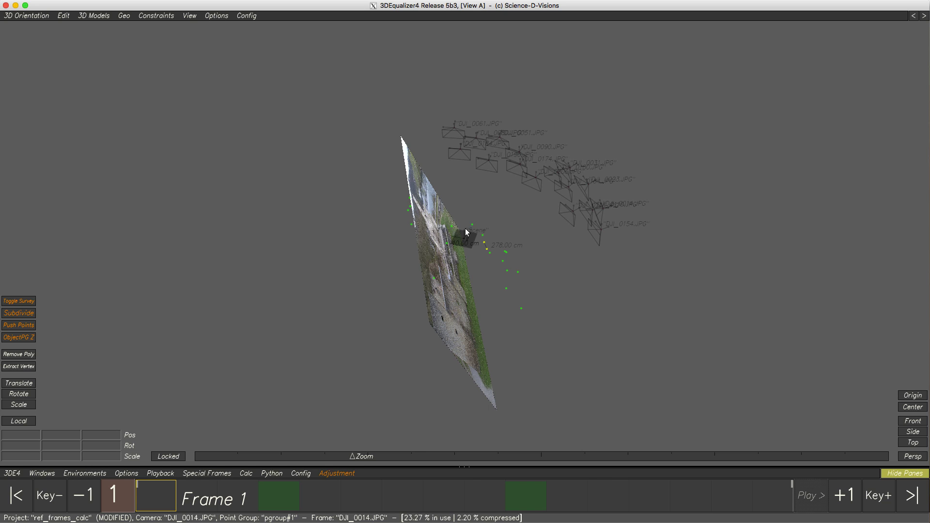
# Set the project's grid size to 100 cm in the 3D rendering settings, with the side panes shown
pyautogui.press('Tab')
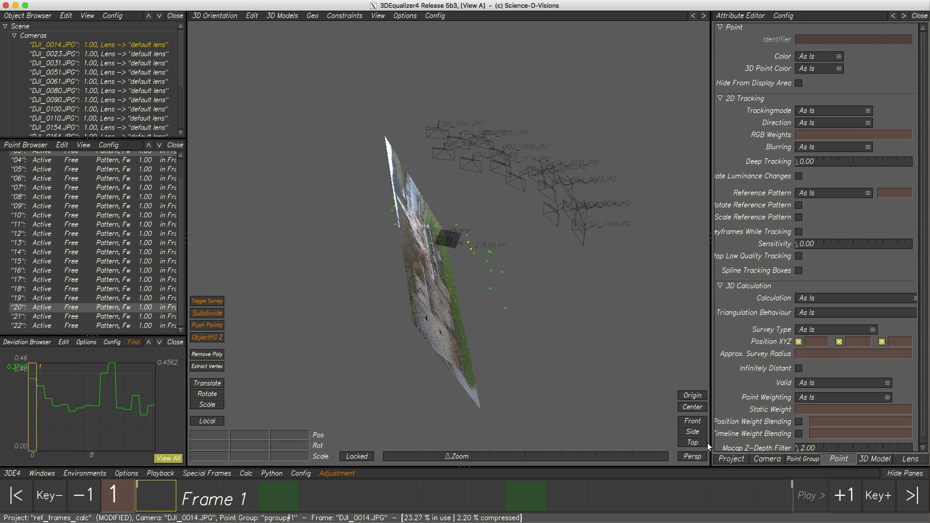
pyautogui.click(730, 458)
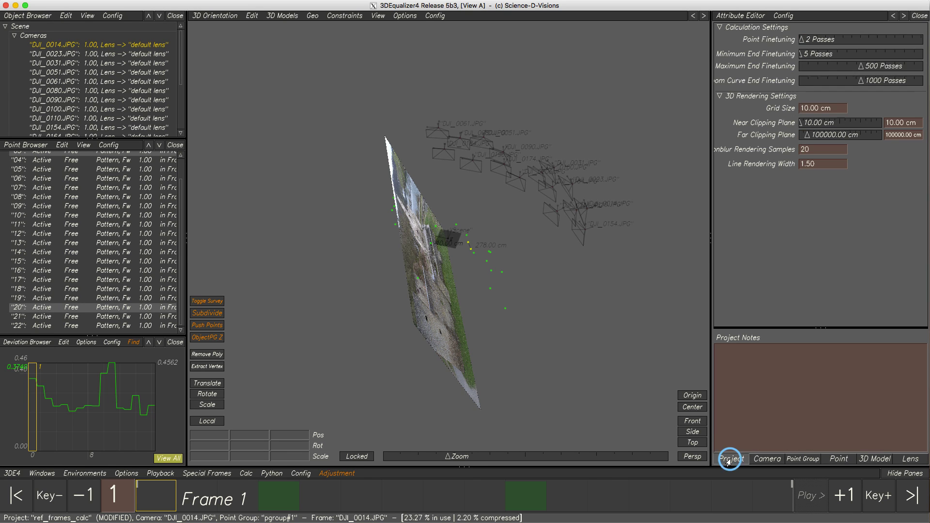
pyautogui.click(823, 108)
pyautogui.write('100')
pyautogui.press('Return')
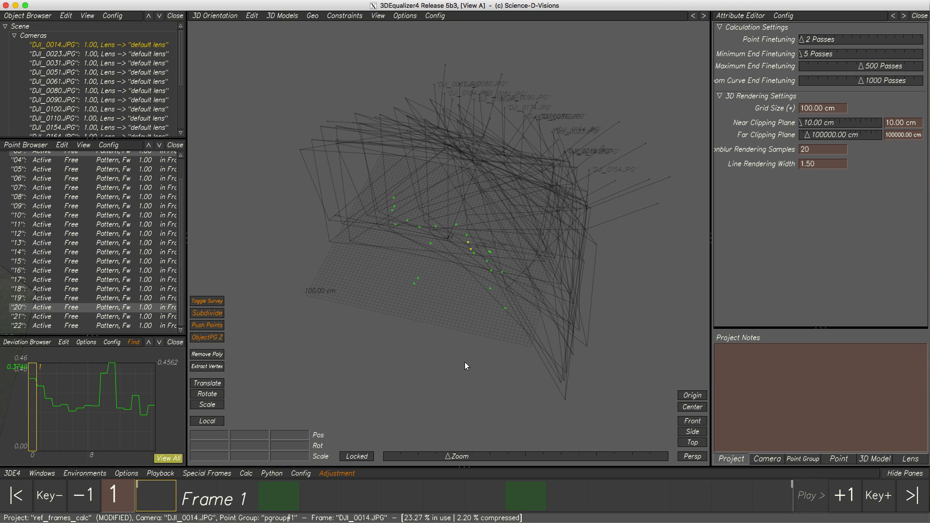
# Select all cameras and scale down their display size in the 3D orientation view, ending with nothing selected
pyautogui.click(143, 46)
pyautogui.moveTo(179, 48); pyautogui.dragTo(186, 90)
pyautogui.keyDown('shift'); pyautogui.click(143, 107); pyautogui.keyUp('shift')
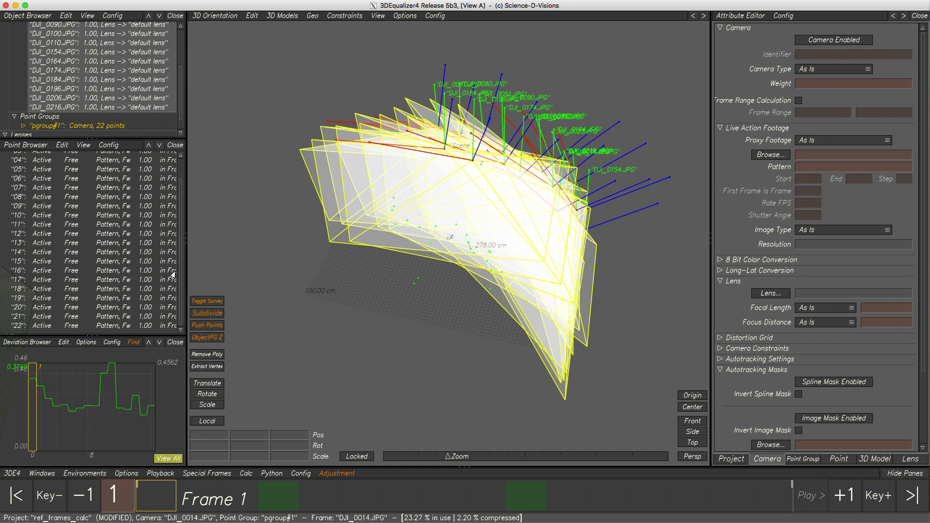
pyautogui.click(216, 405)
pyautogui.moveTo(379, 308); pyautogui.dragTo(553, 153)
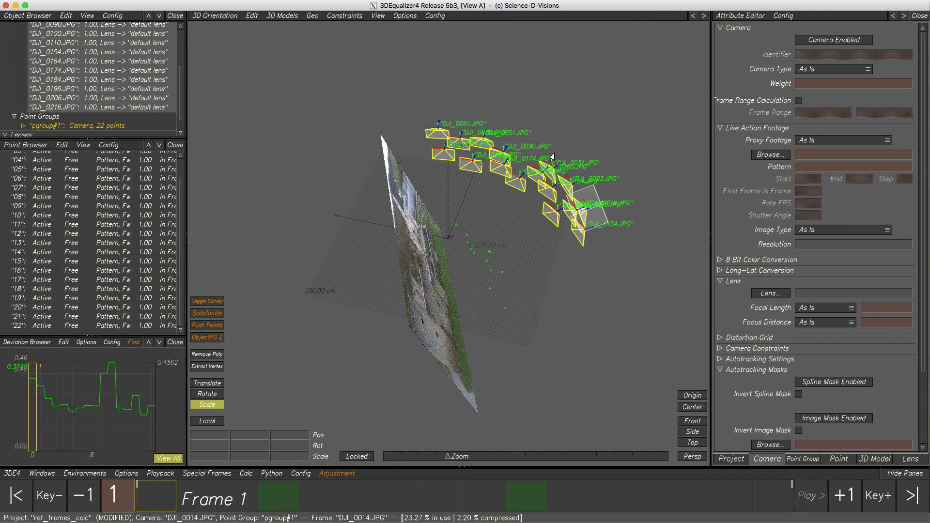
pyautogui.moveTo(571, 214); pyautogui.dragTo(570, 240)
pyautogui.click(559, 291)
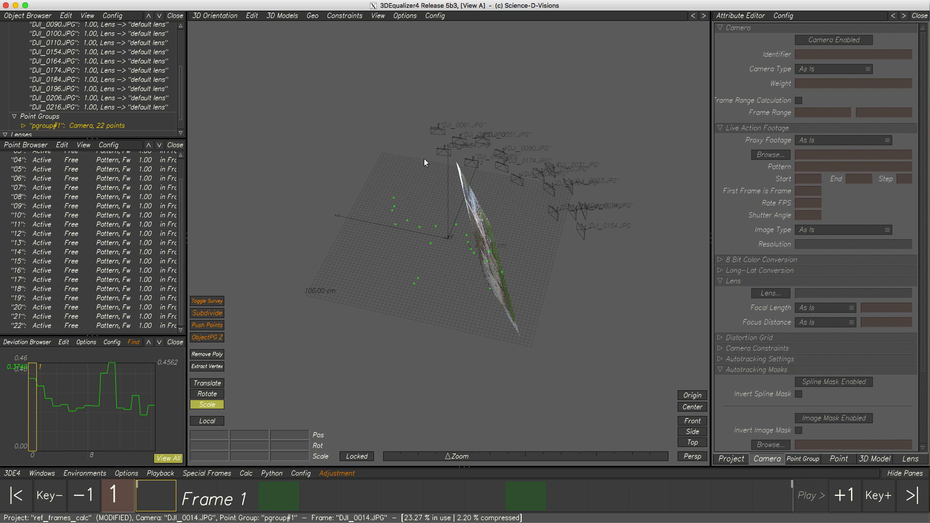
# Set the image plane display to None, hide the side panes, and inspect the scene's orientation against the grid, including from the side
pyautogui.click(378, 16)
pyautogui.moveTo(426, 137)
pyautogui.click(498, 141)
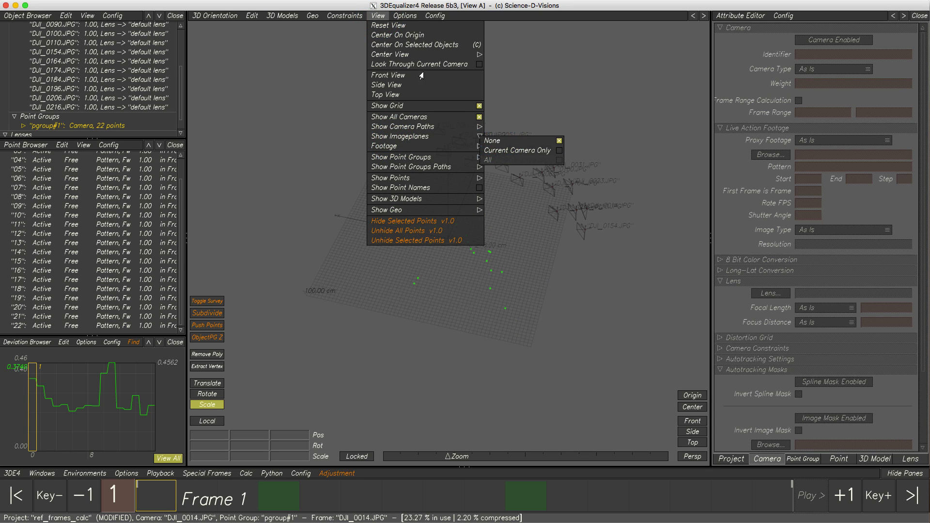
pyautogui.click(380, 14)
pyautogui.press('Tab')
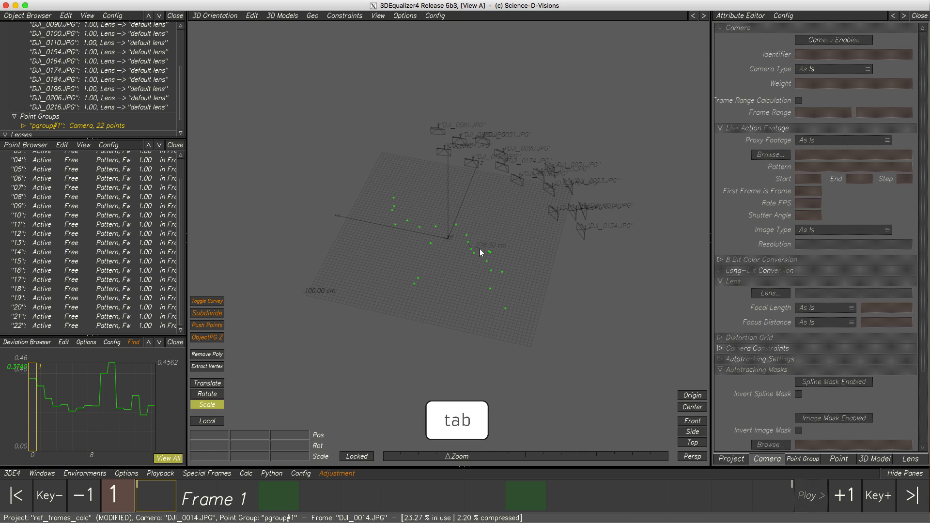
pyautogui.moveTo(503, 240); pyautogui.dragTo(394, 236, button='middle')
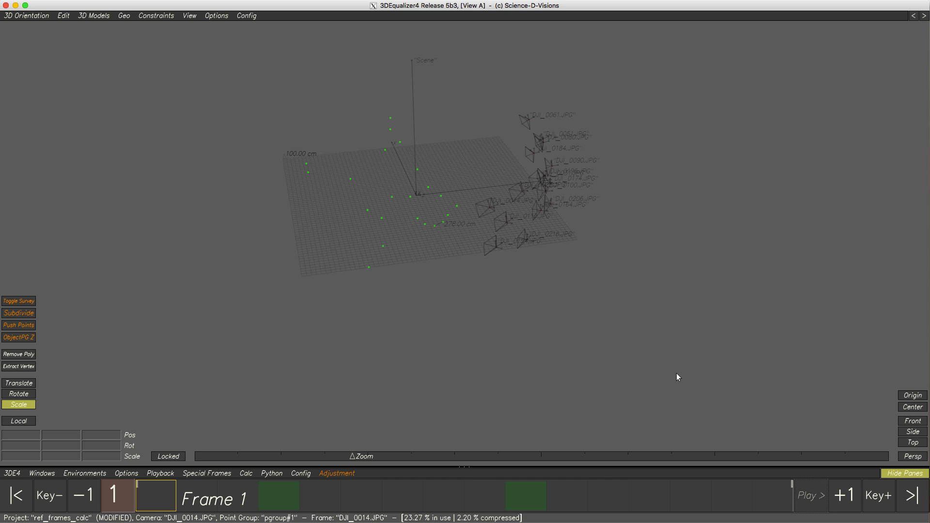
pyautogui.click(912, 456)
pyautogui.click(913, 432)
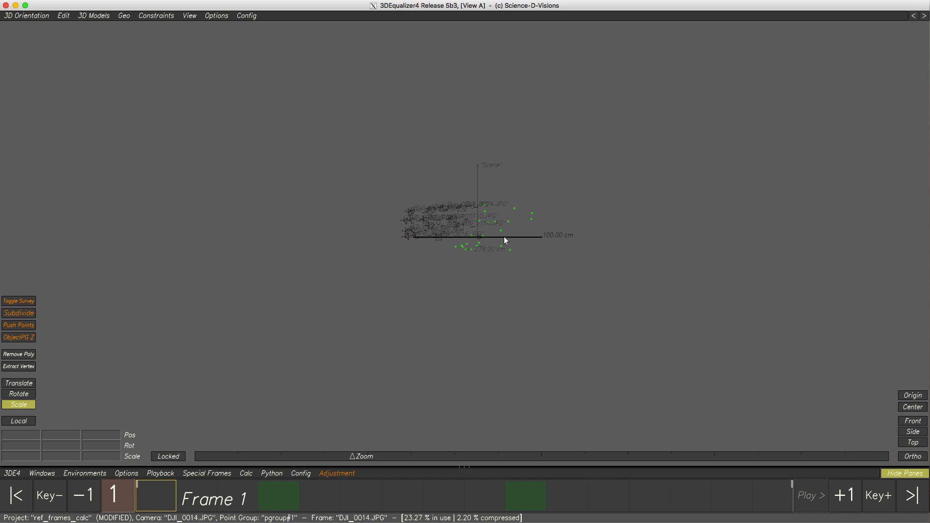
pyautogui.click(910, 456)
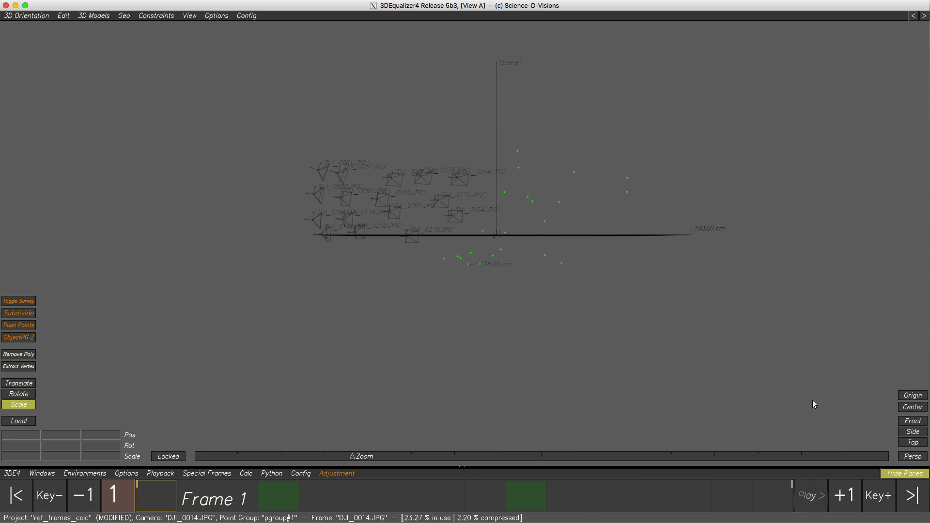
pyautogui.moveTo(500, 252); pyautogui.dragTo(469, 264, button='middle')
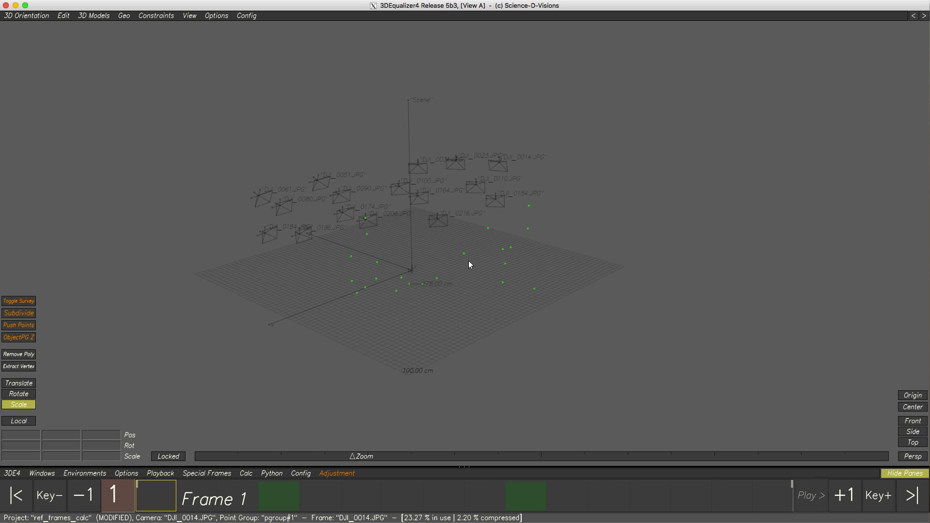
# Select the three tracked points on the tall front wall, align them to the YZ plane, and check the alignment from the top and side
pyautogui.press('F1')
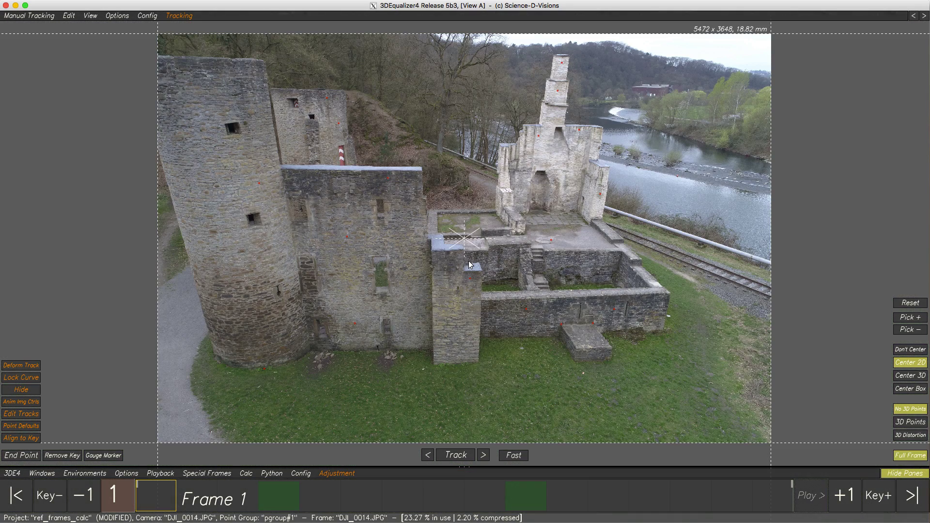
pyautogui.moveTo(401, 166); pyautogui.dragTo(321, 350)
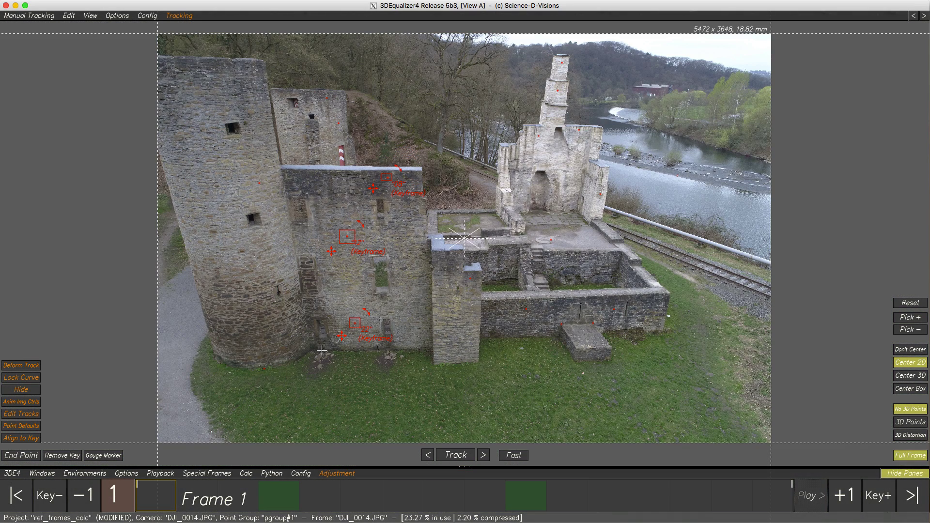
pyautogui.press('F6')
pyautogui.moveTo(322, 349); pyautogui.dragTo(432, 319, button='middle')
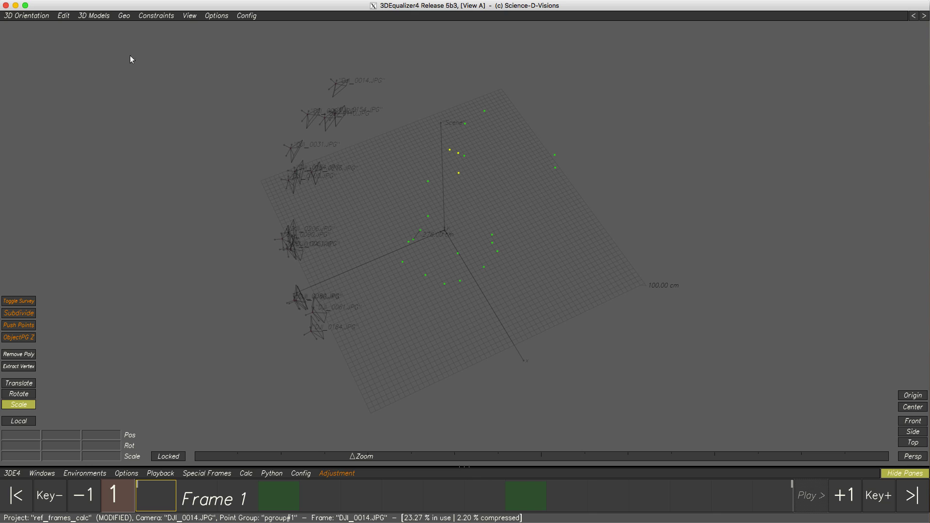
pyautogui.click(63, 15)
pyautogui.click(67, 57)
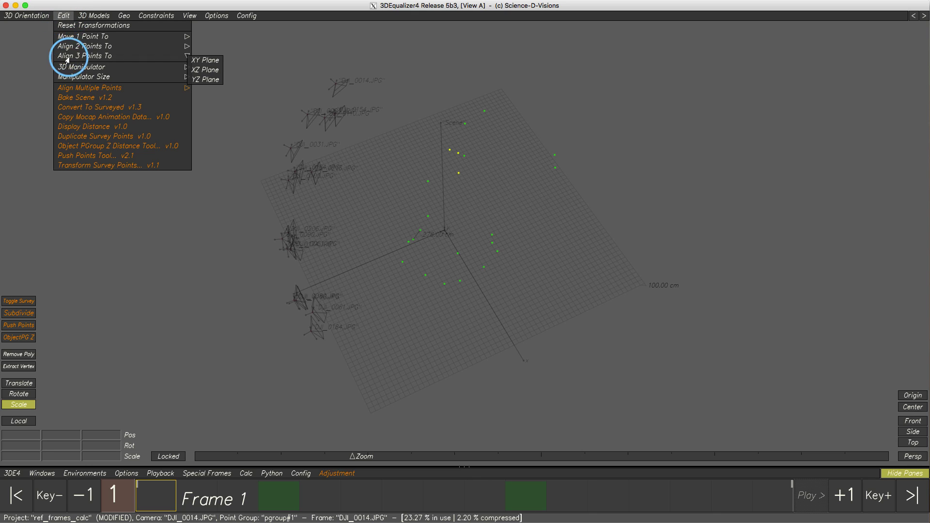
pyautogui.click(207, 80)
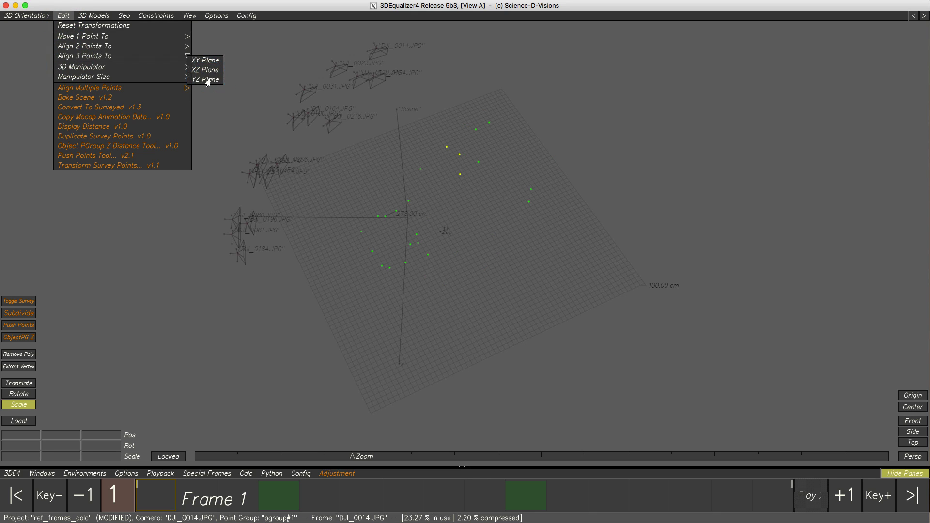
pyautogui.click(64, 16)
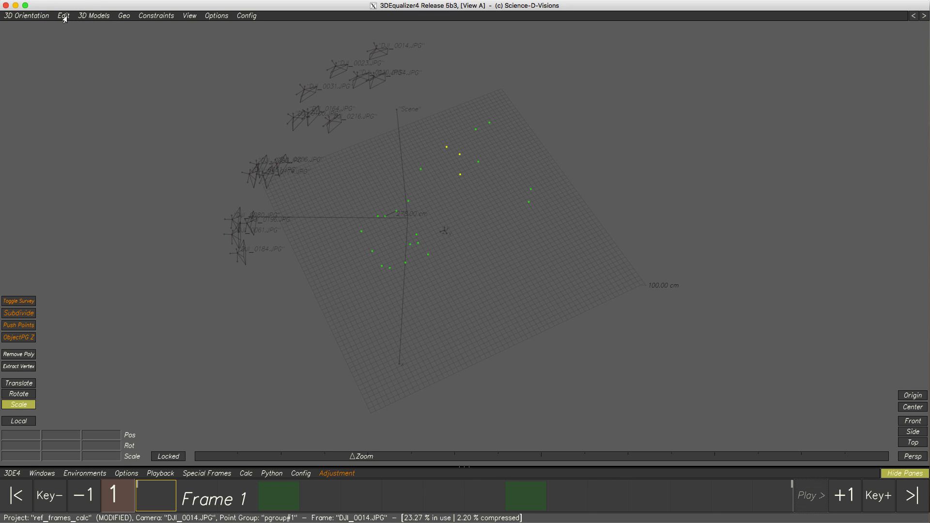
pyautogui.click(909, 444)
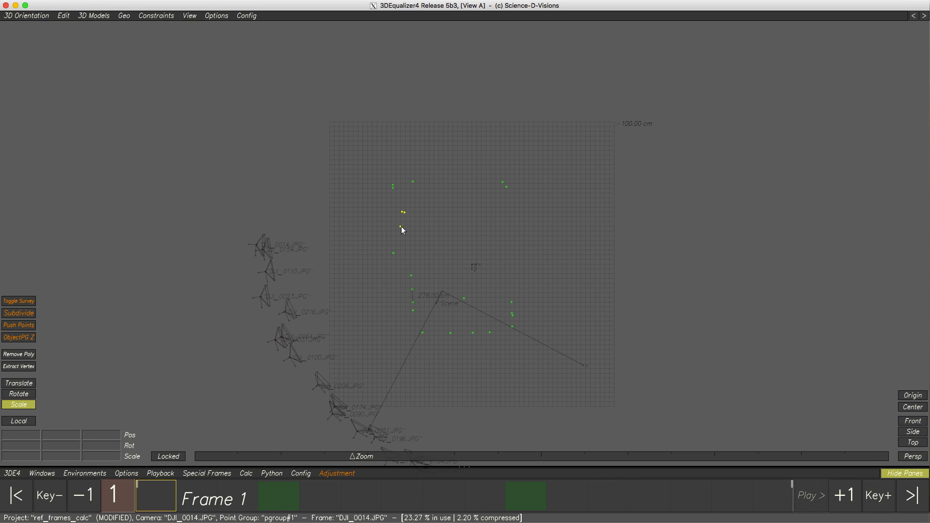
pyautogui.click(913, 432)
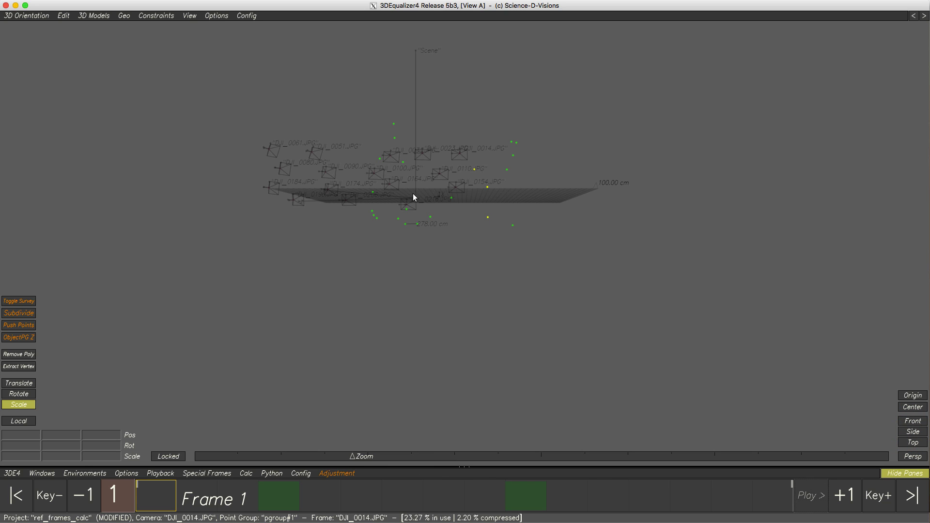
# Move the tracked ground-level point at the round tower's base to the origin and inspect the scene's placement on the grid
pyautogui.press('F1')
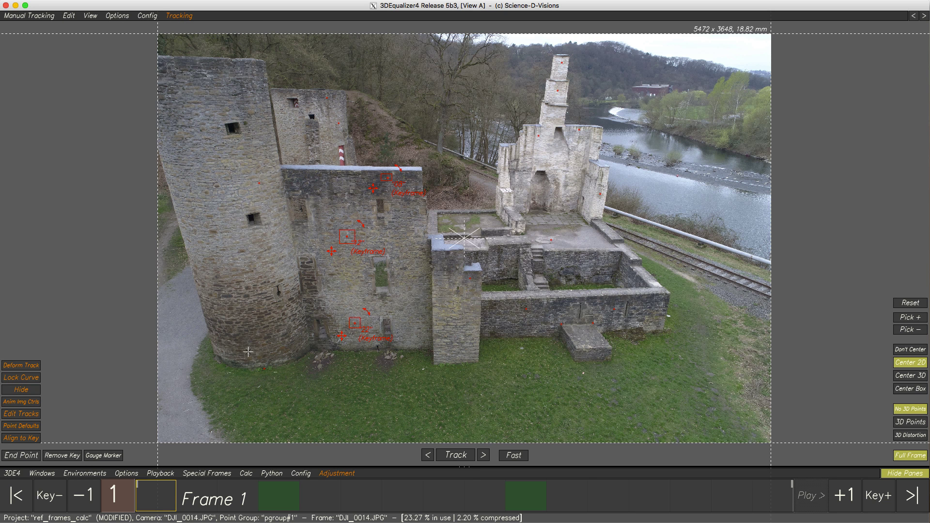
pyautogui.press('F6')
pyautogui.click(64, 17)
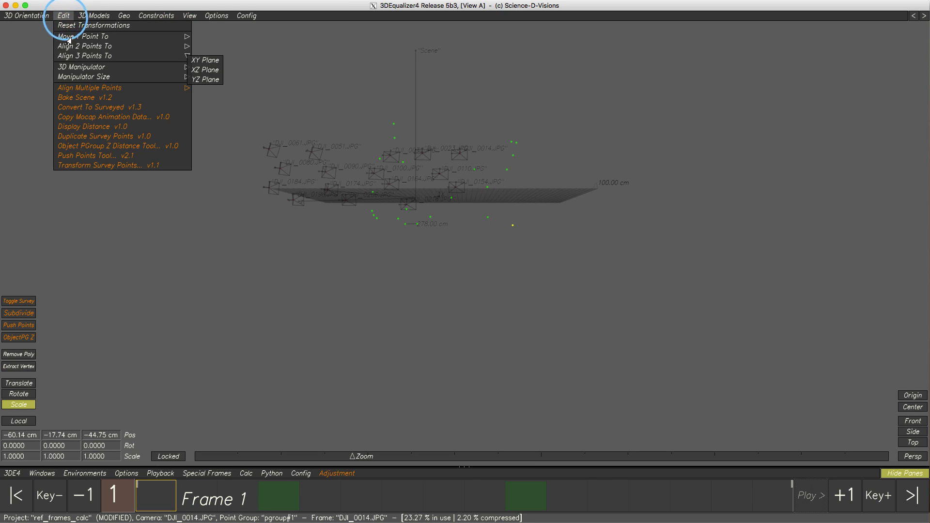
pyautogui.moveTo(78, 38)
pyautogui.click(205, 41)
pyautogui.click(912, 456)
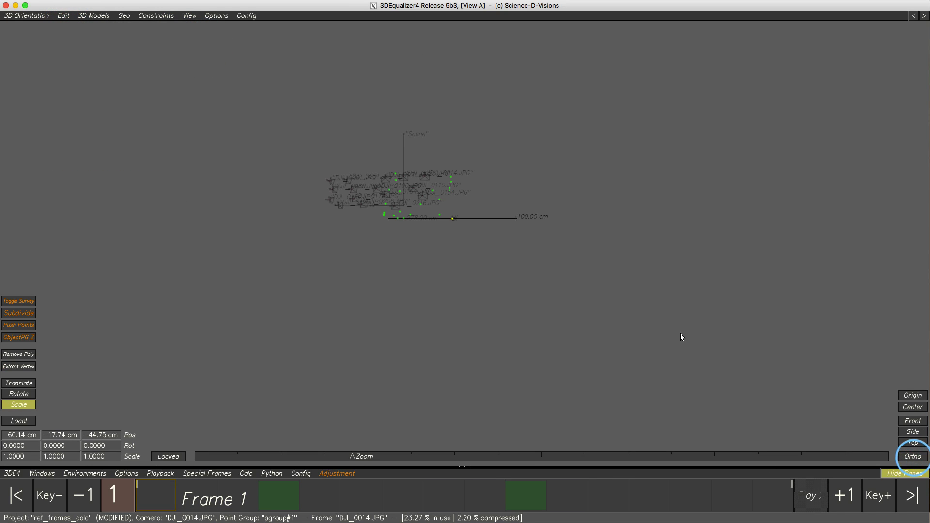
pyautogui.click(912, 456)
pyautogui.moveTo(429, 243); pyautogui.dragTo(459, 276)
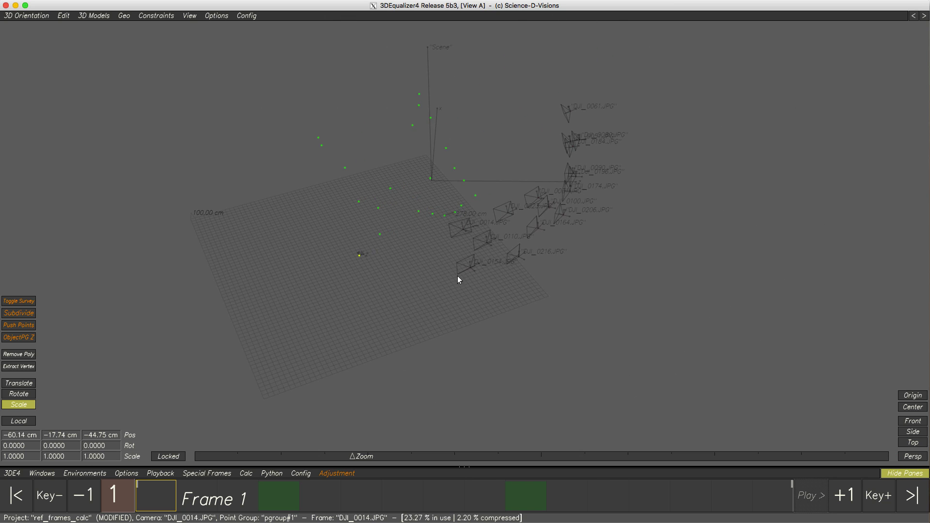
pyautogui.click(399, 290)
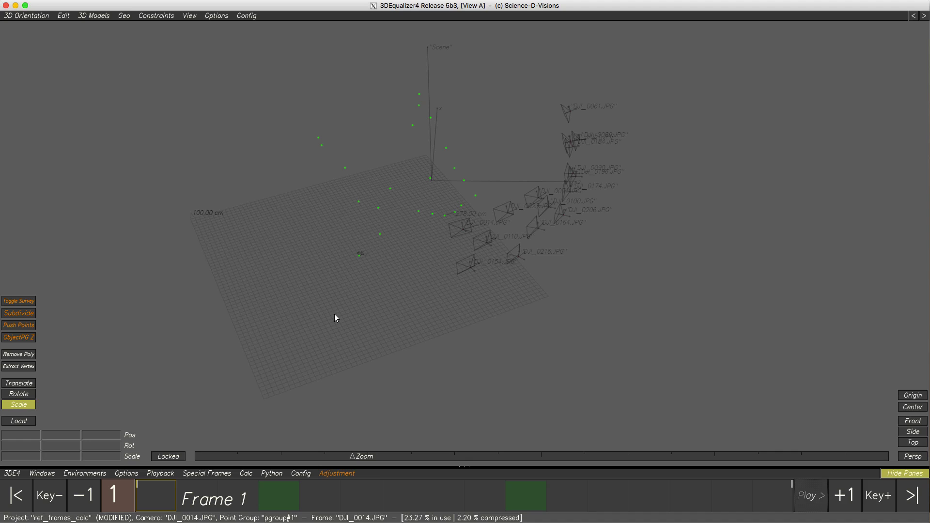
# Convert all tracked points to surveyed points, recalculate everything, and use the result
pyautogui.press('Tab')
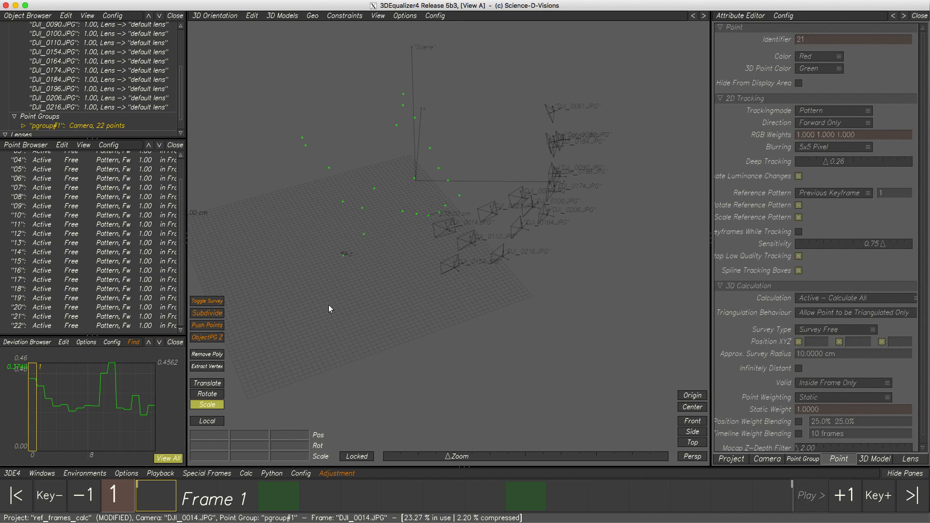
pyautogui.click(248, 18)
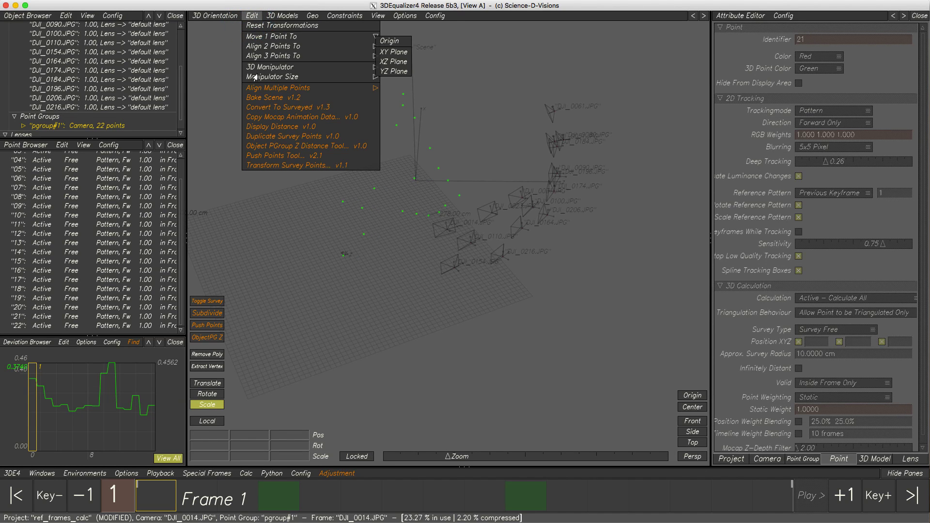
pyautogui.click(260, 104)
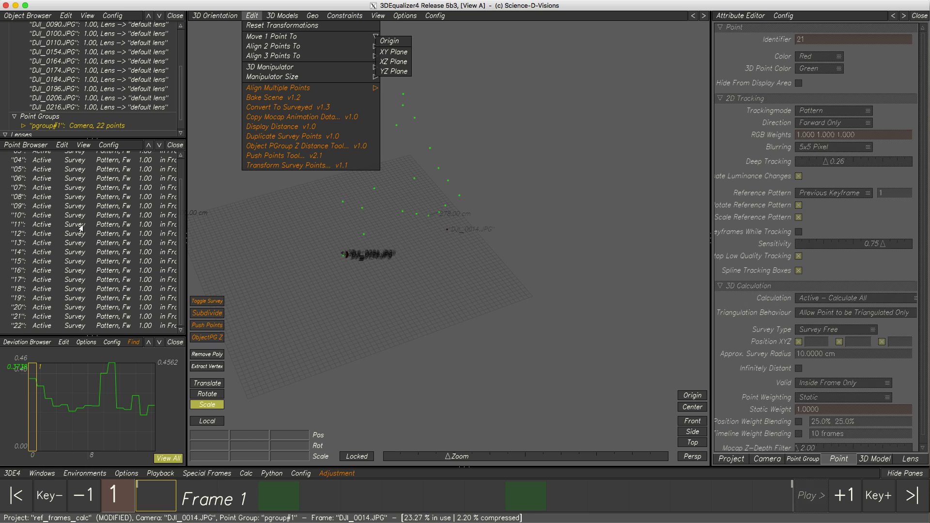
pyautogui.hotkey('alt', 'c')
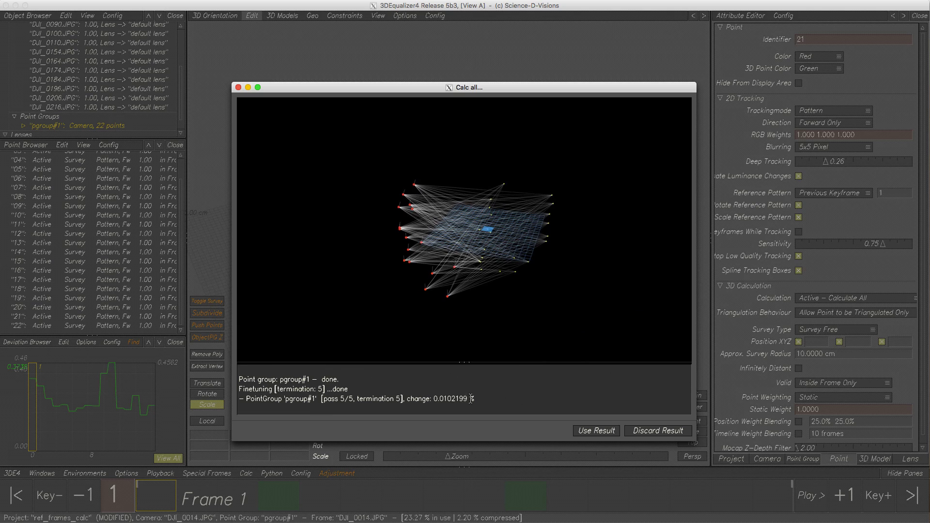
pyautogui.click(599, 431)
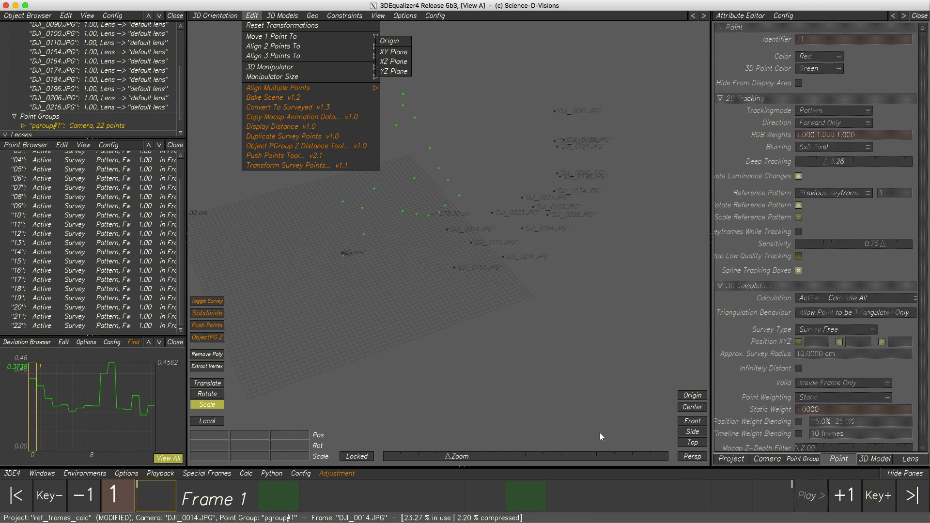
# Select all cameras and scale up their display size until their frustums are recognizable in the 3D orientation view
pyautogui.click(412, 341)
pyautogui.moveTo(412, 341); pyautogui.dragTo(442, 339, button='middle')
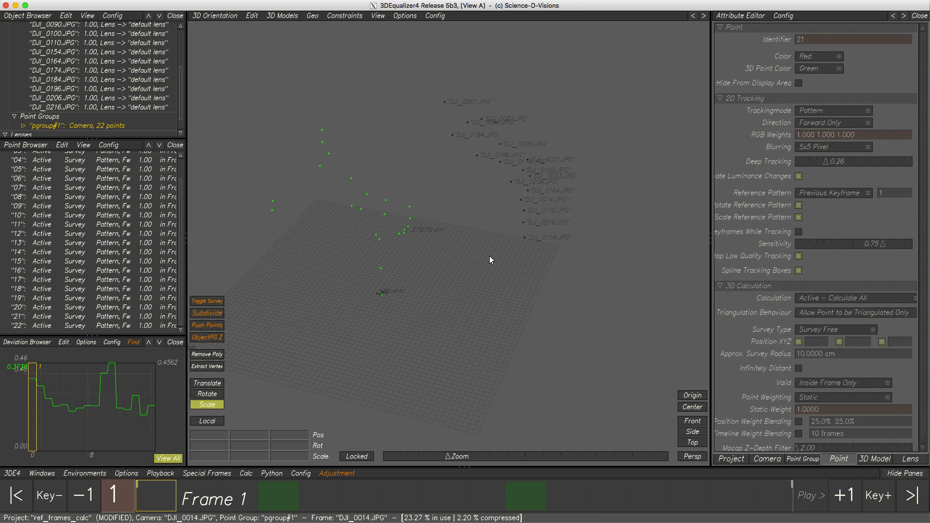
pyautogui.moveTo(432, 258); pyautogui.dragTo(430, 253)
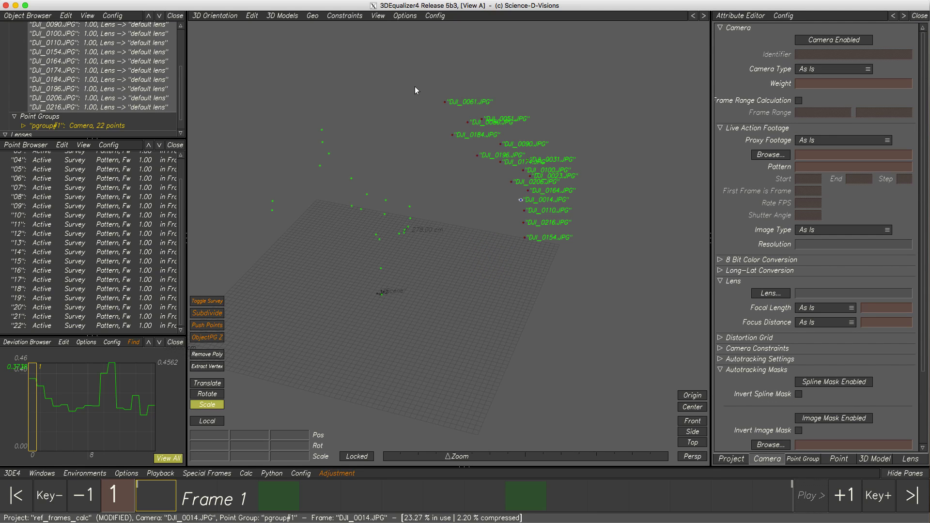
pyautogui.moveTo(501, 190); pyautogui.dragTo(460, 202)
pyautogui.click(453, 304)
pyautogui.keyDown('alt'); pyautogui.moveTo(438, 323); pyautogui.dragTo(406, 321); pyautogui.keyUp('alt')
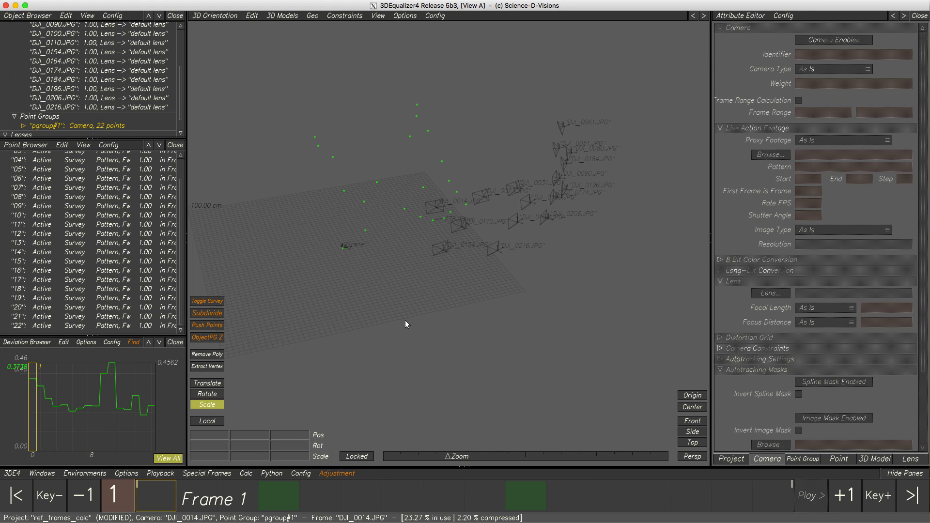
# Switch the main view to Manual Tracking and start a new, empty project
pyautogui.click(215, 16)
pyautogui.click(213, 29)
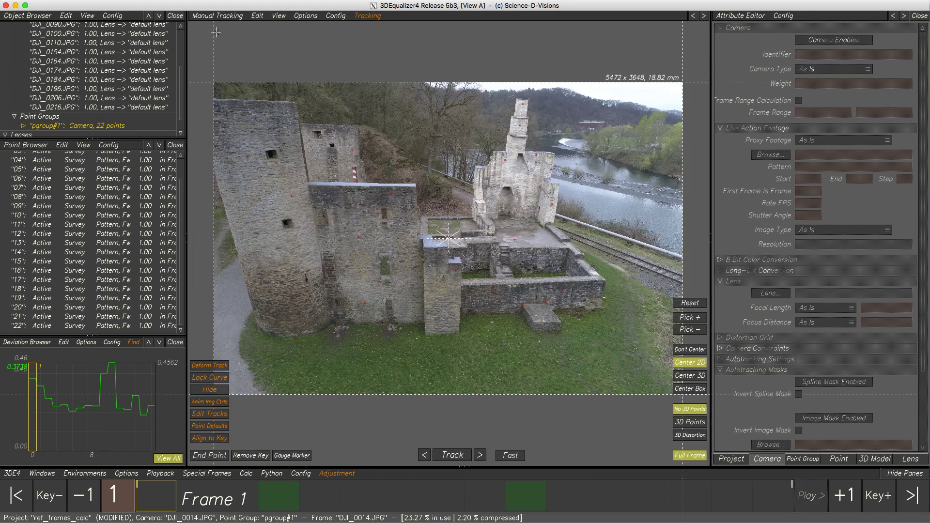
pyautogui.click(12, 473)
pyautogui.click(30, 383)
pyautogui.click(488, 284)
# Import multiple reference frames from the set_reconstruction folder with filter pattern *, and delete the empty sequence camera seq#1
pyautogui.click(12, 473)
pyautogui.moveTo(65, 434)
pyautogui.moveTo(96, 430)
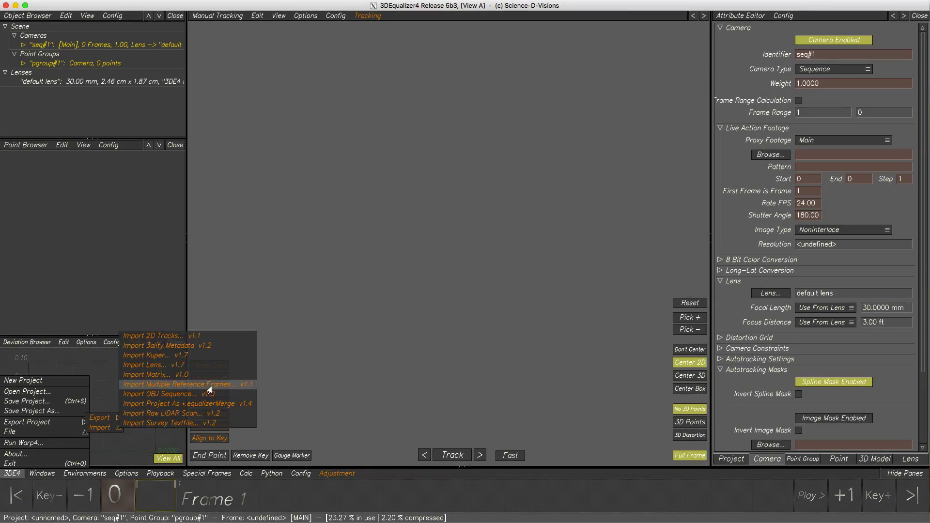
pyautogui.click(208, 386)
pyautogui.click(279, 313)
pyautogui.press('Return')
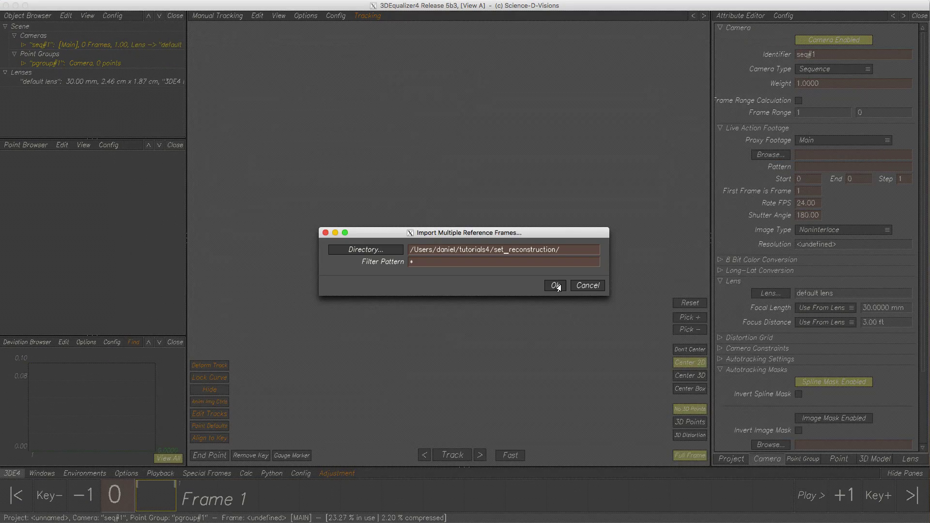
pyautogui.click(555, 285)
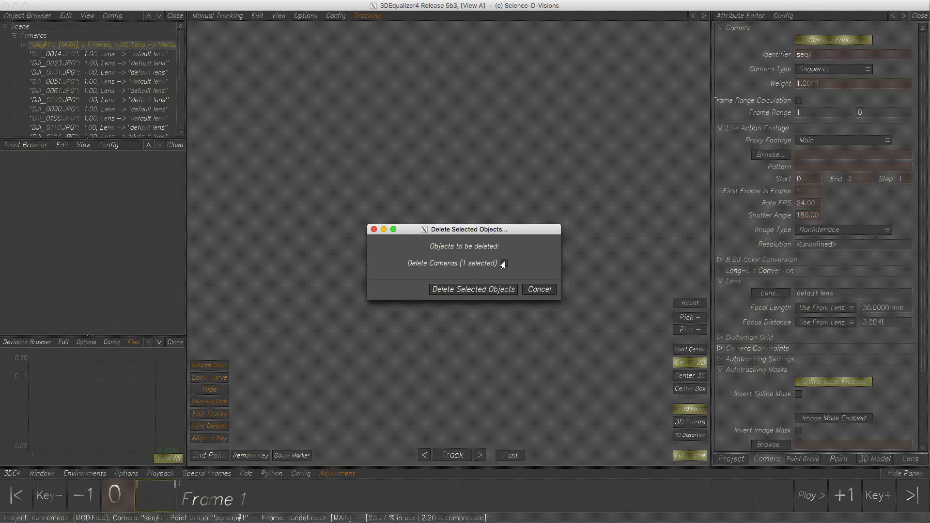
pyautogui.click(469, 288)
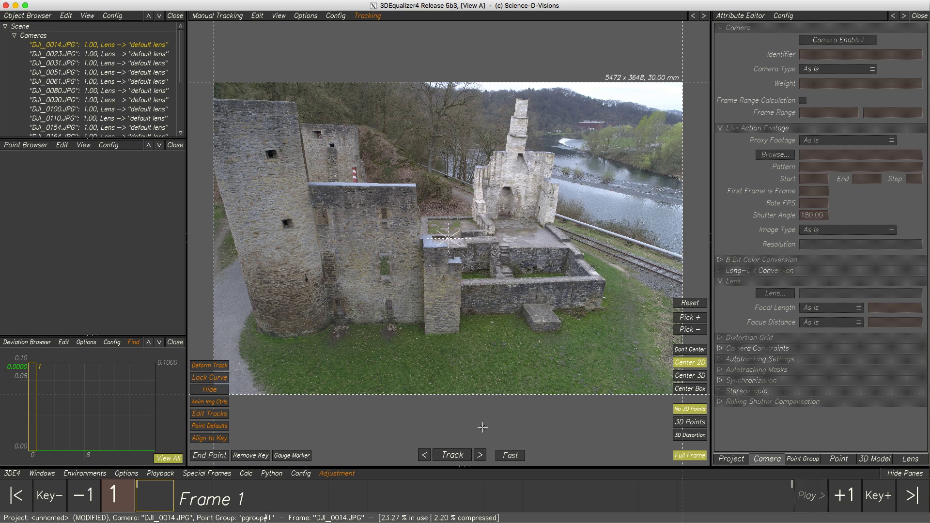
# Add a new spline mask in the Autotracking controls and invert the spline mask for camera DJI_0014.JPG
pyautogui.click(225, 18)
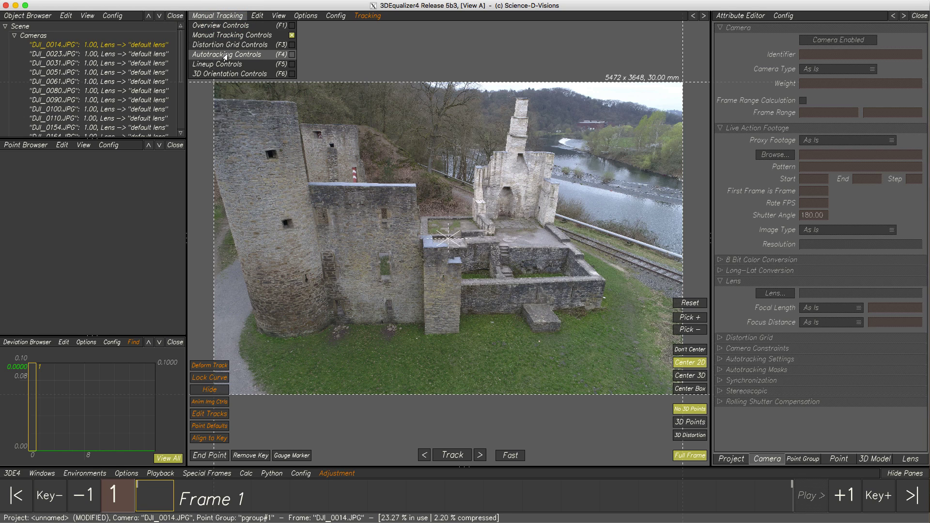
pyautogui.click(225, 55)
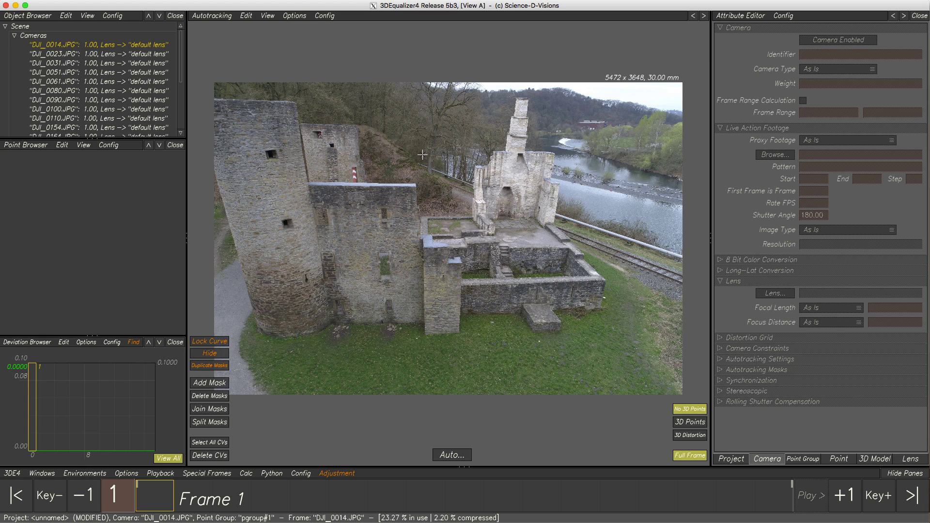
pyautogui.click(207, 384)
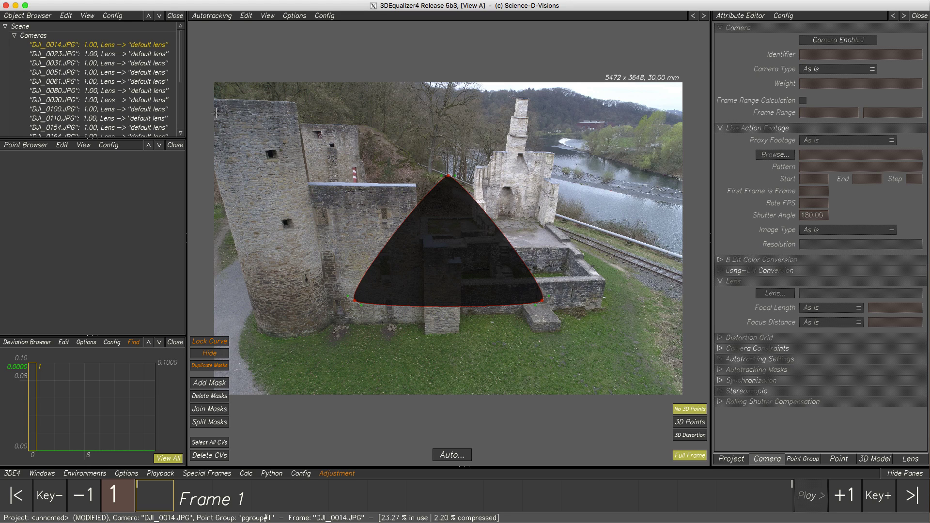
pyautogui.click(138, 45)
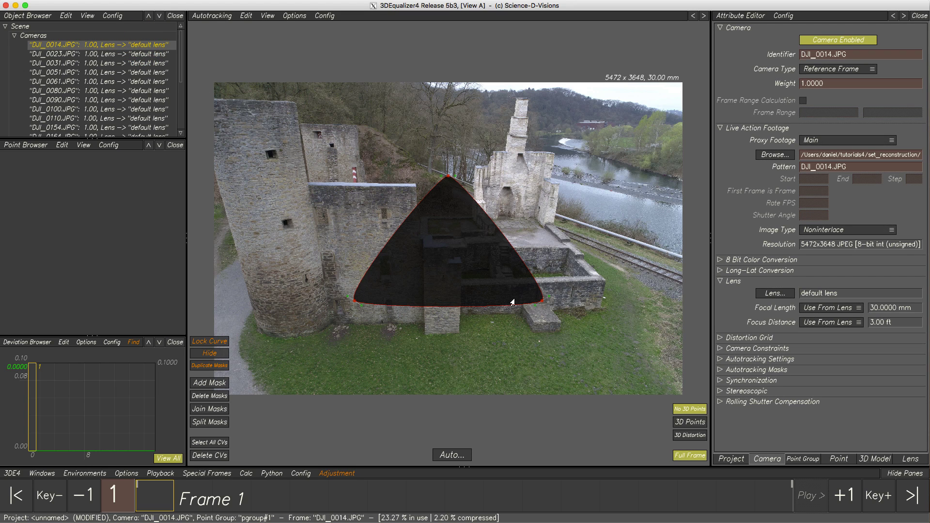
pyautogui.click(719, 371)
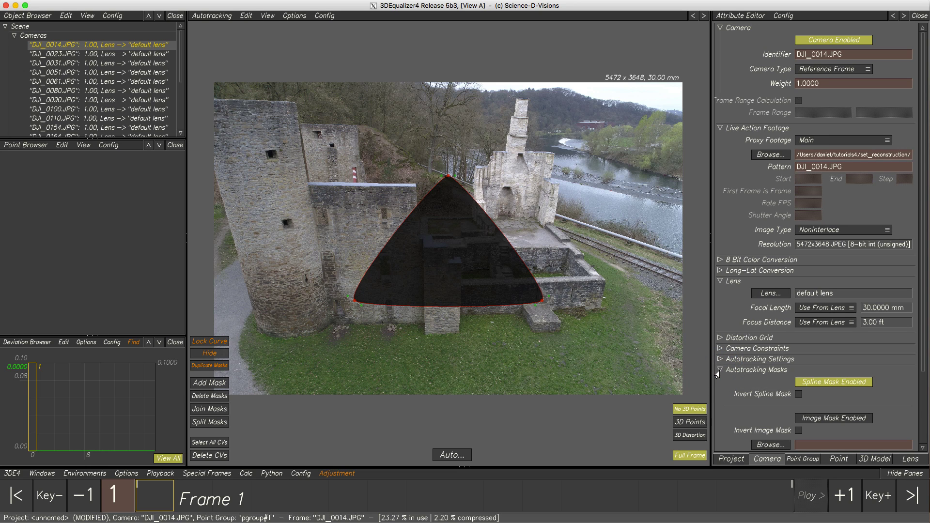
pyautogui.click(798, 395)
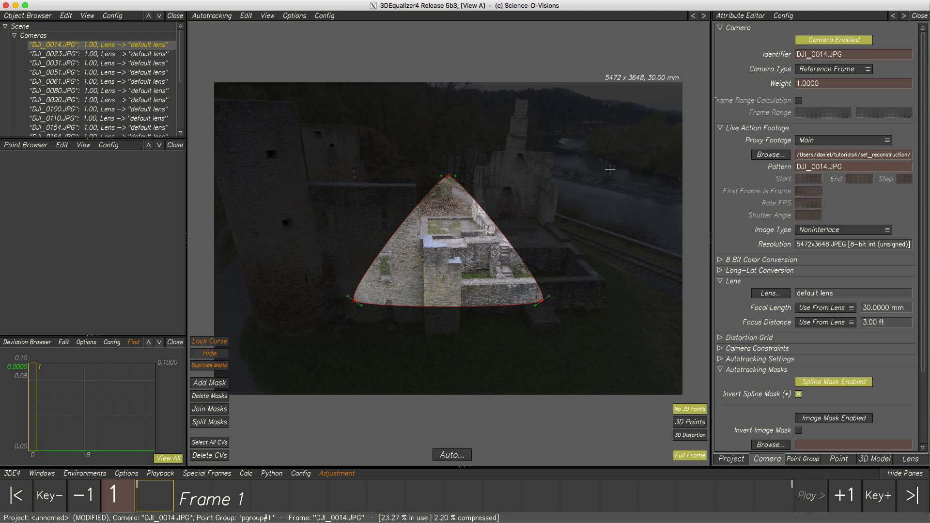
# Convert all control vertices of the triangular mask from spline to linear
pyautogui.moveTo(608, 169); pyautogui.dragTo(416, 307)
pyautogui.moveTo(366, 334); pyautogui.dragTo(336, 348)
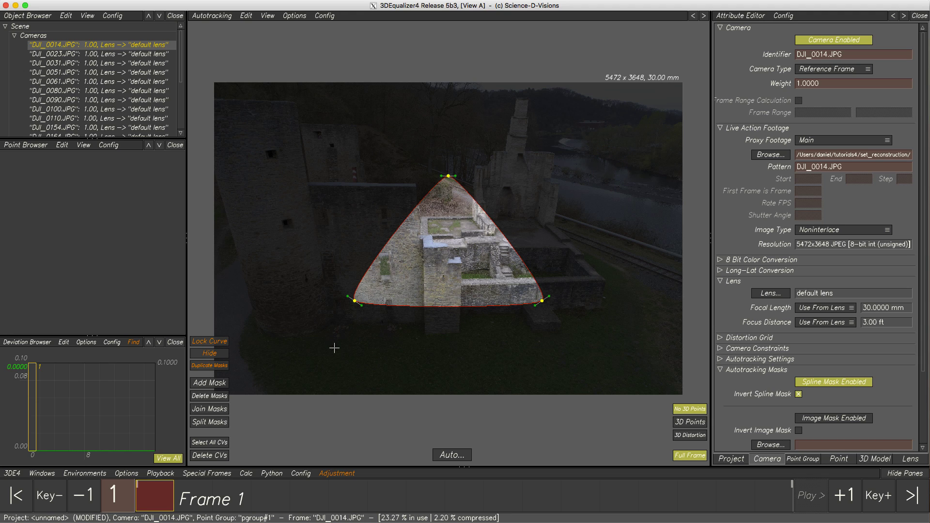
pyautogui.click(246, 16)
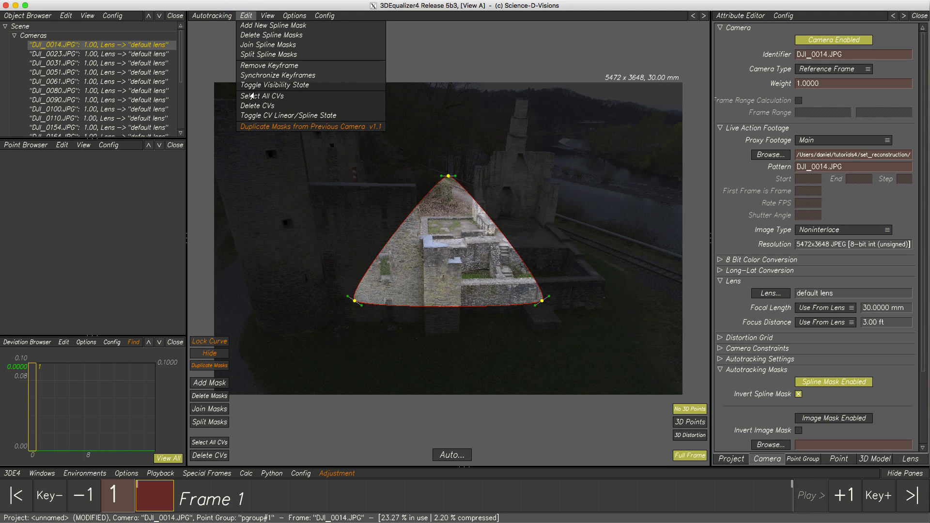
pyautogui.click(254, 117)
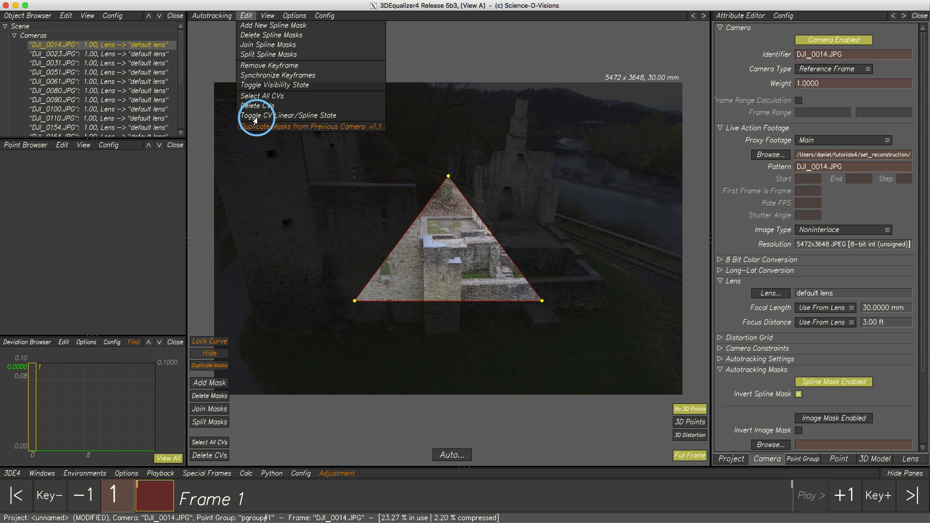
pyautogui.click(245, 16)
pyautogui.click(271, 113)
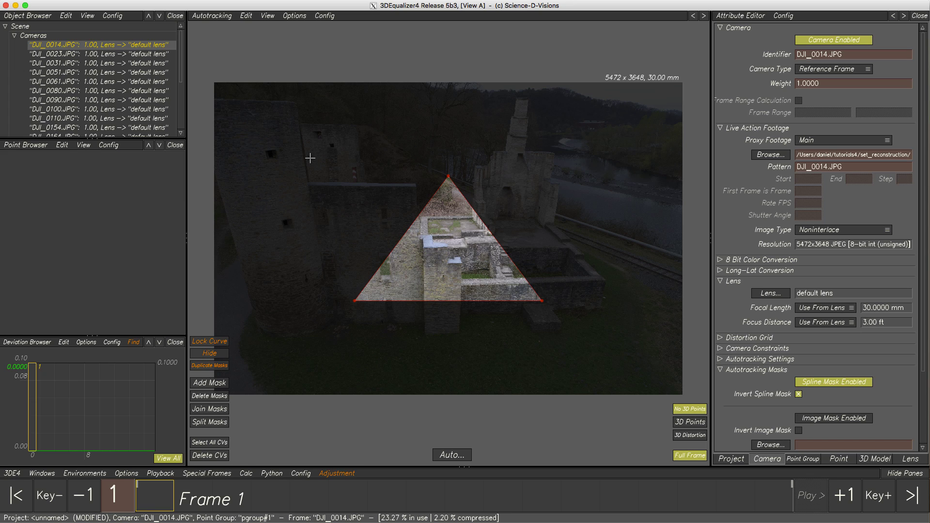
# Add a vertex on the mask's right edge, and place it and the apex along the chimney's right side
pyautogui.click(505, 226)
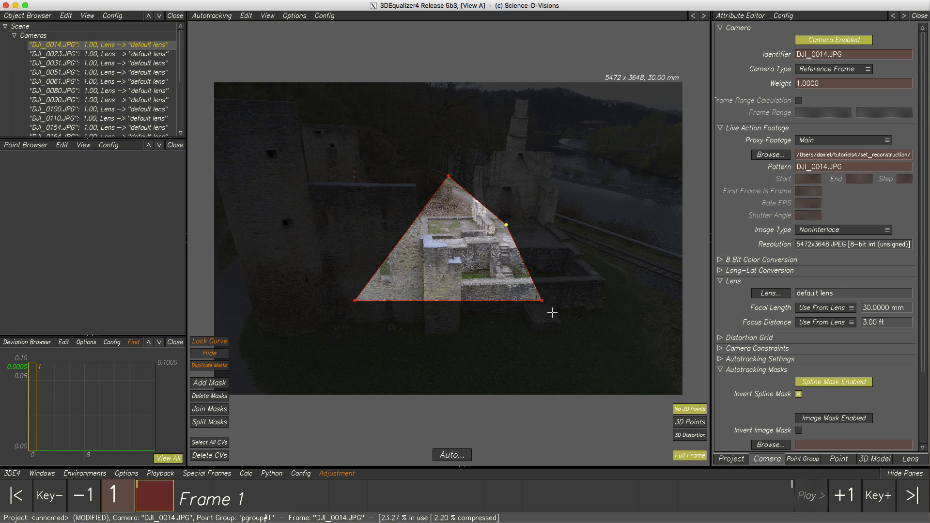
pyautogui.moveTo(540, 202); pyautogui.dragTo(503, 251, button='right')
pyautogui.moveTo(426, 200); pyautogui.dragTo(382, 272, button='middle')
pyautogui.click(286, 217)
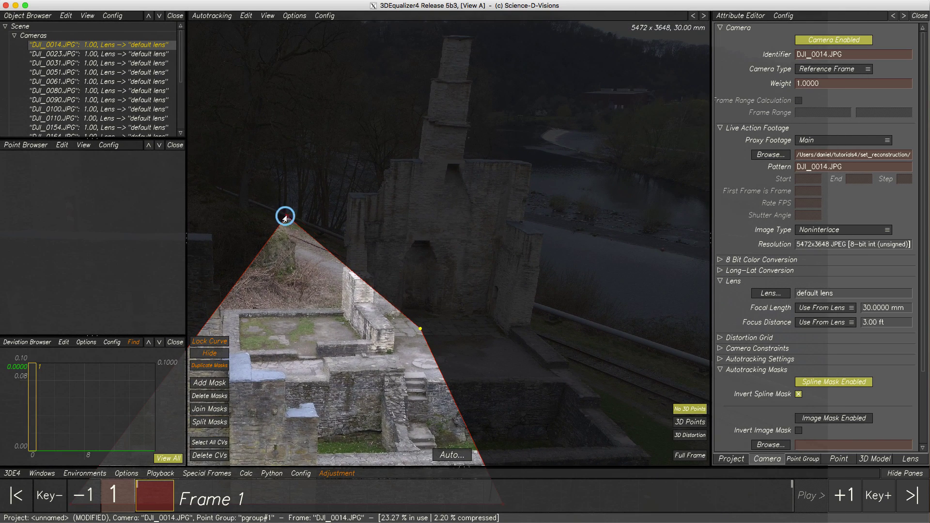
pyautogui.moveTo(285, 217); pyautogui.dragTo(469, 42)
pyautogui.moveTo(420, 329); pyautogui.dragTo(464, 157)
pyautogui.moveTo(480, 51); pyautogui.dragTo(454, 171, button='right')
pyautogui.moveTo(454, 170); pyautogui.dragTo(436, 275, button='middle')
pyautogui.moveTo(409, 111); pyautogui.dragTo(410, 108)
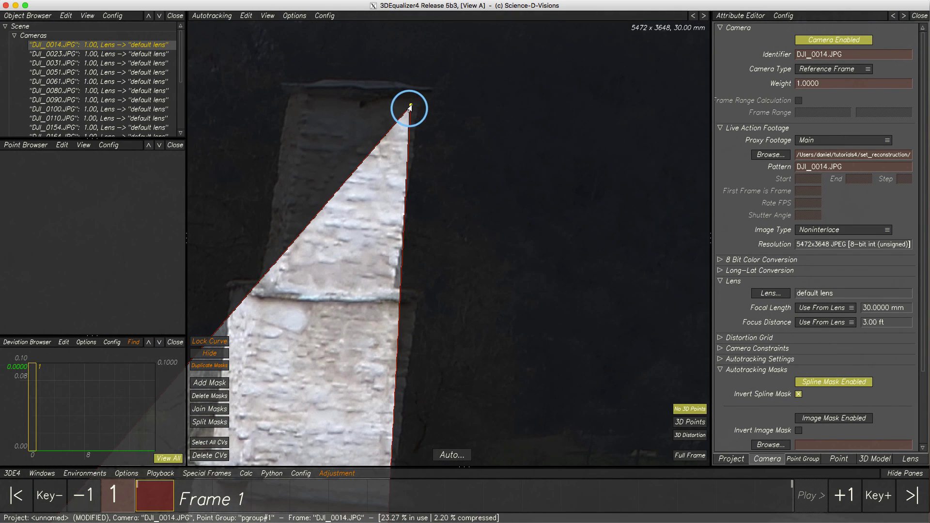
# Insert mask vertices at the chimney's upper ledge and at its base to follow the right-hand outline
pyautogui.click(390, 285)
pyautogui.click(409, 295)
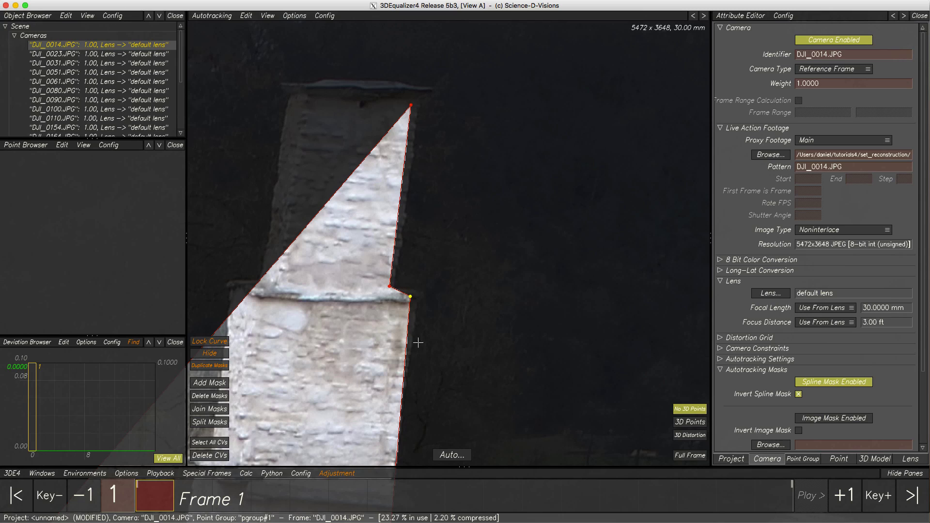
pyautogui.moveTo(419, 368); pyautogui.dragTo(458, 101, button='middle')
pyautogui.moveTo(457, 321); pyautogui.dragTo(443, 264, button='right')
pyautogui.moveTo(433, 352); pyautogui.dragTo(429, 367)
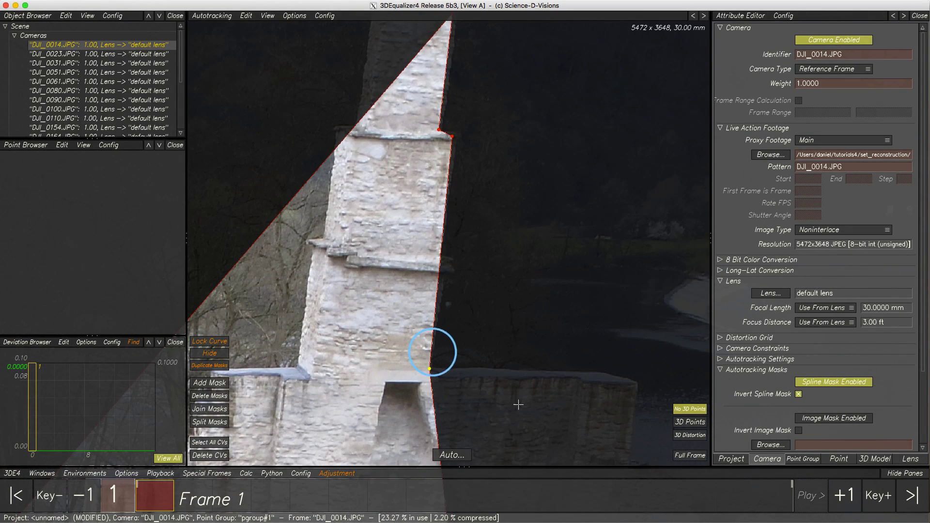
# Extend the mask outline with further vertices along the right shoulder and down the side of the chimney ruin
pyautogui.moveTo(549, 395); pyautogui.dragTo(597, 374)
pyautogui.moveTo(627, 384); pyautogui.dragTo(633, 384)
pyautogui.moveTo(615, 408); pyautogui.dragTo(519, 275, button='middle')
pyautogui.moveTo(536, 250); pyautogui.dragTo(492, 242)
pyautogui.moveTo(501, 241); pyautogui.dragTo(539, 253)
pyautogui.moveTo(513, 427); pyautogui.dragTo(500, 191, button='middle')
pyautogui.keyDown('ctrl'); pyautogui.click(497, 190); pyautogui.keyUp('ctrl')
pyautogui.keyDown('ctrl'); pyautogui.click(558, 224); pyautogui.keyUp('ctrl')
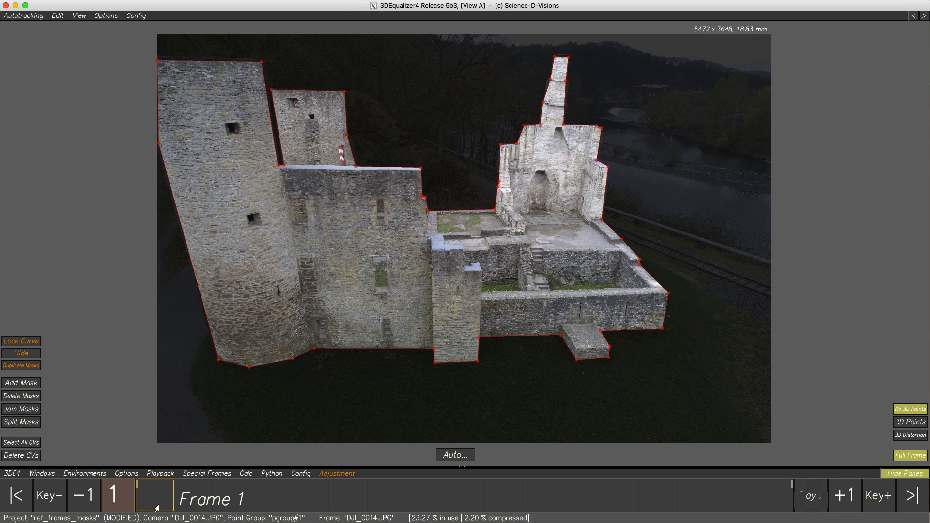
# Compare the castle views in frames 1 to 4 and duplicate the spline mask from frame 1 onto frame 2
pyautogui.click(196, 505)
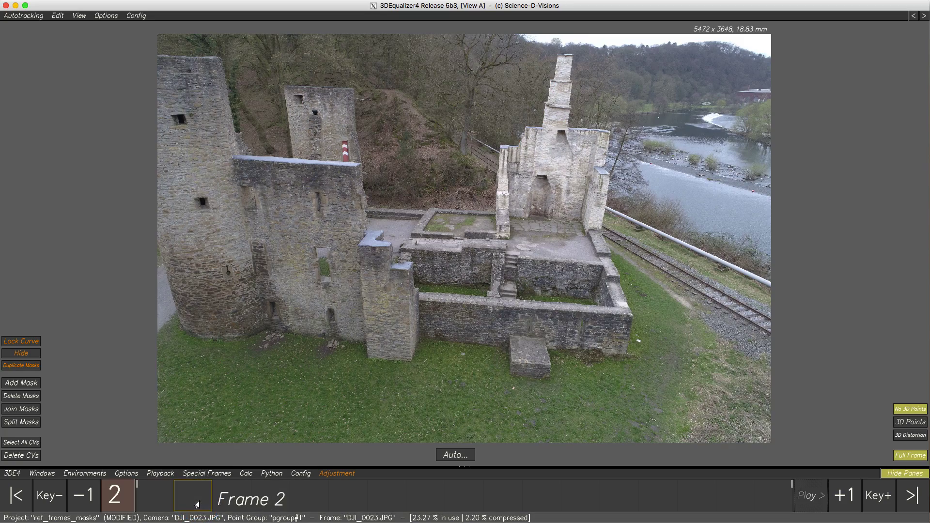
pyautogui.click(228, 501)
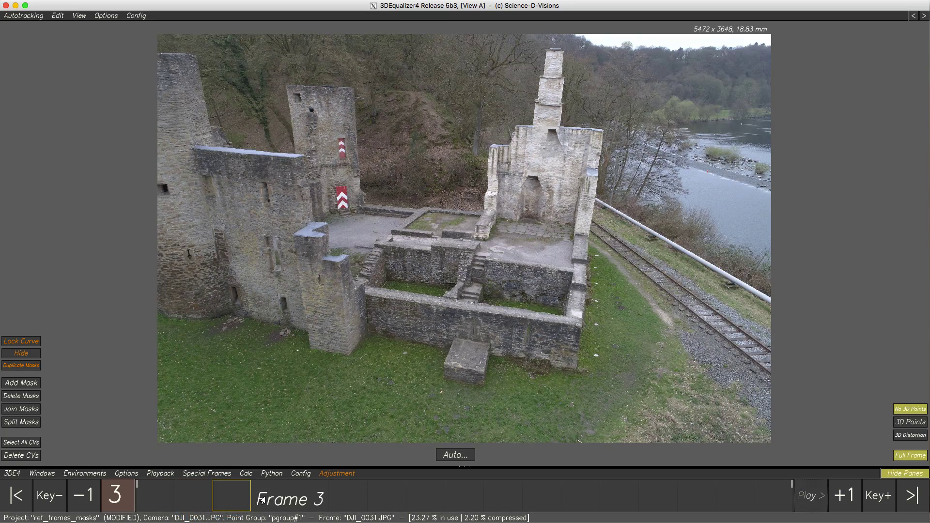
pyautogui.click(262, 500)
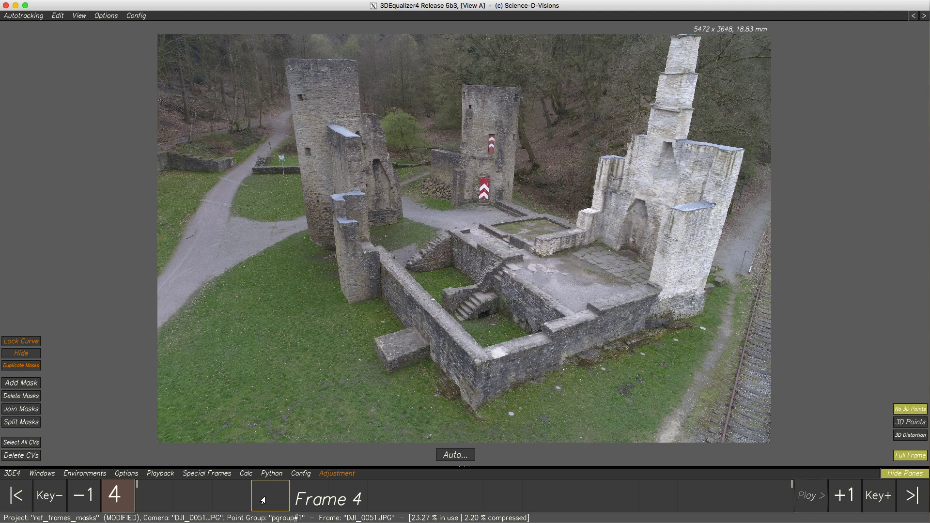
pyautogui.click(157, 500)
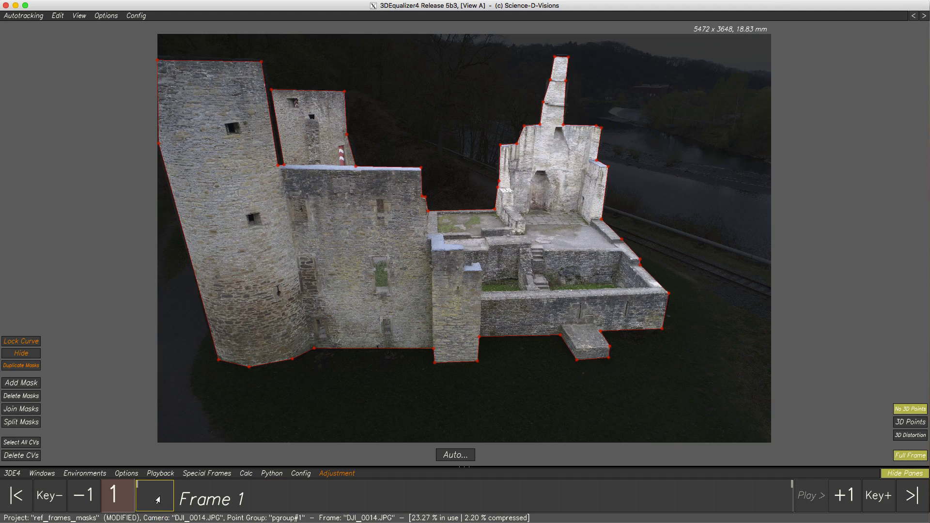
pyautogui.click(194, 501)
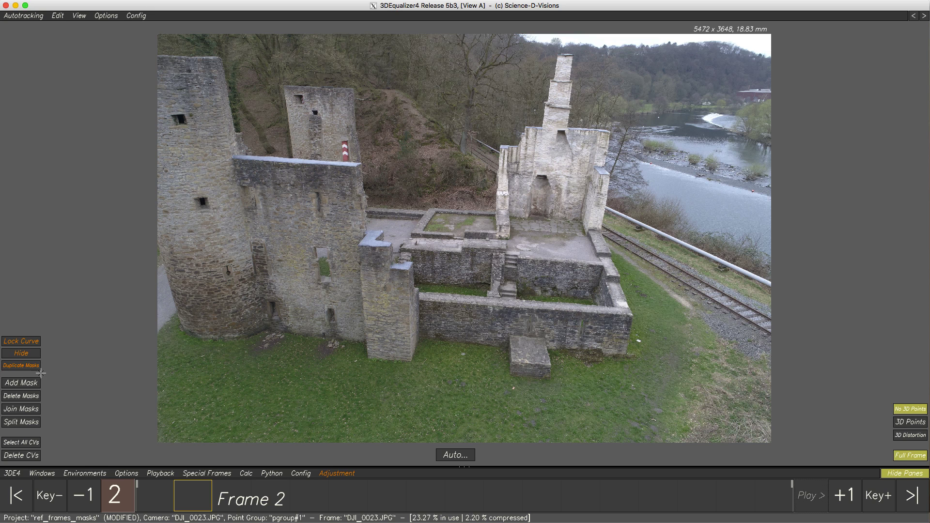
pyautogui.click(147, 498)
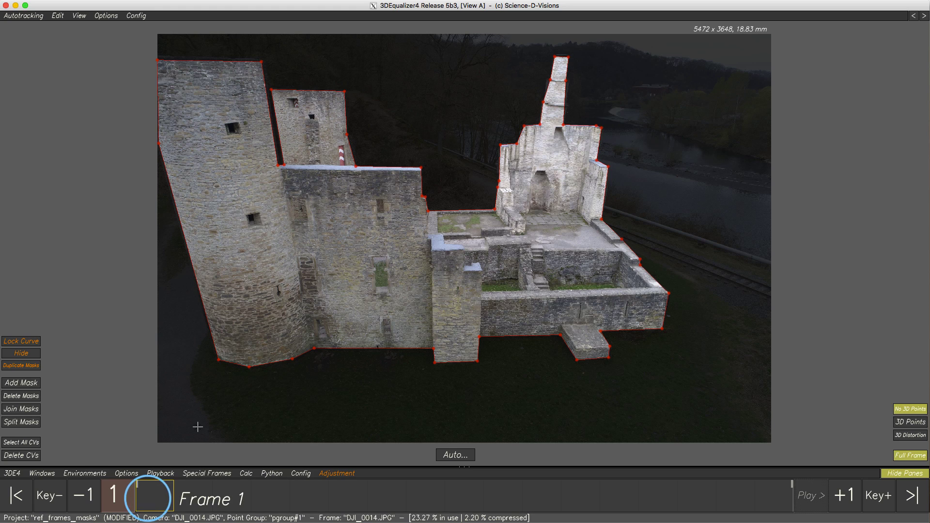
pyautogui.click(190, 494)
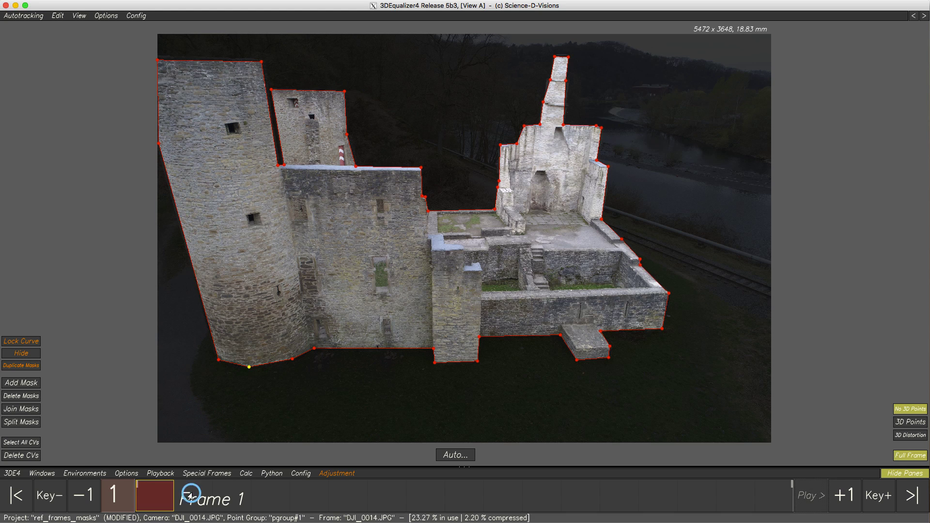
pyautogui.click(23, 367)
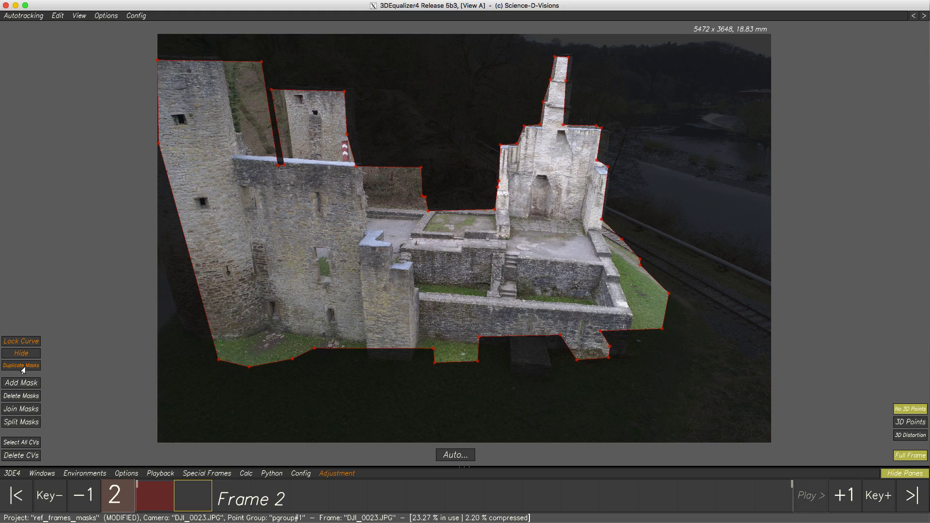
# Move the duplicated mask's vertices on frame 2 to fit the chimney and the outline of the ruin below it
pyautogui.scroll(10, 575, 83)
pyautogui.moveTo(575, 83); pyautogui.dragTo(502, 237, button='middle')
pyautogui.moveTo(333, 52); pyautogui.dragTo(491, 422)
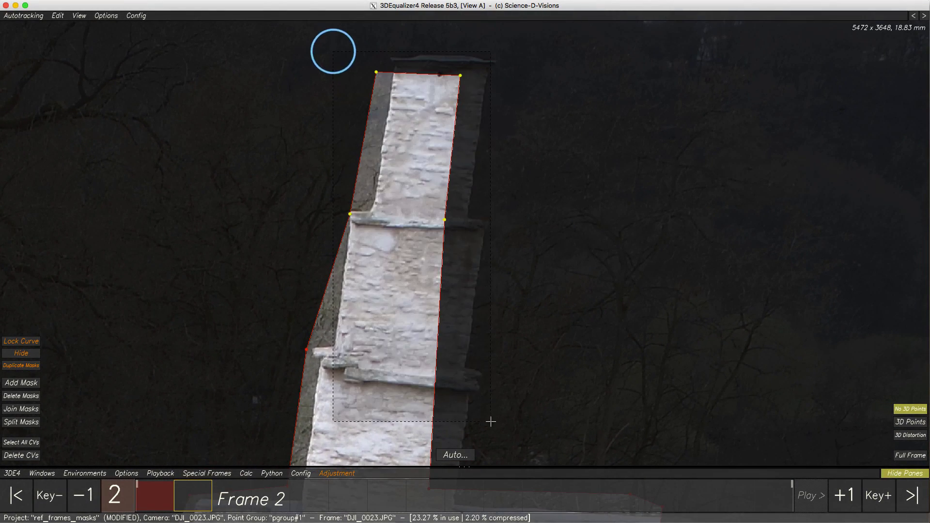
pyautogui.keyDown('shift'); pyautogui.moveTo(286, 288); pyautogui.dragTo(333, 350); pyautogui.keyUp('shift')
pyautogui.moveTo(418, 347); pyautogui.dragTo(407, 215, button='middle')
pyautogui.moveTo(420, 357); pyautogui.dragTo(436, 360)
pyautogui.moveTo(604, 345); pyautogui.dragTo(670, 408)
pyautogui.moveTo(654, 376); pyautogui.dragTo(699, 403)
pyautogui.moveTo(278, 353); pyautogui.dragTo(297, 373)
pyautogui.moveTo(179, 359); pyautogui.dragTo(192, 375)
pyautogui.scroll(-5, 427, 374)
pyautogui.moveTo(380, 373); pyautogui.dragTo(252, 93, button='middle')
pyautogui.moveTo(405, 206); pyautogui.dragTo(476, 250)
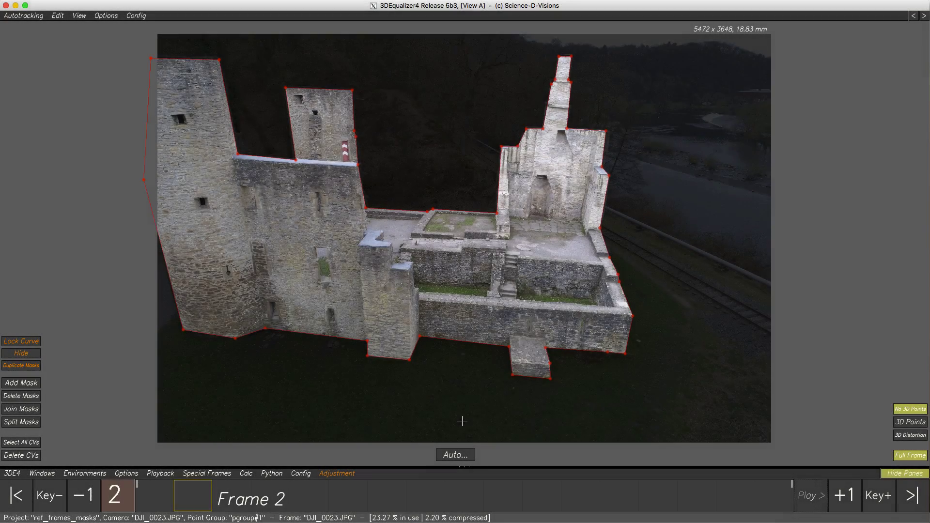
# Step through the remaining reference frames up to frame 17 to check each castle mask, and return to frame 1
pyautogui.press('Right')
pyautogui.press('Right')
pyautogui.press('Right')
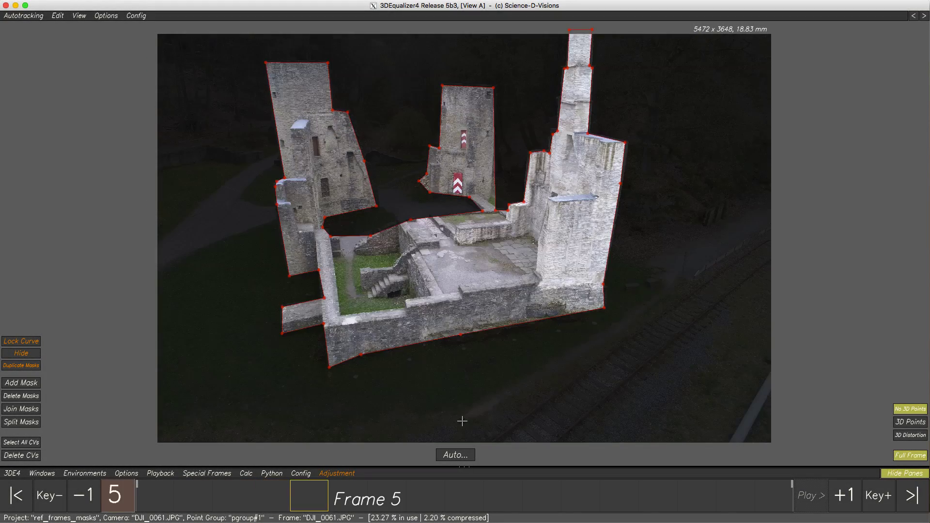
pyautogui.press('Right')
pyautogui.press('Right')
pyautogui.press('Right')
pyautogui.press('Right')
pyautogui.press('Right')
pyautogui.press('Right')
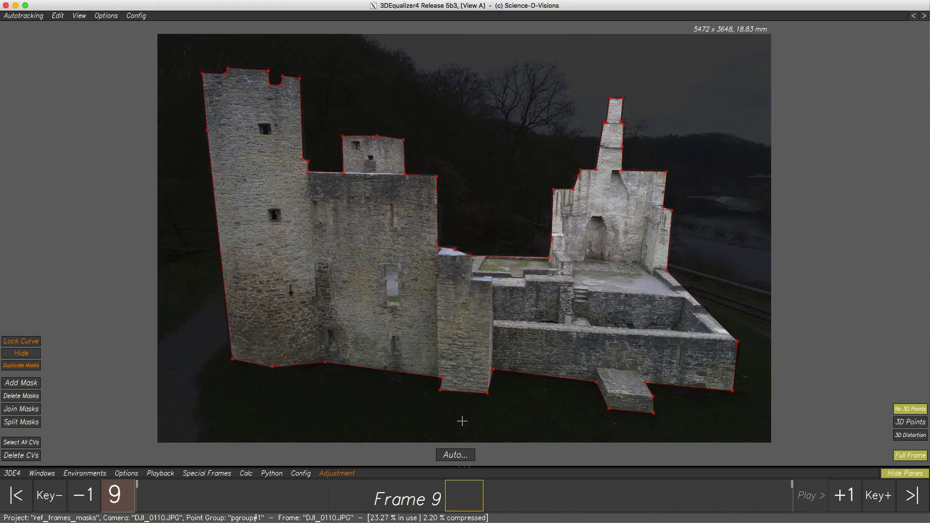
pyautogui.press('Right')
pyautogui.press('Right')
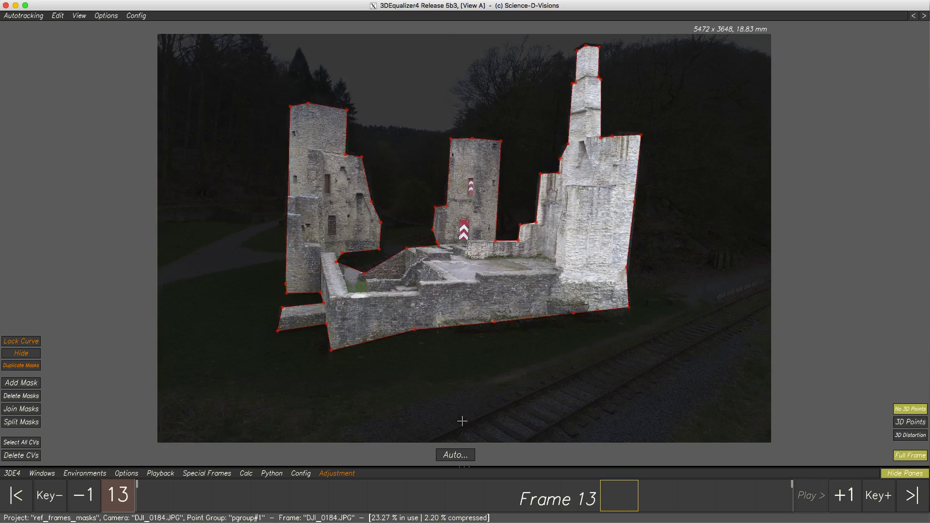
pyautogui.press('Right')
pyautogui.press('Right')
pyautogui.press('Right')
pyautogui.press('Right')
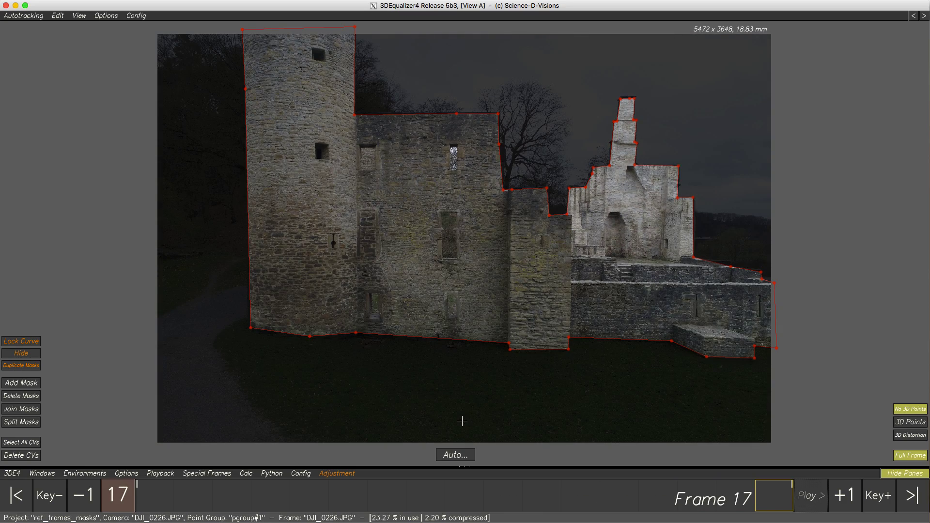
pyautogui.click(23, 495)
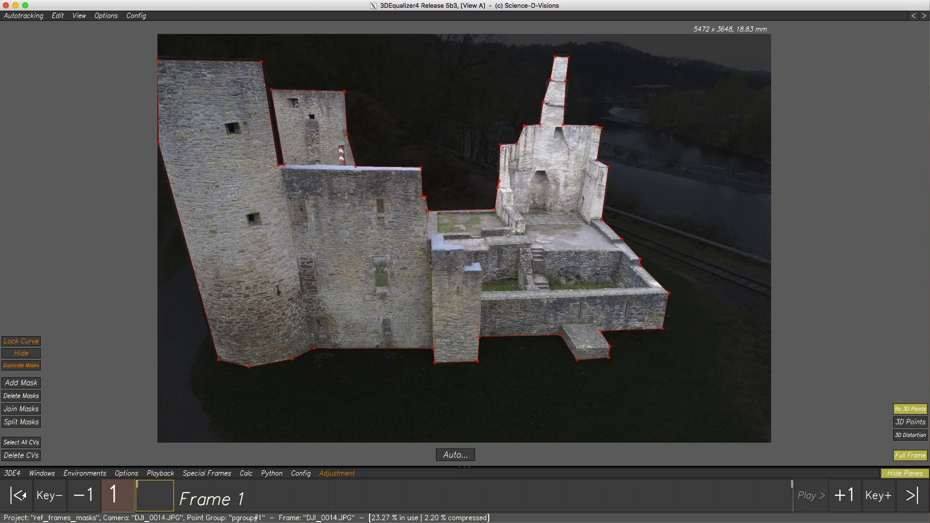
# Restore the side panes and set the autotracking track length to minimum 3 and maximum 13, with a 2% pattern size
pyautogui.press('Tab')
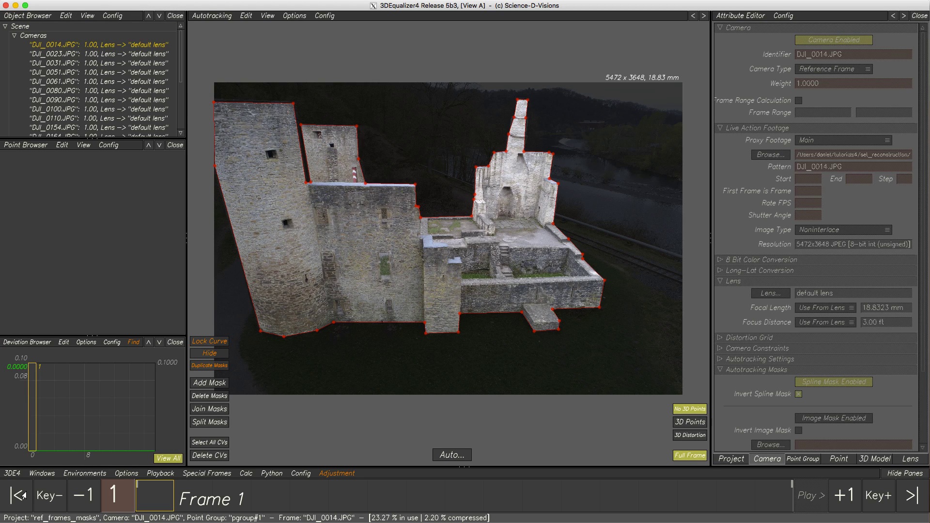
pyautogui.click(453, 455)
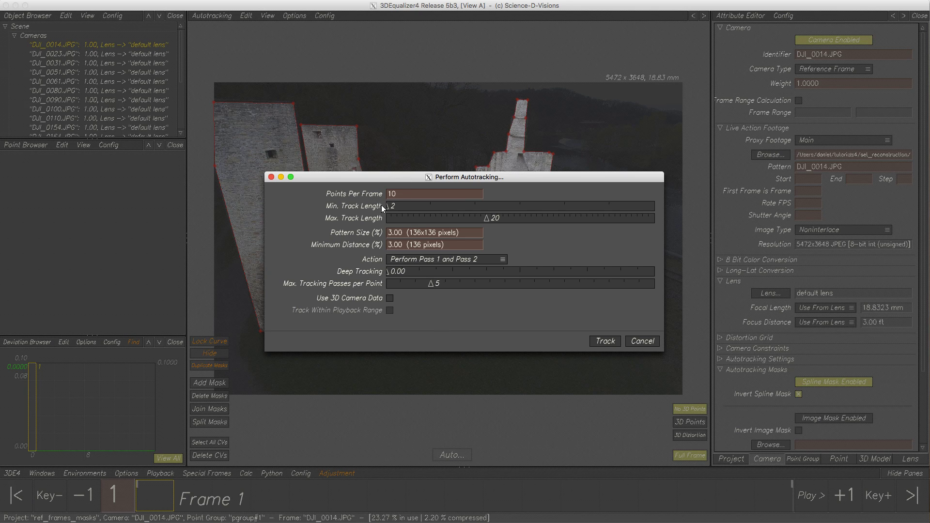
pyautogui.moveTo(387, 209); pyautogui.dragTo(410, 210)
pyautogui.moveTo(486, 219); pyautogui.dragTo(446, 221)
pyautogui.click(467, 234)
pyautogui.write('2')
pyautogui.press('Return')
# Set the autotracking minimum distance to 8%, check the pass action options, and close the settings without tracking
pyautogui.click(450, 245)
pyautogui.write('8')
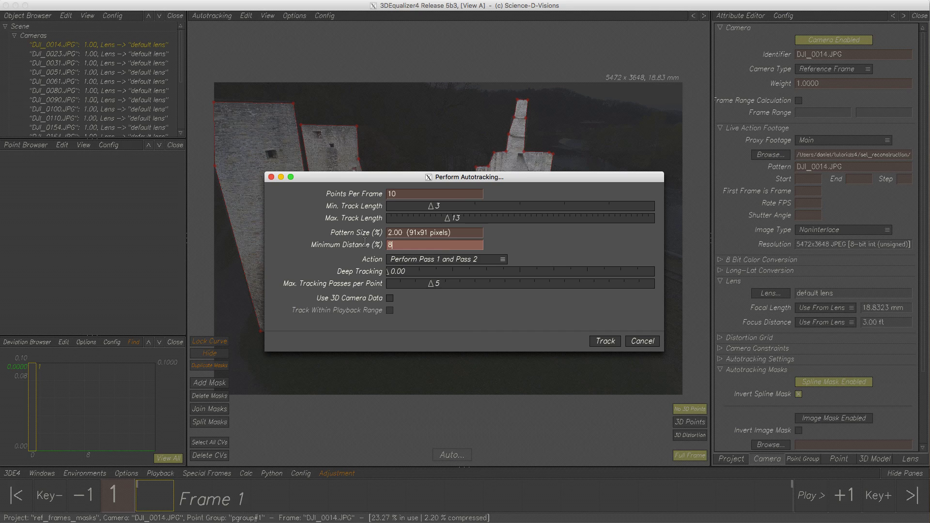
pyautogui.press('Return')
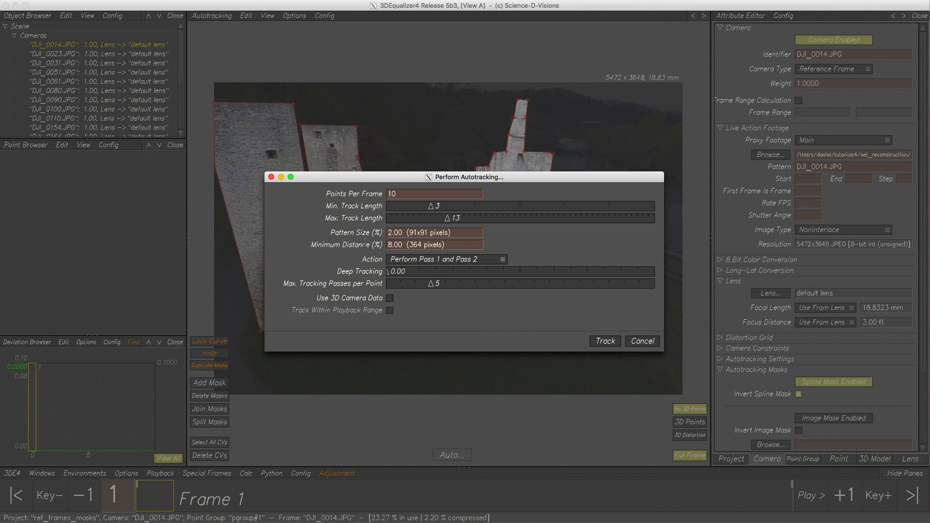
pyautogui.click(462, 260)
pyautogui.click(463, 259)
pyautogui.click(639, 341)
# Add a Timeline Editor pane above the Autotracking view, enlarge it slightly and fit frames 1 to 17 in it
pyautogui.click(324, 17)
pyautogui.moveTo(336, 47)
pyautogui.click(441, 73)
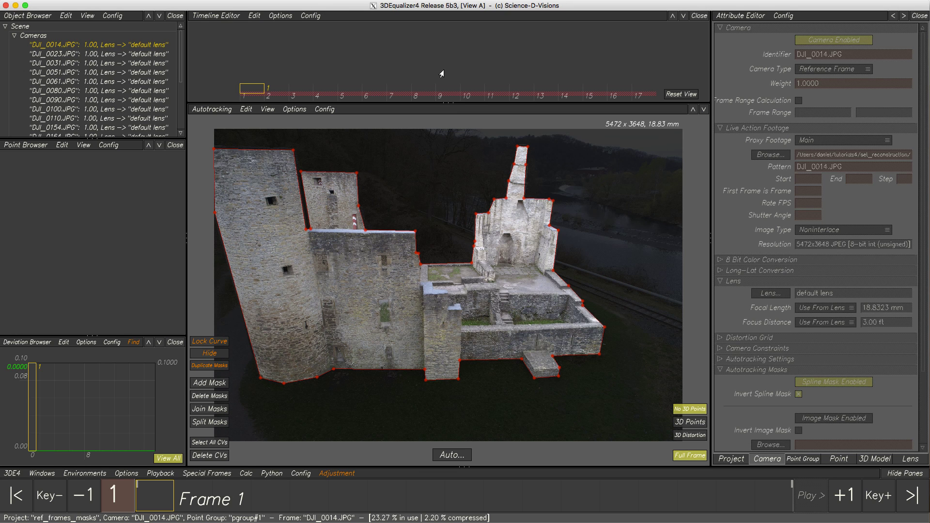
pyautogui.click(449, 100)
pyautogui.moveTo(449, 48); pyautogui.dragTo(455, 13, button='right')
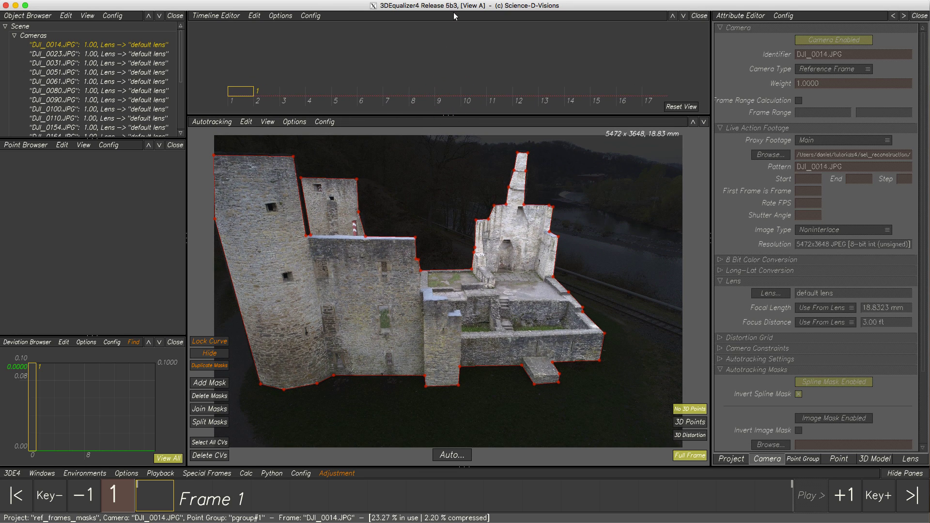
pyautogui.moveTo(441, 90); pyautogui.dragTo(440, 92, button='middle')
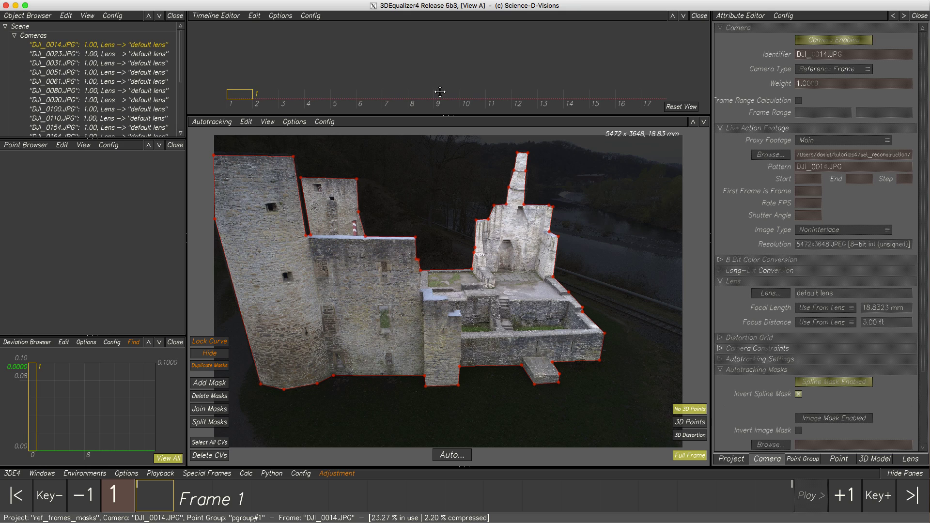
# Set the timeline's red frame markings to flag frames with less than 8 points
pyautogui.click(219, 16)
pyautogui.click(246, 68)
pyautogui.click(327, 150)
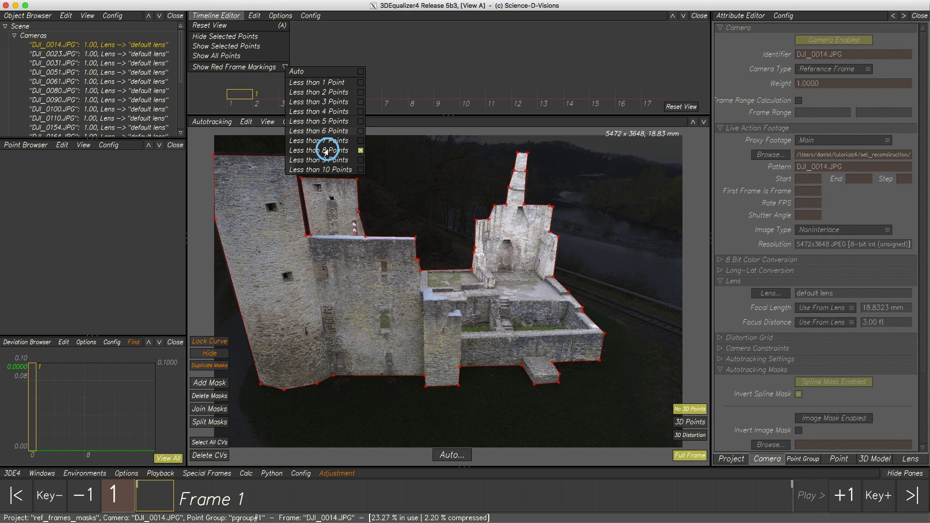
pyautogui.click(217, 16)
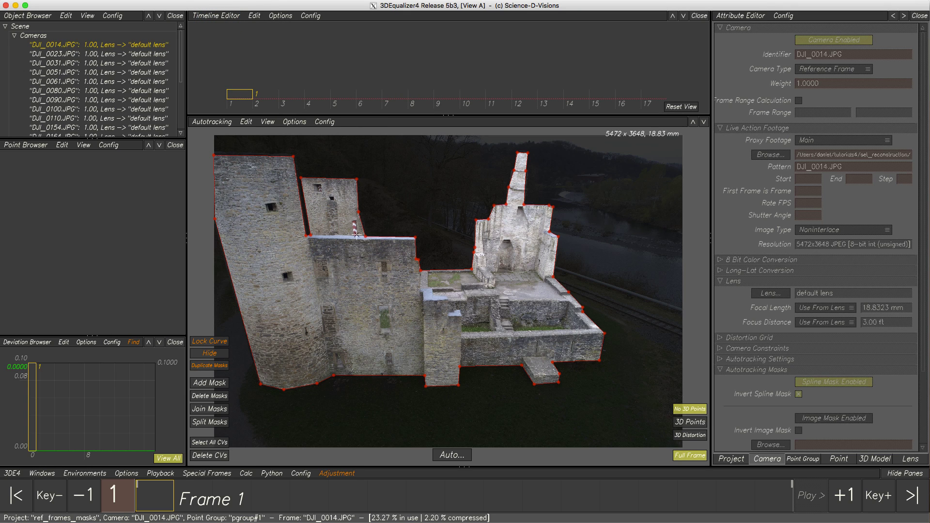
# Autotrack the masked reference frames with 10 points per frame, performing pass 1 and pass 2
pyautogui.click(446, 458)
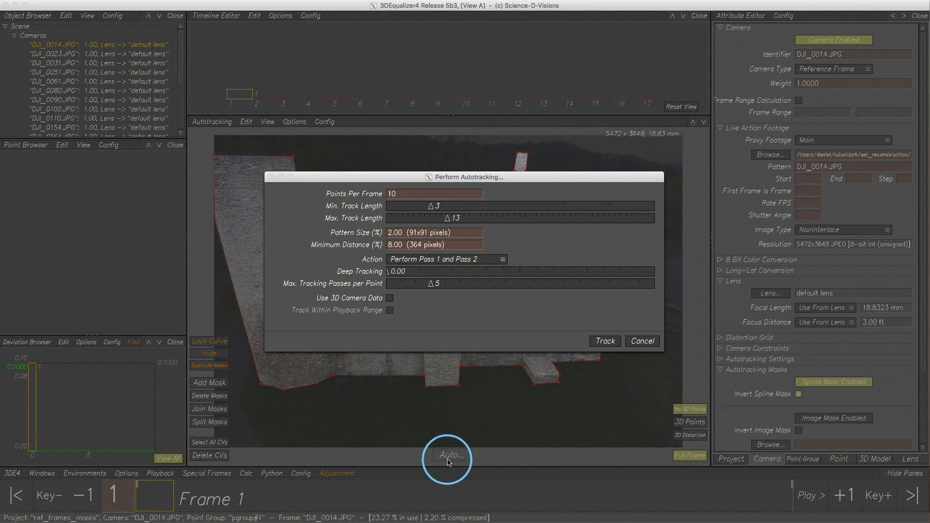
pyautogui.click(606, 341)
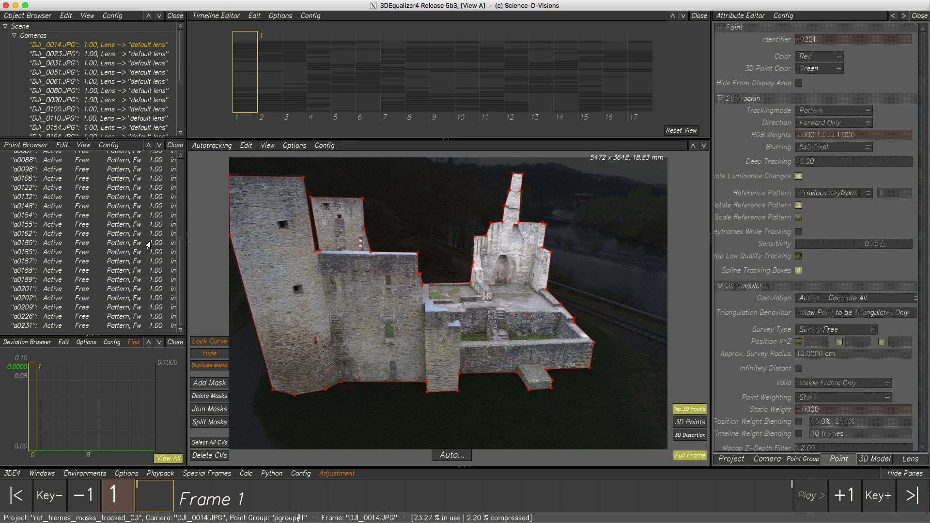
# Select all tracked points and examine their positions frame by frame from frame 1 to 17 in the enlarged view, returning to frame 1
pyautogui.rightClick(130, 248)
pyautogui.moveTo(161, 272)
pyautogui.click(238, 275)
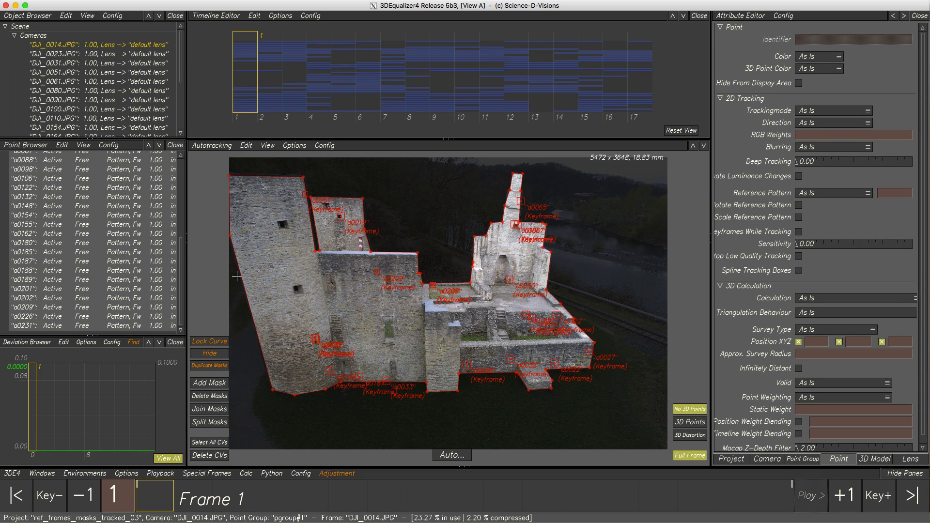
pyautogui.press('Tab')
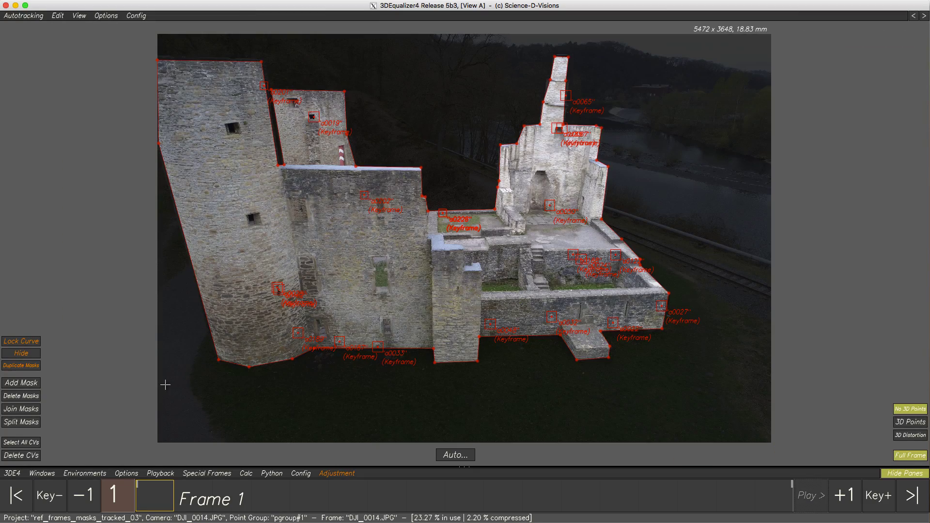
pyautogui.press('Right')
pyautogui.press('Right')
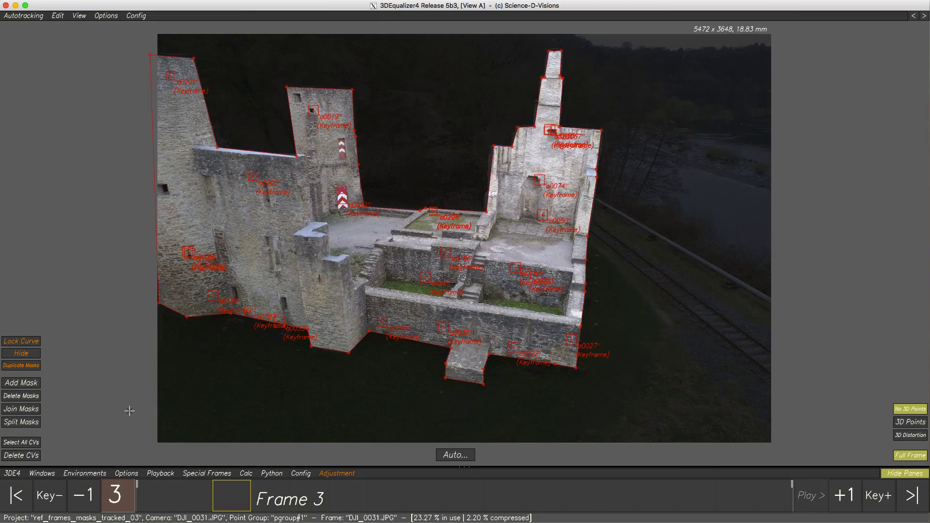
pyautogui.press('Right')
pyautogui.press('Right')
pyautogui.press('Right')
pyautogui.press('Right')
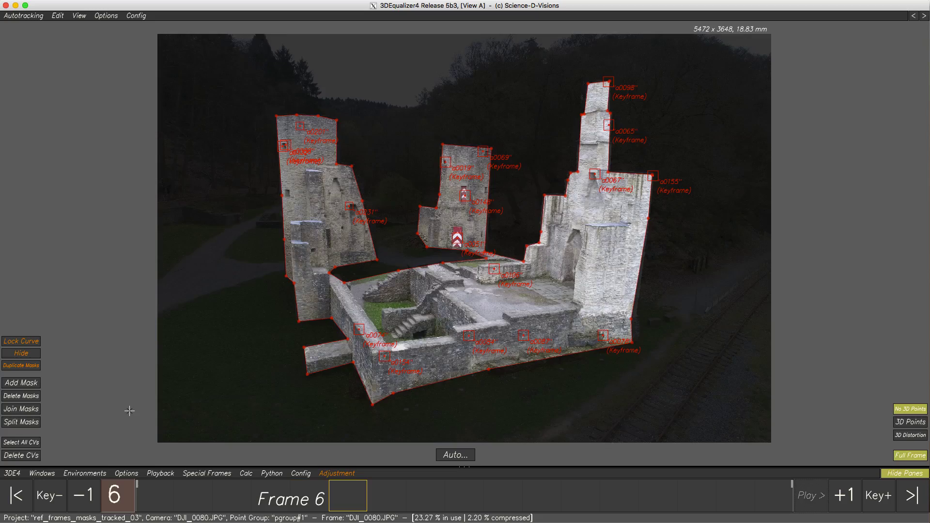
pyautogui.press('Right')
pyautogui.press('Right')
pyautogui.press('Right')
pyautogui.press('Right')
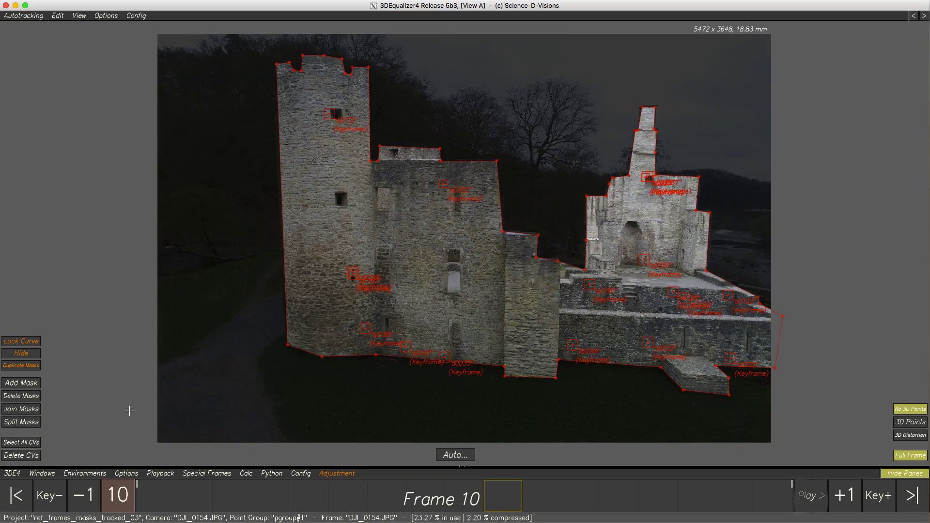
pyautogui.press('Right')
pyautogui.press('Right')
pyautogui.press('Right')
pyautogui.press('Right')
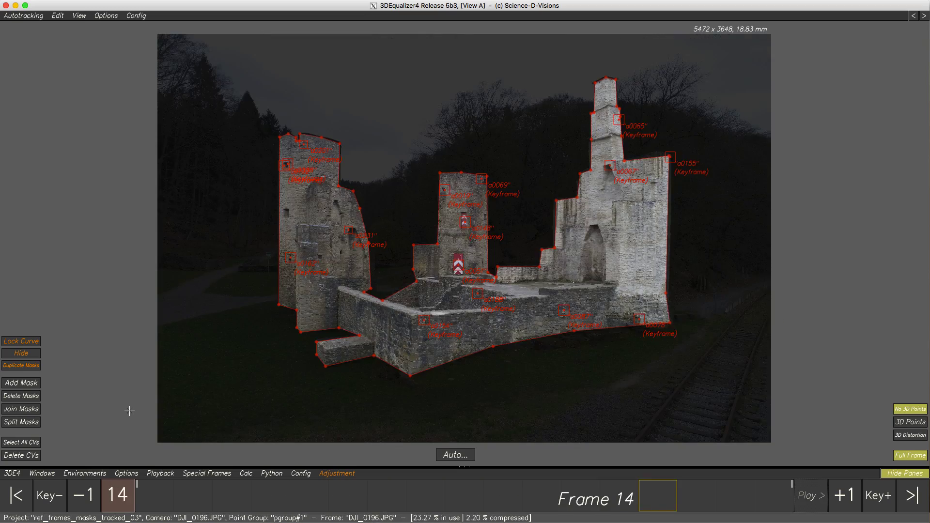
pyautogui.press('Right')
pyautogui.press('Right')
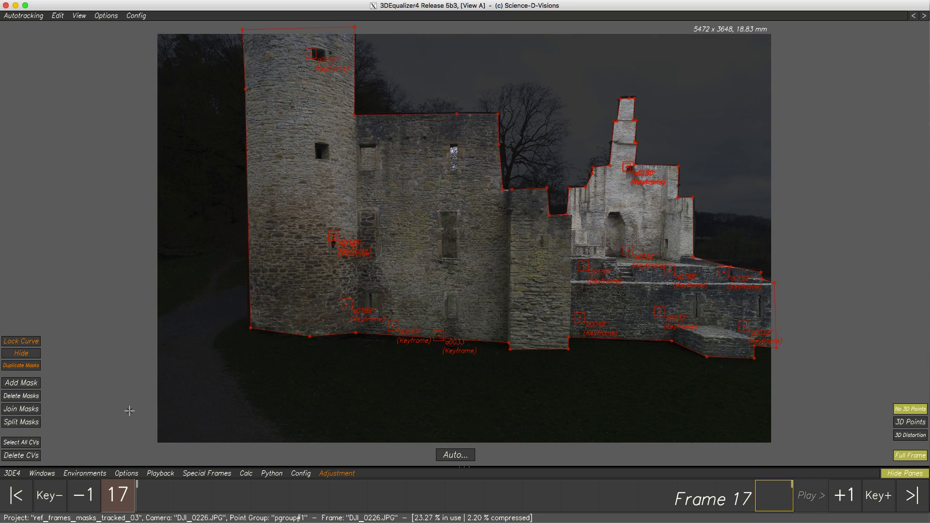
pyautogui.click(151, 491)
pyautogui.press('Tab')
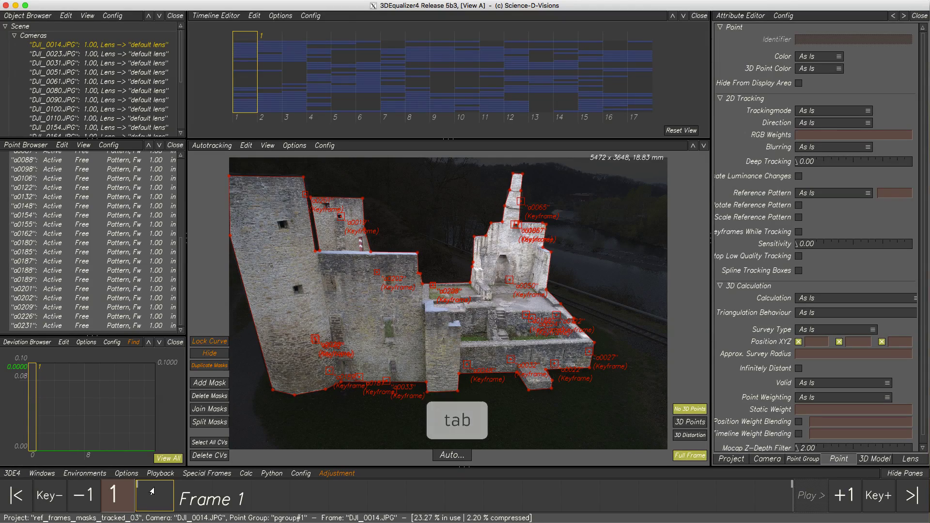
# Deselect all points, calculate all objects from scratch and use the result
pyautogui.rightClick(143, 291)
pyautogui.moveTo(198, 318)
pyautogui.click(260, 331)
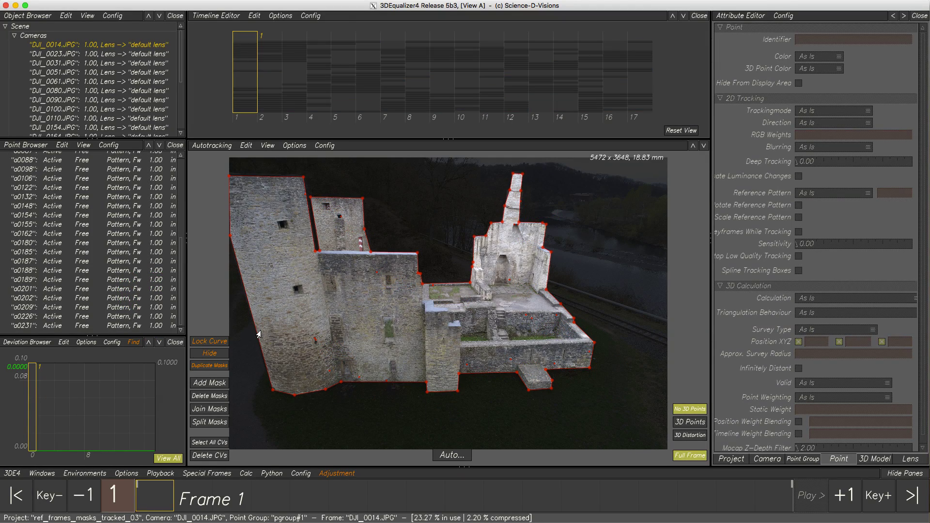
pyautogui.hotkey('alt', 'c')
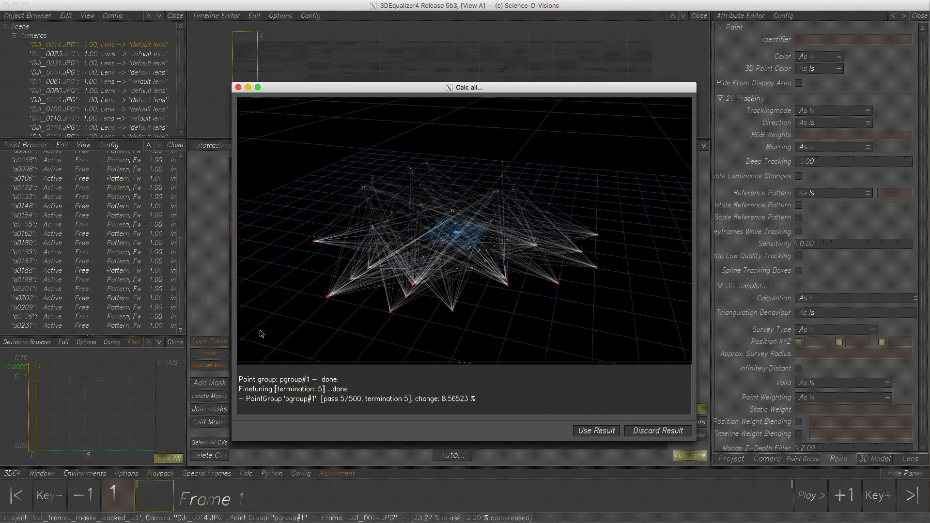
pyautogui.click(591, 430)
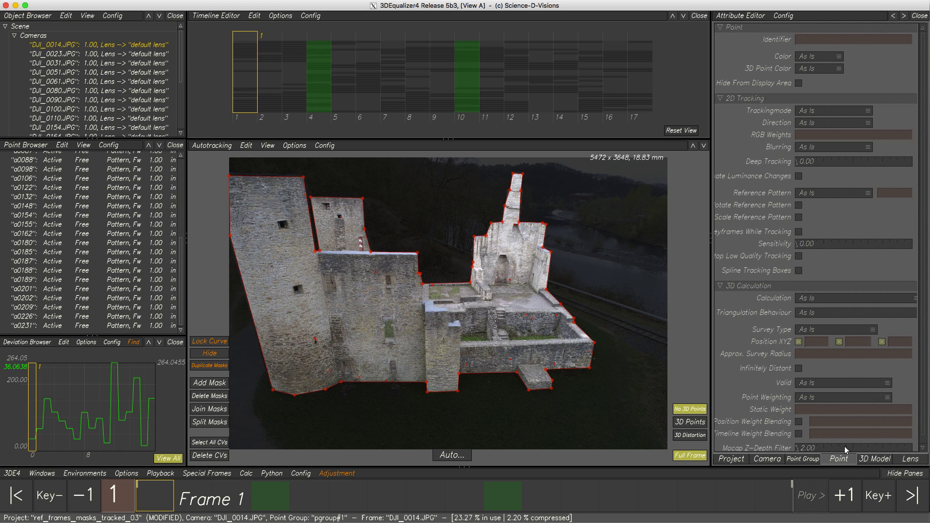
# Display the lens parameters and show the point deviation curves for all points
pyautogui.click(911, 460)
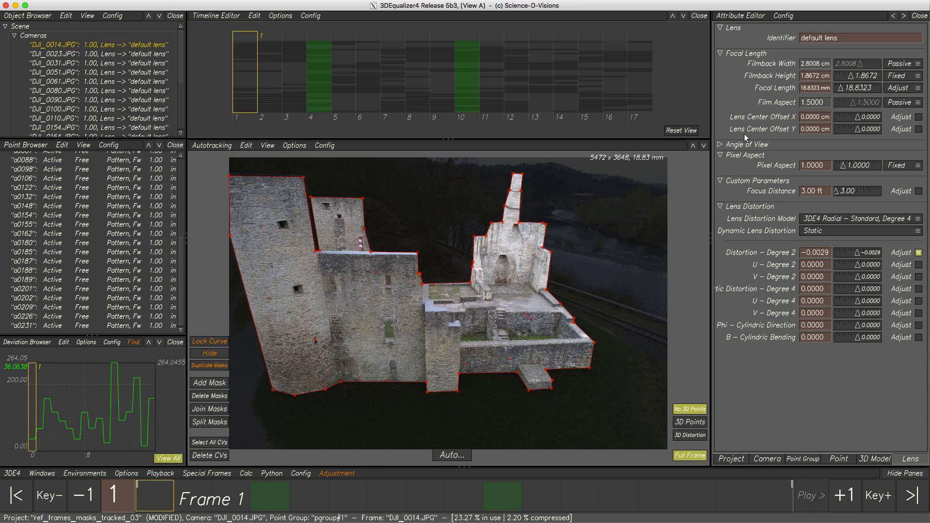
pyautogui.click(10, 342)
pyautogui.moveTo(19, 363)
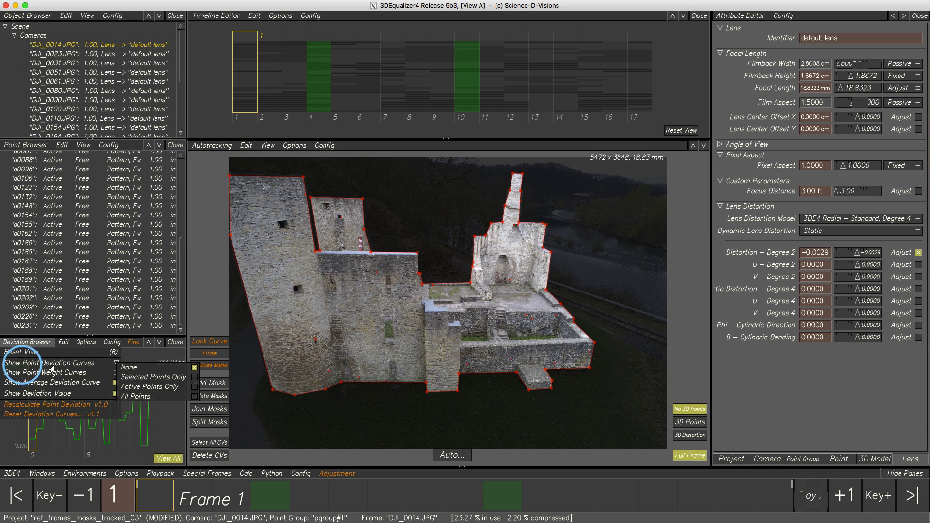
pyautogui.click(143, 396)
pyautogui.click(39, 343)
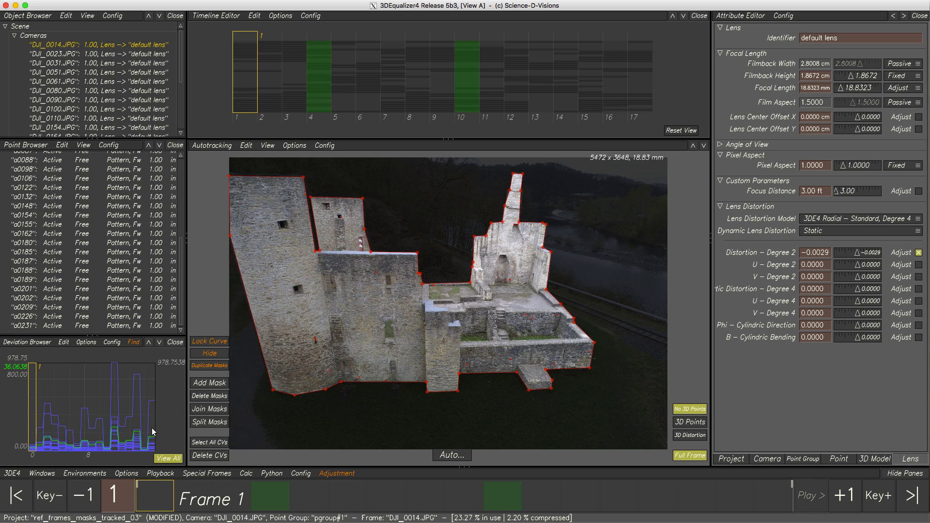
# Select the deviation curves with the highest peaks, inspect them up close, and deselect them with all curves back in view
pyautogui.moveTo(23, 354); pyautogui.dragTo(165, 429)
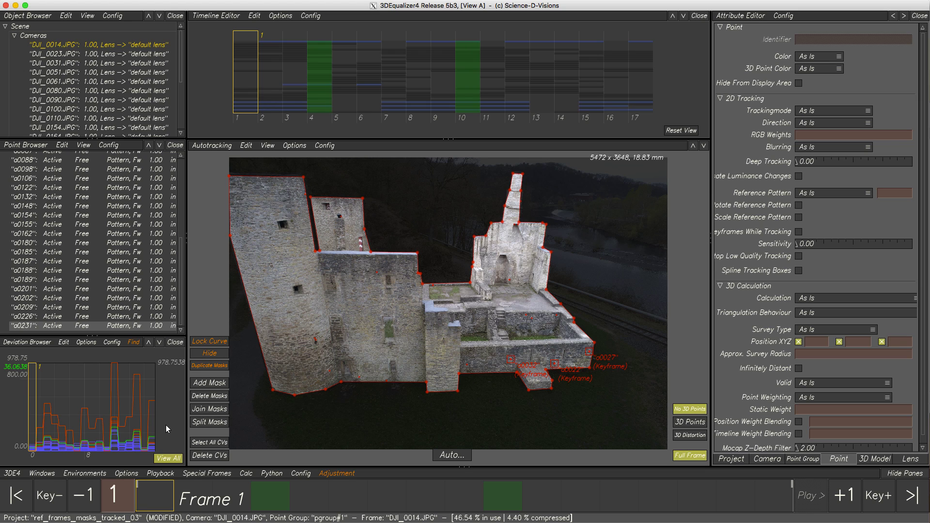
pyautogui.keyDown('ctrl'); pyautogui.moveTo(142, 452); pyautogui.dragTo(197, 502, button='right'); pyautogui.keyUp('ctrl')
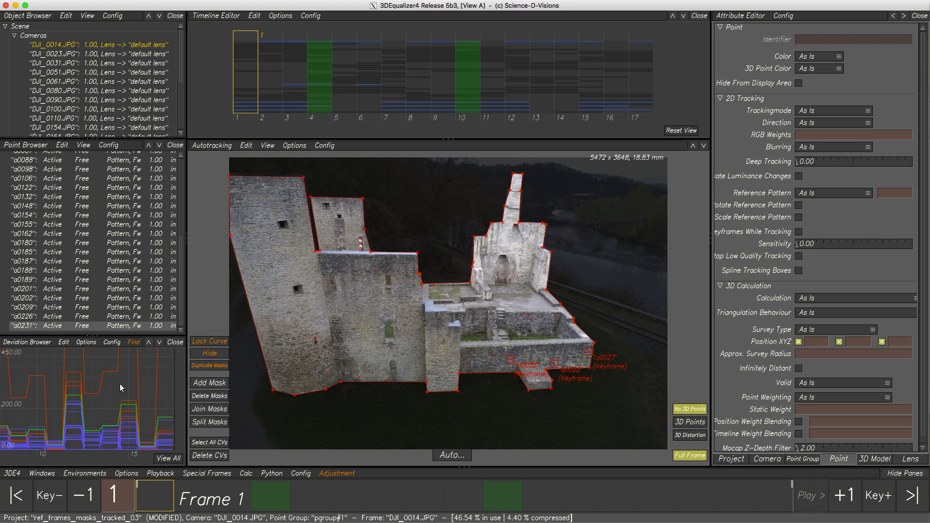
pyautogui.click(165, 458)
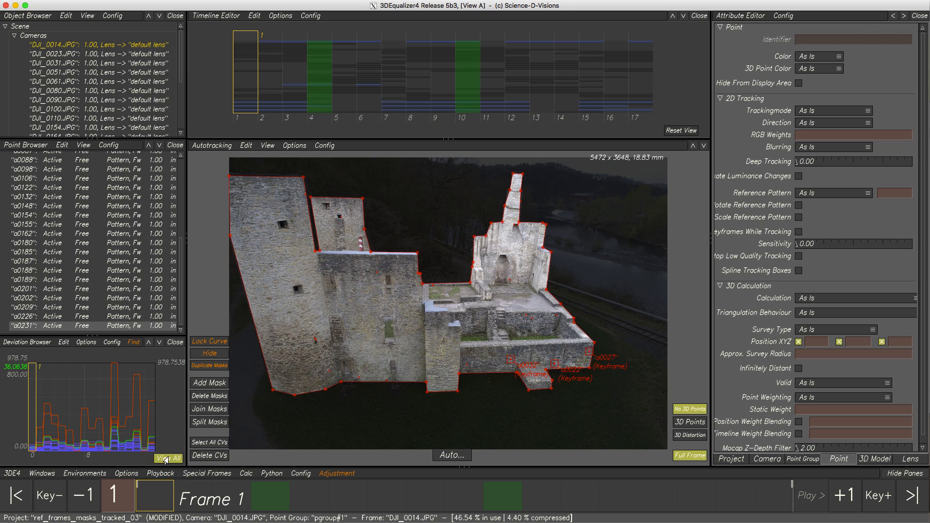
pyautogui.click(172, 424)
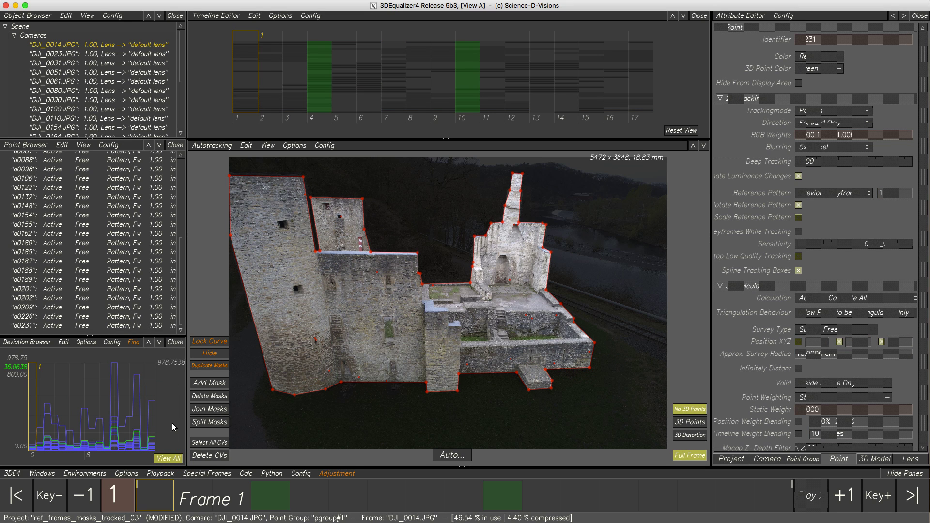
# Switch to manual tracking and find badly tracked points among automatically tracked points only, with results set to Select Only and sensitivity 0.50
pyautogui.click(212, 145)
pyautogui.click(208, 164)
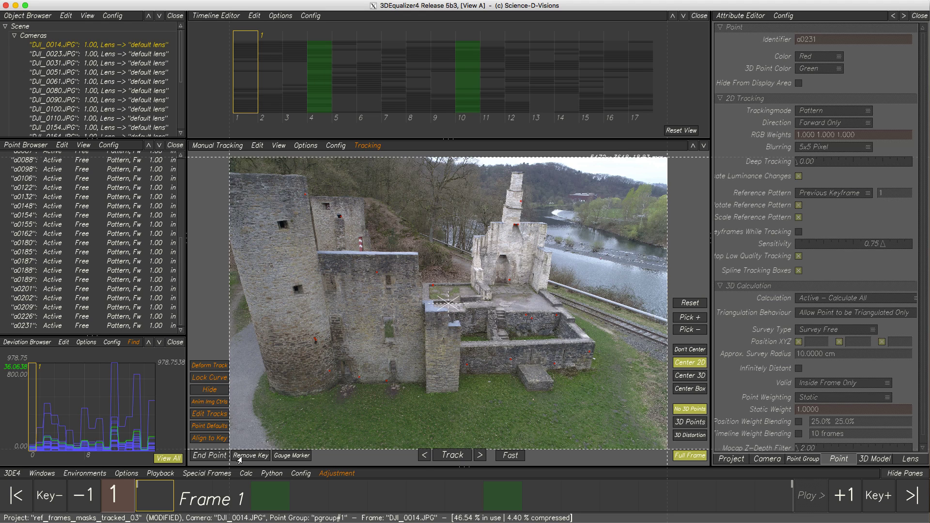
pyautogui.click(245, 473)
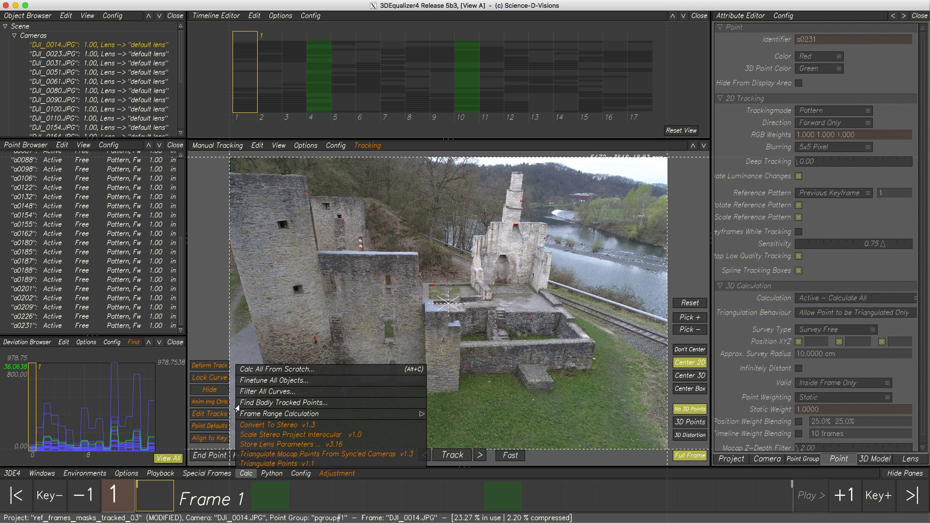
pyautogui.click(266, 403)
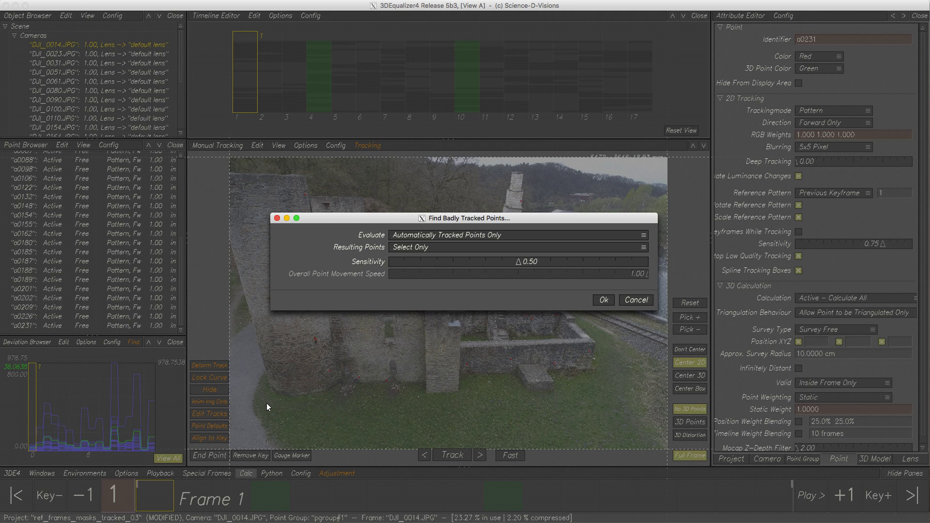
pyautogui.click(423, 236)
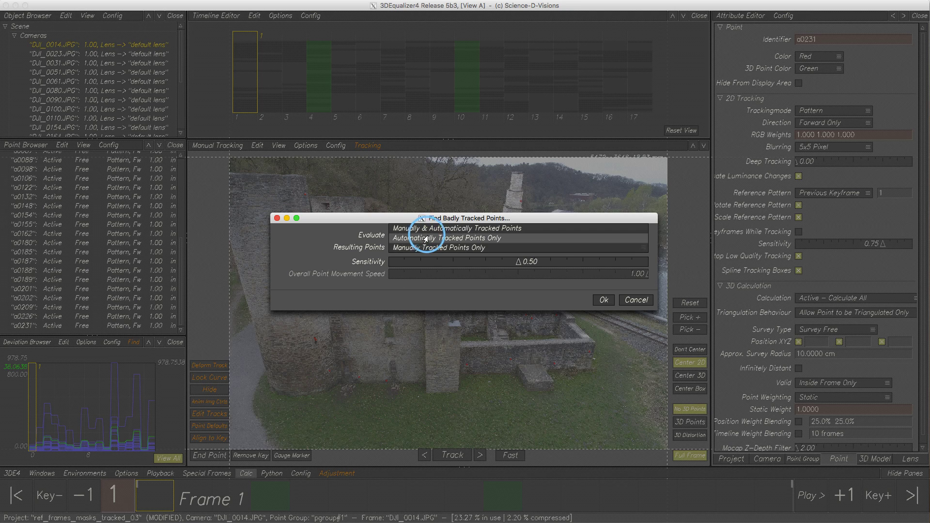
pyautogui.click(434, 238)
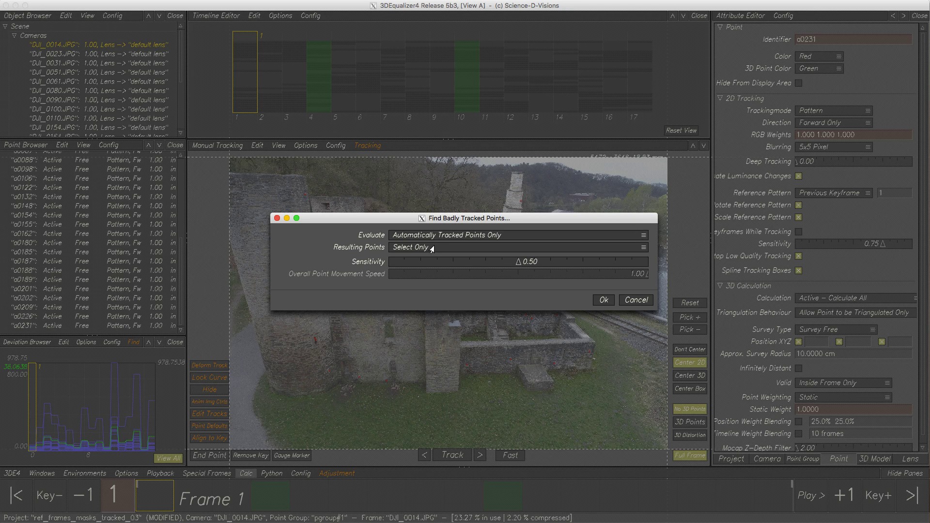
pyautogui.click(432, 248)
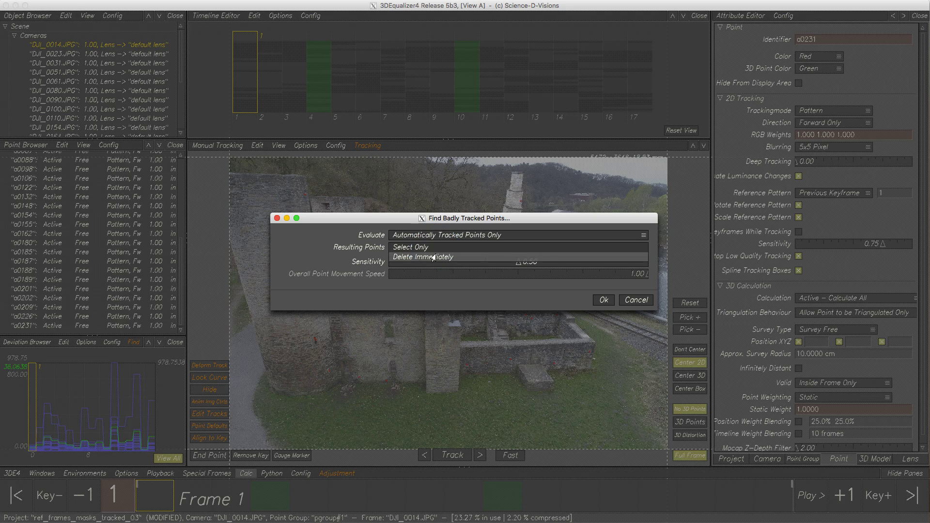
pyautogui.click(435, 250)
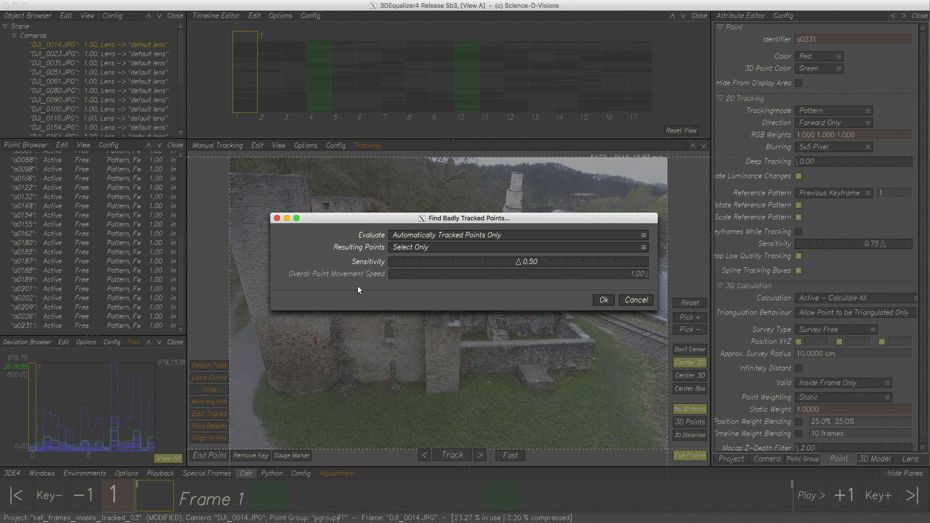
pyautogui.click(604, 300)
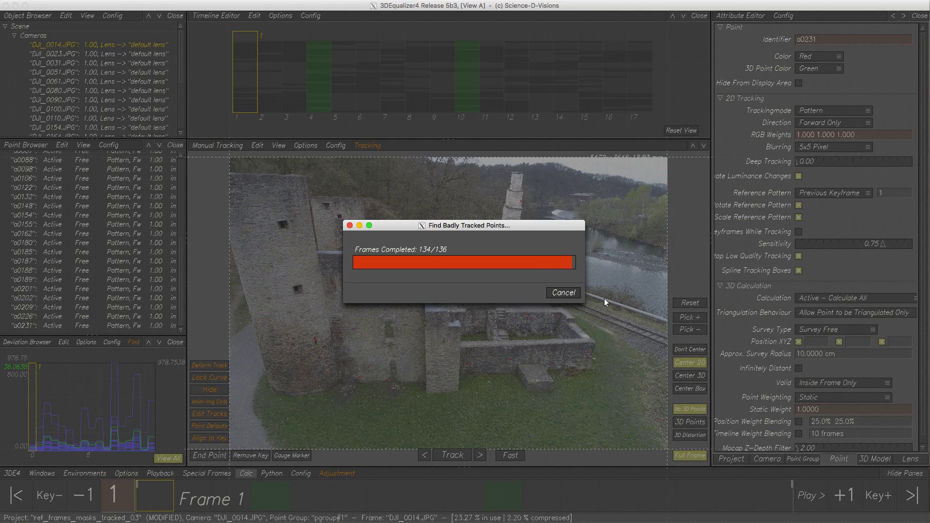
# Check the selected badly tracked points across frames 1 to 17 and delete them
pyautogui.press('Tab')
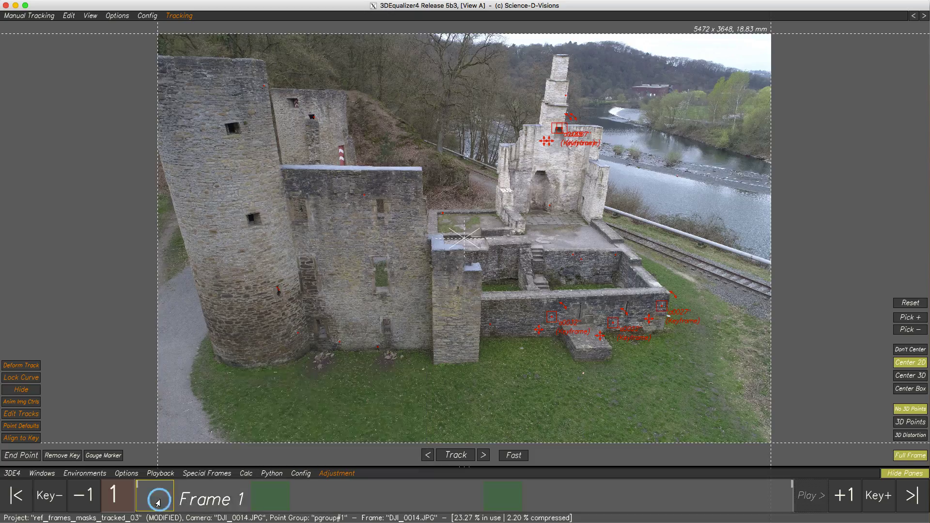
pyautogui.moveTo(155, 498); pyautogui.dragTo(766, 493)
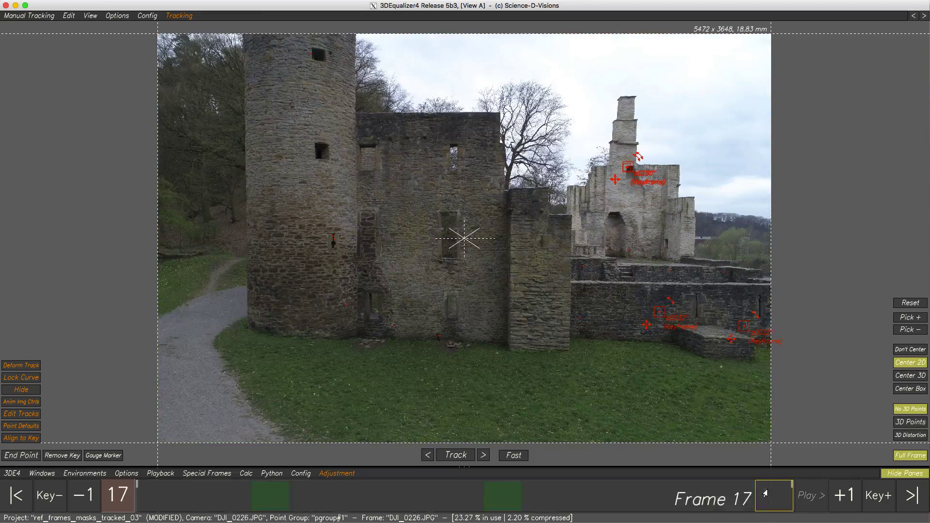
pyautogui.click(159, 504)
pyautogui.press('space')
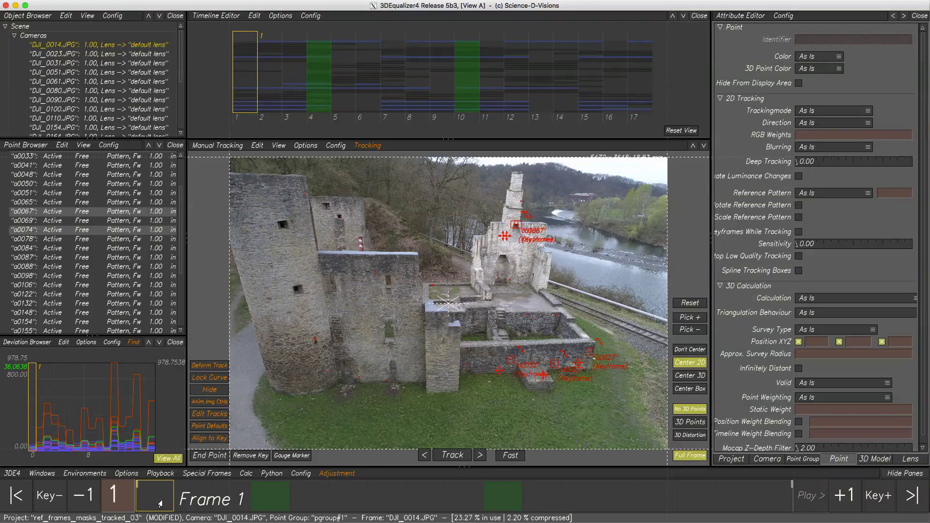
pyautogui.press('Delete')
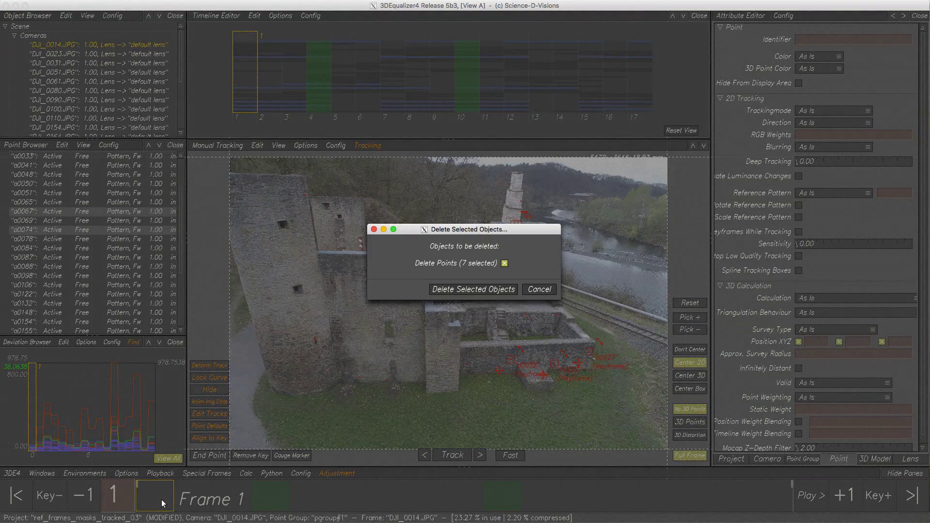
pyautogui.click(471, 289)
# Recalculate all without the deleted points, use the result, and review only the average deviation curve across frames 1 to 17
pyautogui.hotkey('alt', 'c')
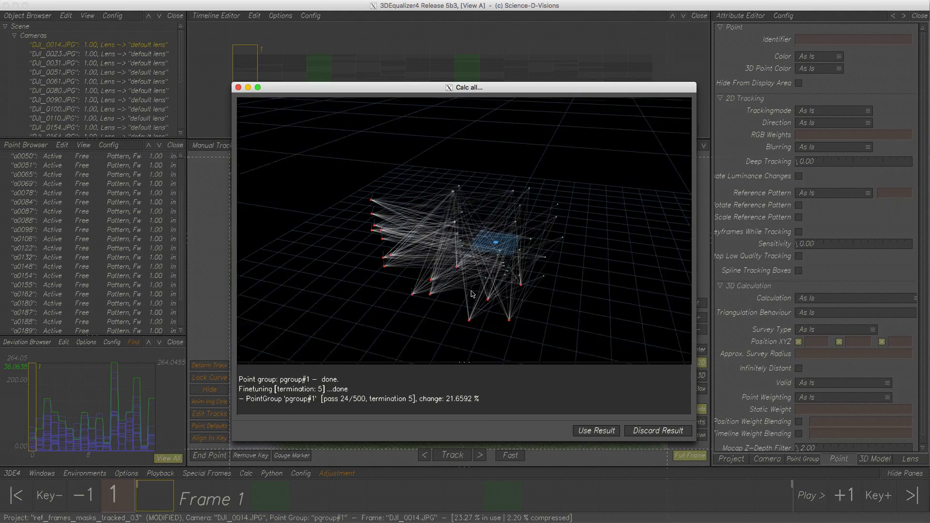
pyautogui.click(588, 429)
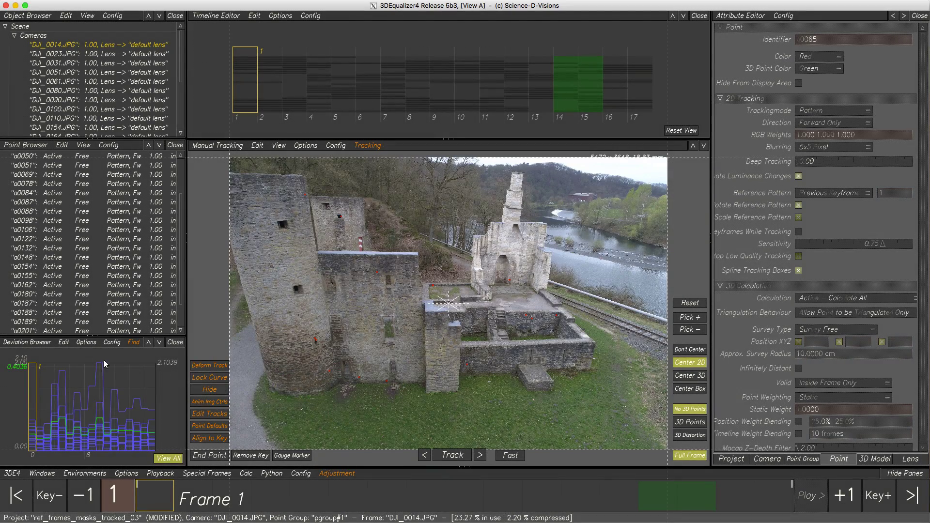
pyautogui.click(38, 345)
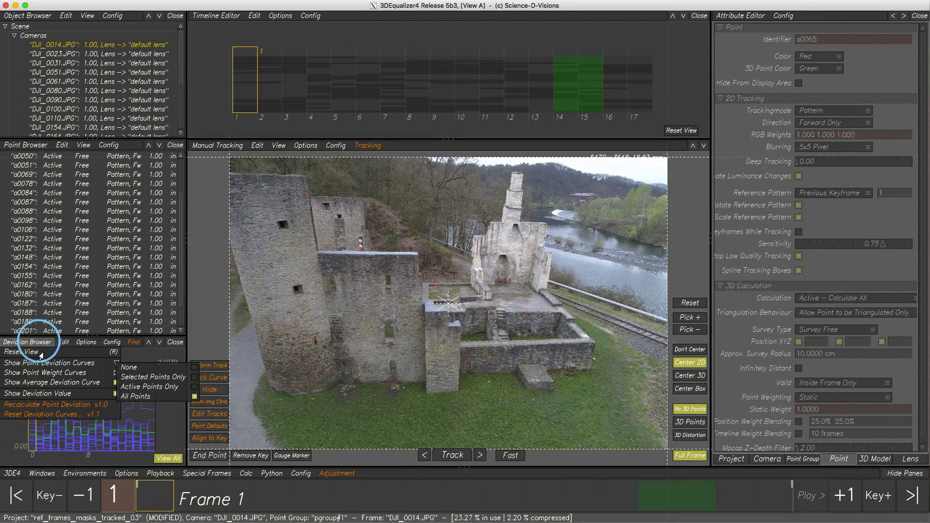
pyautogui.click(124, 370)
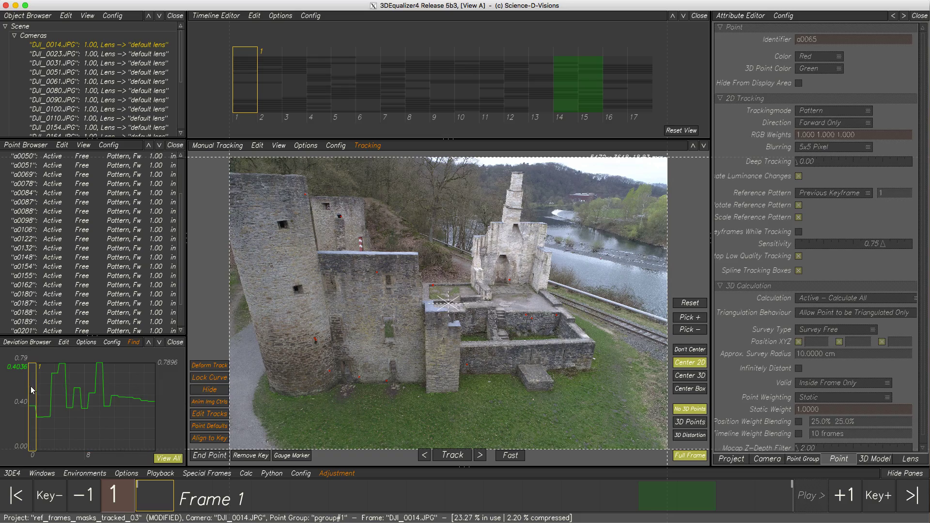
pyautogui.moveTo(32, 388); pyautogui.dragTo(150, 392)
pyautogui.click(146, 497)
# Close the Timeline Editor and switch the main view to the 3D Orientation controls
pyautogui.click(699, 16)
pyautogui.click(203, 16)
pyautogui.click(210, 74)
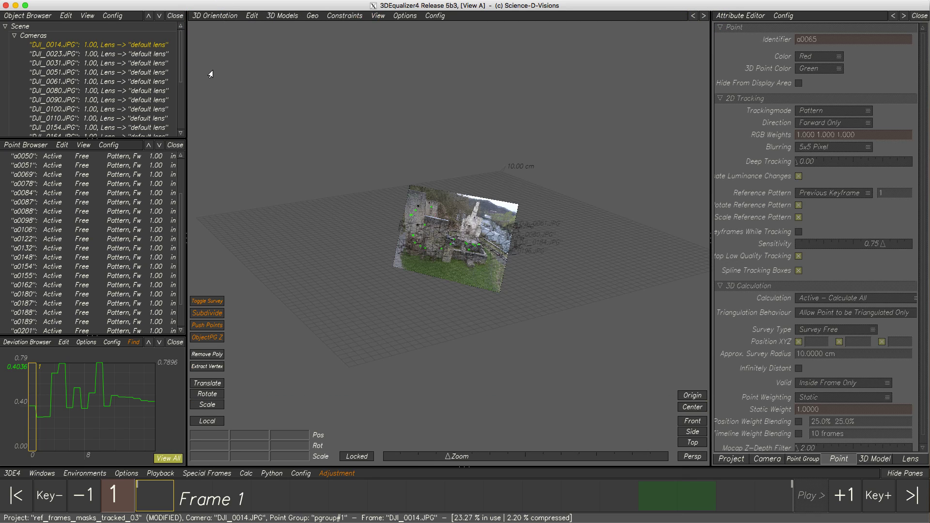
# Hide all image planes in the 3D view and examine the solved cameras and points around the castle
pyautogui.click(377, 16)
pyautogui.click(419, 135)
pyautogui.click(492, 142)
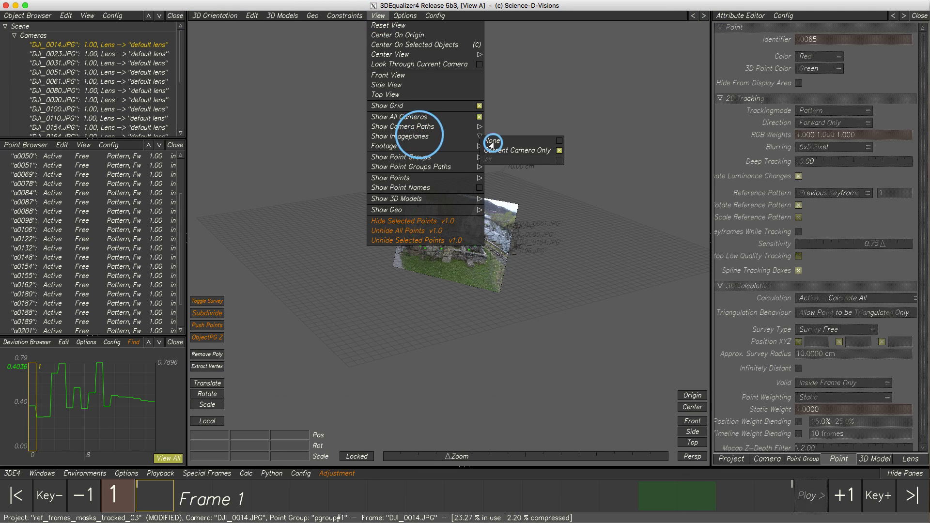
pyautogui.click(378, 16)
pyautogui.keyDown('alt'); pyautogui.moveTo(448, 231); pyautogui.dragTo(453, 266, button='right'); pyautogui.keyUp('alt')
pyautogui.keyDown('alt'); pyautogui.moveTo(454, 265); pyautogui.dragTo(401, 274); pyautogui.keyUp('alt')
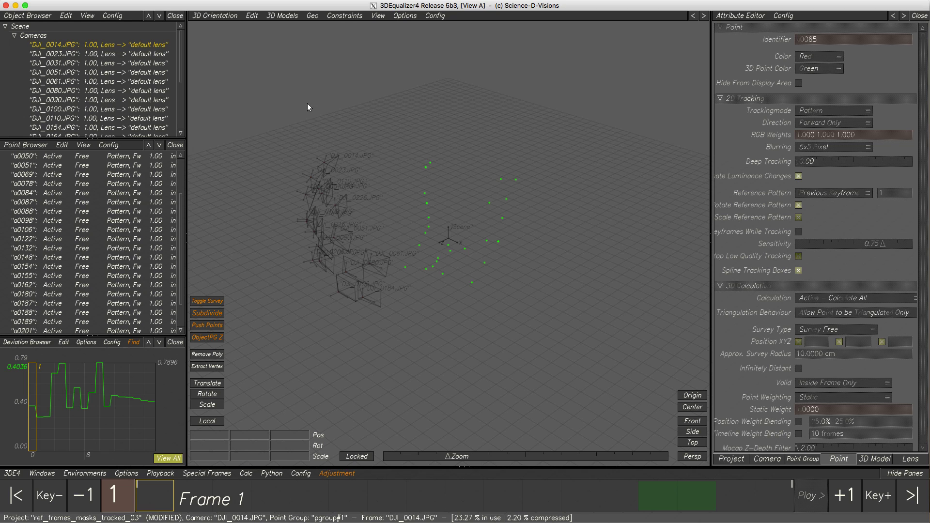
# Autotrack the masked frames again with 50 points per frame, Use 3D Camera Data enabled, and the action Perform Pass 1 Only
pyautogui.click(223, 16)
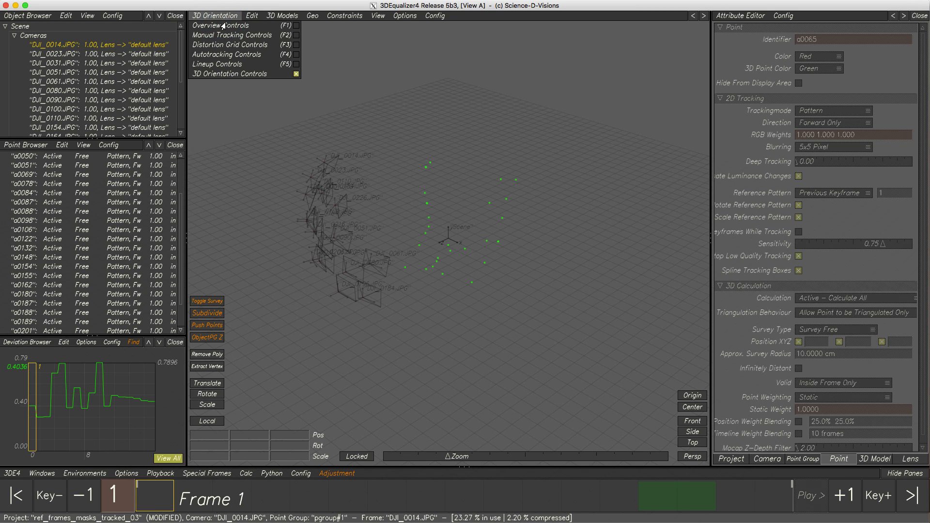
pyautogui.click(223, 55)
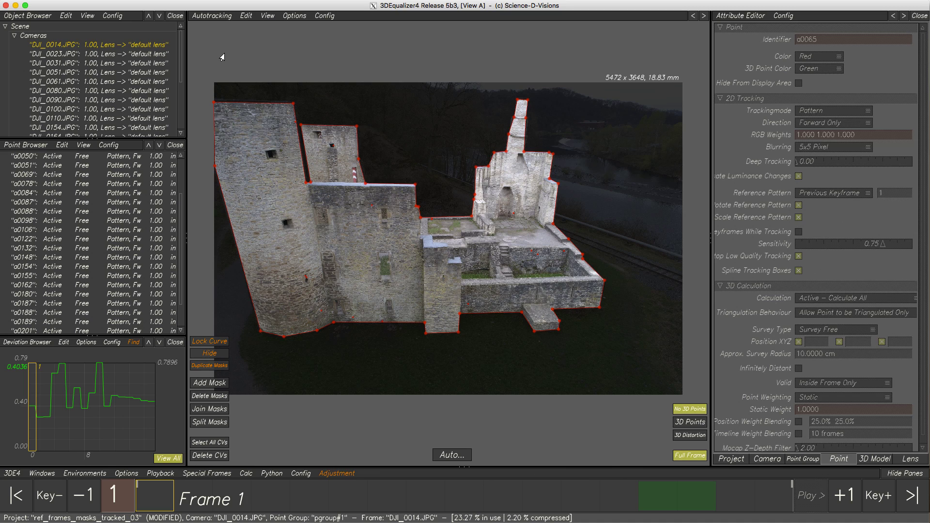
pyautogui.click(450, 455)
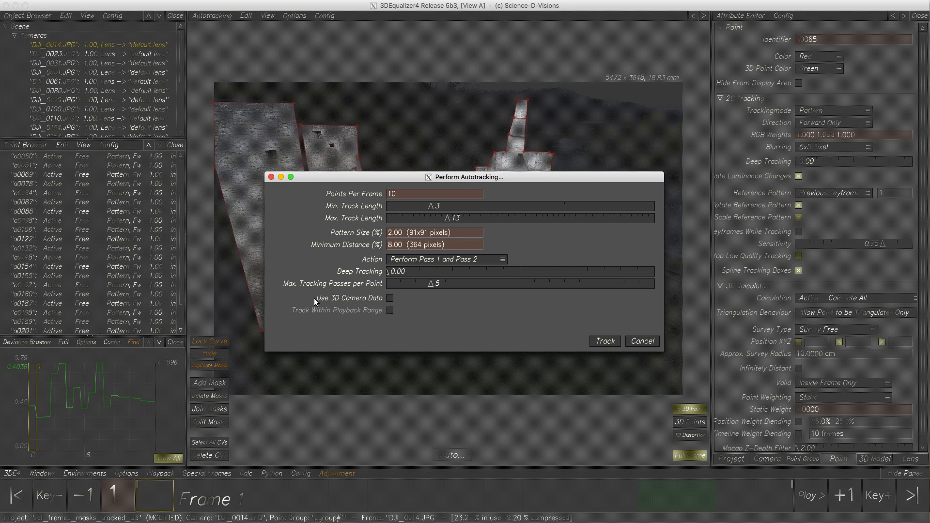
pyautogui.click(389, 298)
pyautogui.doubleClick(391, 194)
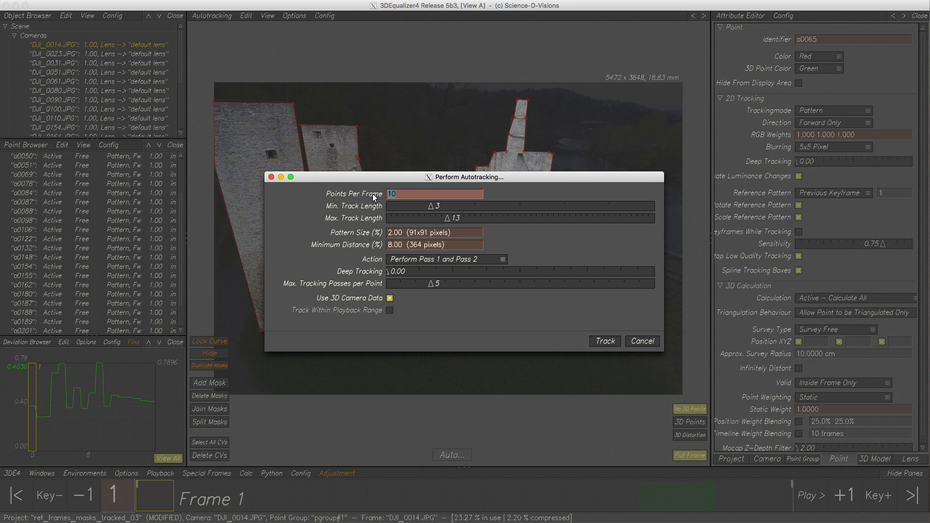
pyautogui.write('50')
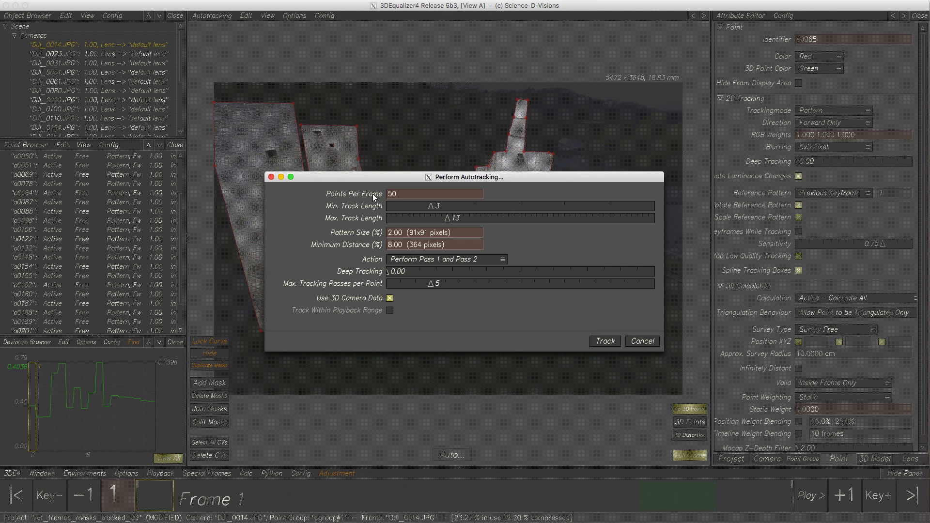
pyautogui.click(473, 260)
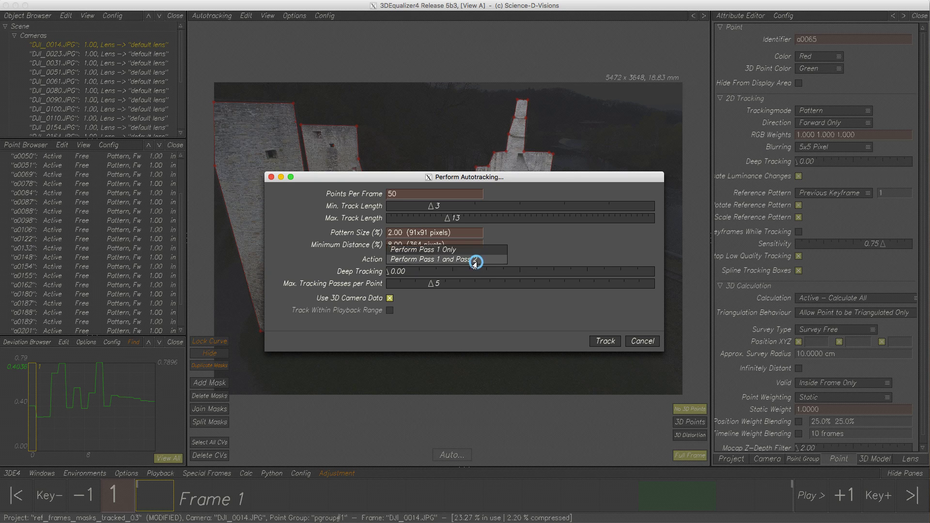
pyautogui.click(477, 252)
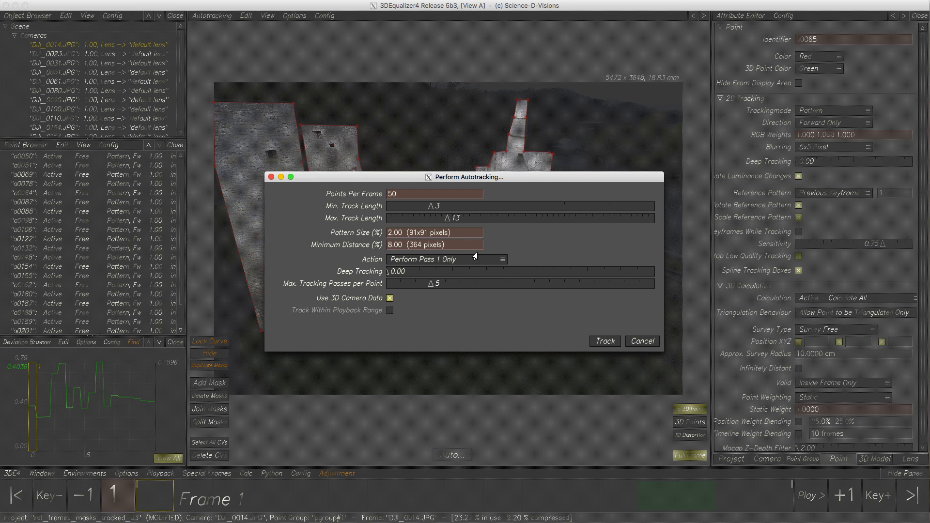
pyautogui.click(606, 342)
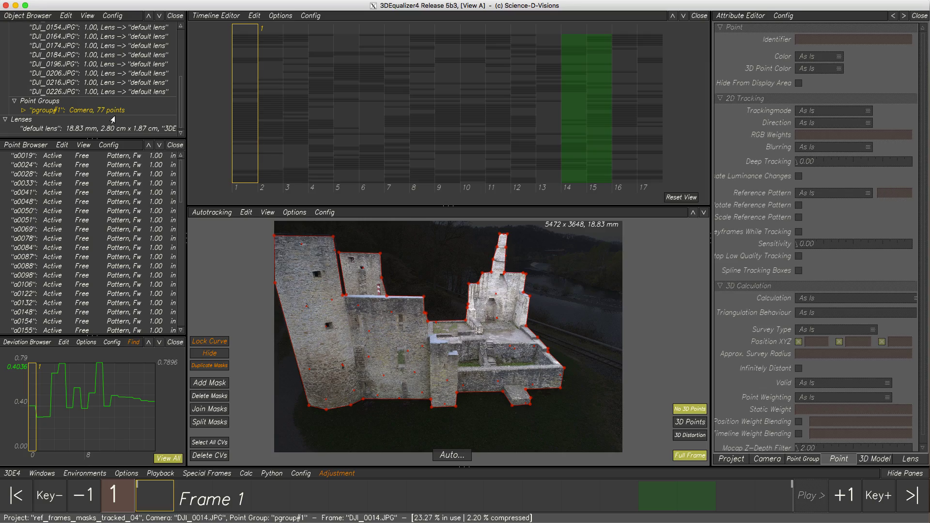
# Recalculate all with the newly tracked points, use the result, and show the deviation curves for all points
pyautogui.hotkey('alt', 'c')
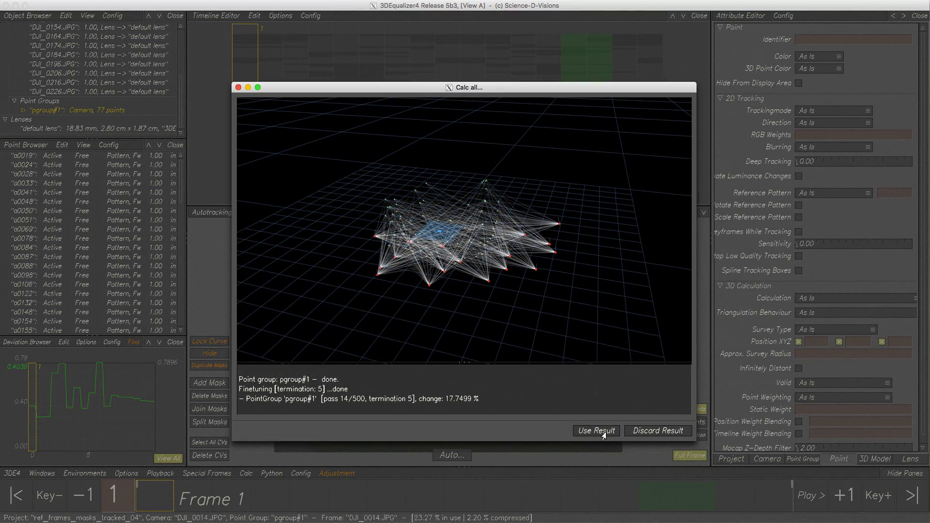
pyautogui.click(596, 430)
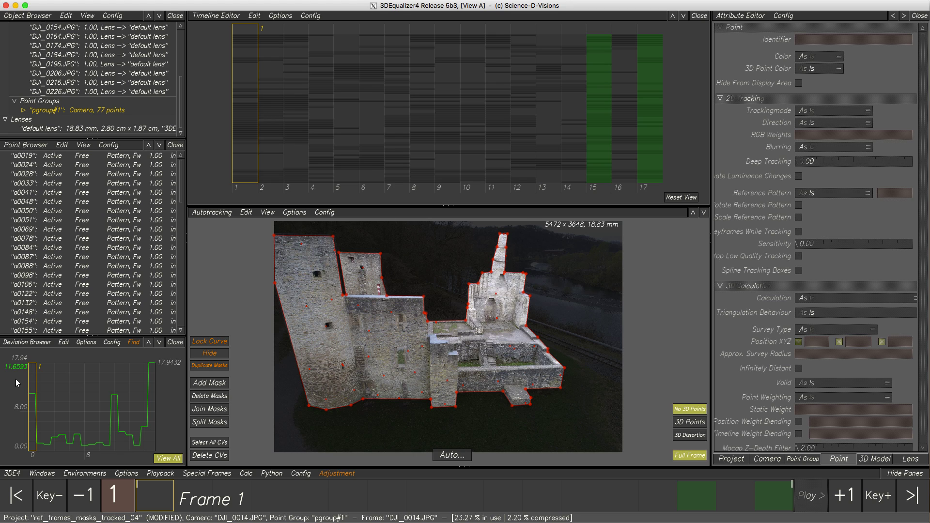
pyautogui.click(35, 343)
pyautogui.moveTo(66, 365)
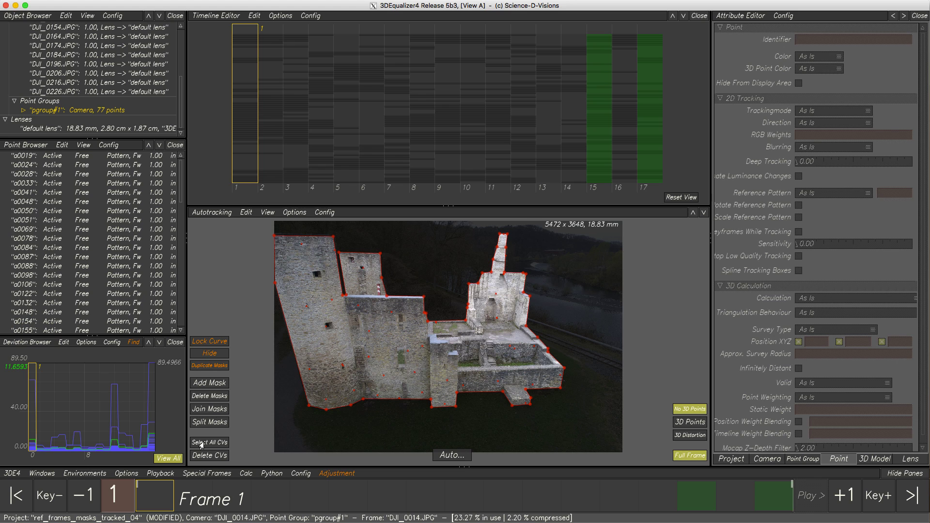
# Find badly tracked points among automatically tracked points only, at sensitivity 0.50, and delete them
pyautogui.click(246, 473)
pyautogui.click(268, 407)
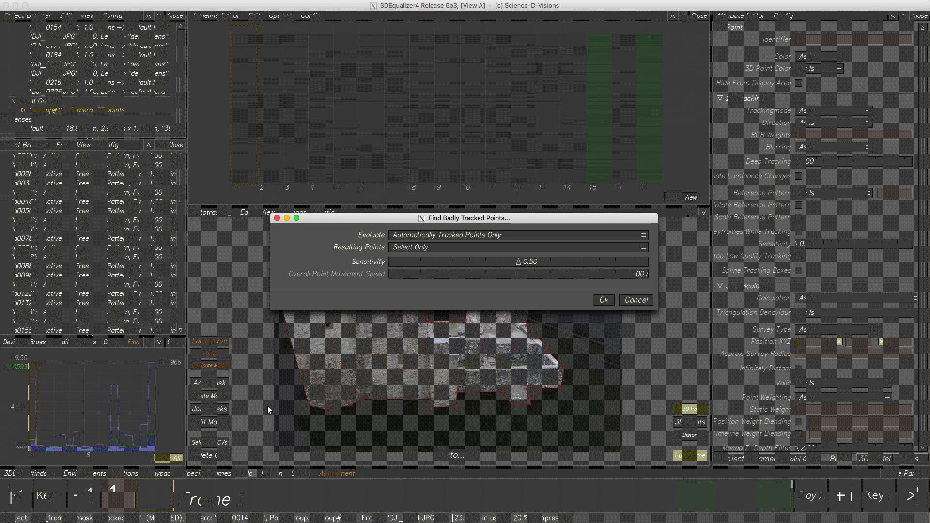
pyautogui.click(436, 247)
pyautogui.click(436, 257)
pyautogui.click(604, 301)
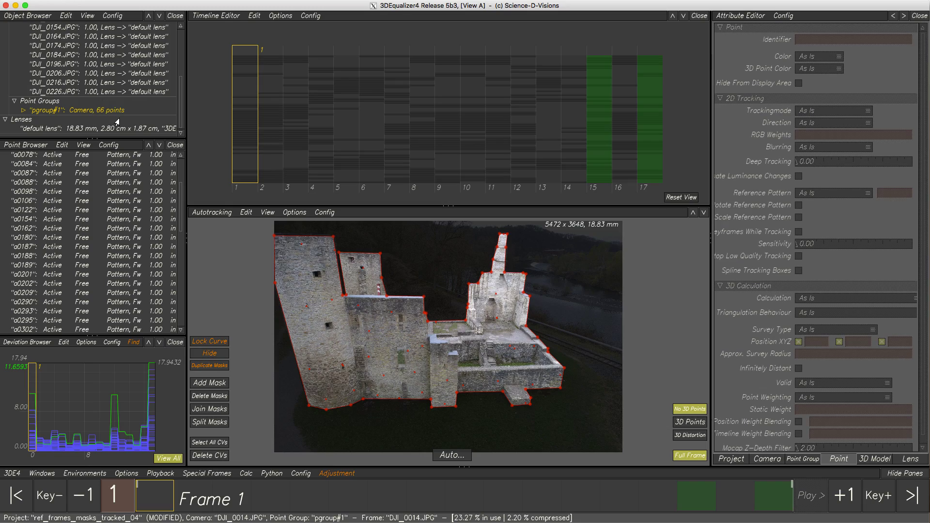
# Recalculate all with the bad points removed, use the result, and check the average deviation curve alone through frame 17
pyautogui.hotkey('alt', 'c')
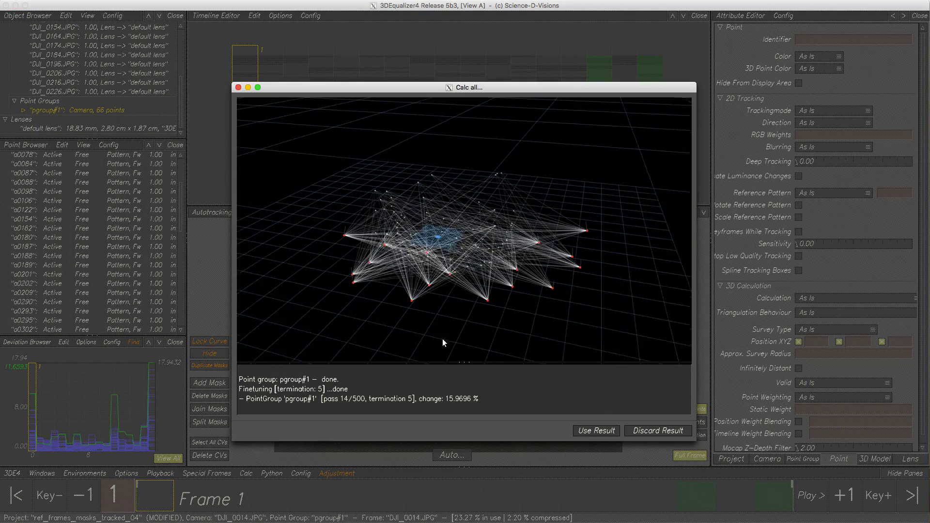
pyautogui.click(592, 431)
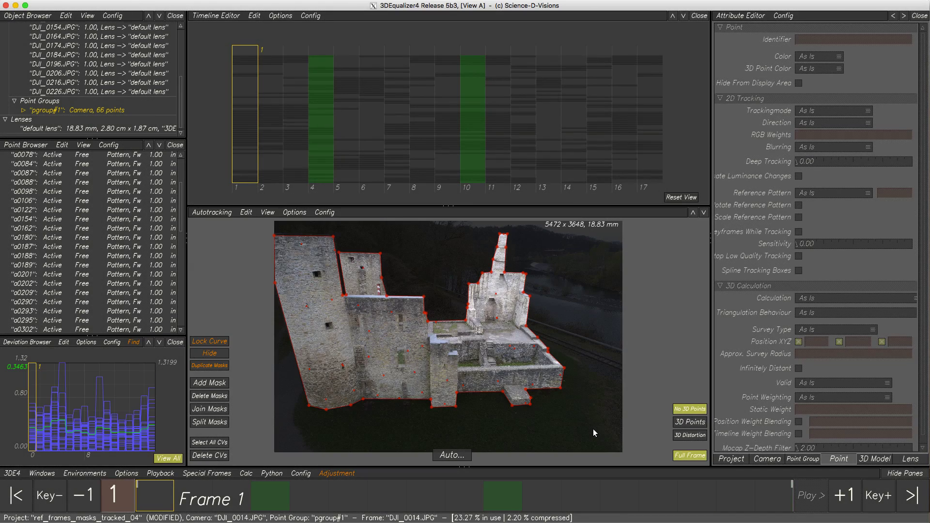
pyautogui.click(30, 342)
pyautogui.moveTo(73, 363)
pyautogui.click(132, 366)
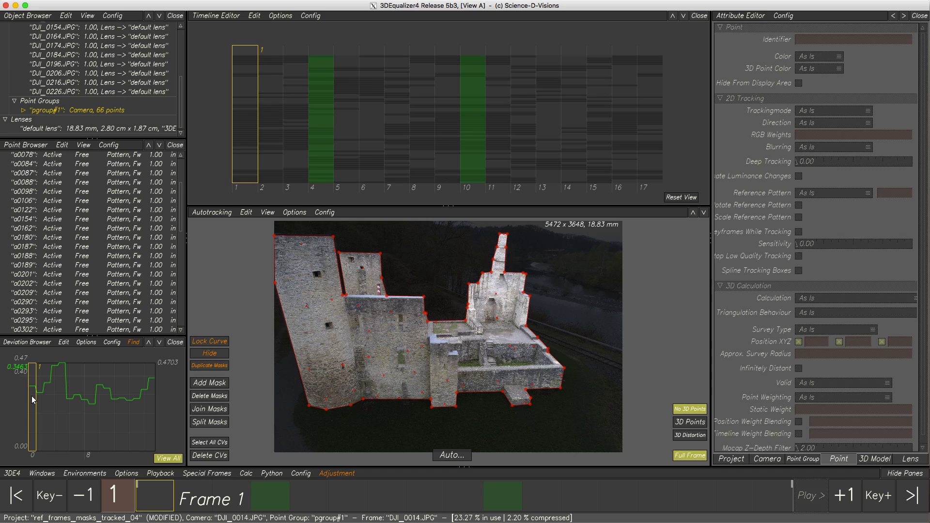
pyautogui.moveTo(32, 396); pyautogui.dragTo(152, 396)
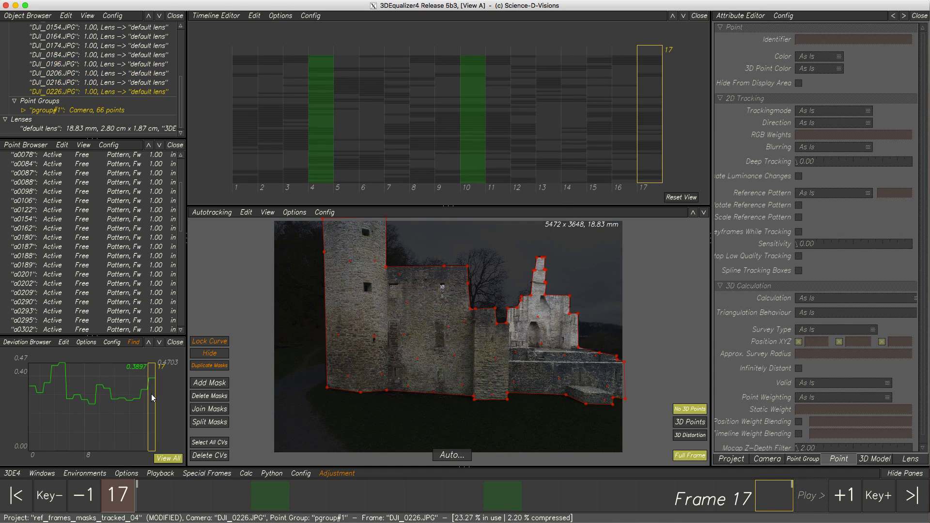
# Close the Timeline Editor, display the lens parameters, and add Parameter Adjustment as a vertical pane beside the Autotracking view
pyautogui.click(699, 16)
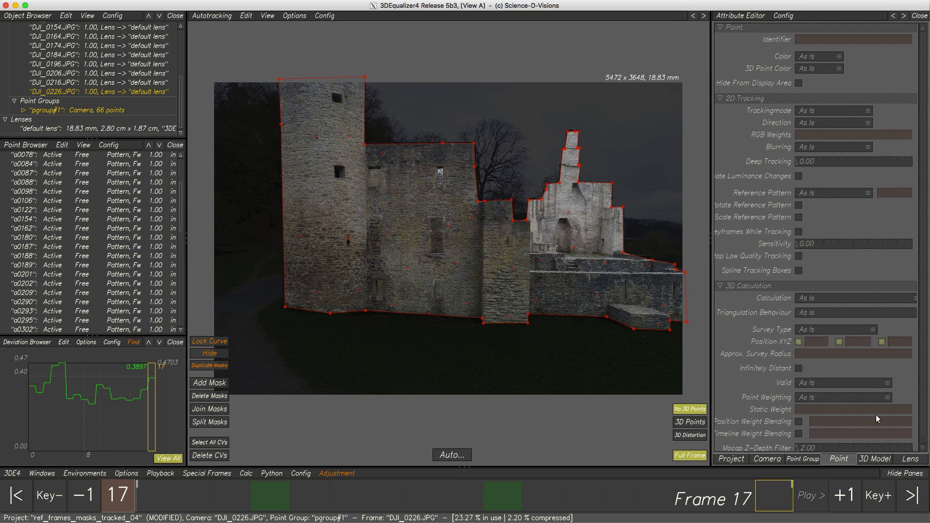
pyautogui.click(910, 461)
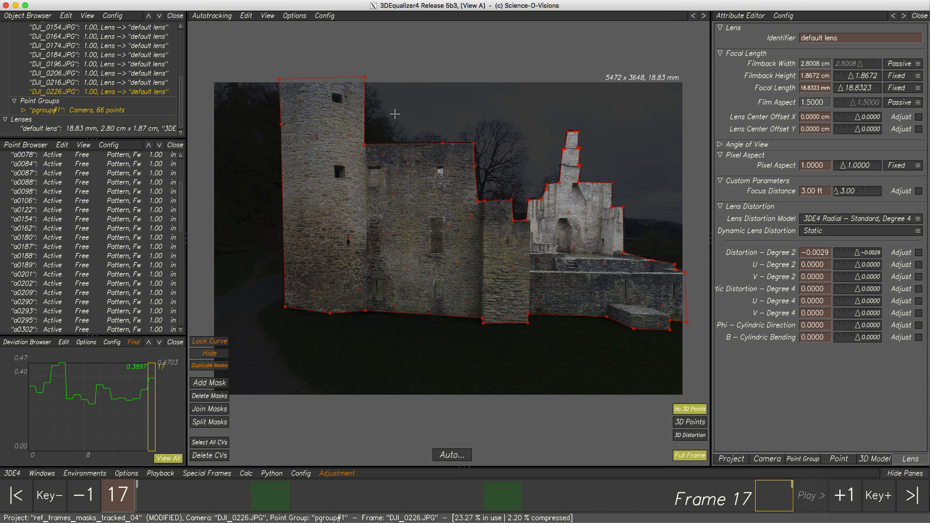
pyautogui.click(324, 15)
pyautogui.moveTo(384, 58)
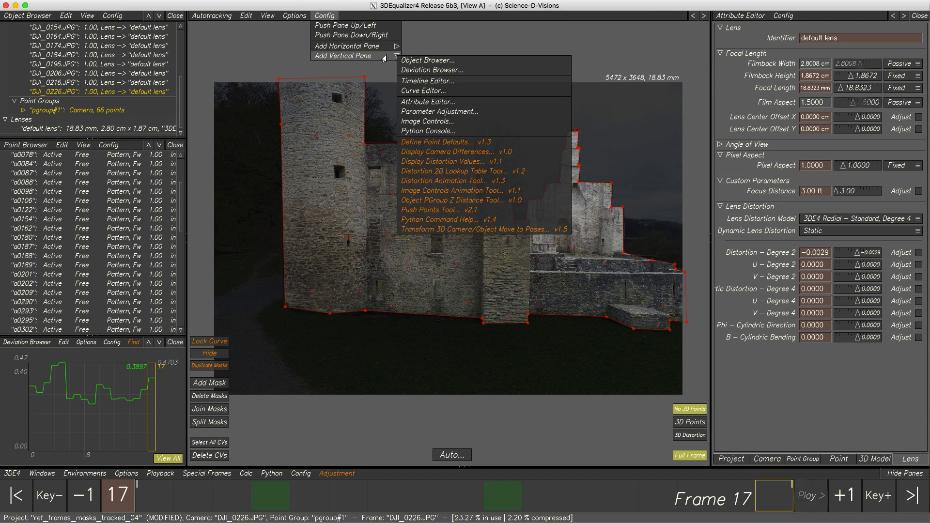
pyautogui.click(450, 113)
pyautogui.moveTo(511, 246); pyautogui.dragTo(496, 246)
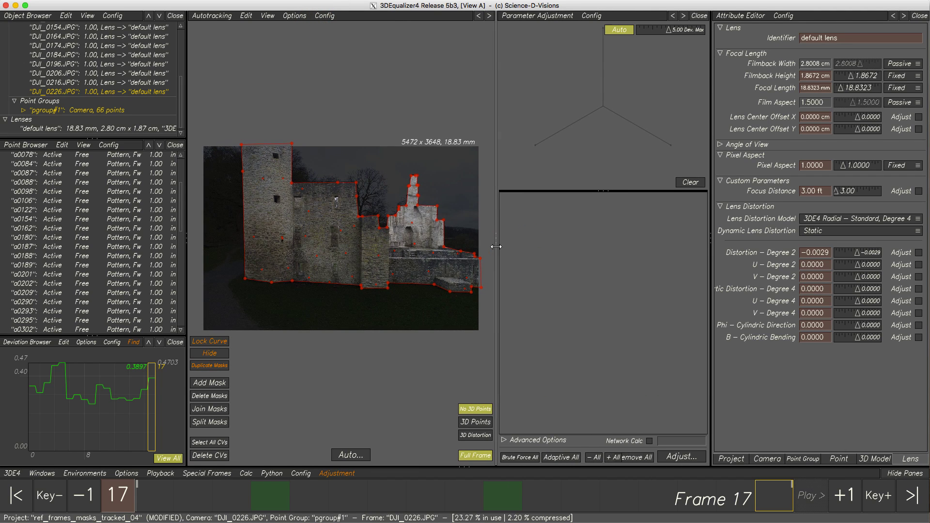
# Set the lens's Focal Length and Distortion – Degree 2 to be adjusted, using the Adaptive method for both
pyautogui.click(897, 87)
pyautogui.click(894, 98)
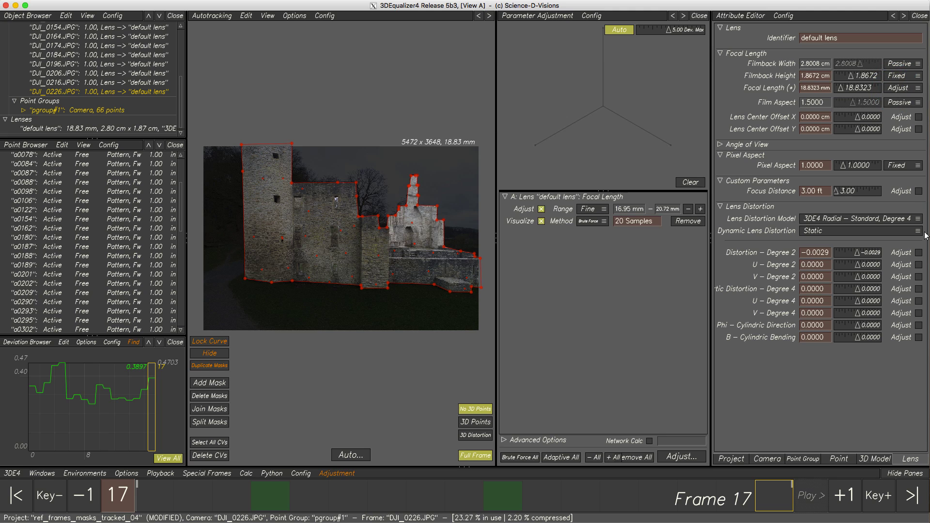
pyautogui.click(918, 252)
pyautogui.click(562, 457)
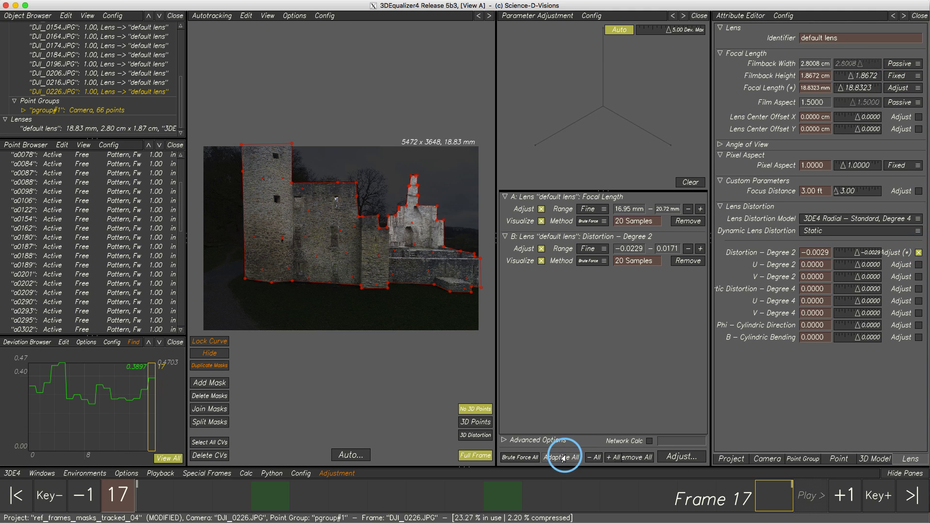
# Run the lens parameter adjustment, accept the best values found, then recalculate all and use the result
pyautogui.click(678, 457)
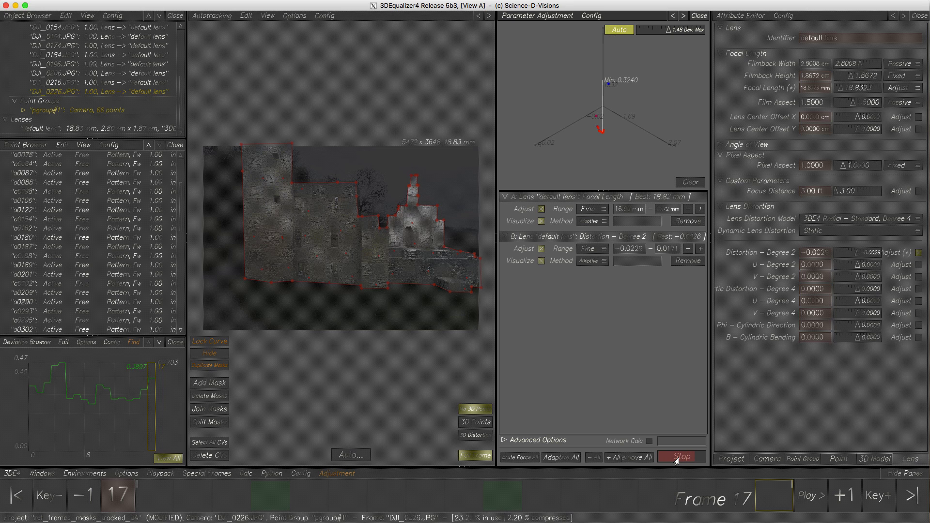
pyautogui.click(677, 458)
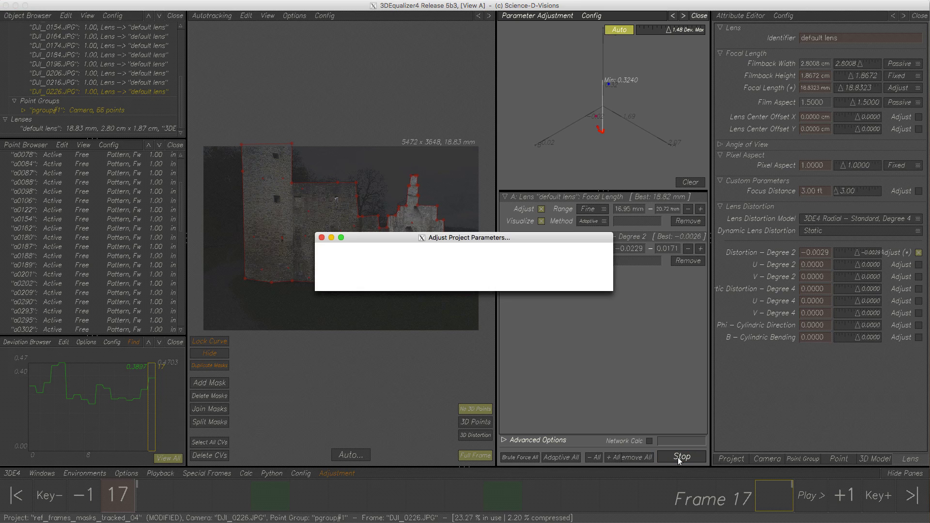
pyautogui.click(529, 283)
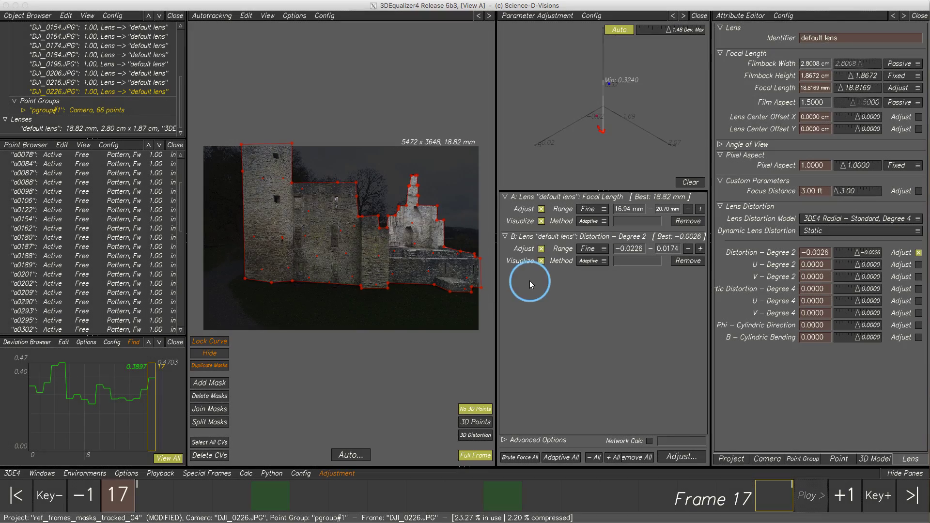
pyautogui.hotkey('alt', 'c')
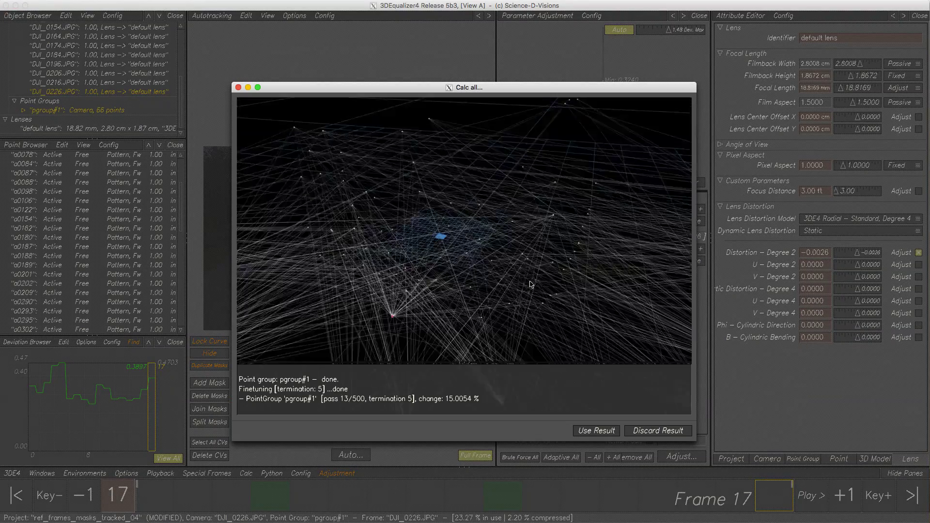
pyautogui.click(584, 431)
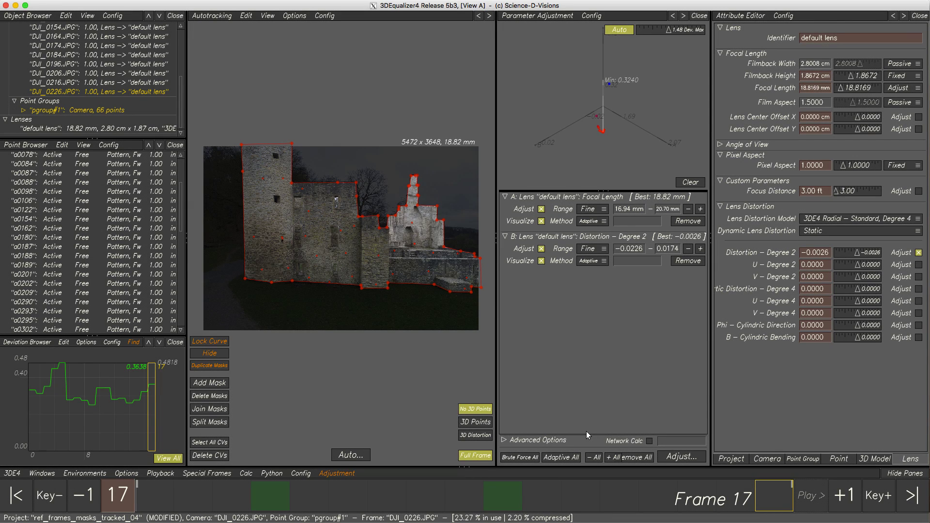
# Close the Parameter Adjustment pane, switch to the 3D Orientation view, and inspect the calculated points and camera positions
pyautogui.click(700, 16)
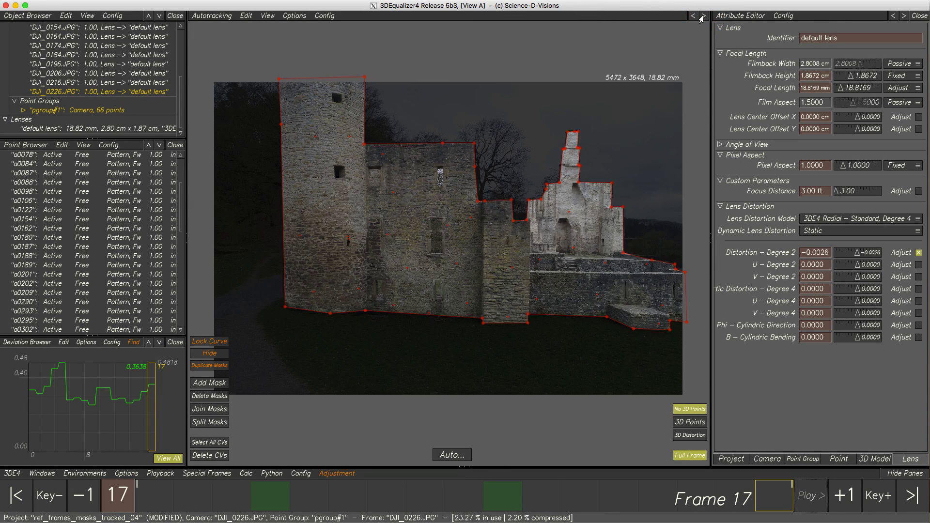
pyautogui.click(215, 16)
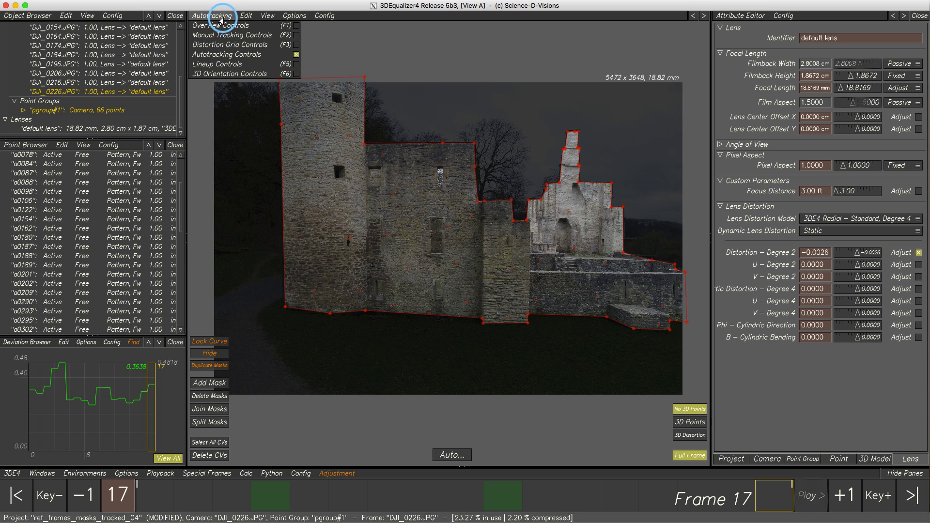
pyautogui.click(218, 74)
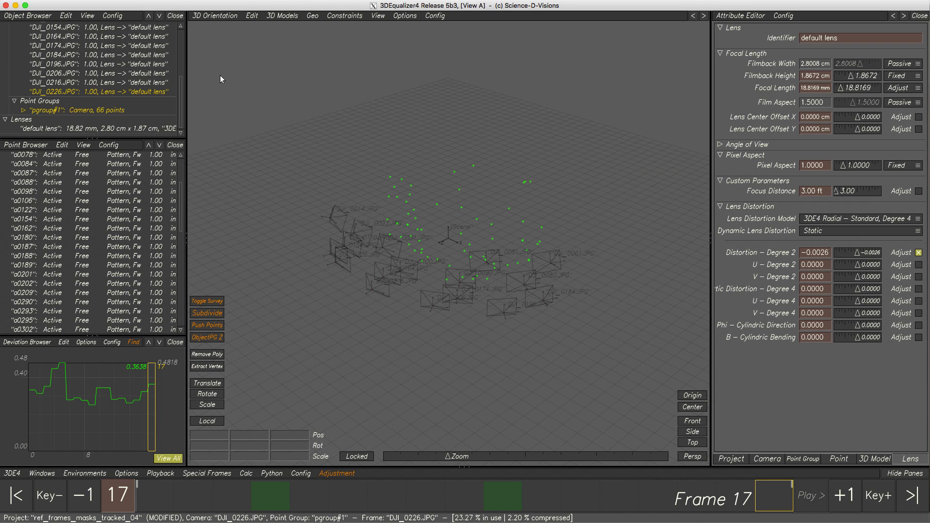
pyautogui.moveTo(367, 285); pyautogui.dragTo(590, 288, button='middle')
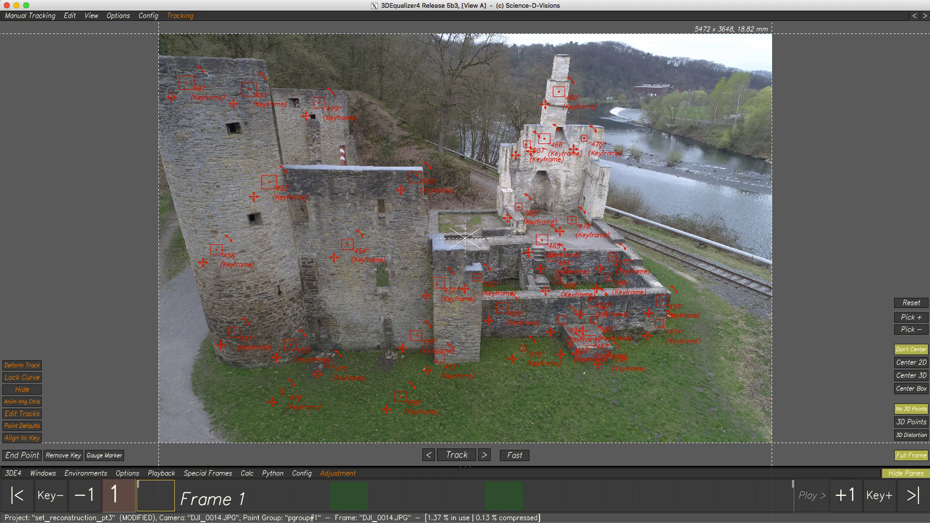
# Dismiss the tutorial data download page and review the manually tracked castle points from frame 1 through frame 17 and back
pyautogui.click(589, 509)
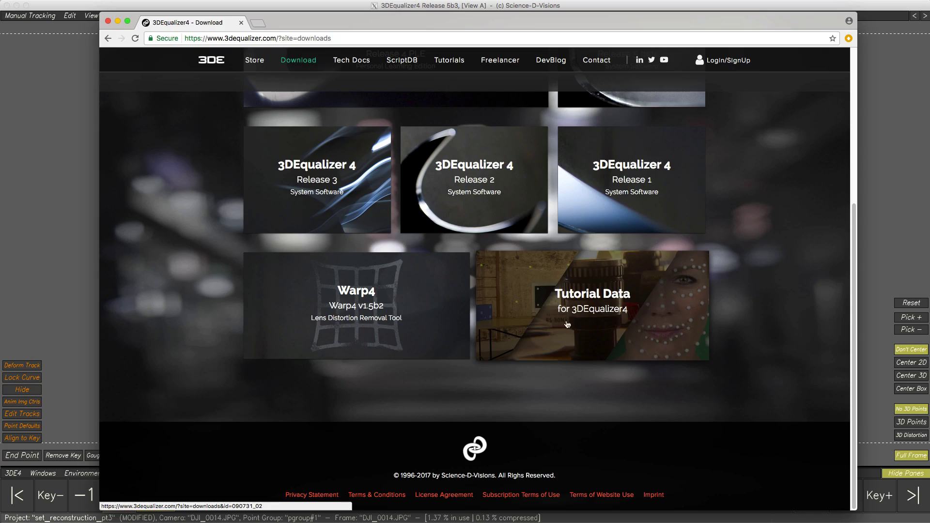
pyautogui.click(117, 21)
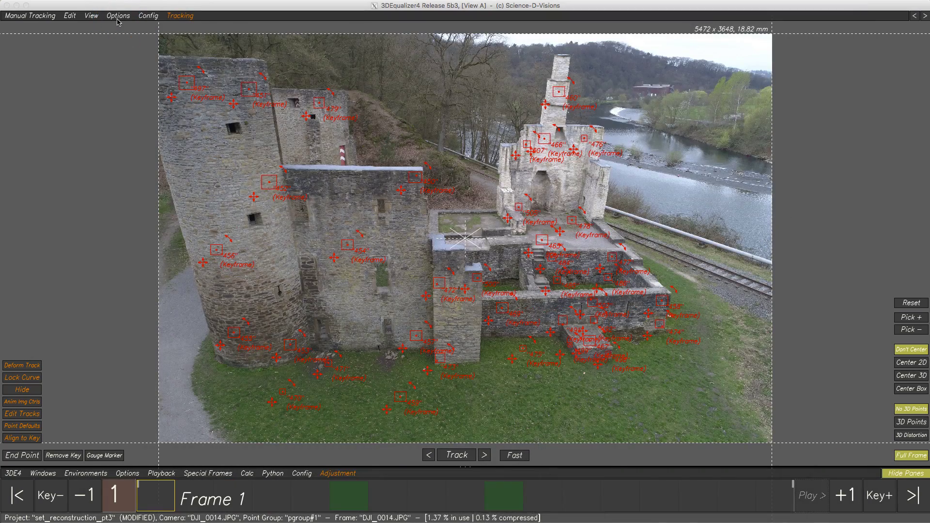
pyautogui.moveTo(151, 494); pyautogui.dragTo(761, 491)
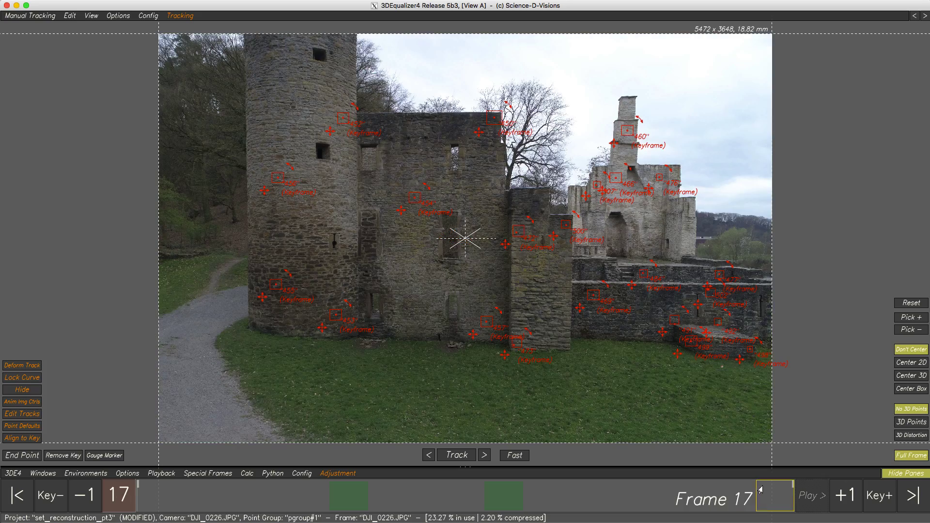
pyautogui.click(164, 498)
# Show the side panes, inspect the survey points and cameras in the 3D Orientation view, and check the deviation curve through frame 17
pyautogui.press('Tab')
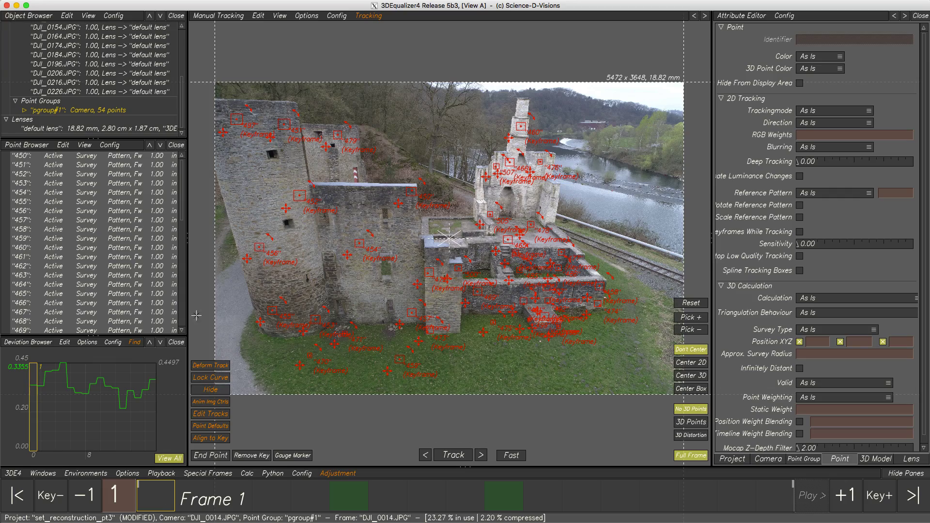
pyautogui.click(213, 16)
pyautogui.click(208, 73)
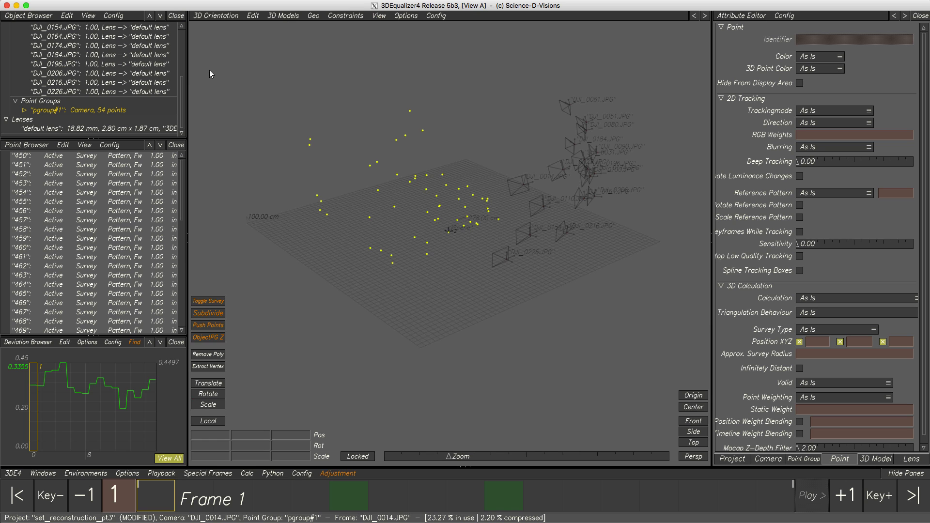
pyautogui.keyDown('alt'); pyautogui.moveTo(473, 212); pyautogui.dragTo(471, 309, button='right'); pyautogui.keyUp('alt')
pyautogui.keyDown('alt'); pyautogui.moveTo(471, 309); pyautogui.dragTo(431, 365, button='middle'); pyautogui.keyUp('alt')
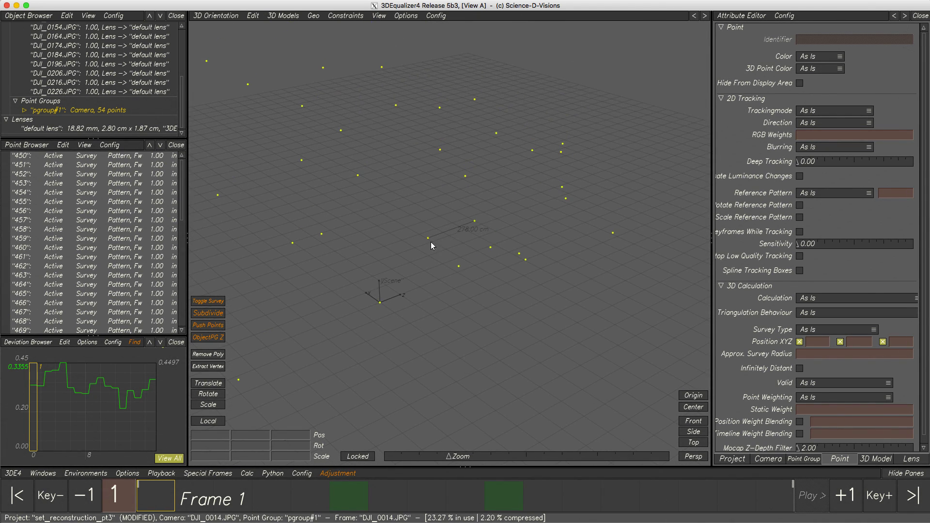
pyautogui.keyDown('alt'); pyautogui.moveTo(414, 346); pyautogui.dragTo(363, 267); pyautogui.keyUp('alt')
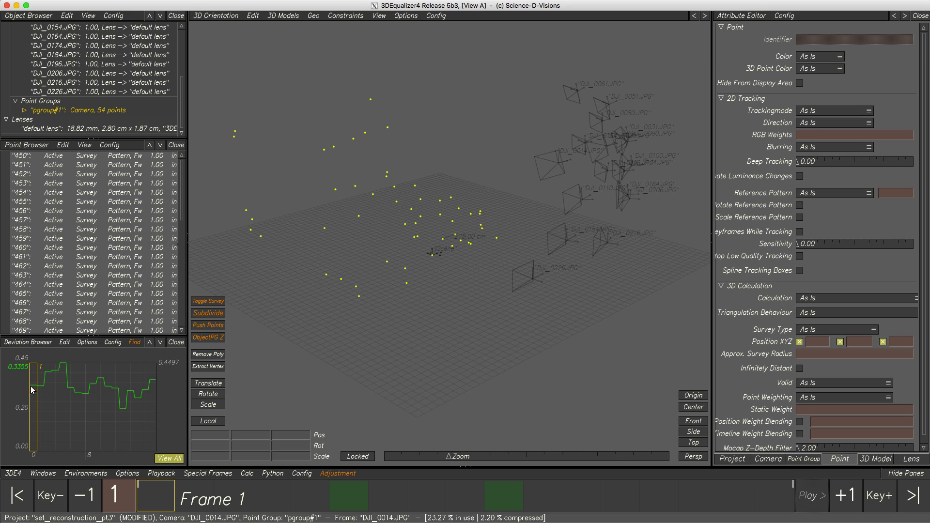
pyautogui.moveTo(37, 387); pyautogui.dragTo(153, 388)
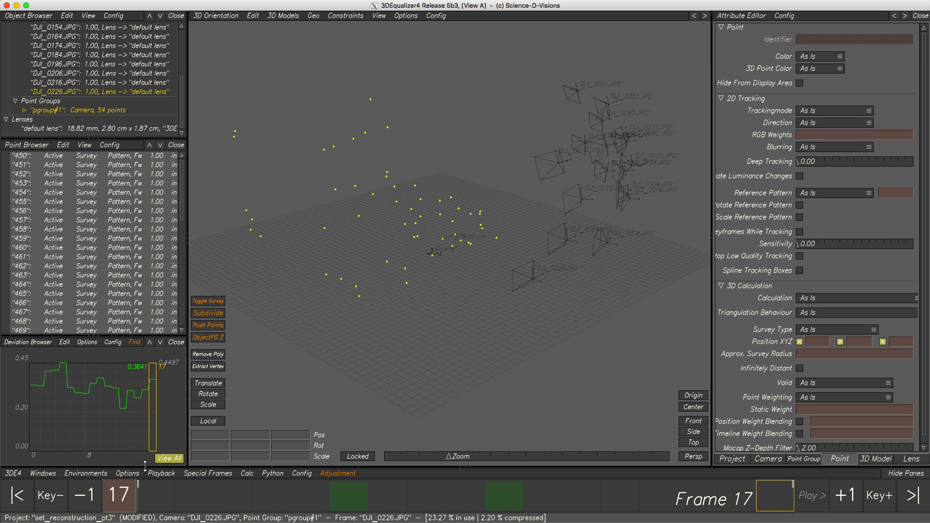
pyautogui.click(154, 493)
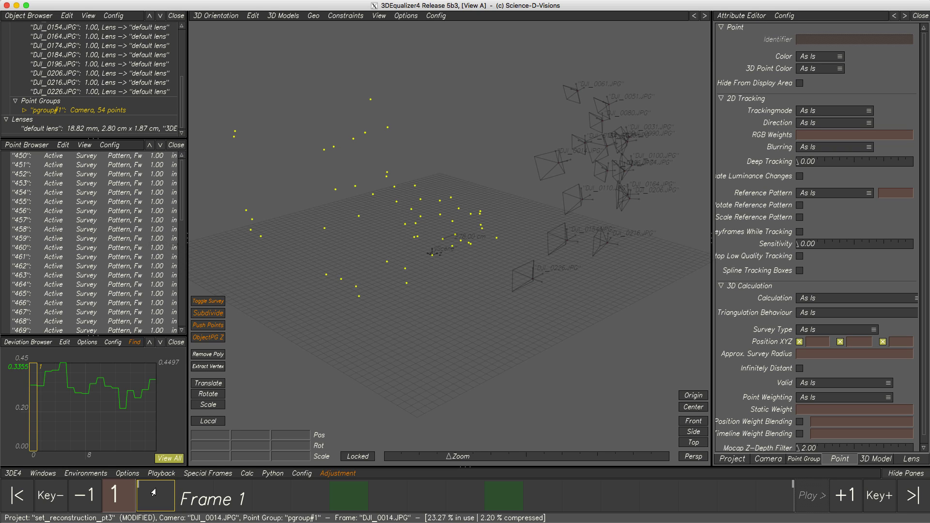
# Return to the Manual Tracking view, deselect all points, and review the reference frames from 1 to 17 and back
pyautogui.click(213, 15)
pyautogui.click(213, 28)
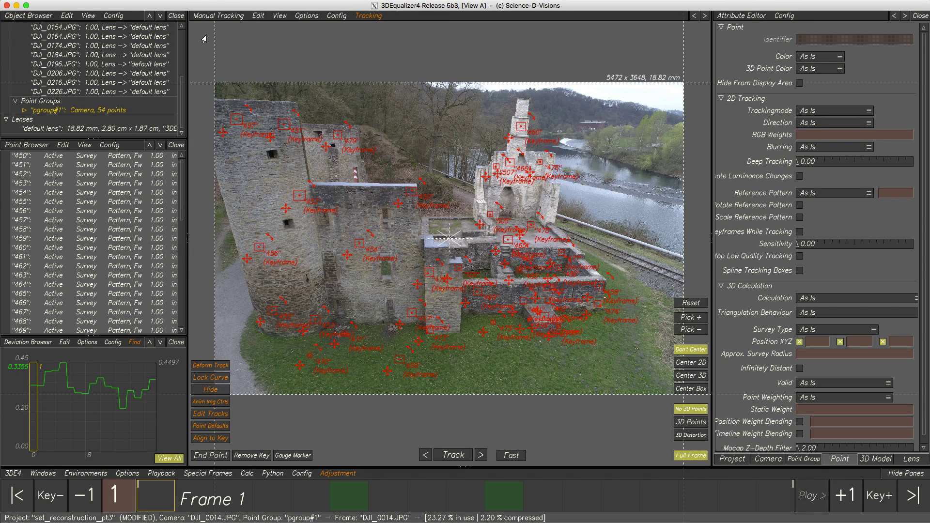
pyautogui.click(217, 44)
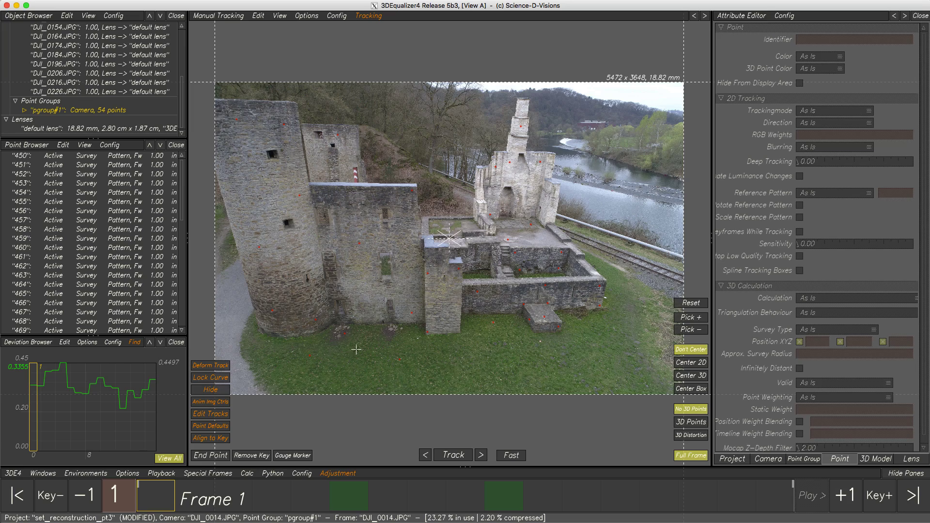
pyautogui.click(188, 498)
pyautogui.moveTo(188, 498); pyautogui.dragTo(761, 491)
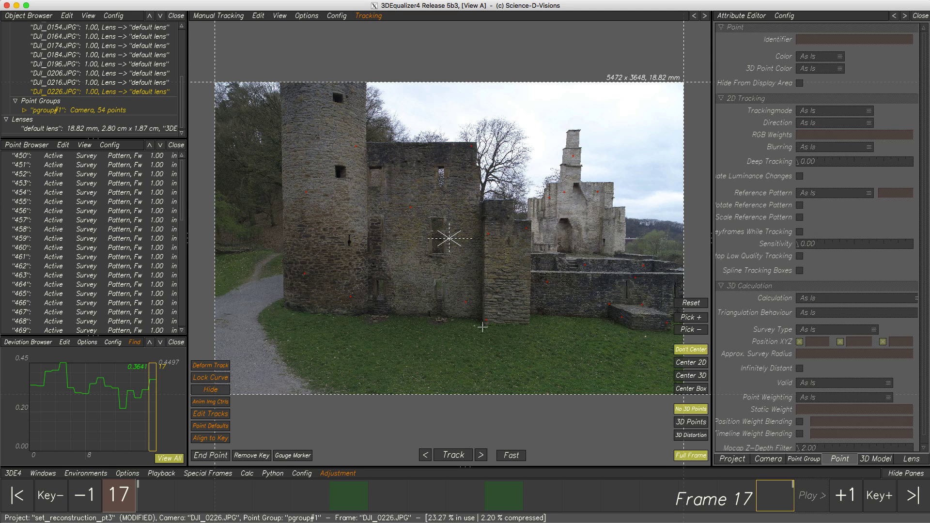
pyautogui.click(162, 491)
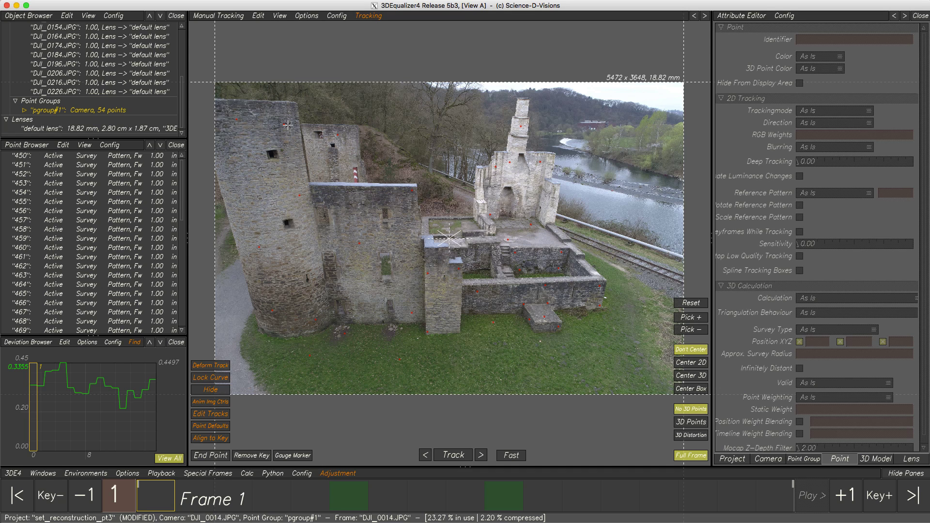
# Examine the deselected point cloud together with the camera positions in the 3D Orientation view
pyautogui.click(224, 16)
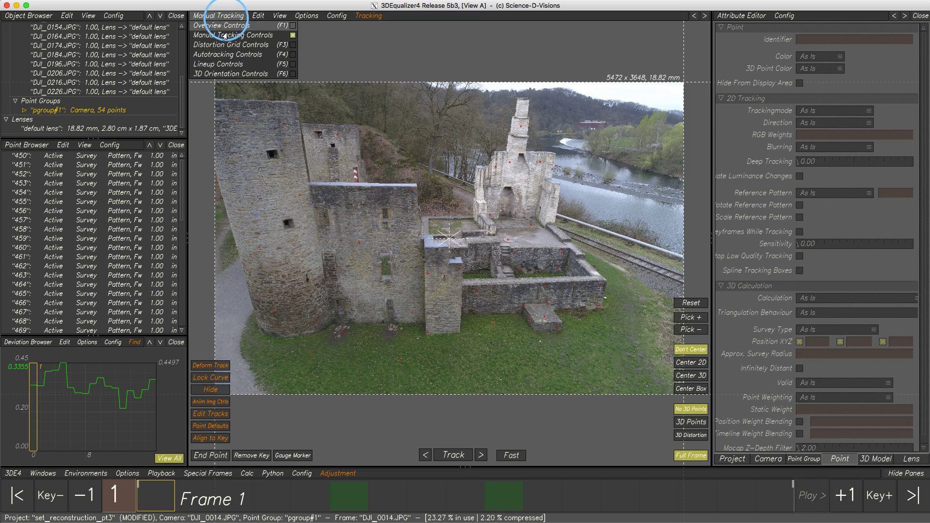
pyautogui.click(225, 74)
pyautogui.moveTo(333, 193)
pyautogui.mouseDown()
pyautogui.moveTo(345, 207)
pyautogui.moveTo(326, 194)
pyautogui.mouseUp()
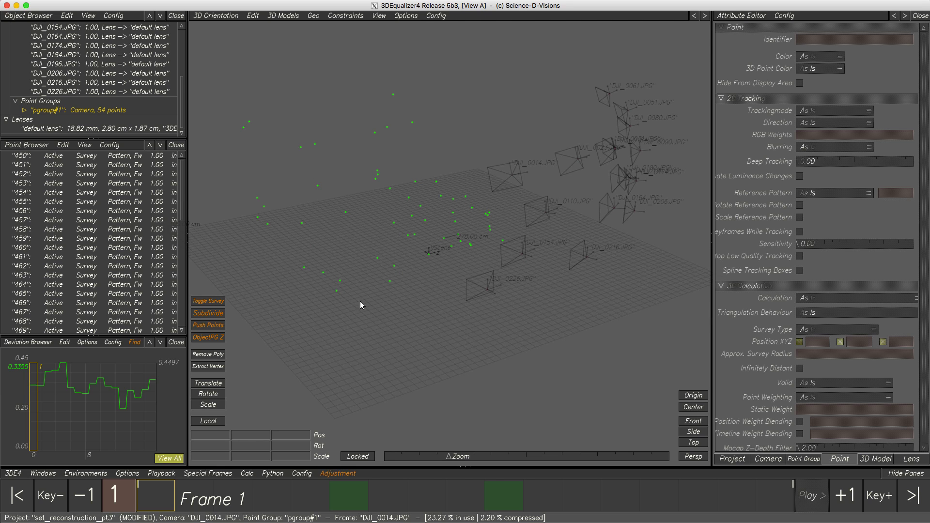
# Select the points on the round tower and adjoining wall in Manual Tracking, and display the selection in the 3D Orientation view
pyautogui.click(215, 15)
pyautogui.click(225, 33)
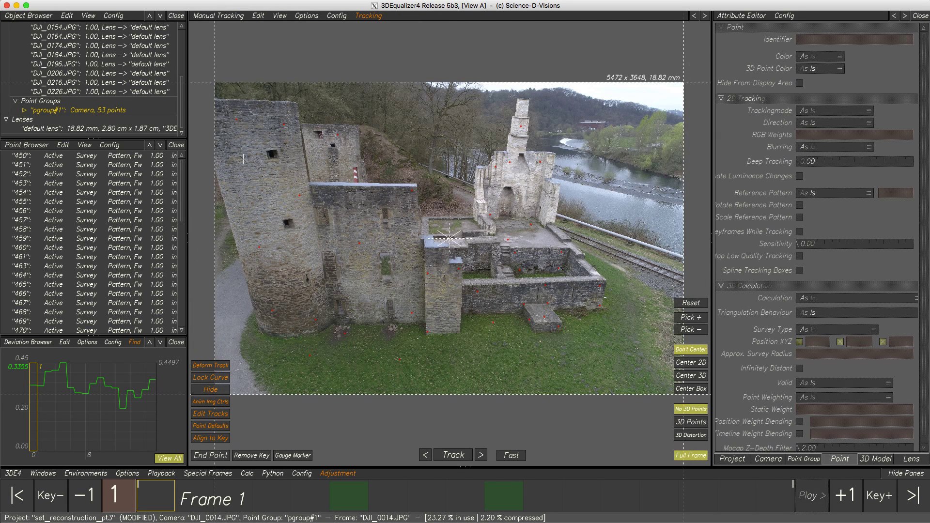
pyautogui.moveTo(224, 96)
pyautogui.mouseDown()
pyautogui.moveTo(407, 223)
pyautogui.moveTo(409, 349)
pyautogui.moveTo(310, 383)
pyautogui.moveTo(223, 308)
pyautogui.moveTo(215, 220)
pyautogui.moveTo(234, 82)
pyautogui.mouseUp()
pyautogui.click(218, 16)
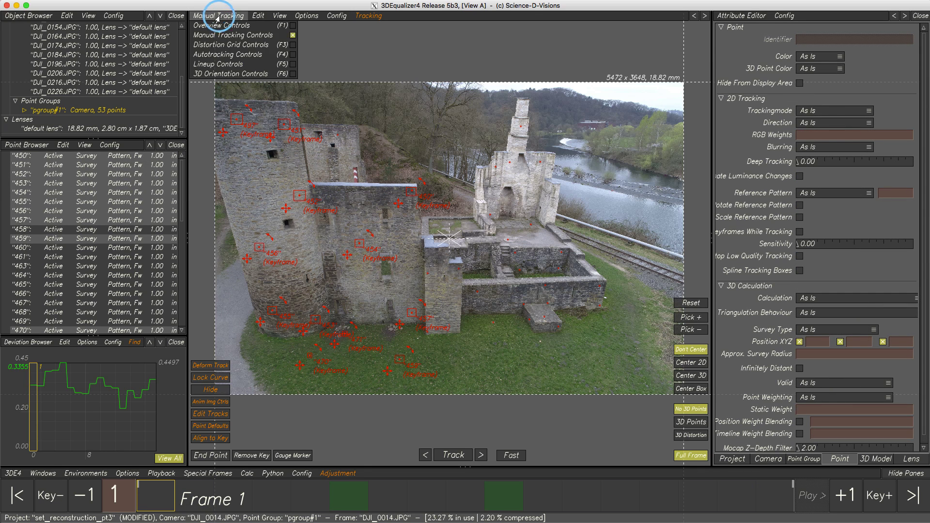
pyautogui.click(218, 74)
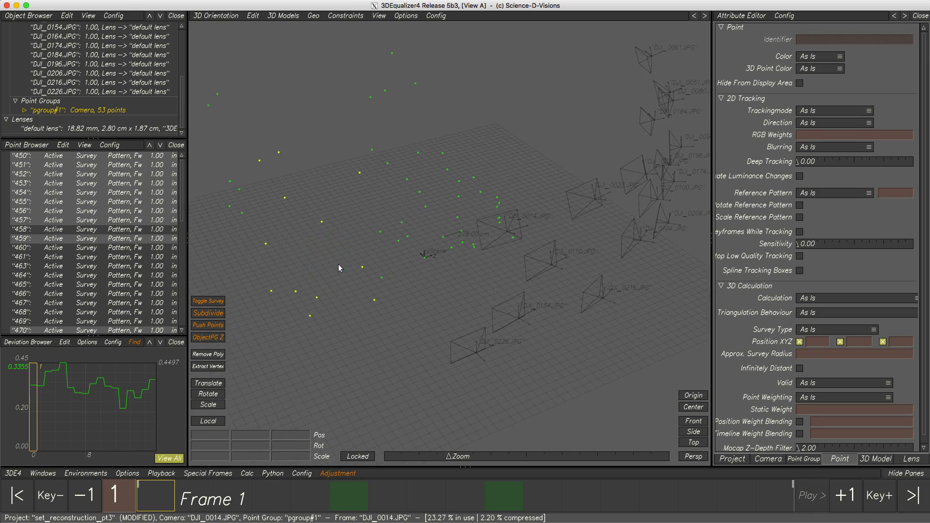
pyautogui.moveTo(327, 270)
pyautogui.mouseDown()
pyautogui.moveTo(292, 275)
pyautogui.moveTo(341, 266)
pyautogui.mouseUp()
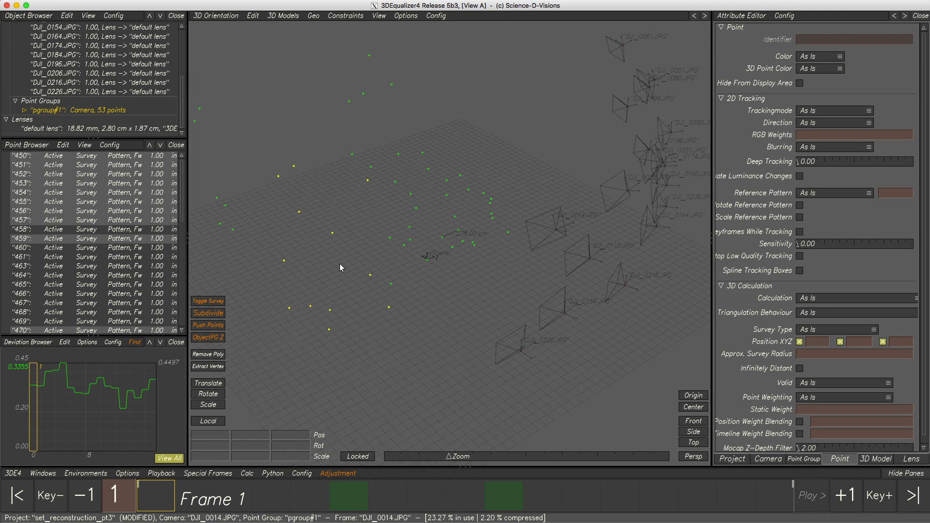
# Create a 3D model from the selected points using Mesh From Points – Legacy with a lowered Point Filter
pyautogui.click(285, 16)
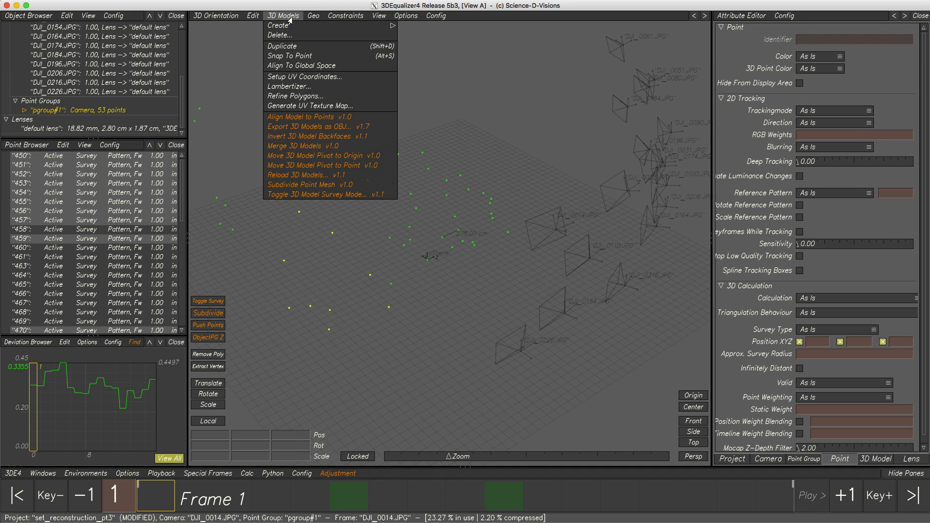
pyautogui.moveTo(300, 27)
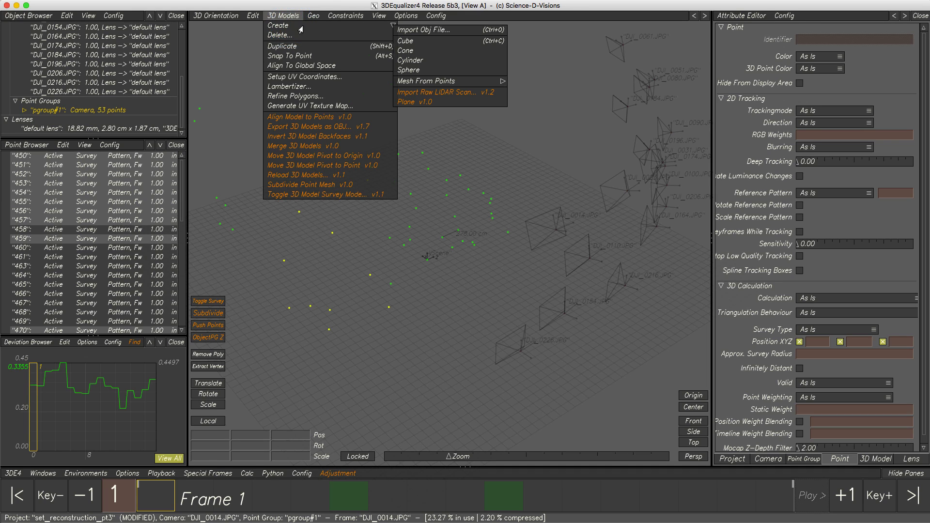
pyautogui.click(420, 84)
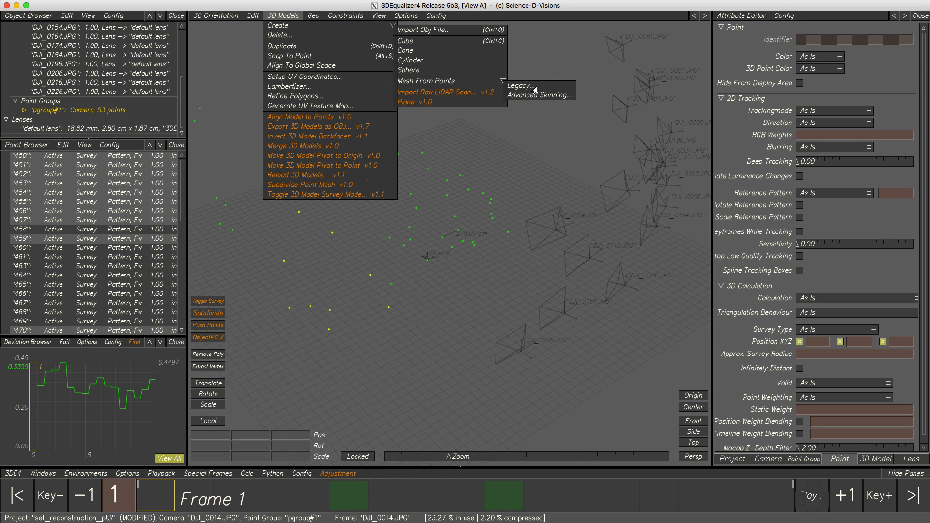
pyautogui.click(528, 87)
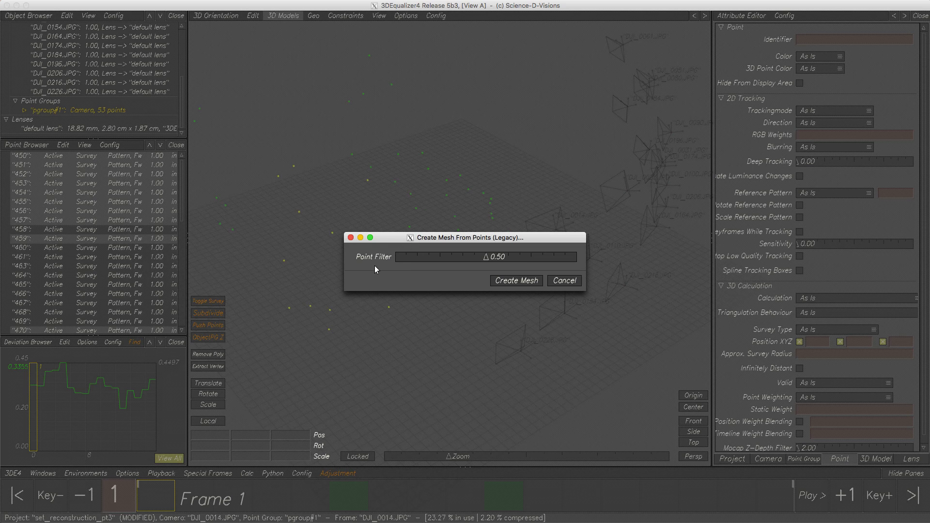
pyautogui.moveTo(482, 261); pyautogui.dragTo(387, 263)
pyautogui.click(515, 282)
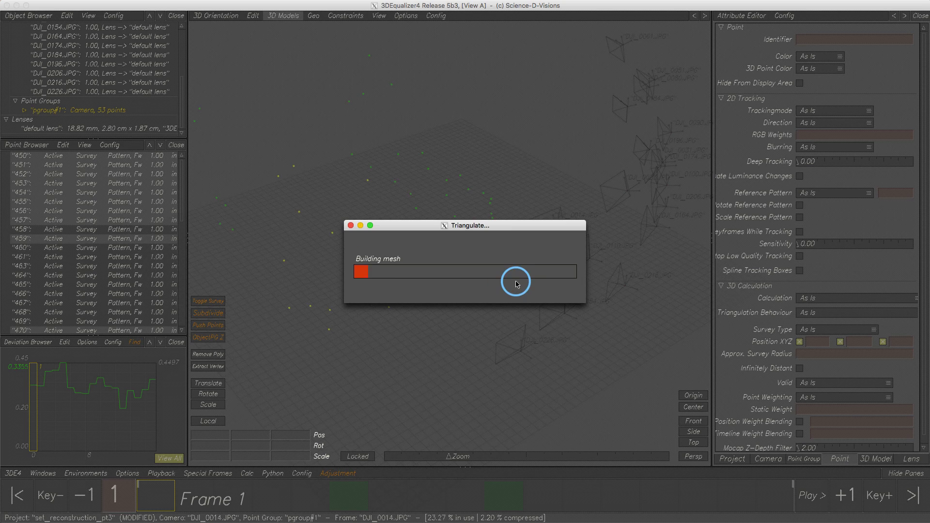
# Hide the side panes and examine the new tower and wall mesh from several angles, including from above
pyautogui.press('Tab')
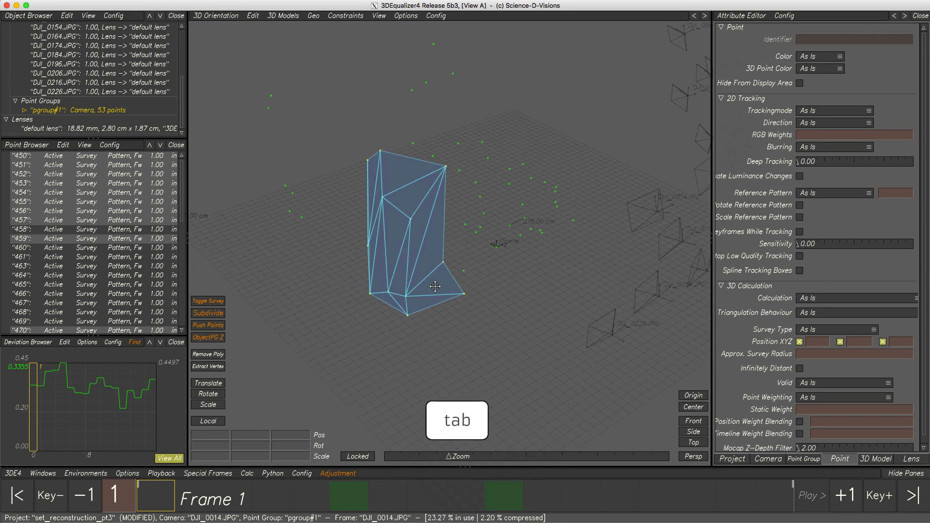
pyautogui.moveTo(420, 298); pyautogui.dragTo(362, 287)
pyautogui.moveTo(362, 287); pyautogui.dragTo(385, 230, button='right')
pyautogui.moveTo(385, 230); pyautogui.dragTo(436, 285)
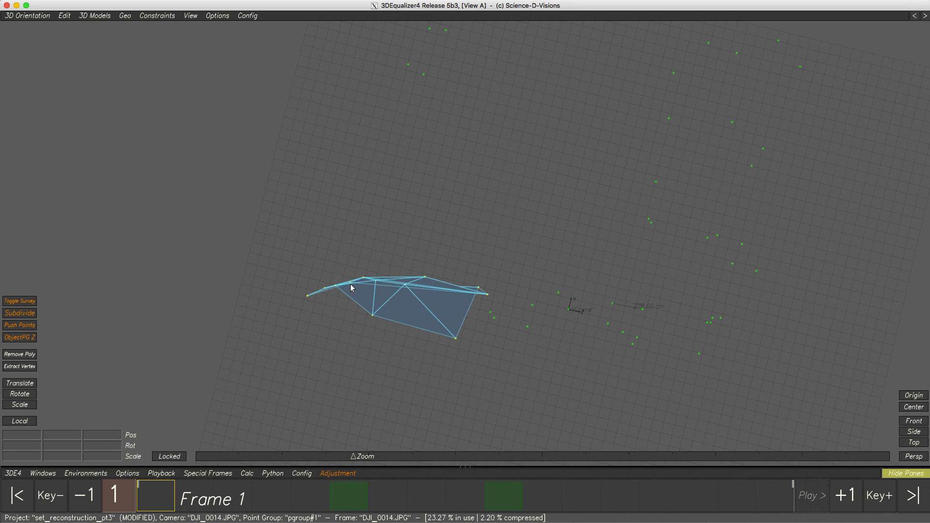
pyautogui.moveTo(351, 286); pyautogui.dragTo(395, 280)
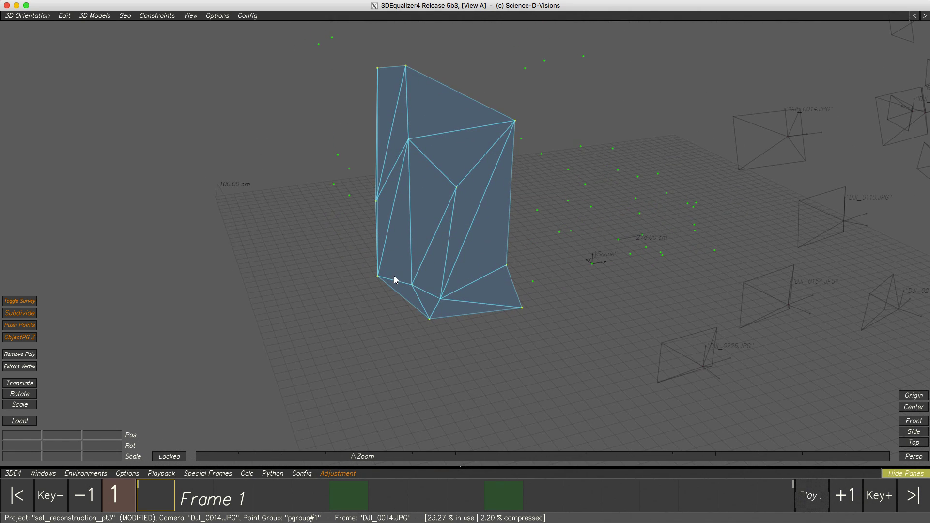
# Switch to the Lineup view and compare the mesh with the castle footage through frame 10, returning to frame 1
pyautogui.click(39, 16)
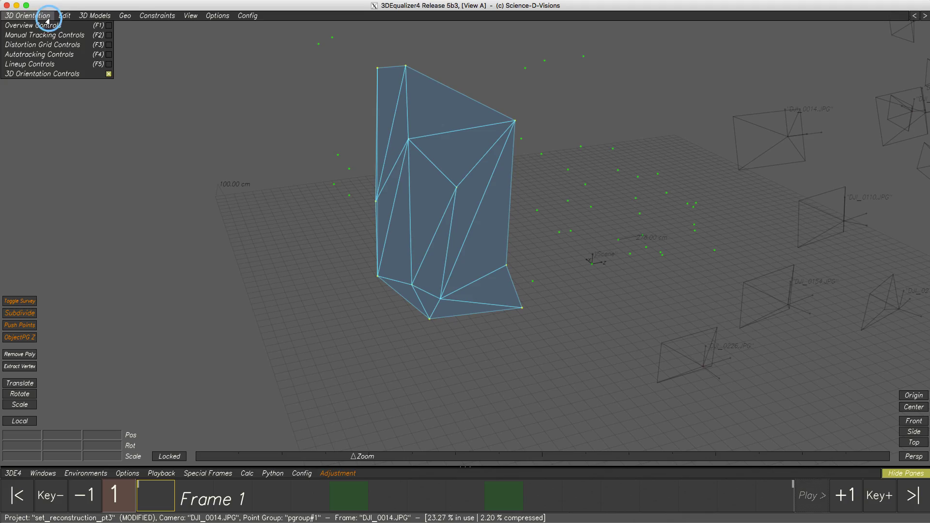
pyautogui.click(47, 63)
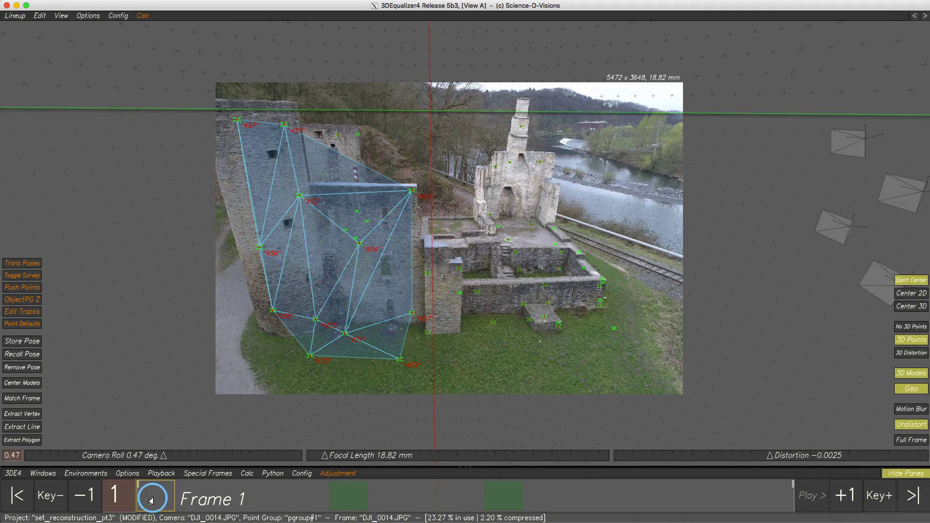
pyautogui.click(193, 498)
pyautogui.moveTo(193, 498); pyautogui.dragTo(515, 501)
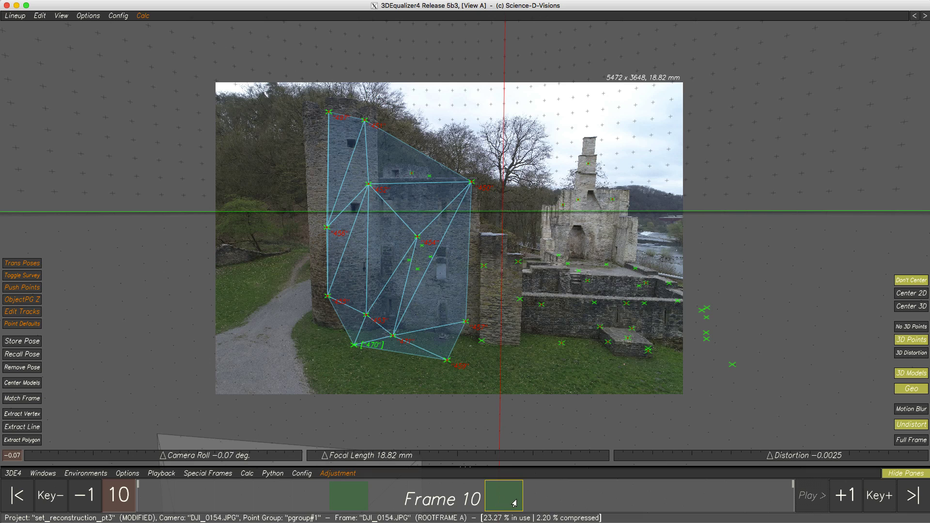
pyautogui.click(163, 497)
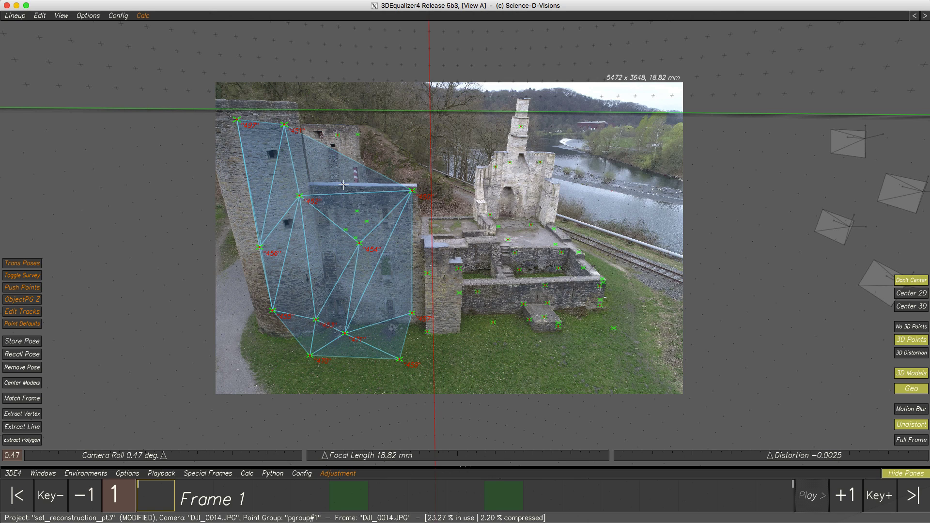
# Remove the polygon bridging the tower top and the wall in the 3D Orientation view, and check the mesh against the footage in Lineup
pyautogui.click(10, 18)
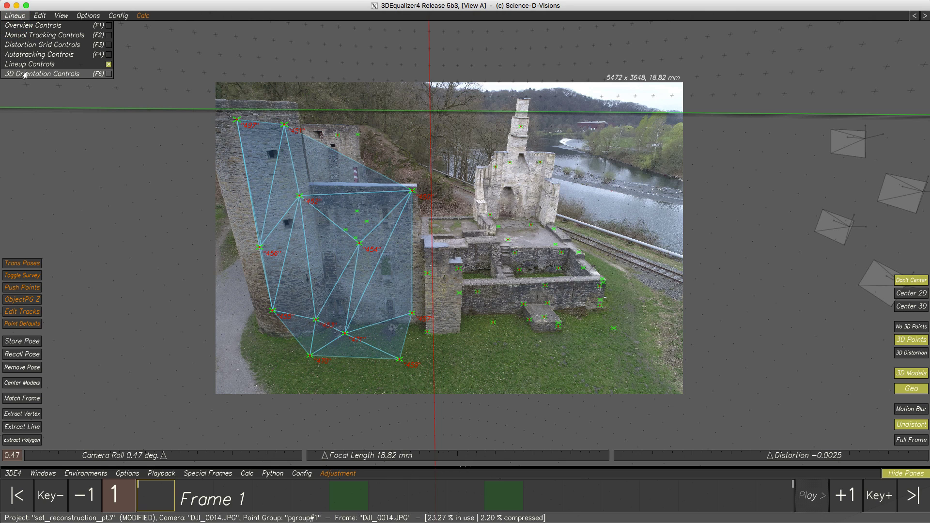
pyautogui.click(24, 74)
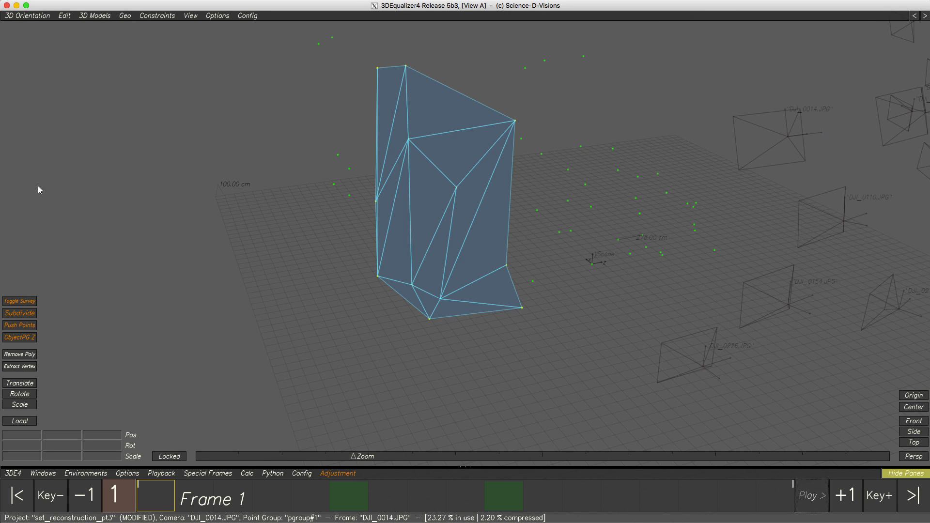
pyautogui.click(17, 357)
pyautogui.click(455, 92)
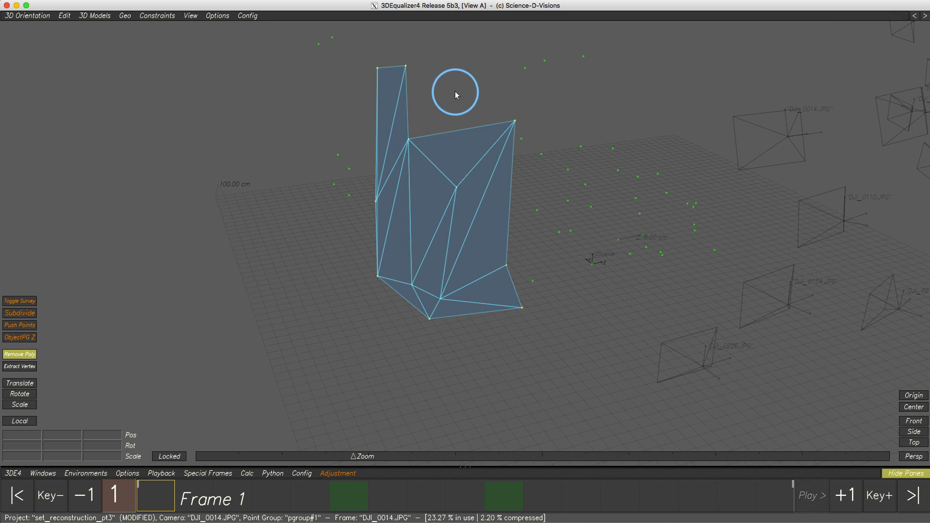
pyautogui.click(29, 15)
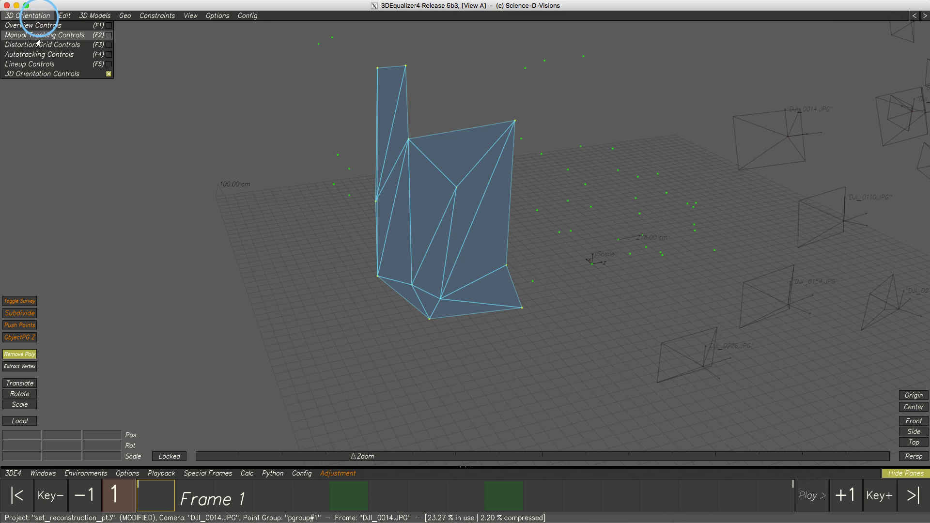
pyautogui.click(38, 64)
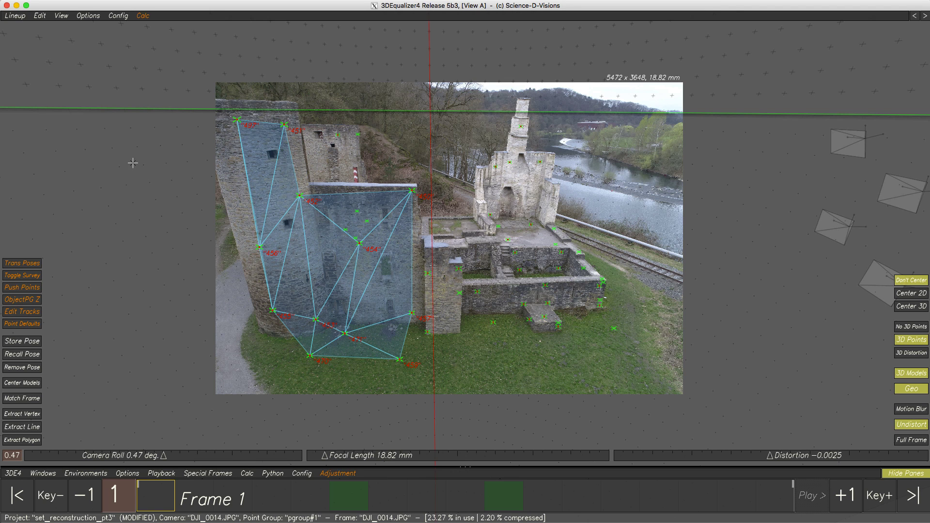
# Return to the 3D Orientation view, end polygon removal mode, and examine the trimmed mesh up close and from a distance
pyautogui.click(17, 16)
pyautogui.click(21, 75)
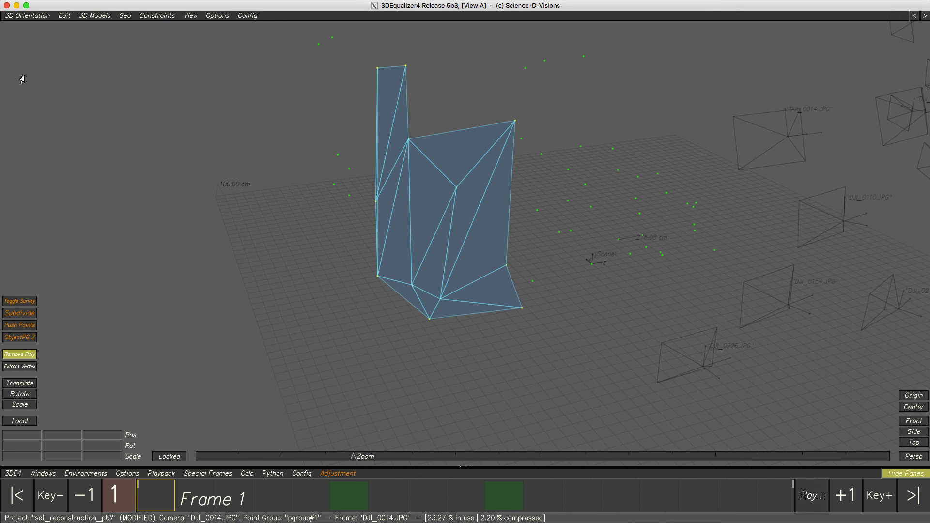
pyautogui.moveTo(390, 170); pyautogui.dragTo(197, 173)
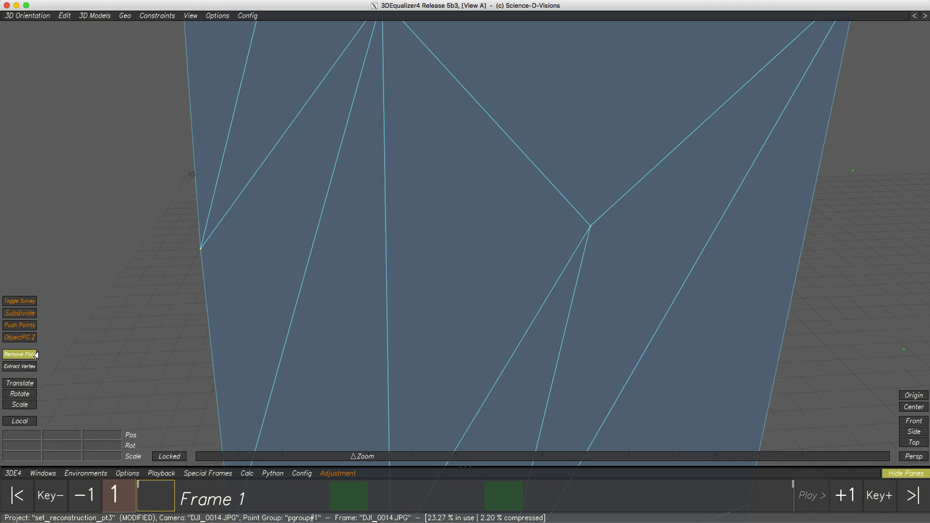
pyautogui.click(19, 354)
pyautogui.moveTo(326, 295); pyautogui.dragTo(302, 260)
pyautogui.moveTo(302, 260); pyautogui.dragTo(303, 239, button='right')
pyautogui.moveTo(437, 309); pyautogui.dragTo(412, 301, button='middle')
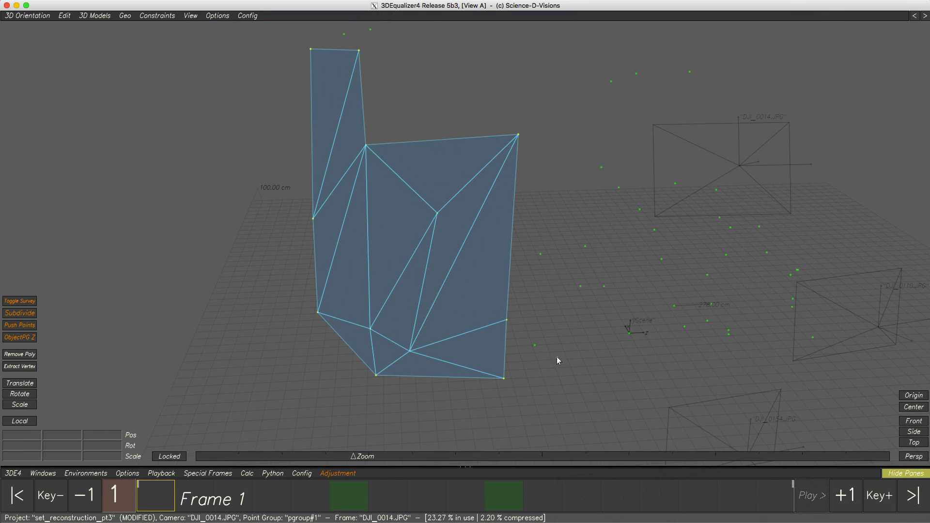
pyautogui.moveTo(557, 357); pyautogui.dragTo(527, 313, button='right')
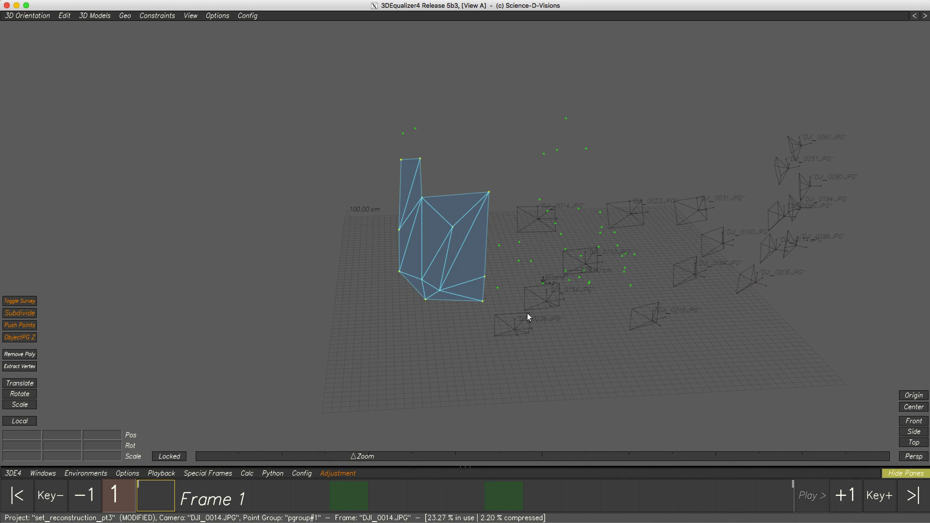
# Limit the displayed cameras to the current camera only and frame the tower and wall mesh
pyautogui.click(192, 20)
pyautogui.click(205, 120)
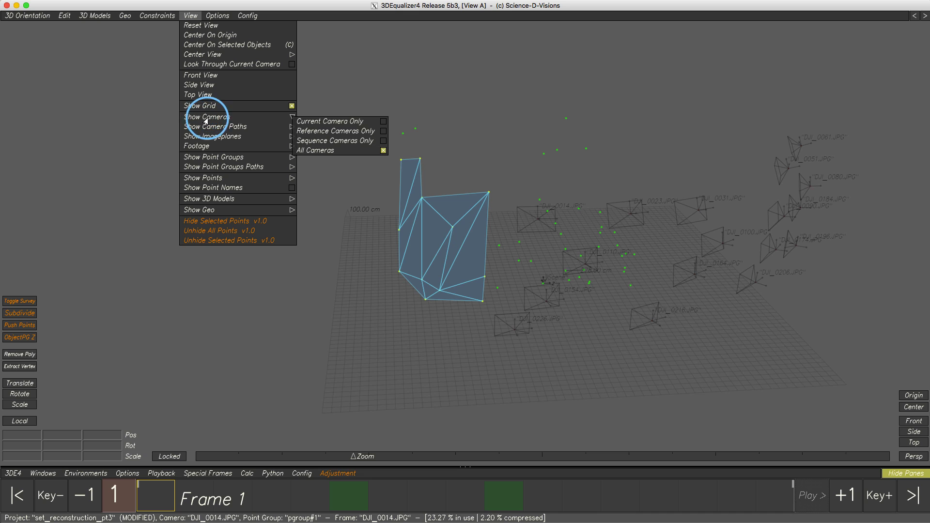
pyautogui.click(321, 121)
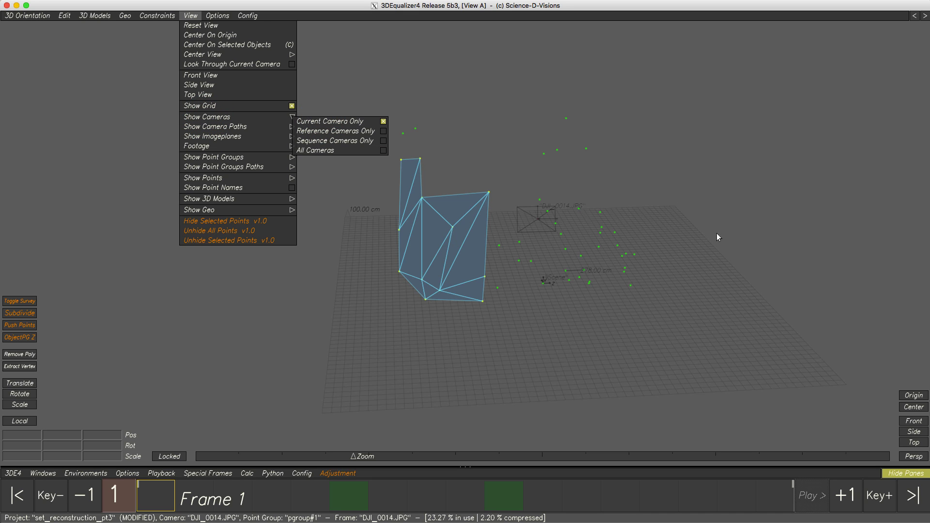
pyautogui.moveTo(448, 228); pyautogui.dragTo(467, 266, button='right')
pyautogui.moveTo(459, 255); pyautogui.dragTo(450, 276, button='middle')
pyautogui.keyDown('alt'); pyautogui.moveTo(445, 272); pyautogui.dragTo(449, 268); pyautogui.keyUp('alt')
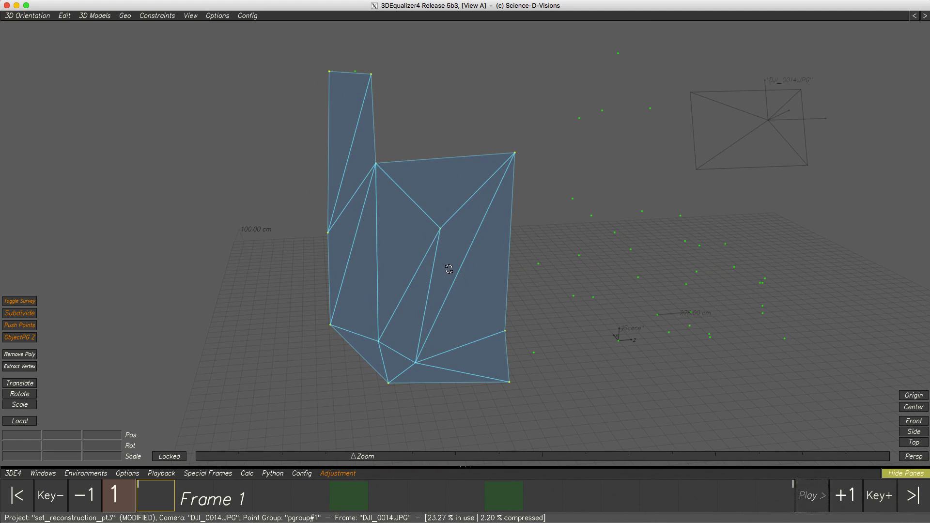
# Restore the side panes, select the tower and wall mesh, set its Texture Mapping to Project Footage On Polygons, and hide its lines
pyautogui.press('Tab')
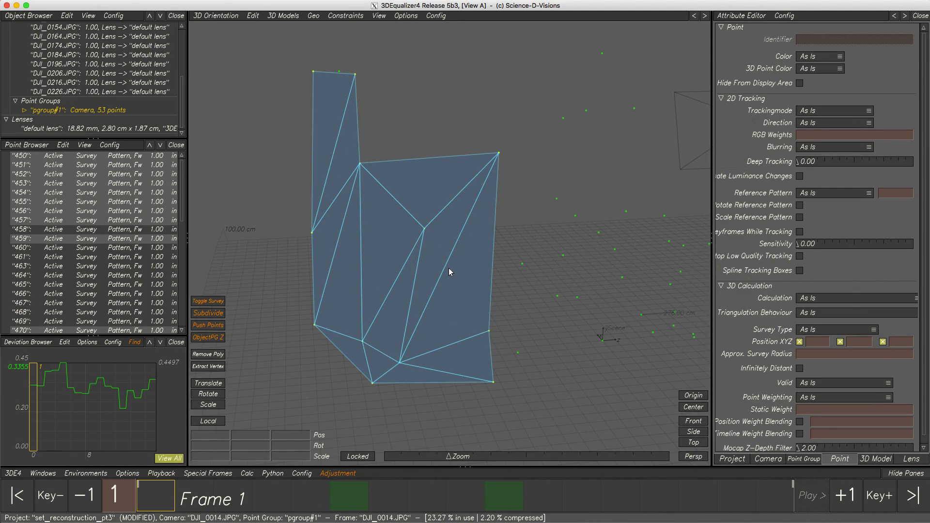
pyautogui.click(482, 246)
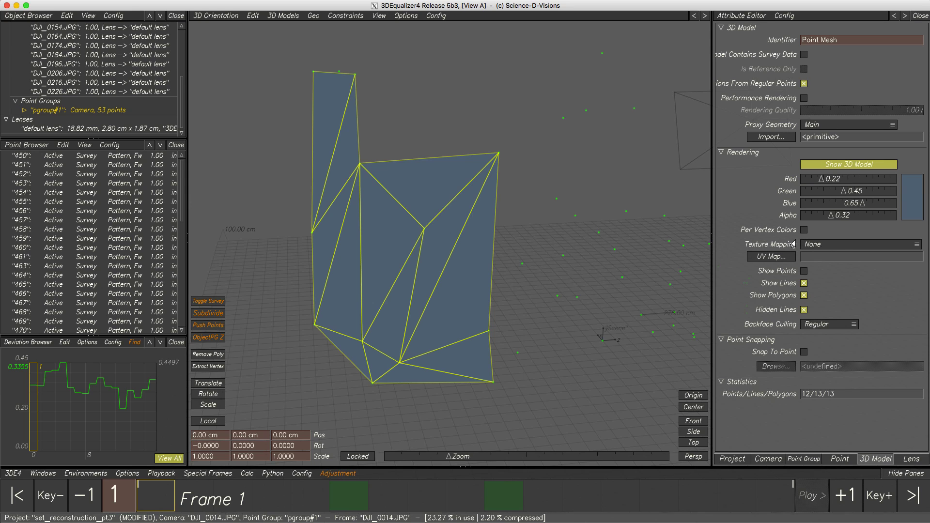
pyautogui.click(843, 245)
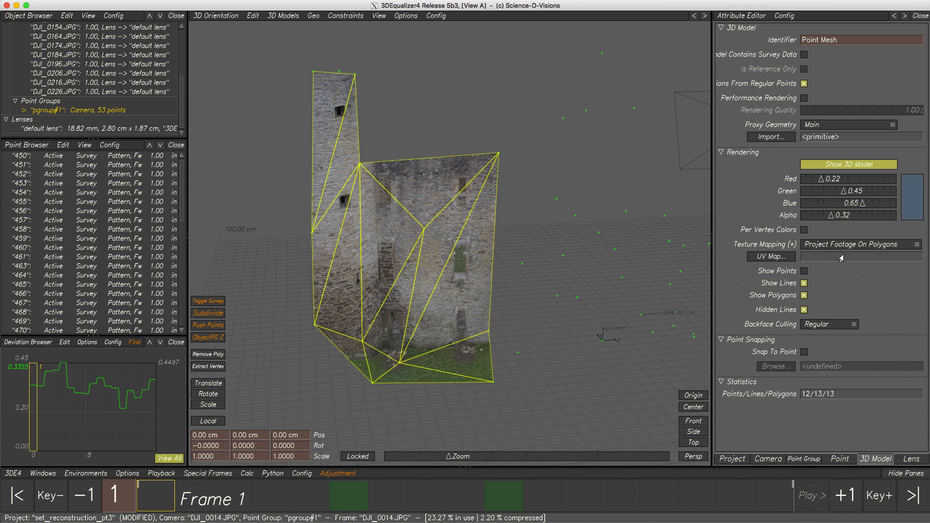
pyautogui.click(804, 283)
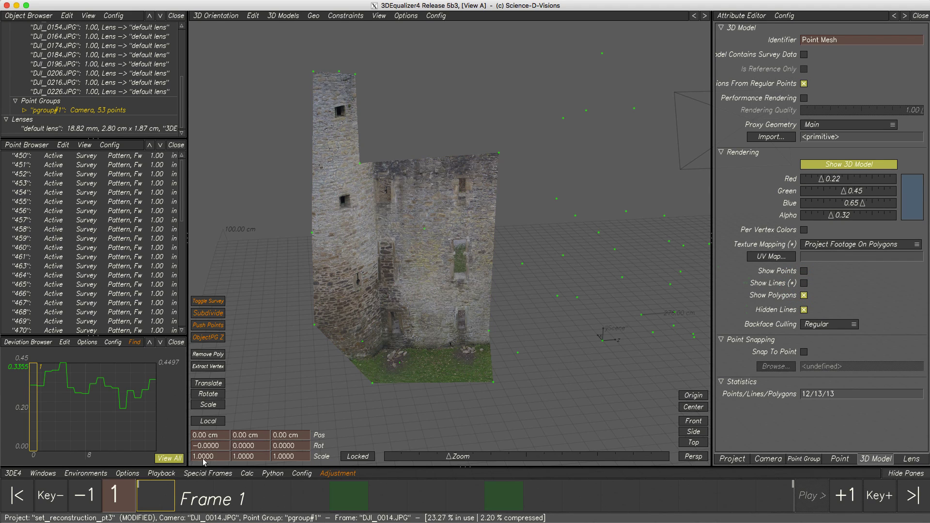
# Compare the footage projected onto the mesh at frames 13 and 17, and return to frame 1
pyautogui.moveTo(159, 494); pyautogui.dragTo(608, 496)
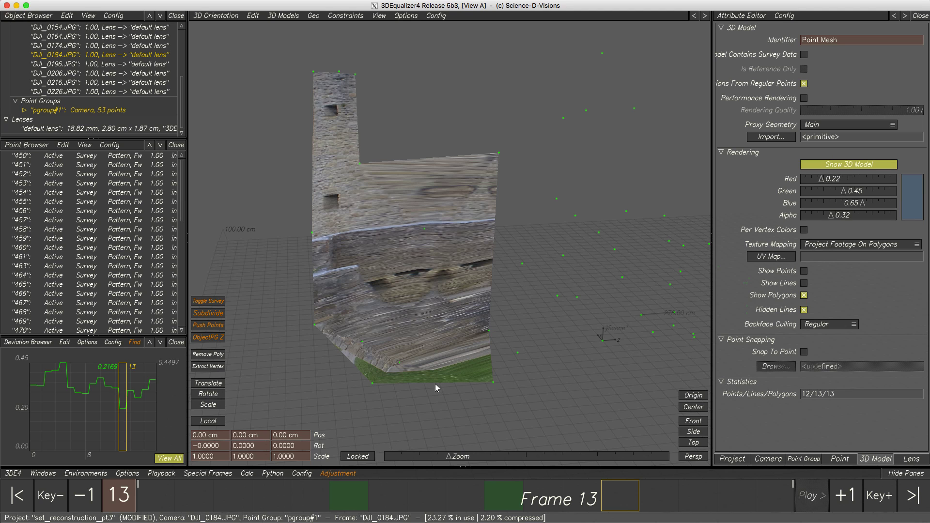
pyautogui.moveTo(617, 499); pyautogui.dragTo(787, 504)
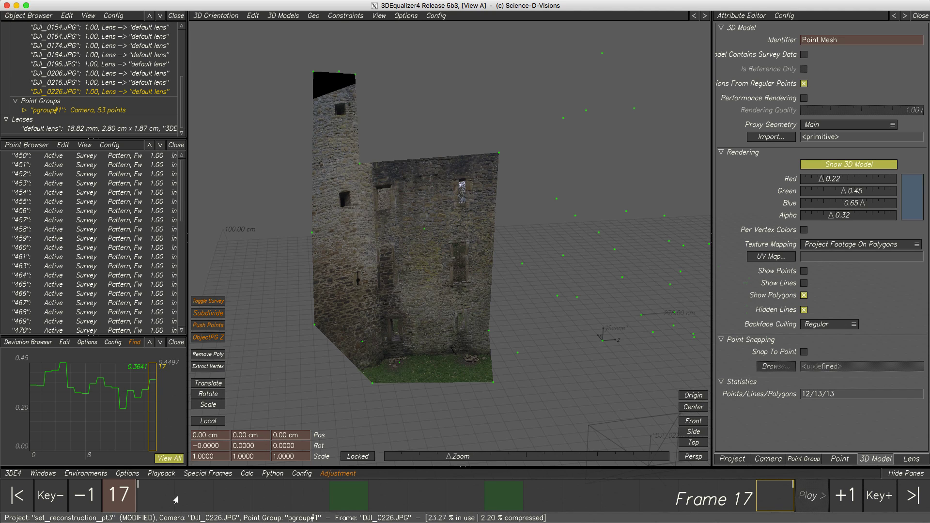
pyautogui.click(151, 498)
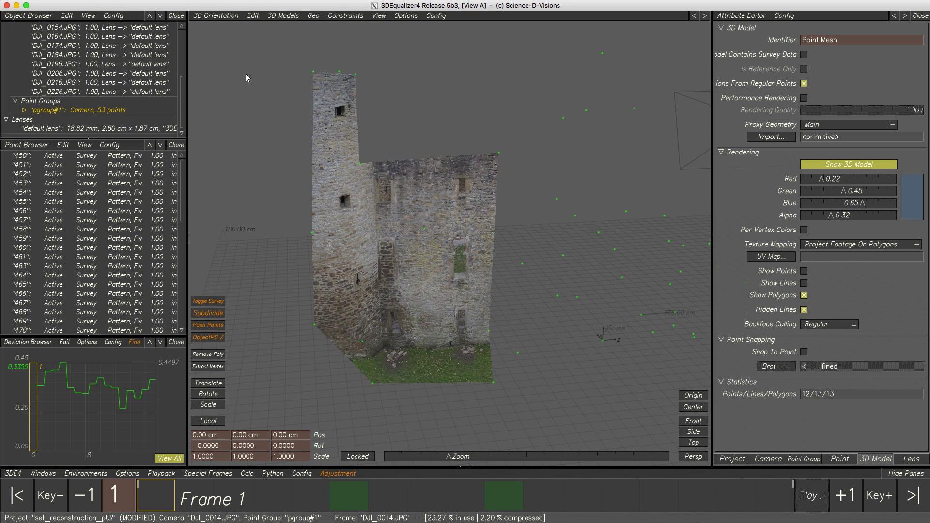
pyautogui.click(280, 17)
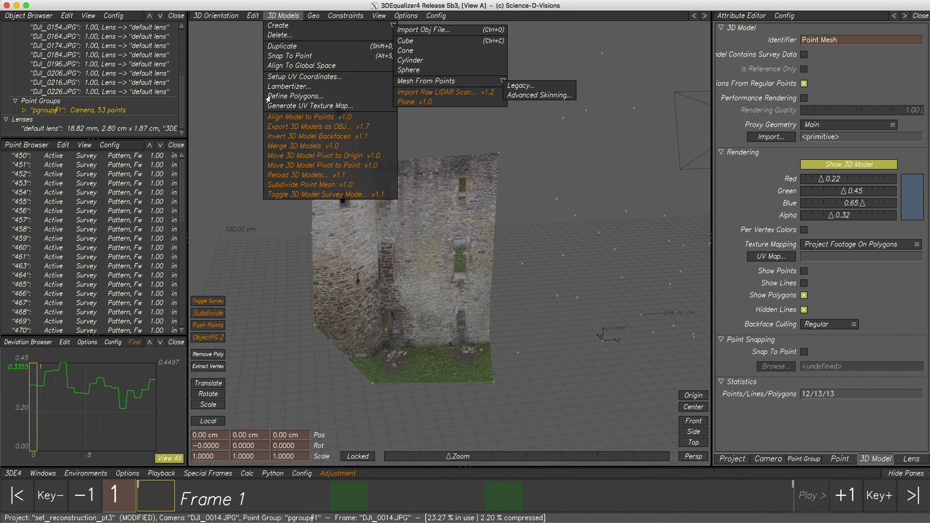
pyautogui.click(284, 96)
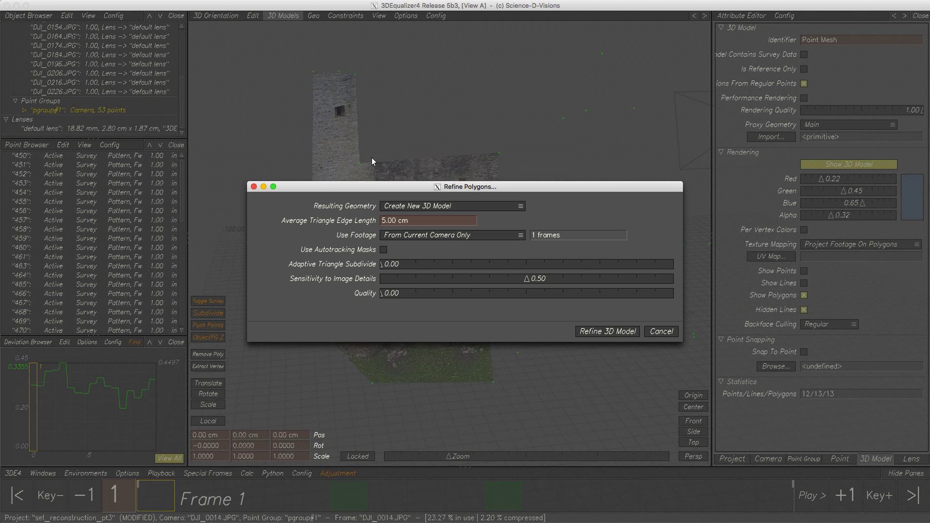
pyautogui.click(476, 209)
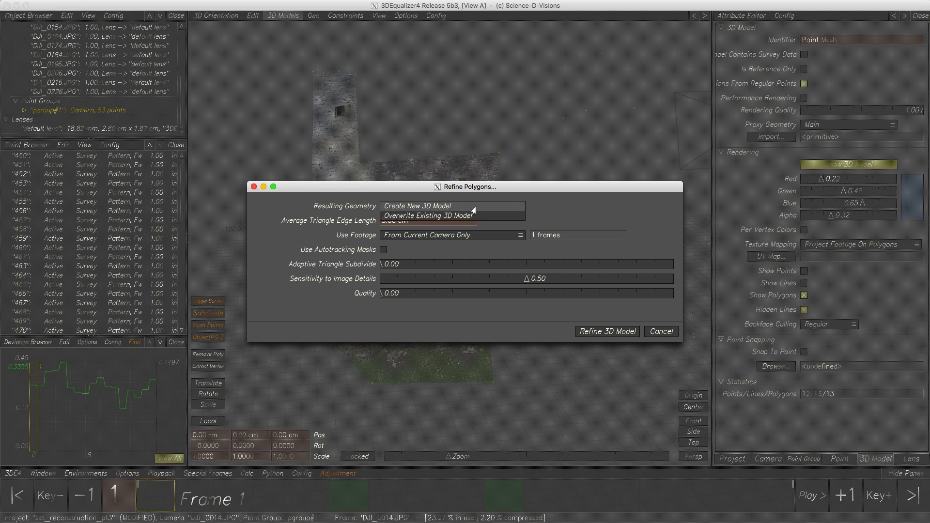
pyautogui.click(473, 209)
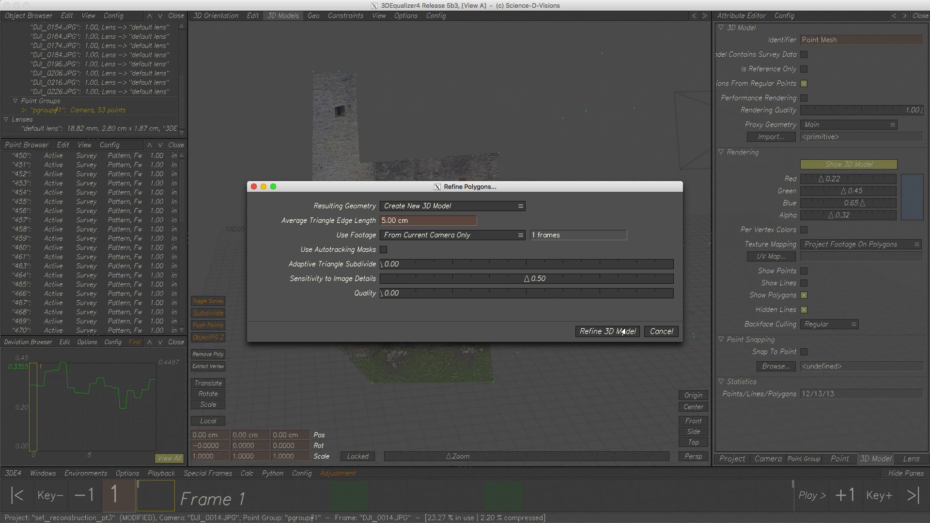
pyautogui.click(654, 333)
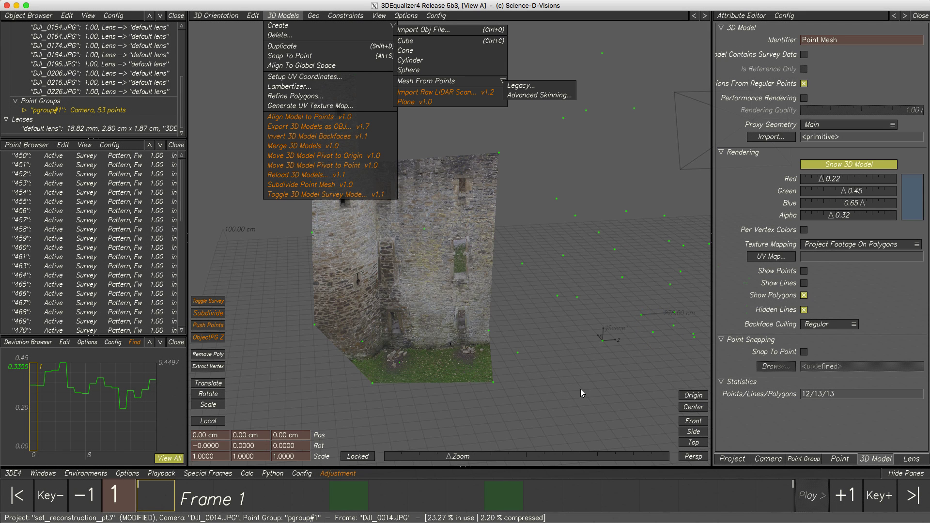
pyautogui.click(385, 348)
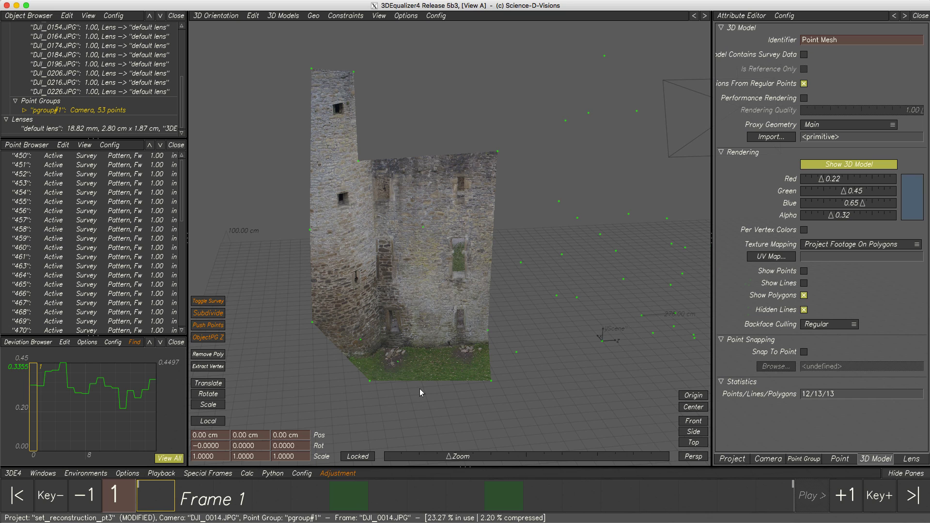
# Refine the mesh polygons into a new 3D model with 100 cm Average Triangle Edge Length, using footage From All Reference Cameras Only
pyautogui.click(283, 15)
pyautogui.click(289, 96)
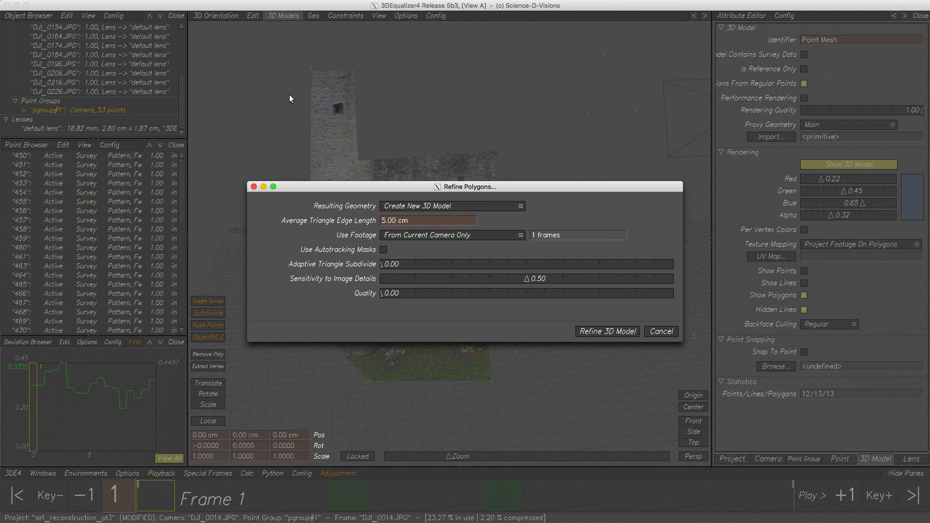
pyautogui.click(413, 220)
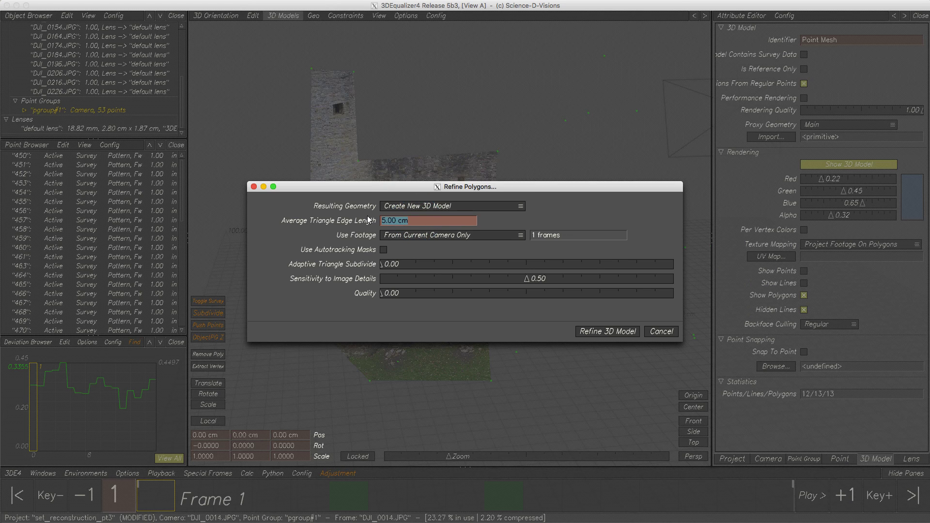
pyautogui.write('100')
pyautogui.press('Return')
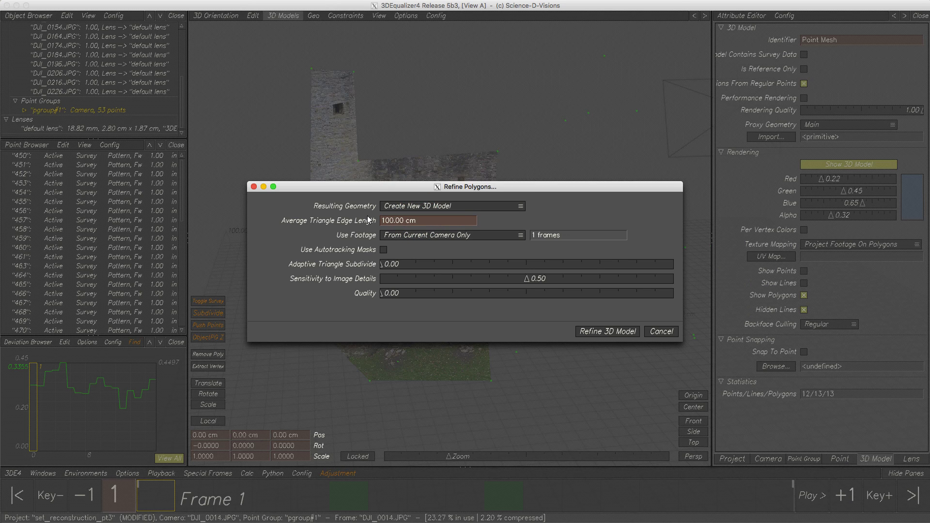
pyautogui.click(476, 237)
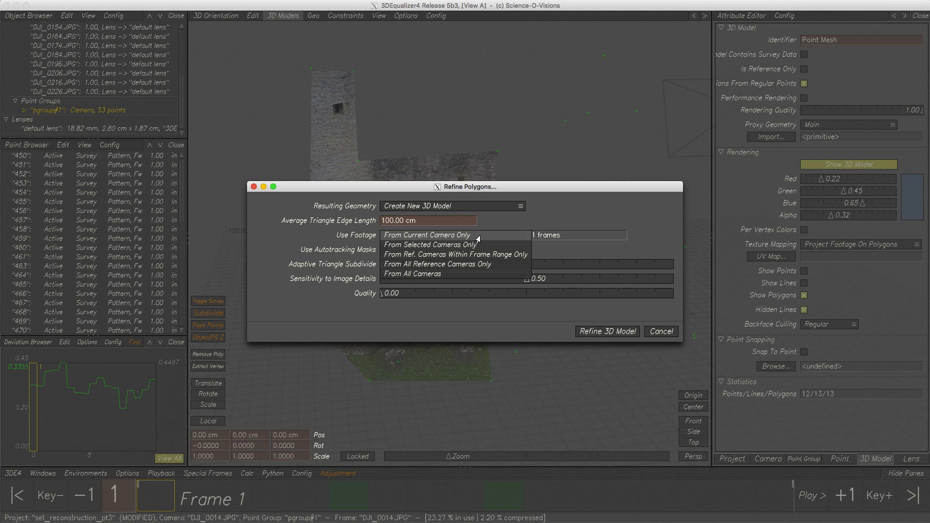
pyautogui.click(475, 265)
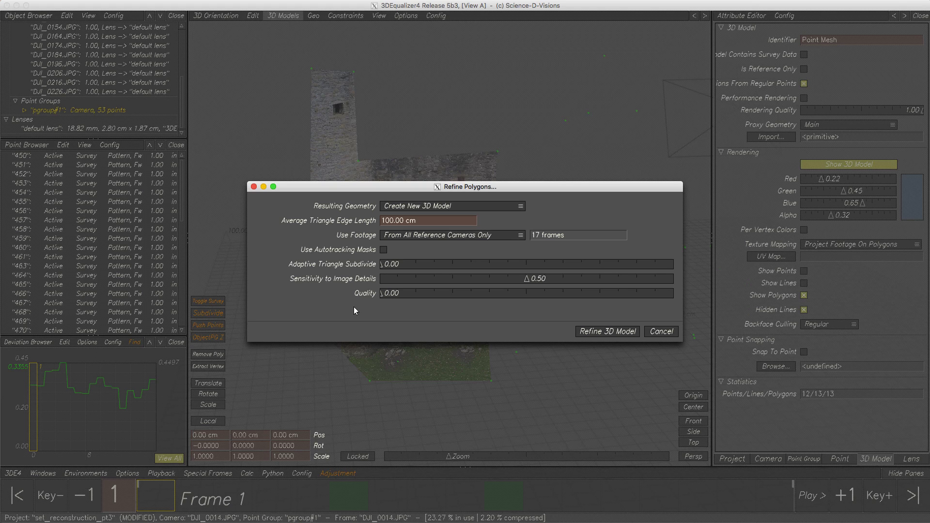
pyautogui.click(608, 331)
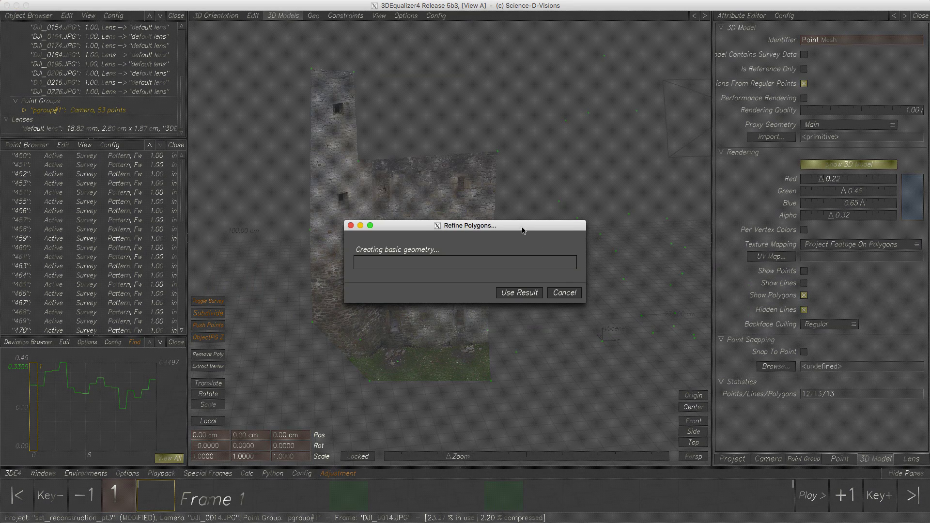
pyautogui.moveTo(523, 231); pyautogui.dragTo(683, 225)
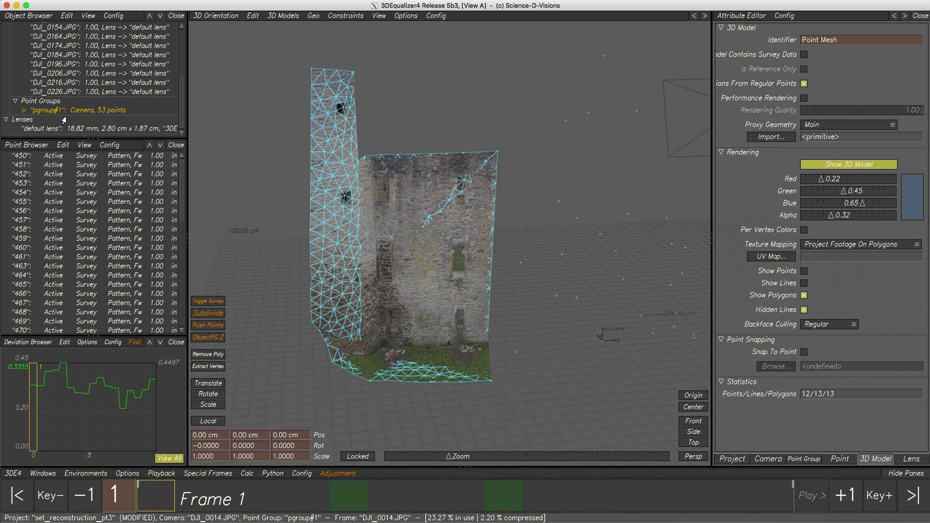
# Expand the point group's 3D models in the object list and hide the original Point Mesh
pyautogui.click(24, 111)
pyautogui.click(34, 128)
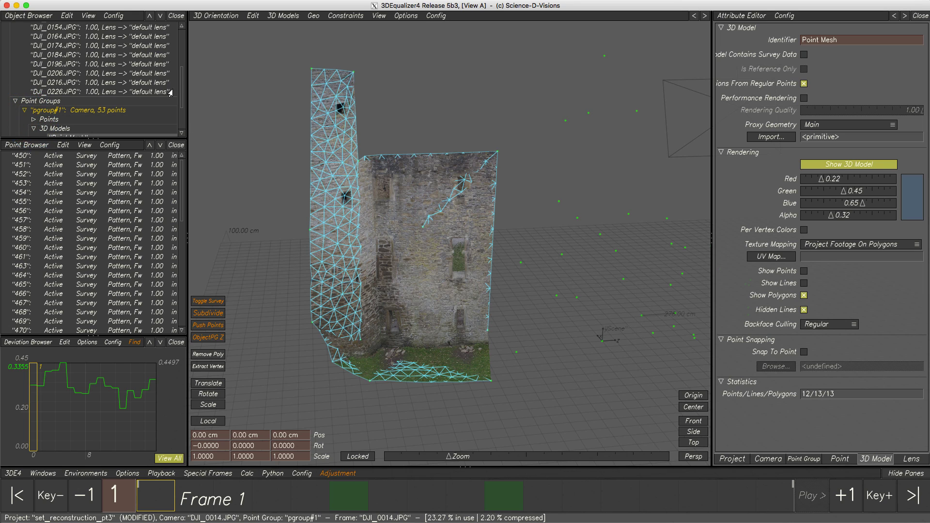
pyautogui.moveTo(182, 82); pyautogui.dragTo(183, 104)
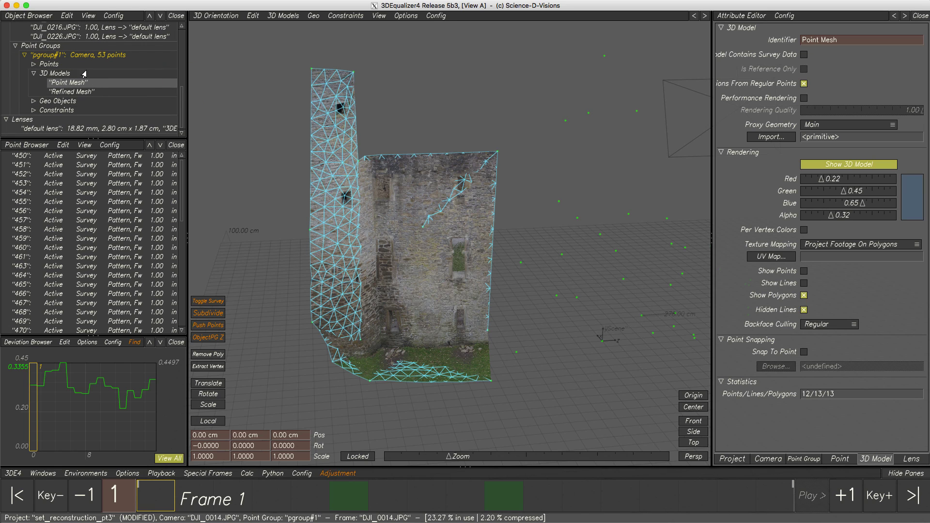
pyautogui.click(848, 166)
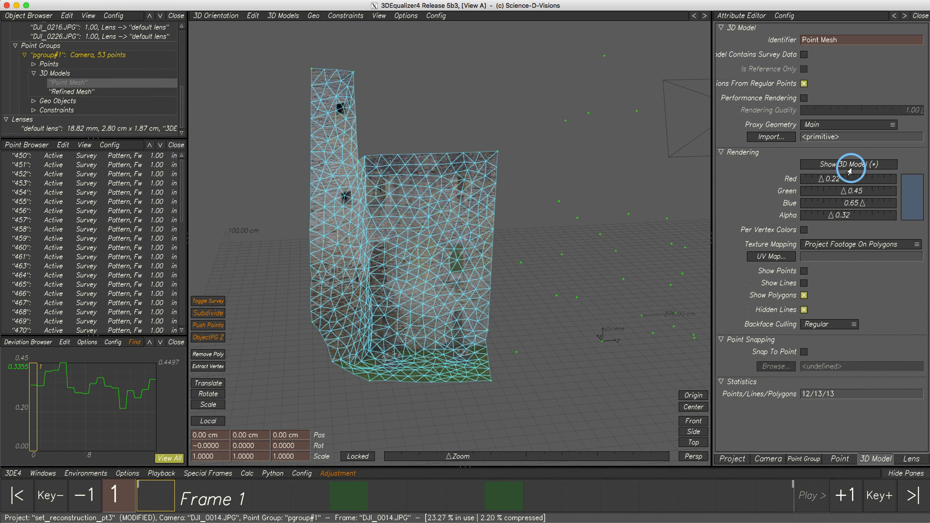
# Inspect the refined tower and wall mesh full-screen, restore the side panes, select Refined Mesh and hide its lines
pyautogui.press('Tab')
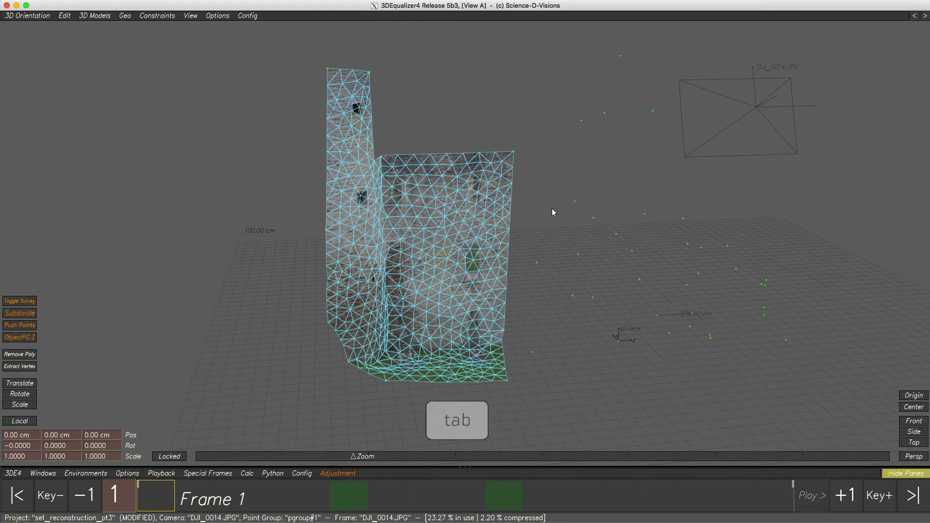
pyautogui.keyDown('alt'); pyautogui.moveTo(421, 251); pyautogui.dragTo(451, 262, button='right'); pyautogui.keyUp('alt')
pyautogui.keyDown('alt'); pyautogui.moveTo(450, 260); pyautogui.dragTo(413, 257); pyautogui.keyUp('alt')
pyautogui.keyDown('alt'); pyautogui.moveTo(413, 257); pyautogui.dragTo(446, 269, button='middle'); pyautogui.keyUp('alt')
pyautogui.press('Tab')
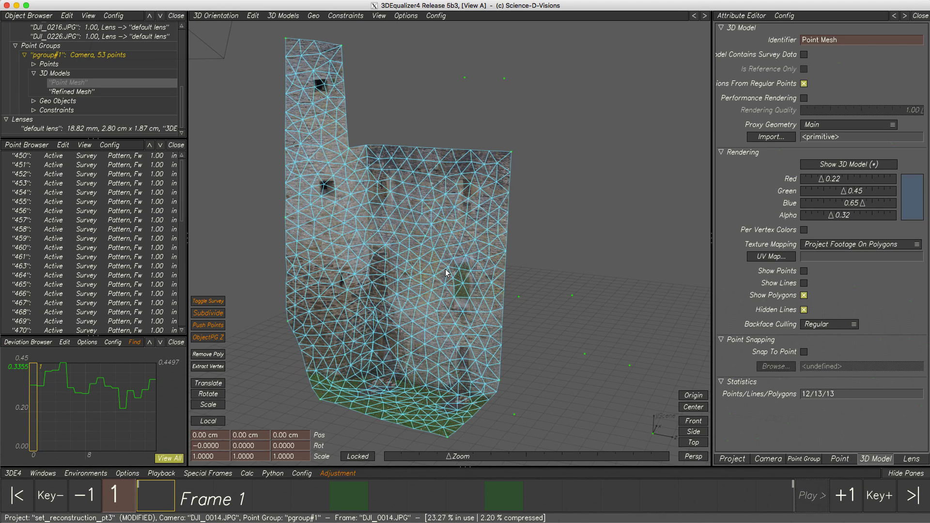
pyautogui.click(84, 92)
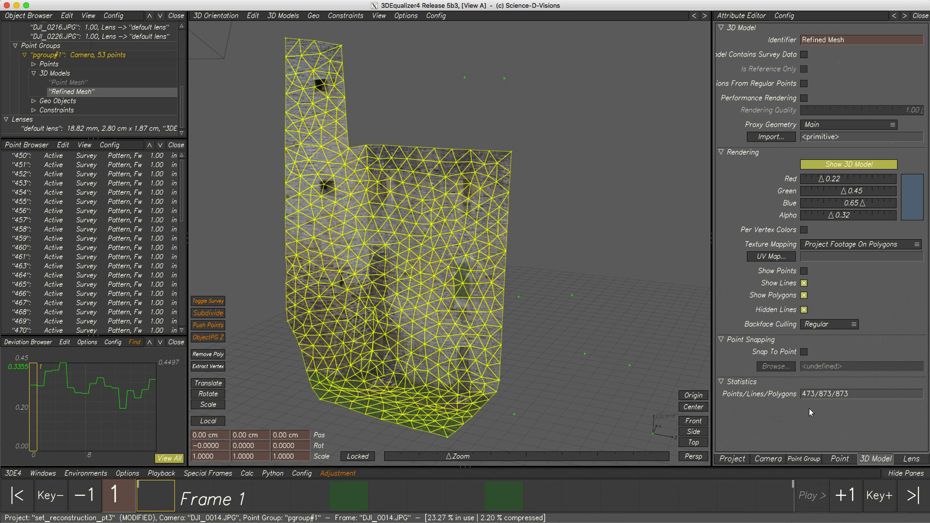
pyautogui.click(805, 284)
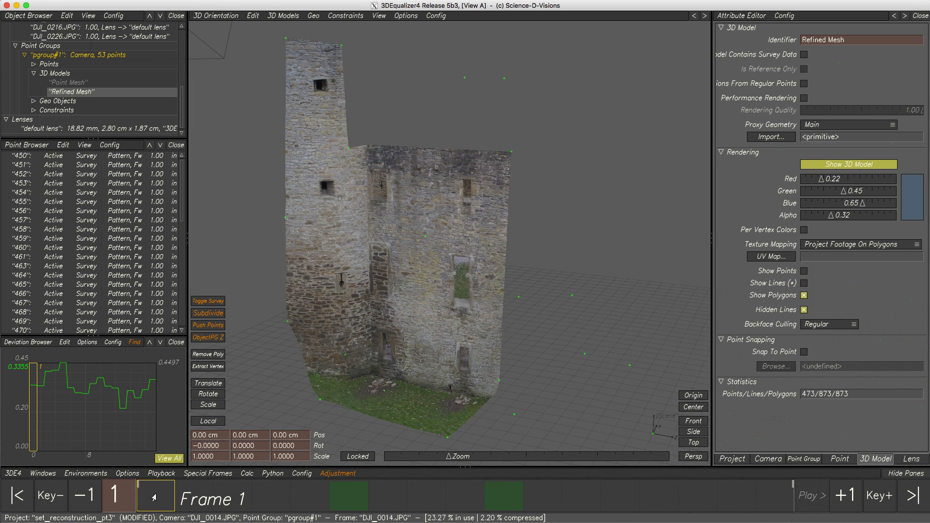
# Compare the footage projected onto the Refined Mesh at frames 17 and 11, and return to frame 1
pyautogui.moveTo(154, 497); pyautogui.dragTo(781, 496)
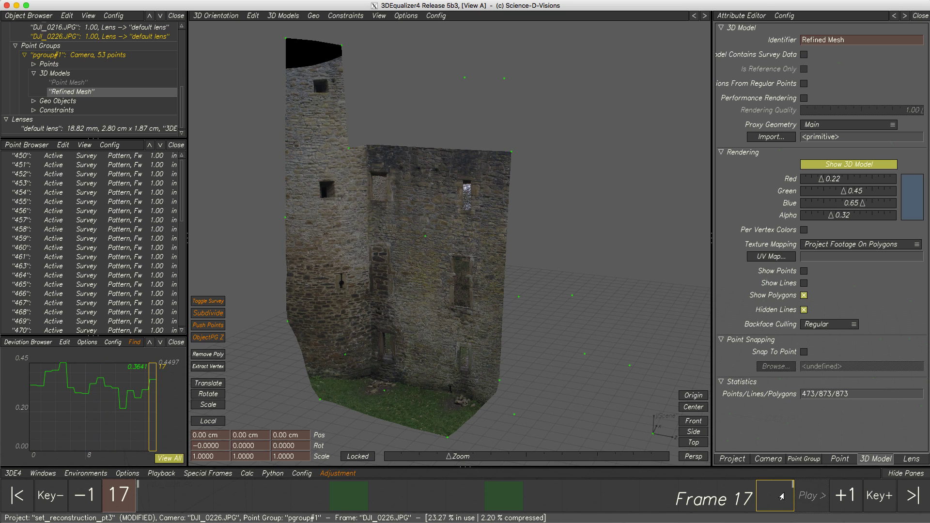
pyautogui.moveTo(405, 385); pyautogui.dragTo(425, 364, button='right')
pyautogui.moveTo(775, 496); pyautogui.dragTo(542, 499)
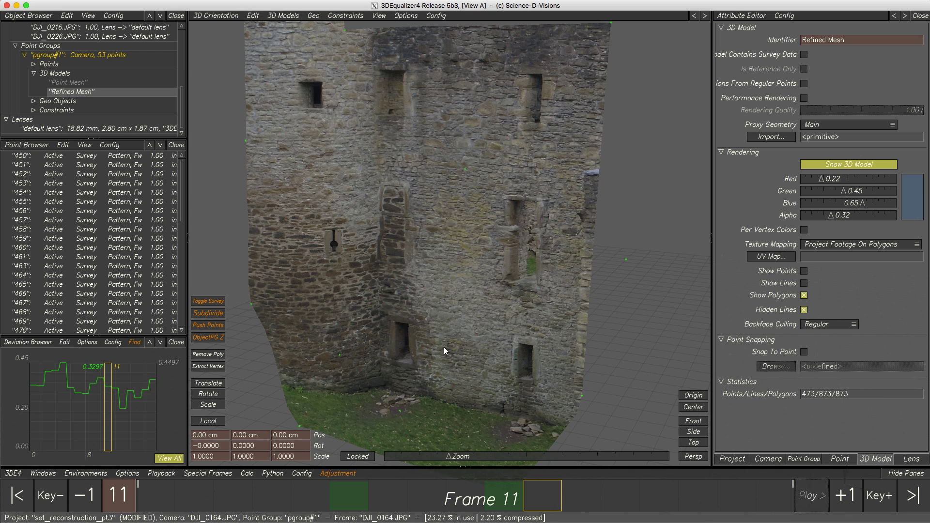
pyautogui.moveTo(546, 503); pyautogui.dragTo(136, 501)
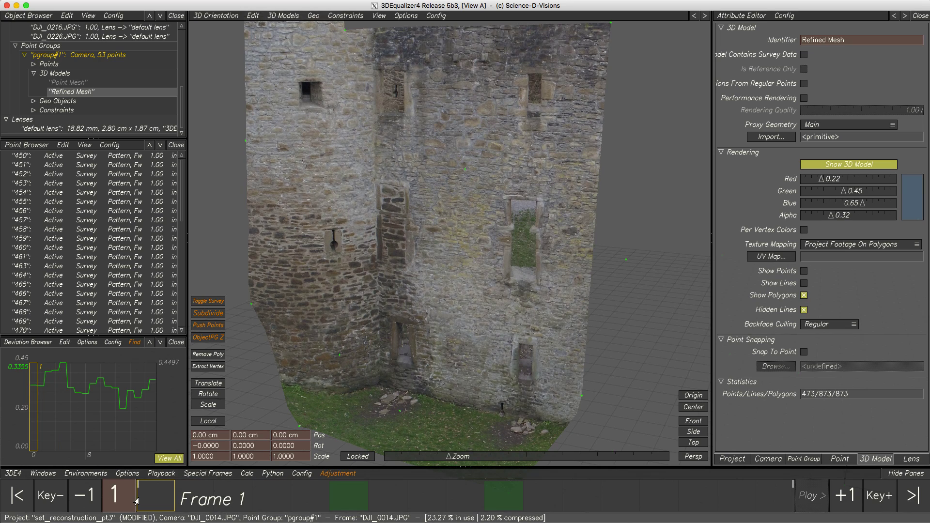
pyautogui.moveTo(452, 356)
pyautogui.mouseDown()
pyautogui.moveTo(436, 333)
pyautogui.moveTo(443, 341)
pyautogui.mouseUp()
# Turn the Refined Mesh's lines back on and hide that model, replacing it with the original Point Mesh shown with lines
pyautogui.click(804, 283)
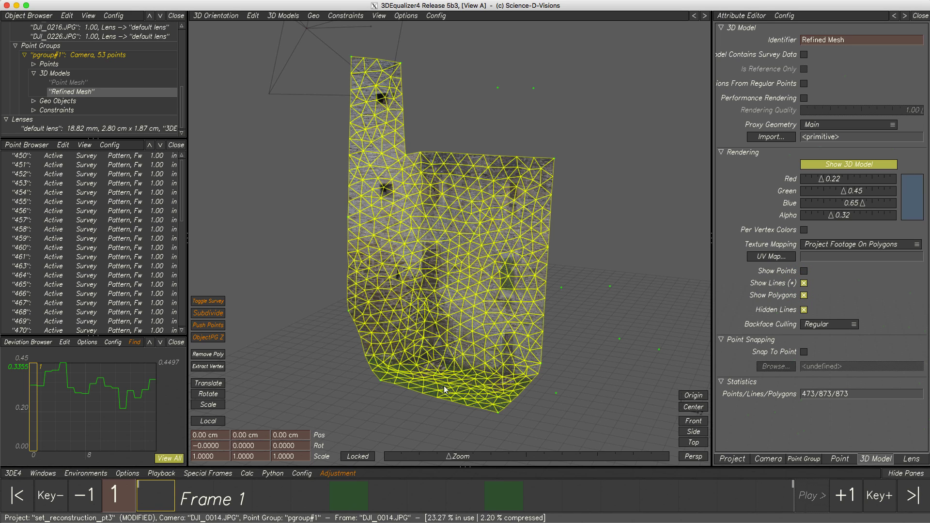
pyautogui.click(804, 168)
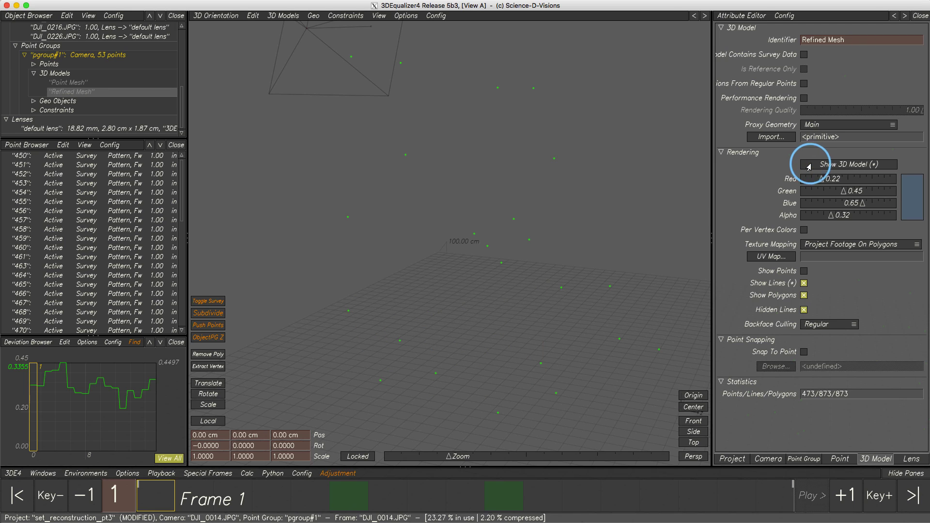
pyautogui.click(76, 83)
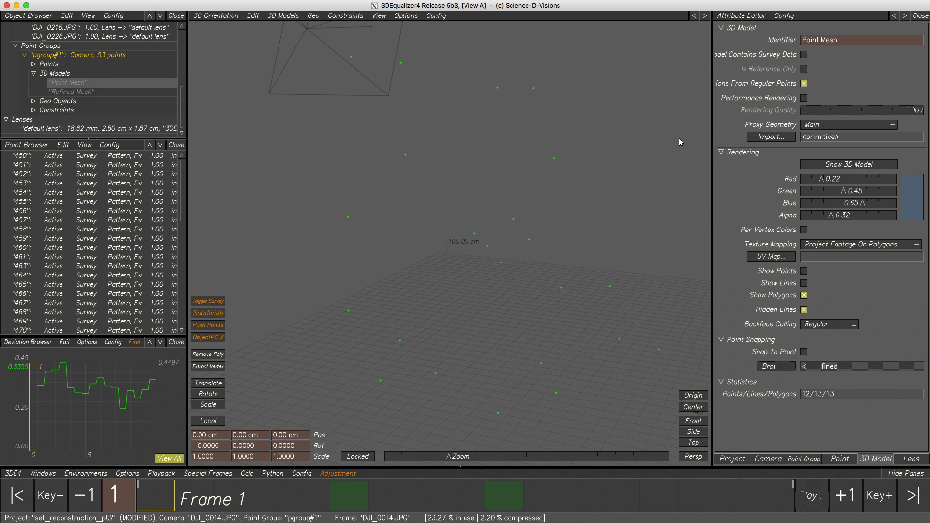
pyautogui.click(820, 165)
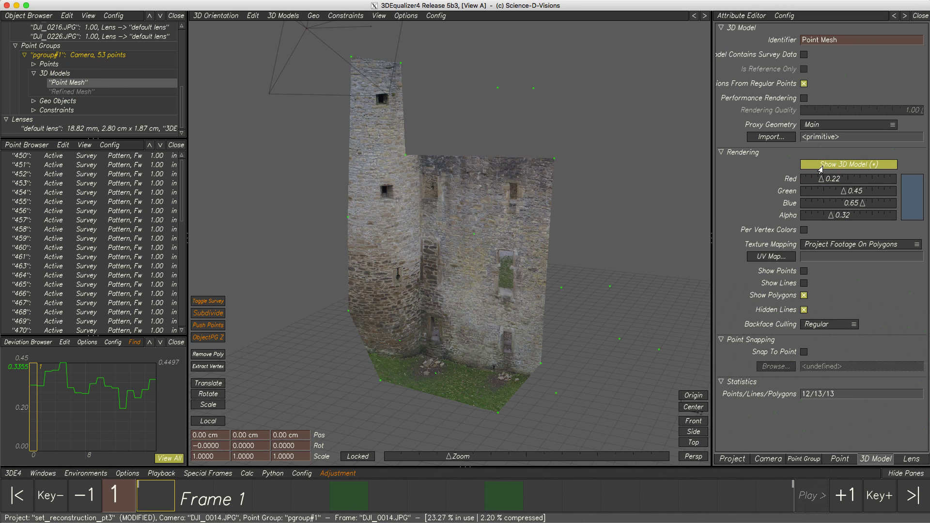
pyautogui.click(803, 283)
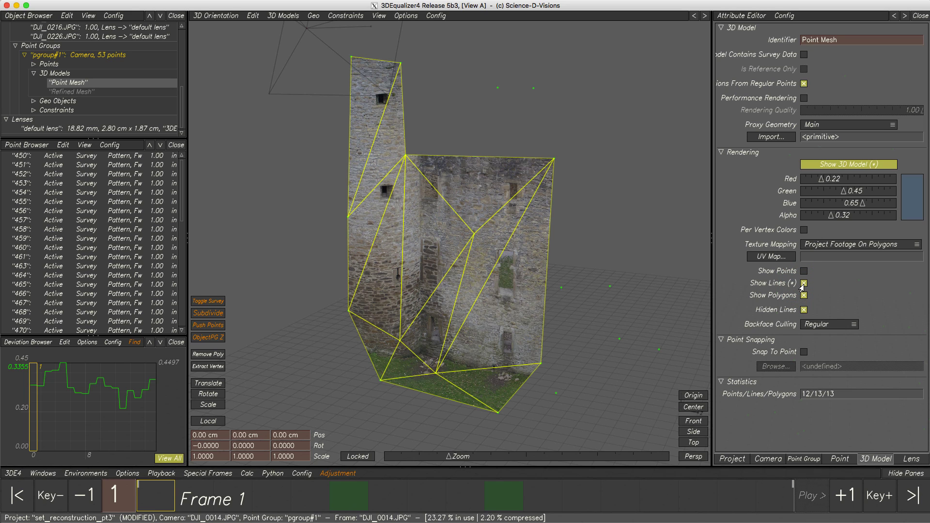
# Refine the Point Mesh polygons into a new 3D model with Adaptive Triangle Subdivide 0.42 and 100 cm Average Triangle Edge Length
pyautogui.click(284, 16)
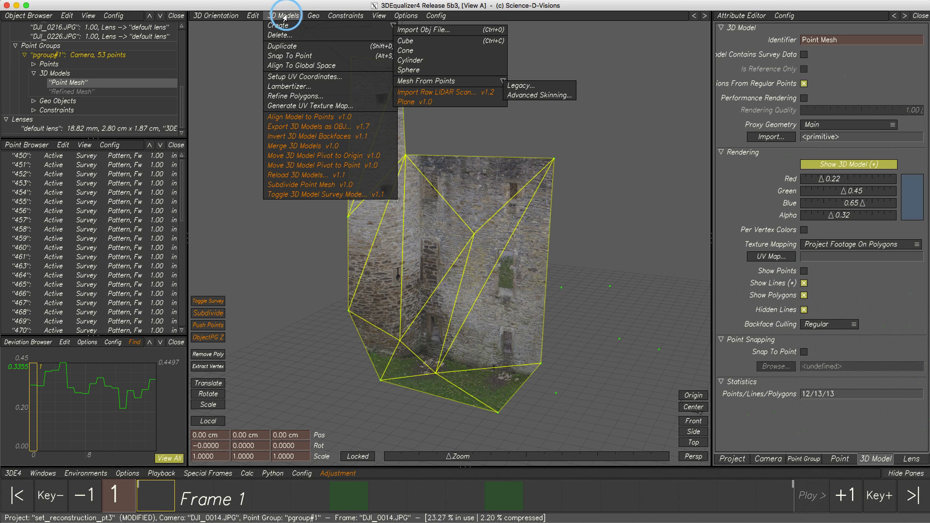
pyautogui.click(296, 95)
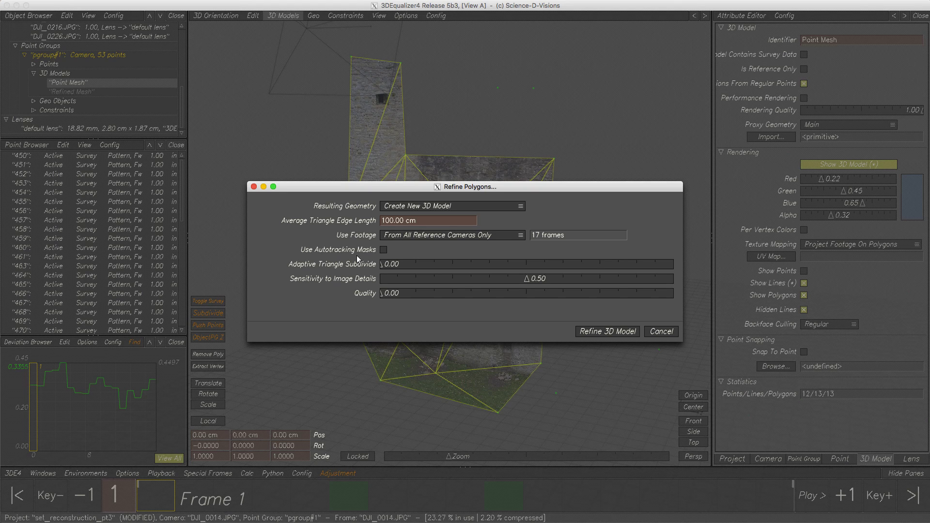
pyautogui.moveTo(381, 265); pyautogui.dragTo(504, 269)
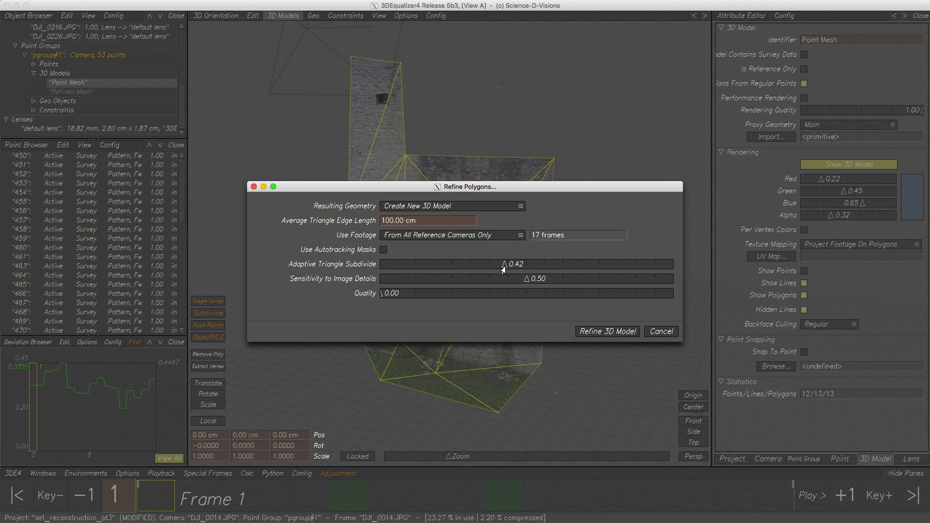
pyautogui.click(594, 333)
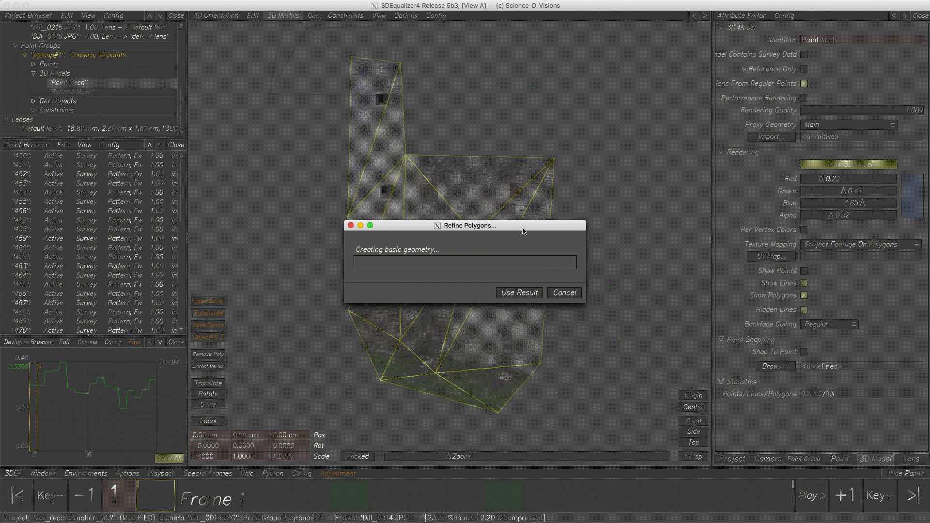
pyautogui.moveTo(523, 228); pyautogui.dragTo(654, 216)
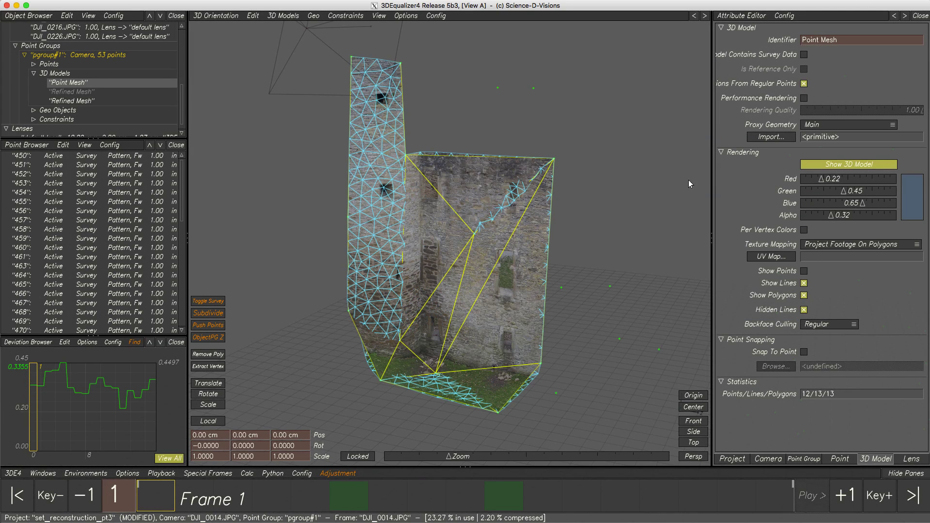
# Hide the original Point Mesh, inspect the adaptively subdivided triangles, and turn off the lines of the newest Refined Mesh
pyautogui.click(818, 167)
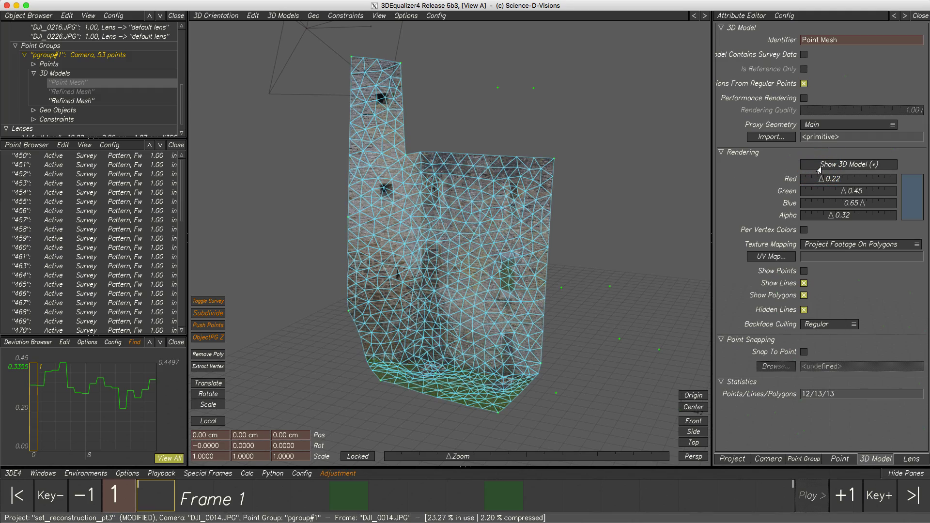
pyautogui.keyDown('alt'); pyautogui.moveTo(420, 384); pyautogui.dragTo(451, 374, button='right'); pyautogui.keyUp('alt')
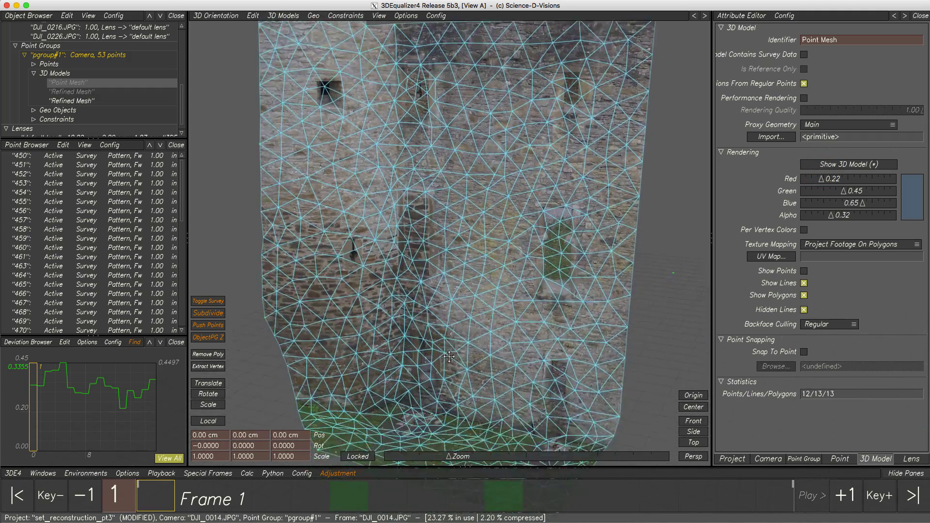
pyautogui.keyDown('alt'); pyautogui.moveTo(452, 374); pyautogui.dragTo(452, 353, button='middle'); pyautogui.keyUp('alt')
pyautogui.keyDown('alt'); pyautogui.moveTo(453, 354); pyautogui.dragTo(424, 337); pyautogui.keyUp('alt')
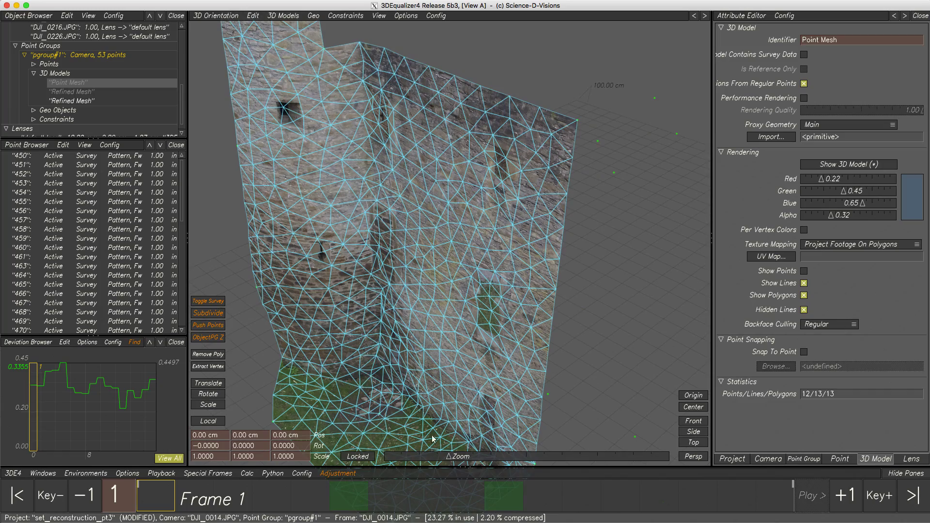
pyautogui.moveTo(374, 289); pyautogui.dragTo(374, 345, button='middle')
pyautogui.scroll(-5, 393, 362)
pyautogui.click(82, 101)
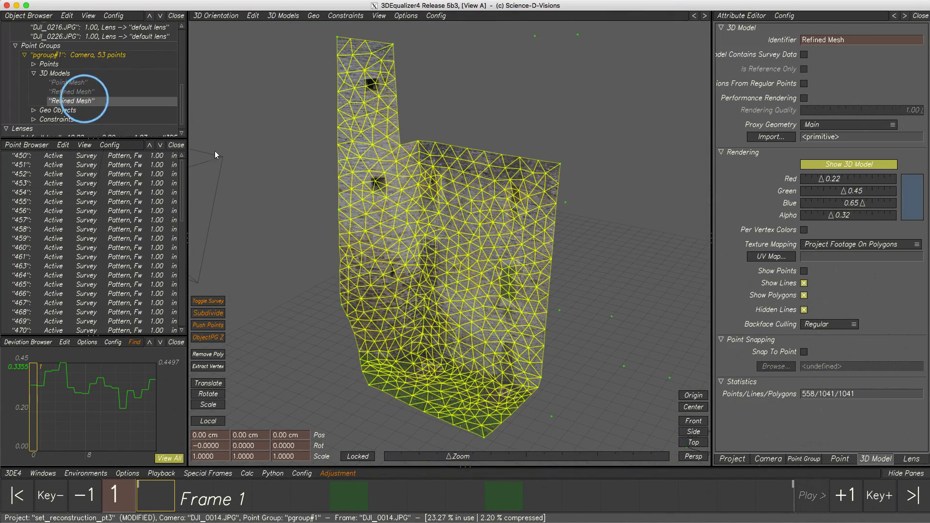
pyautogui.click(804, 283)
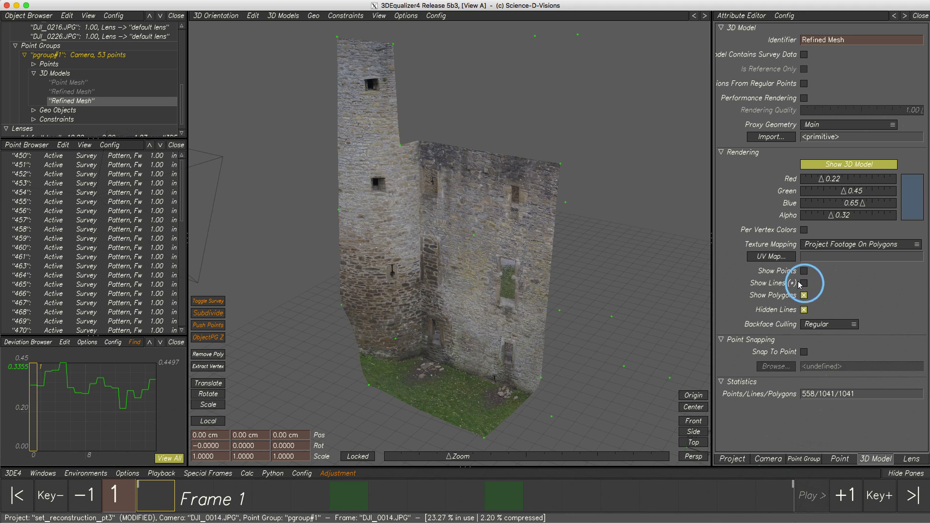
# Review the footage projected onto the newest Refined Mesh across the frames, return to frame 1, and look over the whole scene
pyautogui.moveTo(155, 499); pyautogui.dragTo(767, 505)
pyautogui.click(163, 498)
pyautogui.keyDown('alt'); pyautogui.moveTo(571, 335); pyautogui.dragTo(539, 290, button='right'); pyautogui.keyUp('alt')
pyautogui.keyDown('alt'); pyautogui.moveTo(539, 289); pyautogui.dragTo(493, 283, button='middle'); pyautogui.keyUp('alt')
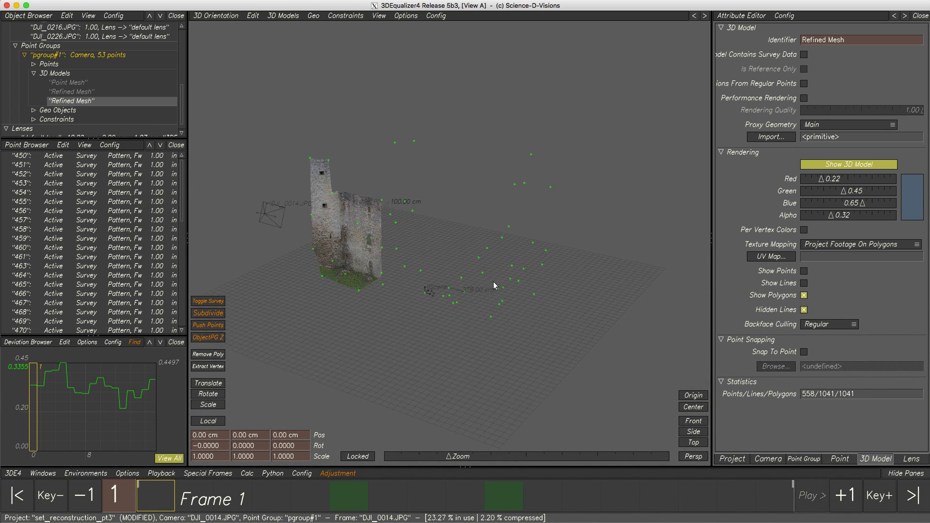
pyautogui.keyDown('alt'); pyautogui.moveTo(493, 283); pyautogui.dragTo(494, 296); pyautogui.keyUp('alt')
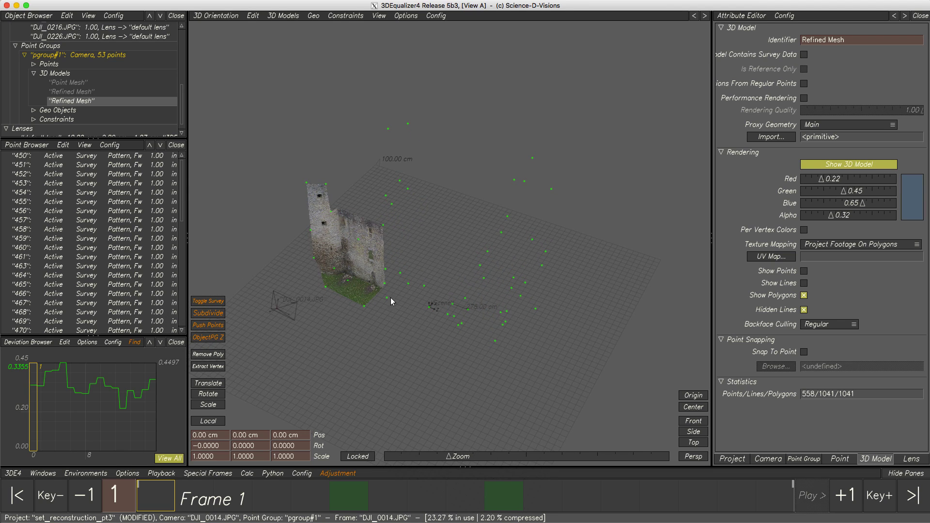
# Select the low ruin wall's points in Manual Tracking at frames 1 and 4, and return to 3D Orientation at frame 1
pyautogui.click(218, 18)
pyautogui.click(213, 36)
pyautogui.moveTo(418, 264)
pyautogui.mouseDown()
pyautogui.moveTo(574, 275)
pyautogui.moveTo(421, 342)
pyautogui.mouseUp()
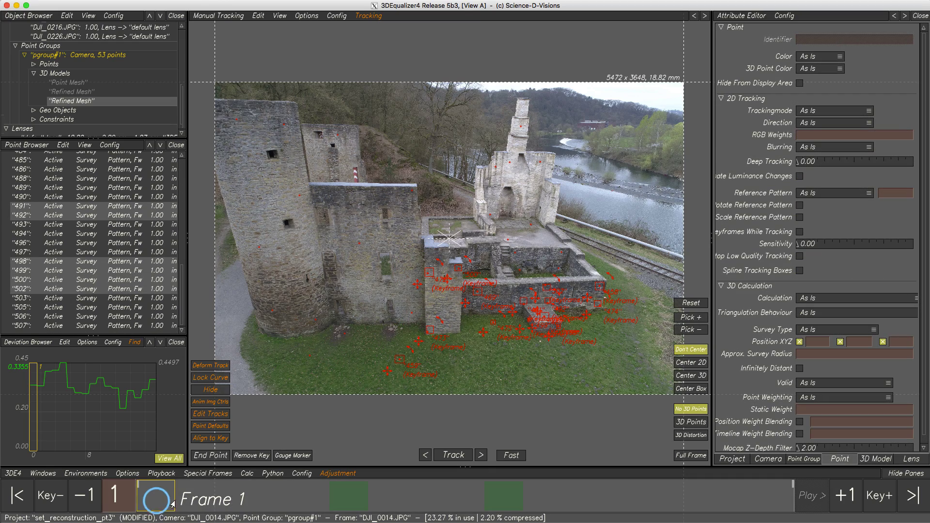
pyautogui.click(274, 496)
pyautogui.click(361, 270)
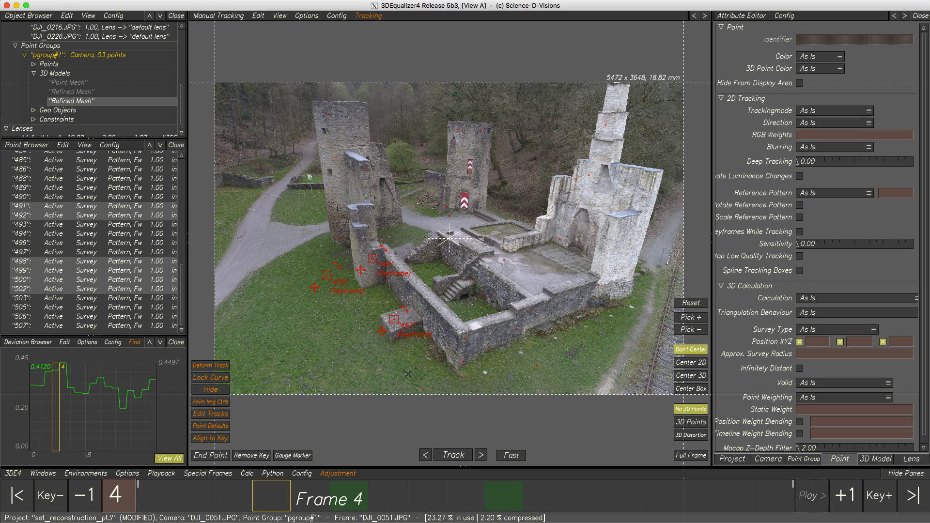
pyautogui.moveTo(401, 368)
pyautogui.keyDown('shift'); pyautogui.mouseDown()
pyautogui.moveTo(556, 293)
pyautogui.moveTo(473, 407)
pyautogui.moveTo(384, 398)
pyautogui.mouseUp(); pyautogui.keyUp('shift')
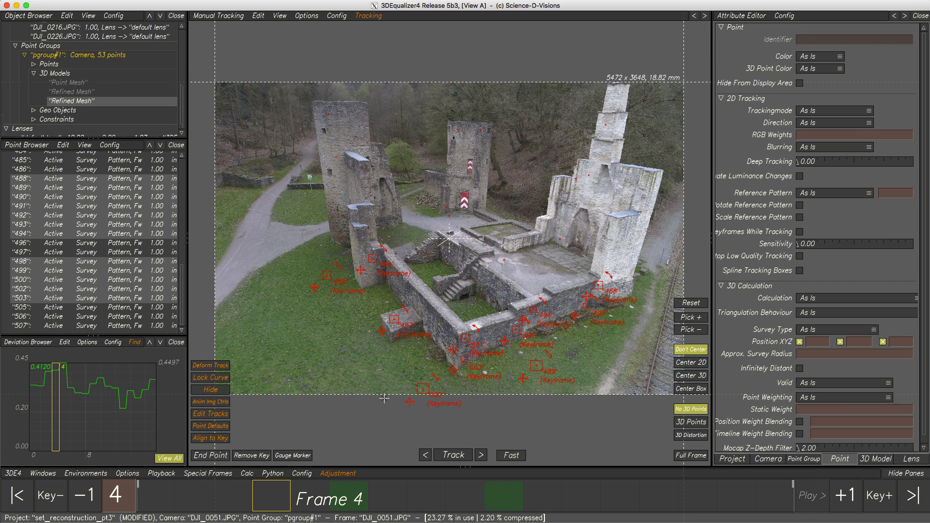
pyautogui.moveTo(276, 499)
pyautogui.mouseDown()
pyautogui.moveTo(311, 497)
pyautogui.moveTo(148, 495)
pyautogui.mouseUp()
pyautogui.click(218, 16)
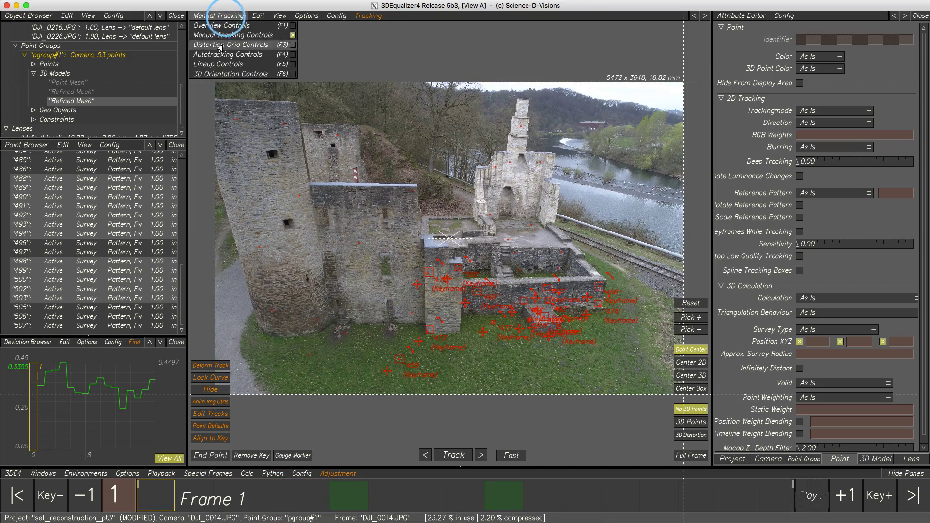
pyautogui.click(220, 74)
# Inspect the selected low-wall points full-screen and create a Legacy mesh from them with Point Filter 0.00
pyautogui.keyDown('alt'); pyautogui.moveTo(523, 316); pyautogui.dragTo(530, 330, button='right'); pyautogui.keyUp('alt')
pyautogui.keyDown('alt'); pyautogui.moveTo(530, 329); pyautogui.dragTo(512, 309, button='middle'); pyautogui.keyUp('alt')
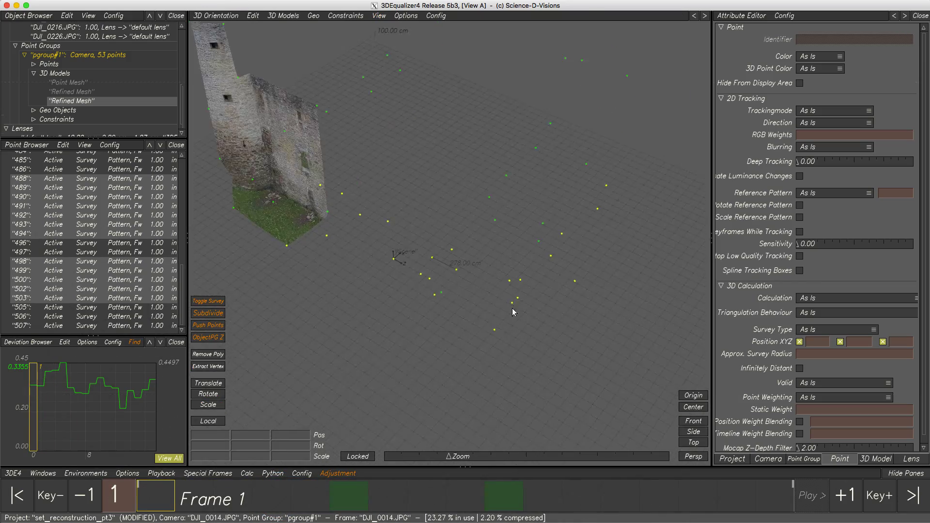
pyautogui.keyDown('alt'); pyautogui.moveTo(504, 309); pyautogui.dragTo(473, 280); pyautogui.keyUp('alt')
pyautogui.press('Tab')
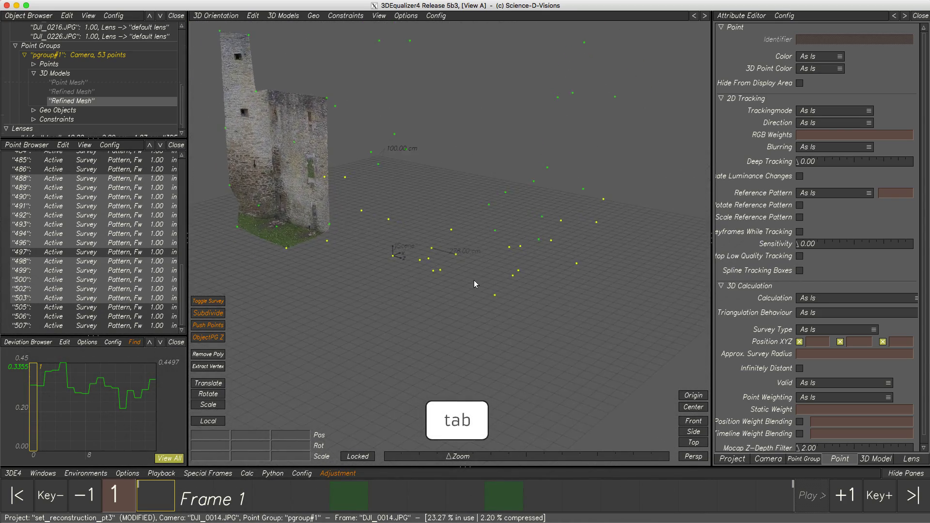
pyautogui.keyDown('alt'); pyautogui.moveTo(534, 274); pyautogui.dragTo(523, 300); pyautogui.keyUp('alt')
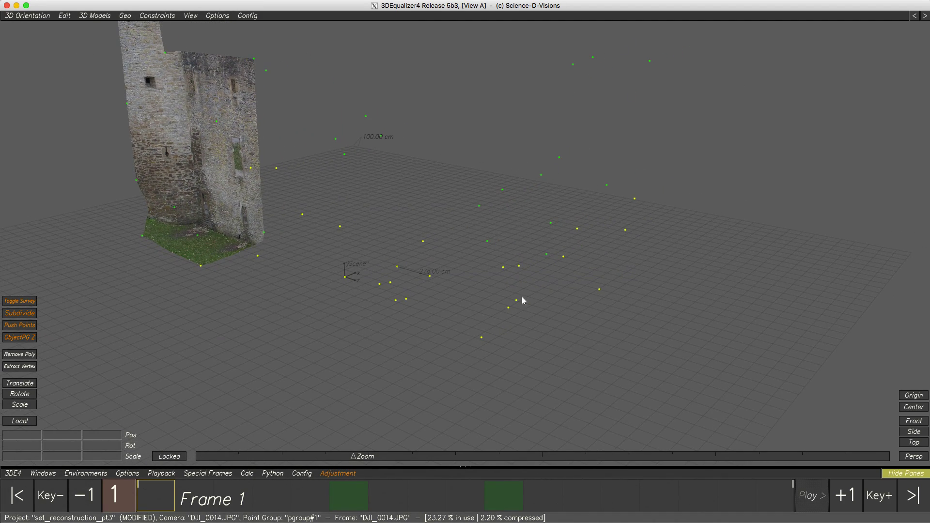
pyautogui.click(108, 17)
pyautogui.click(317, 86)
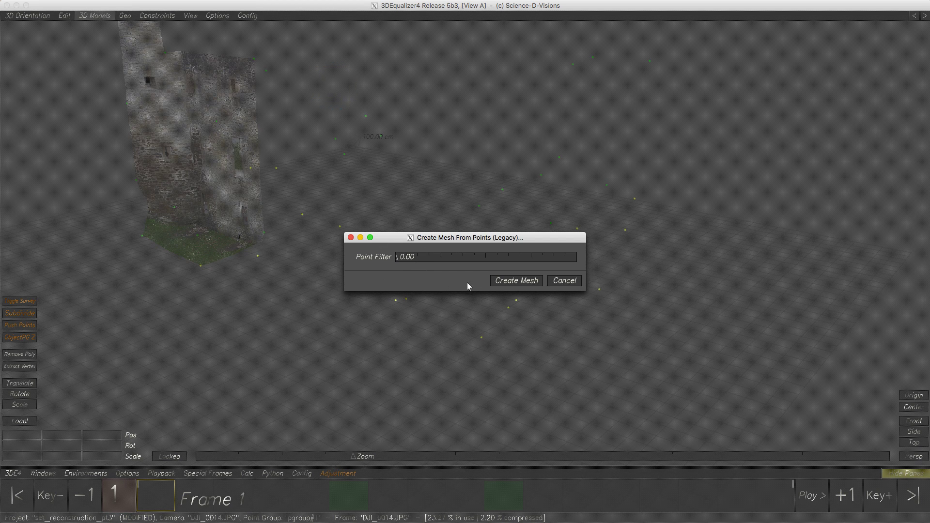
pyautogui.click(523, 282)
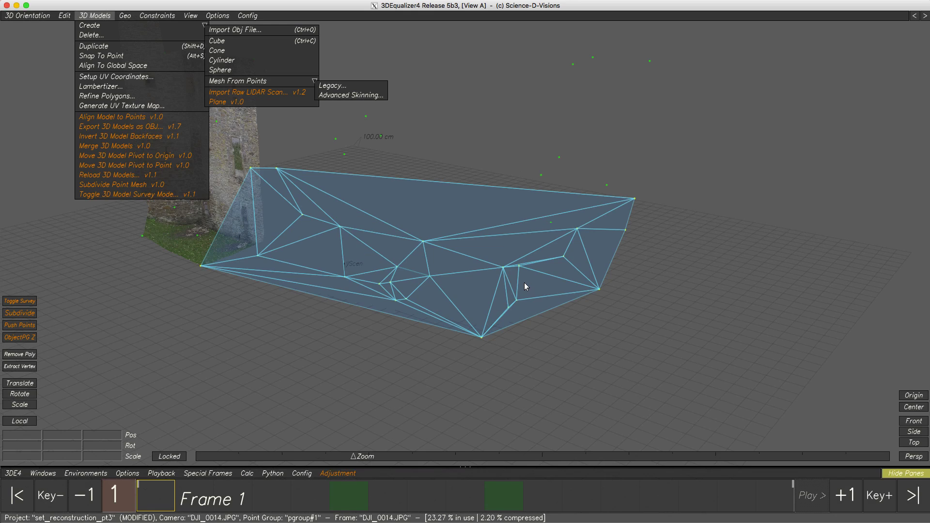
# Inspect the new low-wall mesh and display it over the footage in the Lineup Controls
pyautogui.keyDown('alt'); pyautogui.moveTo(472, 270); pyautogui.dragTo(502, 284); pyautogui.keyUp('alt')
pyautogui.click(28, 15)
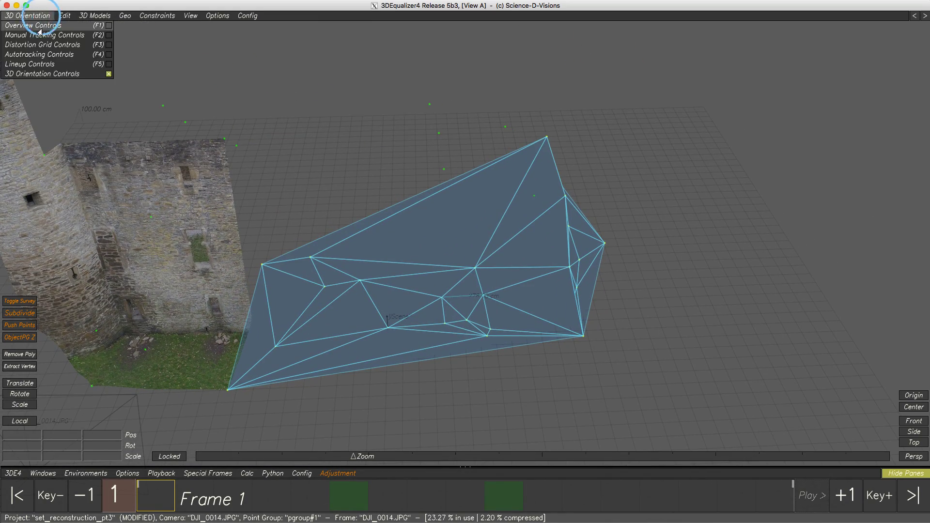
pyautogui.click(56, 65)
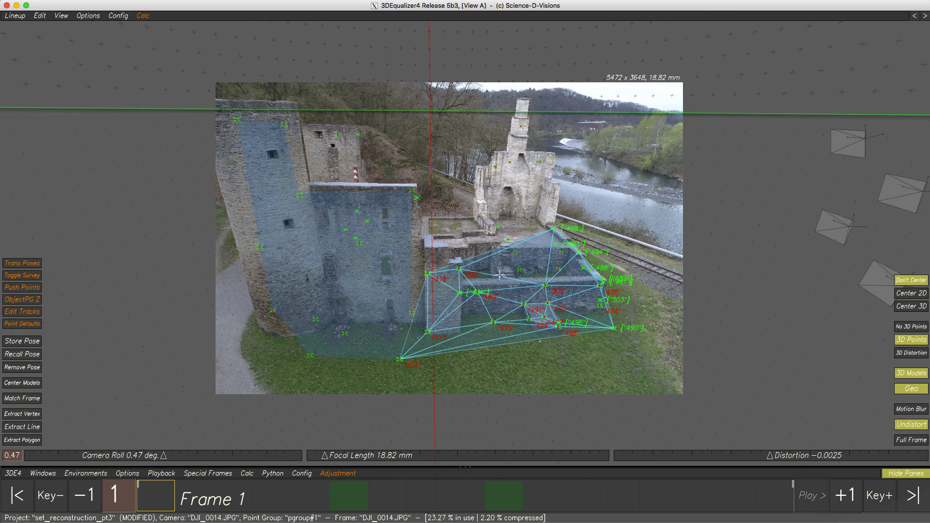
# Return to the 3D Orientation Controls and remove the excess polygons spanning the open area above the low wall's mesh
pyautogui.click(22, 18)
pyautogui.click(24, 75)
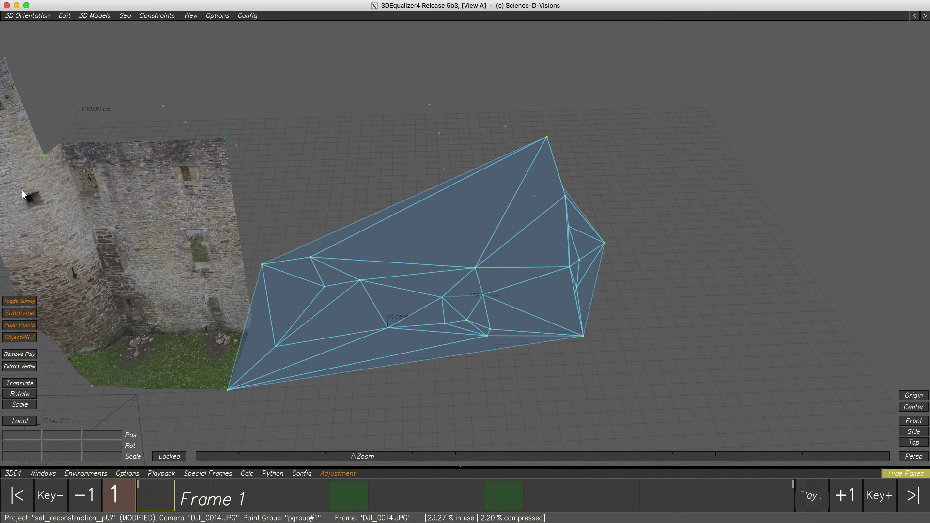
pyautogui.click(20, 354)
pyautogui.click(354, 233)
pyautogui.click(357, 232)
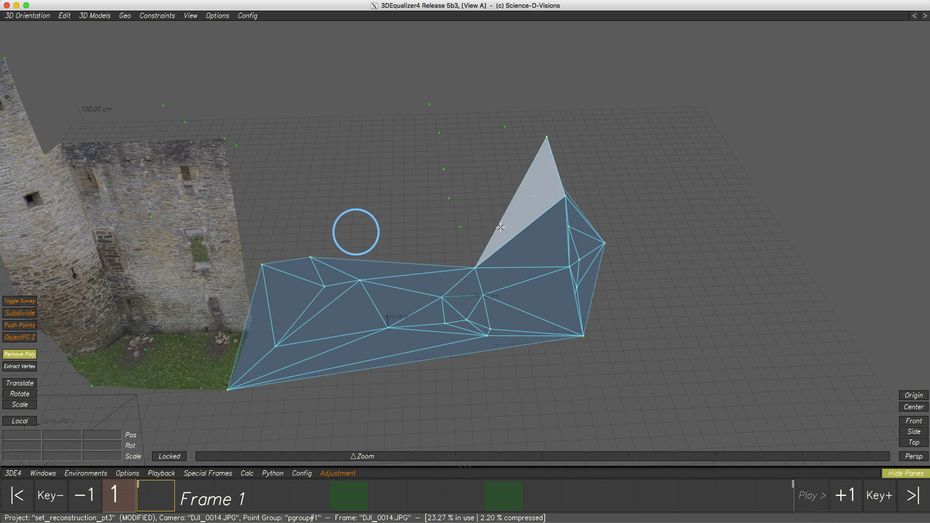
pyautogui.click(499, 228)
pyautogui.click(519, 241)
pyautogui.click(374, 266)
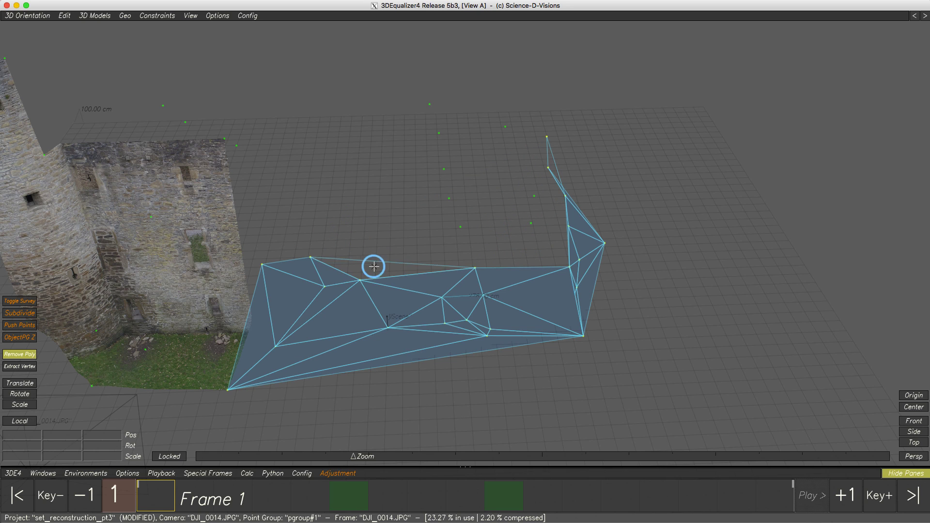
pyautogui.click(374, 261)
# Check the low-wall mesh over frame 4 in the Lineup Controls, and remove the excess polygon bordering the tall wall in 3D Orientation
pyautogui.click(41, 15)
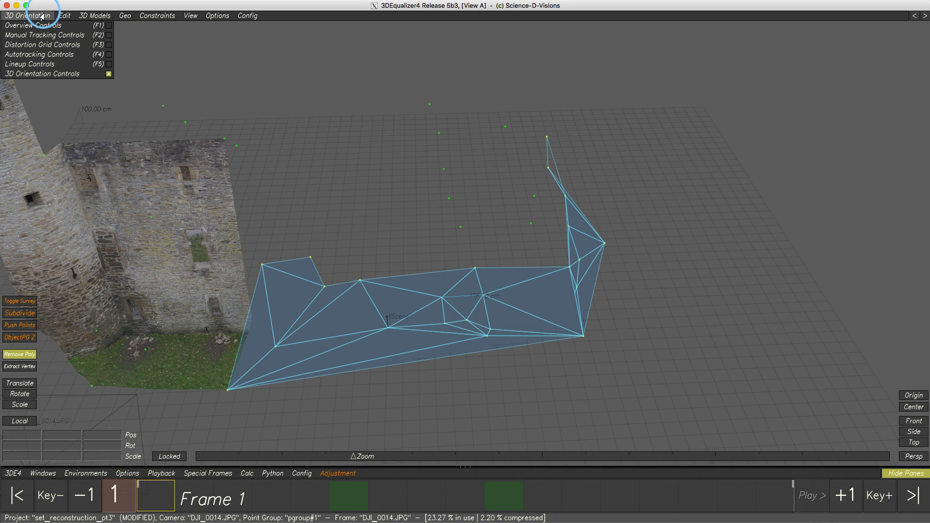
pyautogui.click(50, 61)
pyautogui.moveTo(167, 507); pyautogui.dragTo(276, 496)
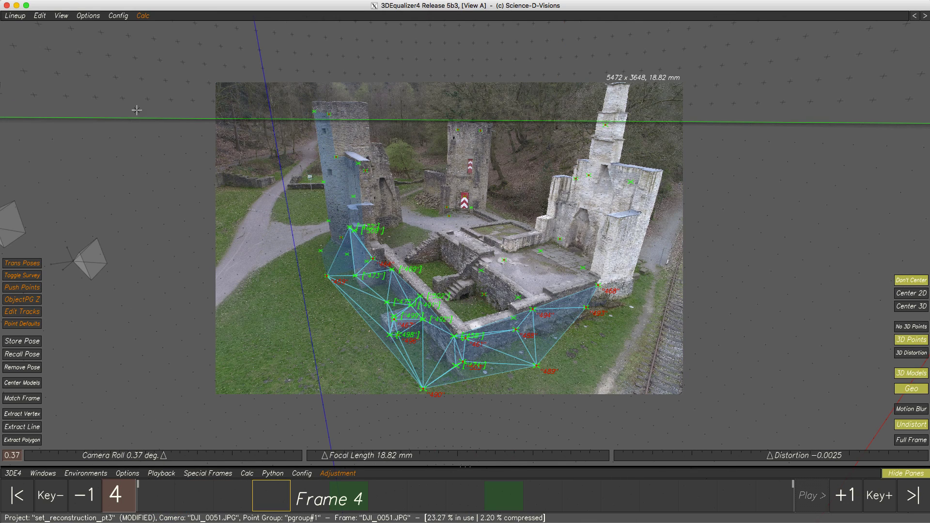
pyautogui.click(20, 15)
pyautogui.click(29, 75)
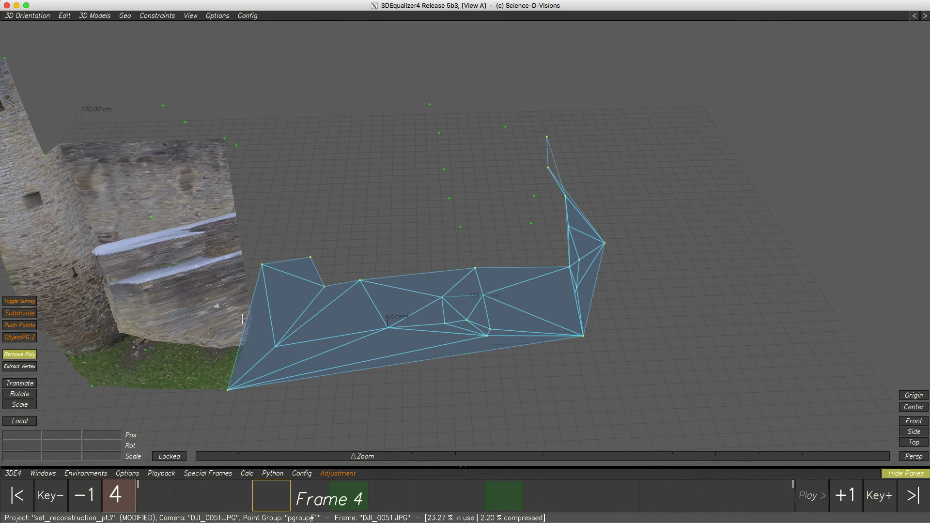
pyautogui.click(258, 318)
pyautogui.click(19, 354)
pyautogui.moveTo(348, 373); pyautogui.dragTo(434, 324)
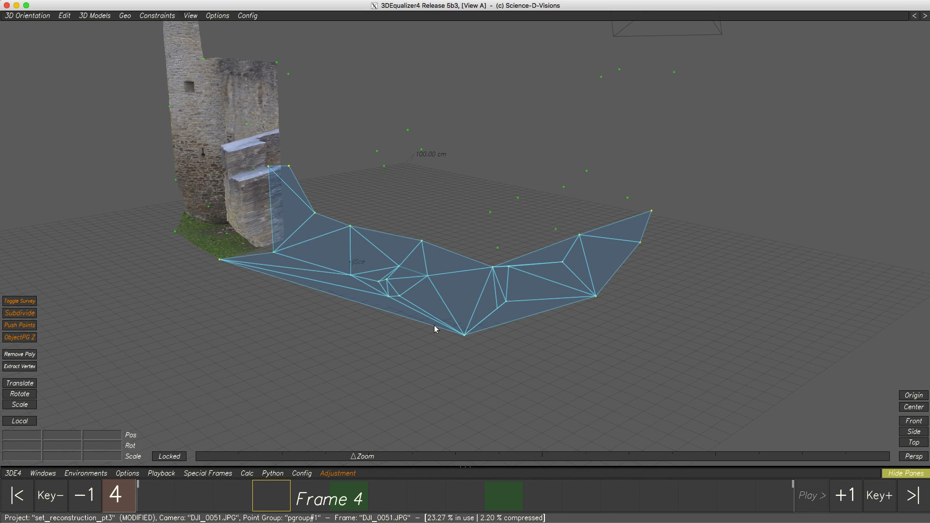
# Compare the low wall in the footage at frames 4 and 1 in Manual Tracking, and return to 3D Orientation
pyautogui.click(28, 15)
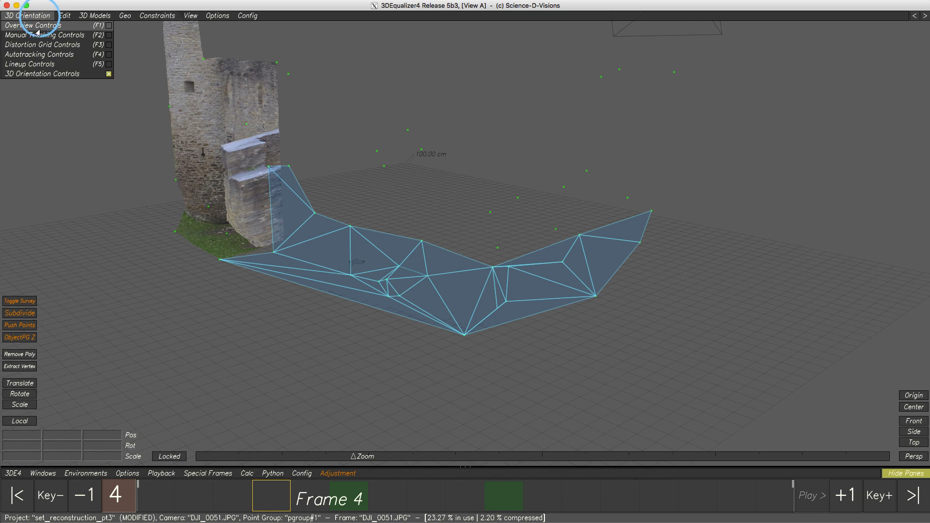
pyautogui.click(34, 24)
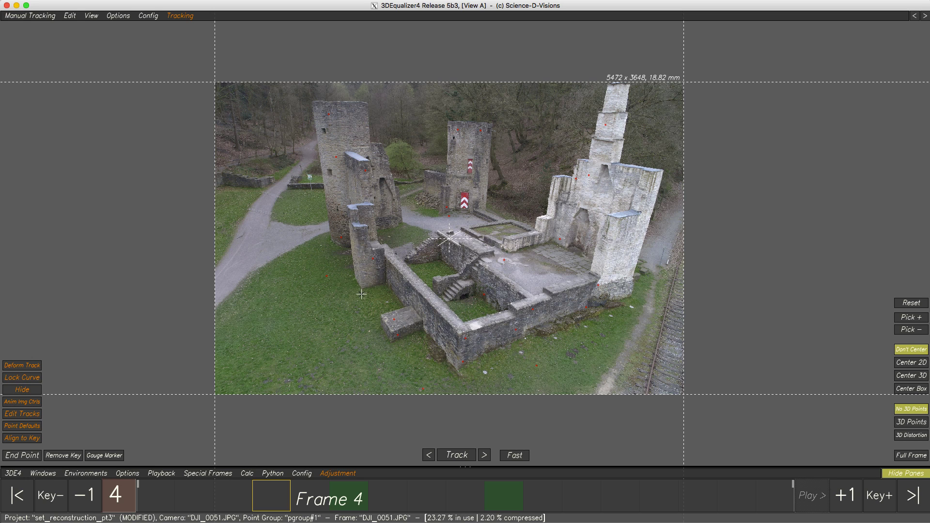
pyautogui.click(283, 494)
pyautogui.moveTo(283, 495); pyautogui.dragTo(155, 496)
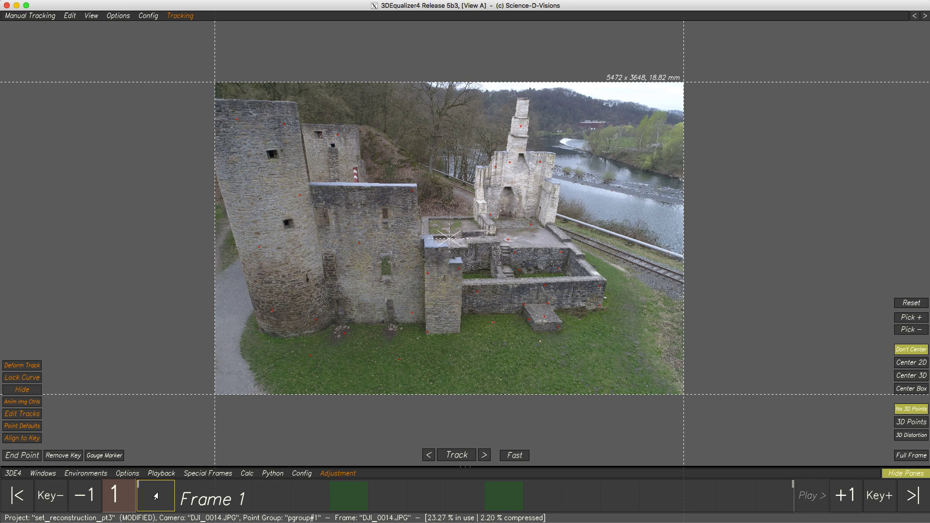
pyautogui.click(27, 17)
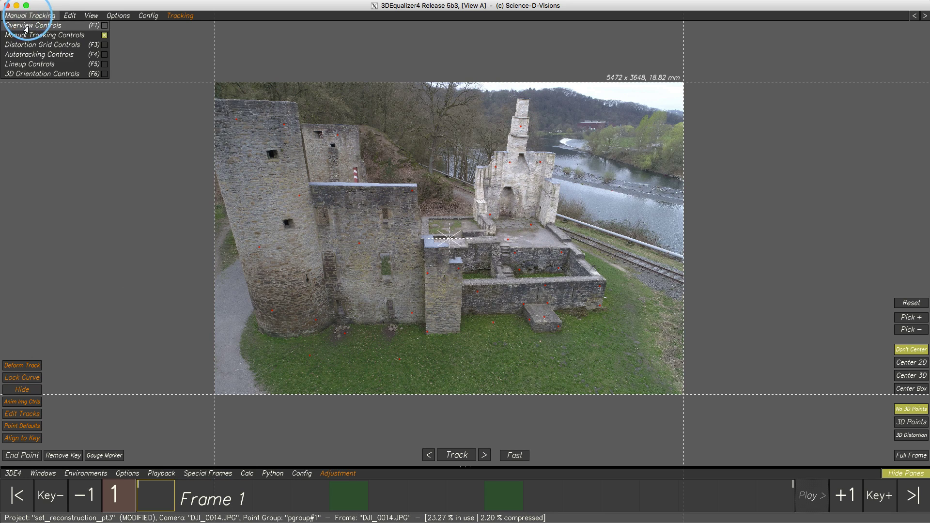
pyautogui.click(30, 74)
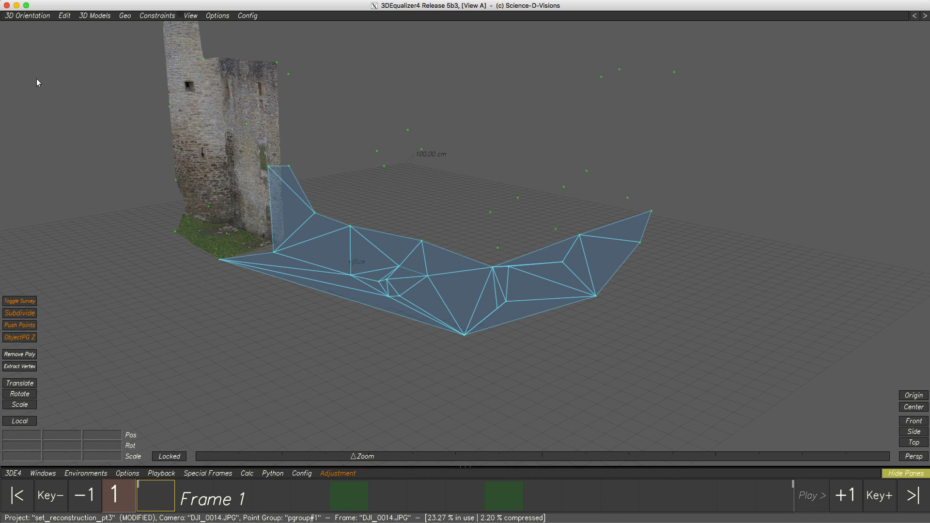
# Refine the low-wall mesh's polygons into a new 3D model with average edge length 75 cm and Adaptive Triangle Subdivide 0.76
pyautogui.click(323, 291)
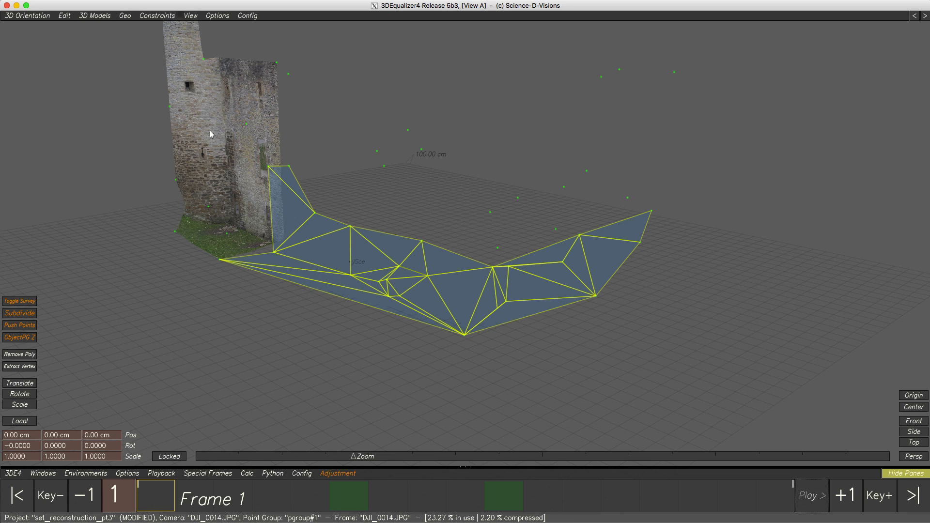
pyautogui.click(97, 16)
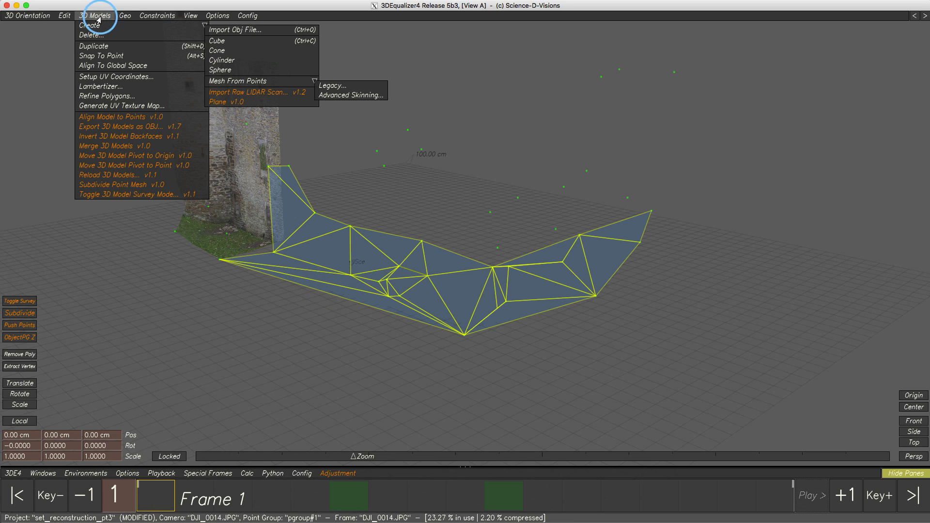
pyautogui.click(105, 95)
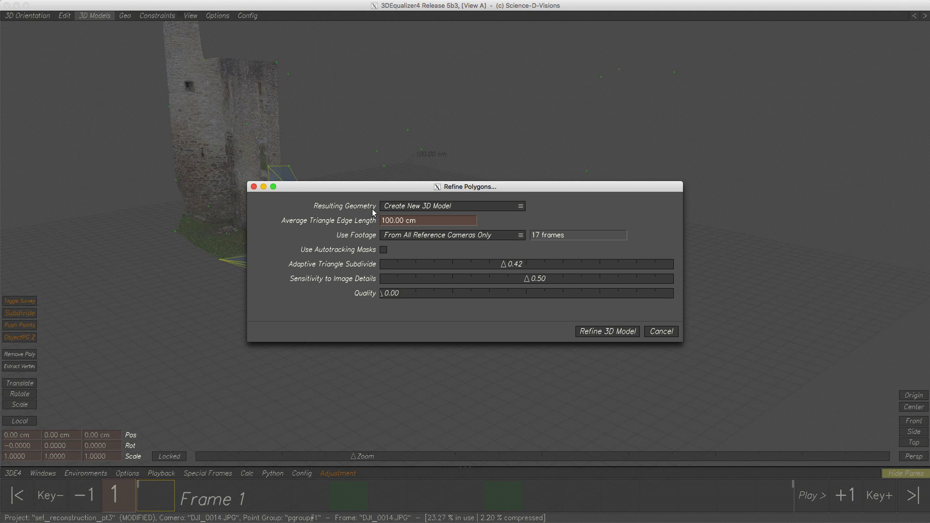
pyautogui.moveTo(417, 221); pyautogui.dragTo(377, 222)
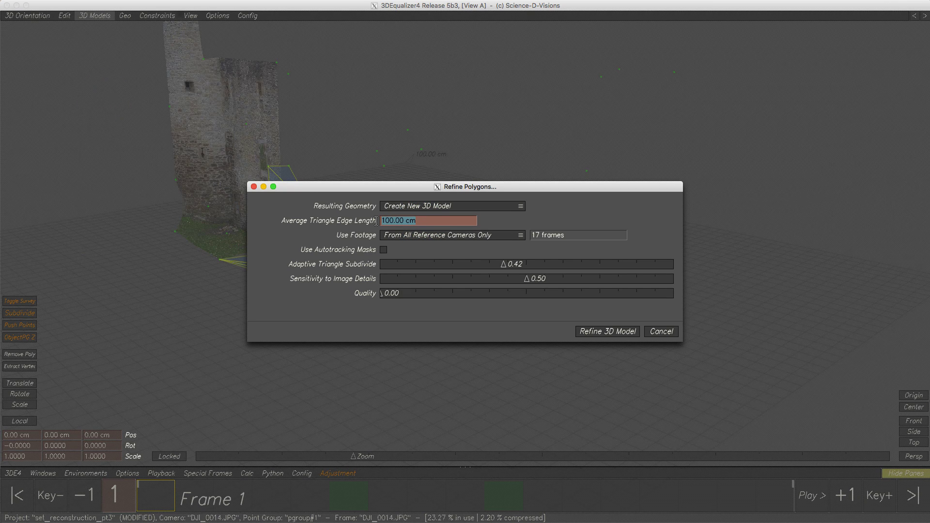
pyautogui.write('75')
pyautogui.press('Return')
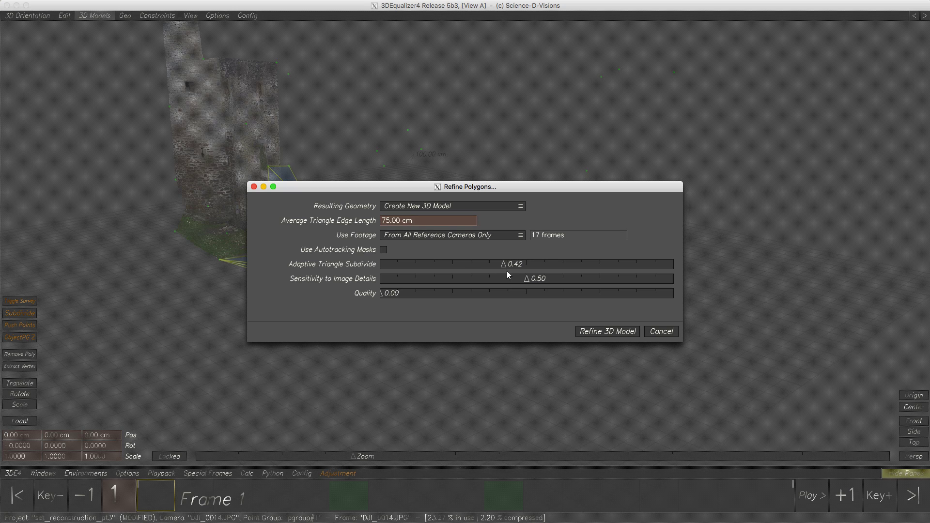
pyautogui.moveTo(504, 269); pyautogui.dragTo(601, 271)
pyautogui.click(600, 334)
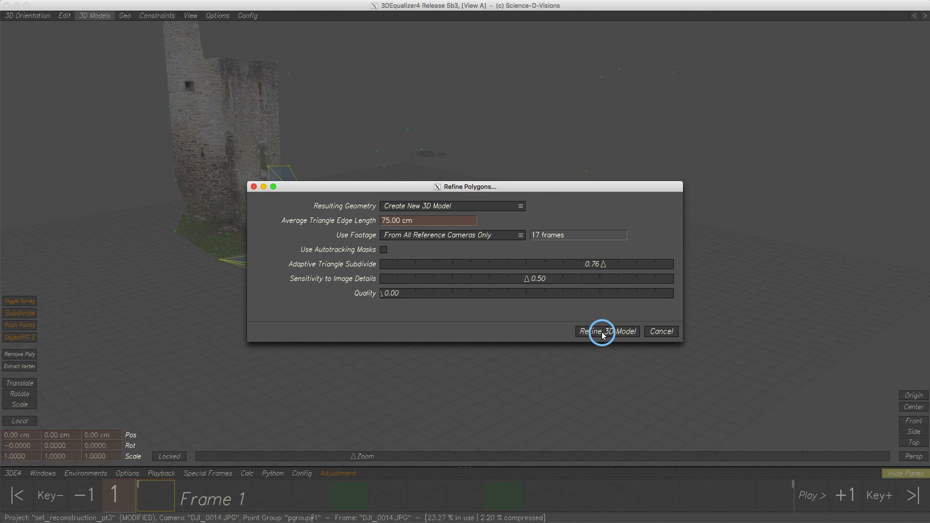
# Hide the lines of the refined low-wall mesh and review the footage projected onto it full-screen
pyautogui.moveTo(496, 226); pyautogui.dragTo(485, 104)
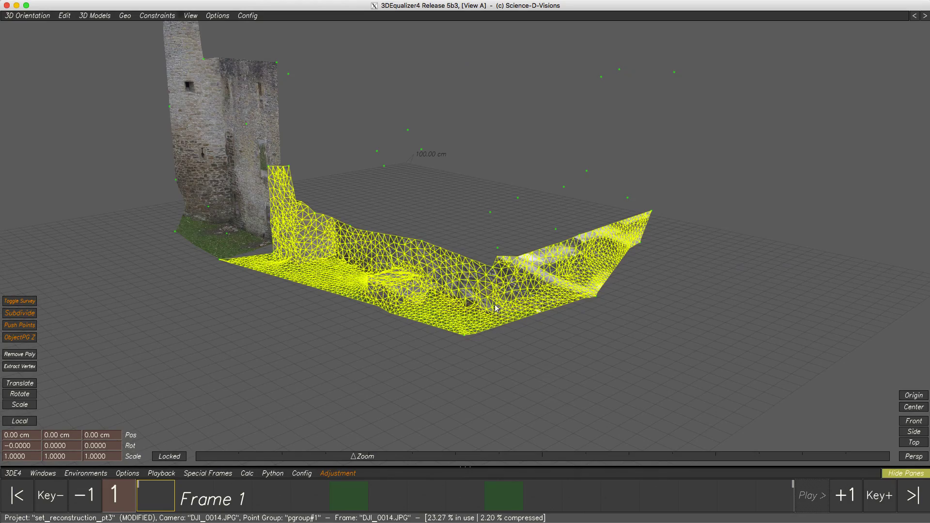
pyautogui.moveTo(495, 291); pyautogui.dragTo(501, 315, button='right')
pyautogui.moveTo(495, 339)
pyautogui.mouseDown()
pyautogui.moveTo(546, 337)
pyautogui.moveTo(498, 338)
pyautogui.mouseUp()
pyautogui.press('Tab')
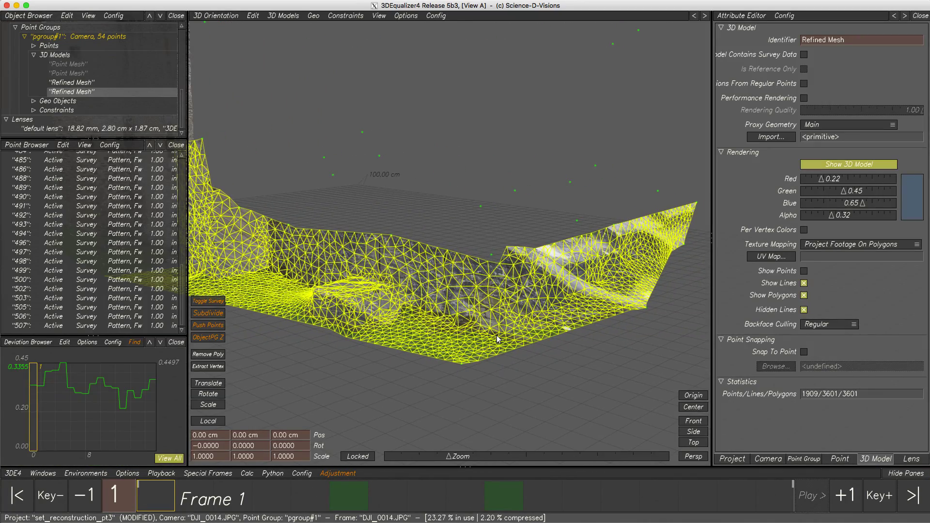
pyautogui.click(803, 284)
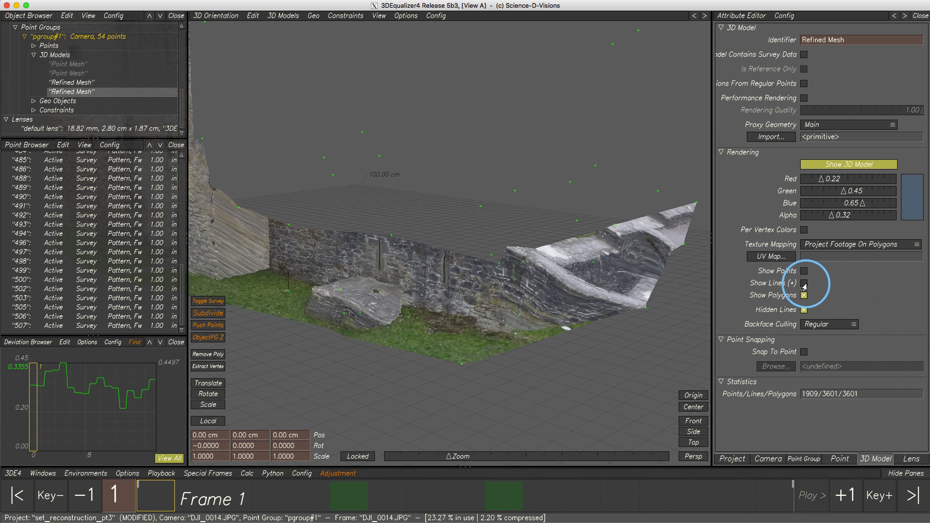
pyautogui.press('Tab')
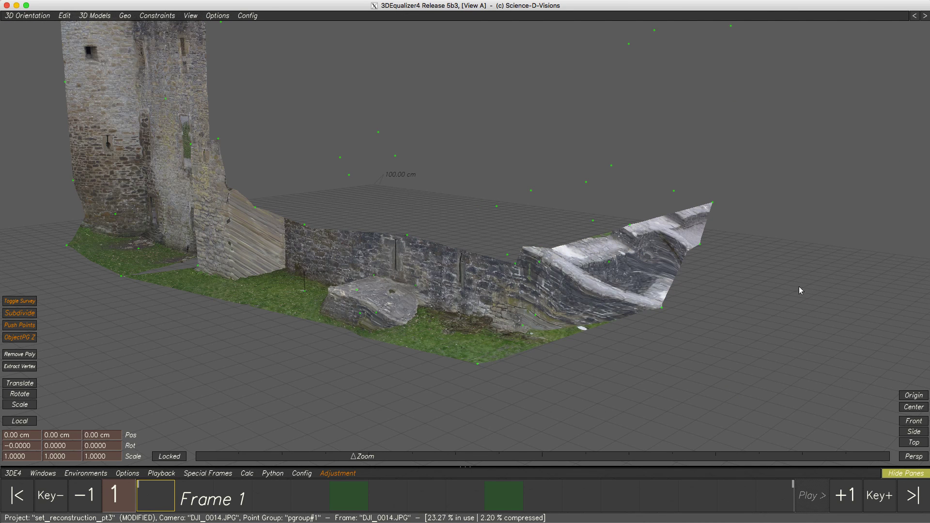
pyautogui.moveTo(145, 499); pyautogui.dragTo(167, 493)
# Select the points on the white ruin and its terrace at frame 1 in Manual Tracking, and return to full-screen 3D Orientation
pyautogui.press('Tab')
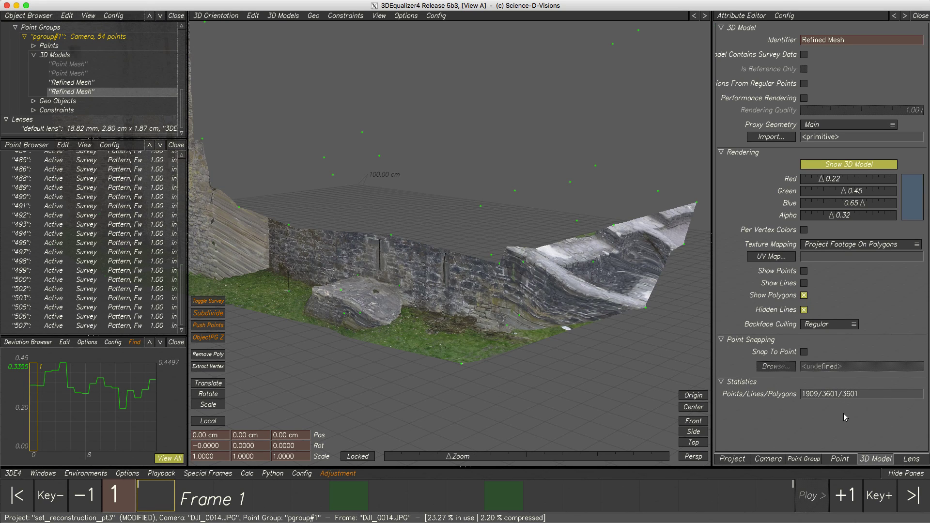
pyautogui.moveTo(552, 345); pyautogui.dragTo(545, 293)
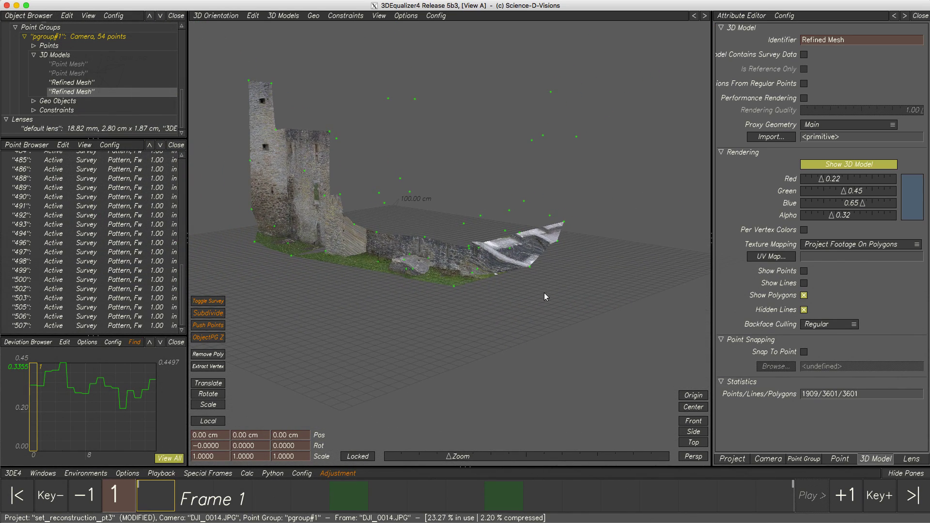
pyautogui.click(217, 16)
pyautogui.click(217, 33)
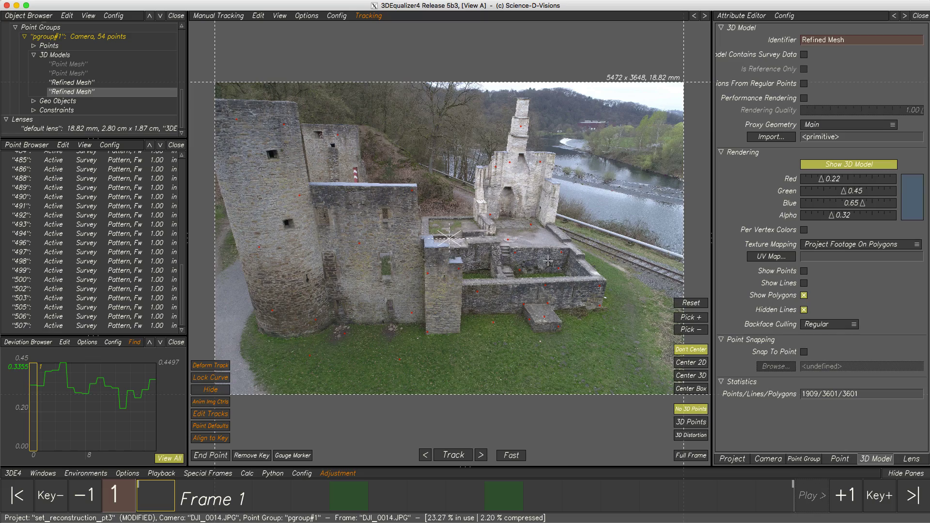
pyautogui.moveTo(476, 148); pyautogui.dragTo(583, 277)
pyautogui.moveTo(159, 493)
pyautogui.mouseDown()
pyautogui.moveTo(307, 495)
pyautogui.moveTo(160, 491)
pyautogui.mouseUp()
pyautogui.click(214, 17)
pyautogui.click(216, 72)
pyautogui.press('space')
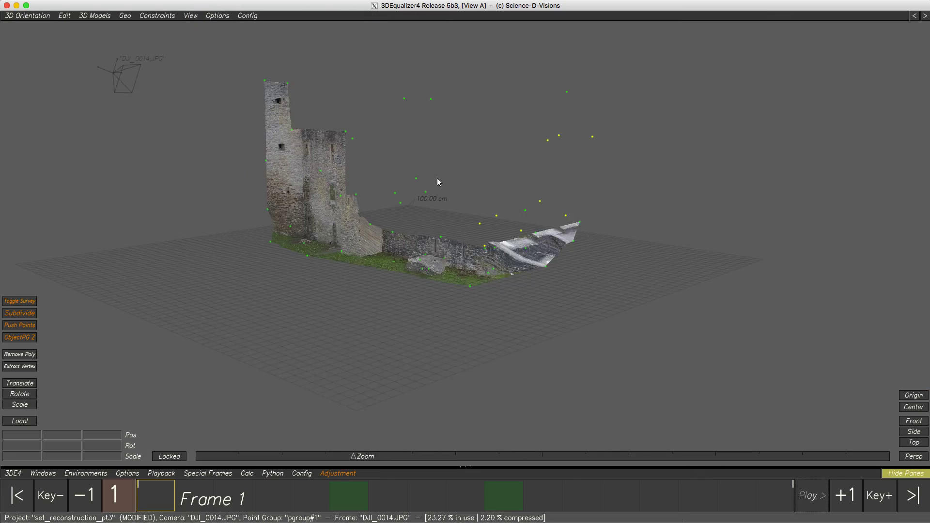
# Create a Legacy mesh from the selected points of the white ruin and its terrace
pyautogui.moveTo(513, 218)
pyautogui.keyDown('alt'); pyautogui.mouseDown()
pyautogui.moveTo(515, 160)
pyautogui.moveTo(521, 201)
pyautogui.mouseUp(); pyautogui.keyUp('alt')
pyautogui.keyDown('alt'); pyautogui.moveTo(521, 201); pyautogui.dragTo(523, 185, button='middle'); pyautogui.keyUp('alt')
pyautogui.keyDown('alt'); pyautogui.moveTo(521, 185); pyautogui.dragTo(583, 241, button='right'); pyautogui.keyUp('alt')
pyautogui.keyDown('alt'); pyautogui.moveTo(583, 241); pyautogui.dragTo(550, 283, button='middle'); pyautogui.keyUp('alt')
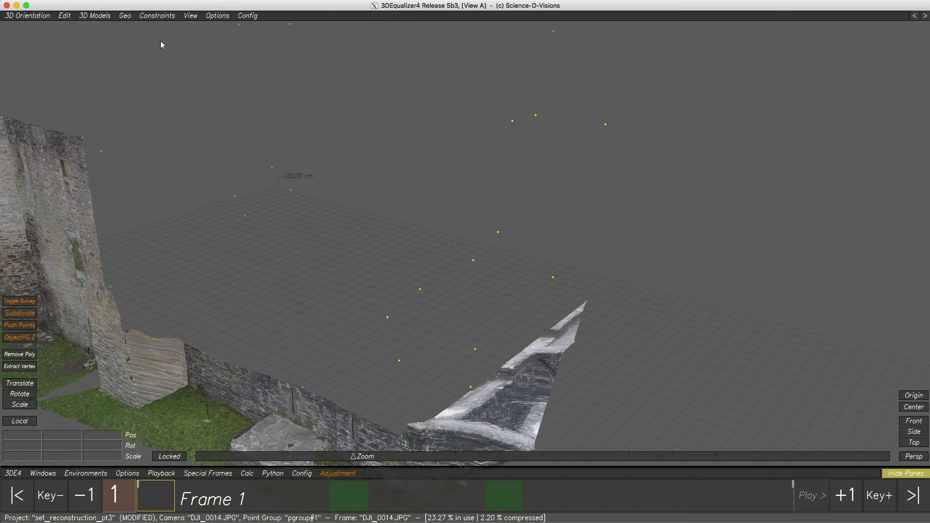
pyautogui.click(107, 18)
pyautogui.moveTo(104, 26)
pyautogui.moveTo(264, 81)
pyautogui.click(339, 89)
pyautogui.click(499, 278)
pyautogui.keyDown('alt'); pyautogui.moveTo(495, 275); pyautogui.dragTo(472, 231); pyautogui.keyUp('alt')
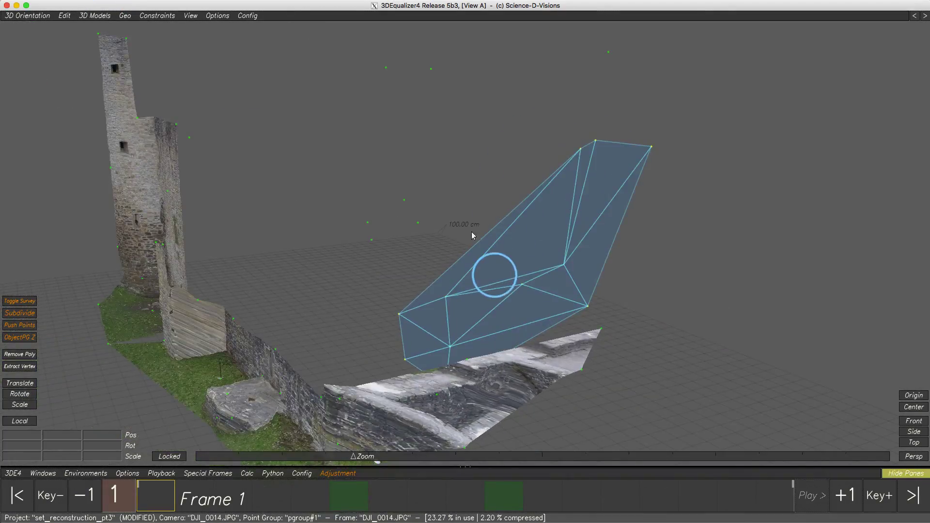
# Remove the excess polygons along the upper and lower edges of the white ruin's mesh
pyautogui.click(18, 354)
pyautogui.click(461, 260)
pyautogui.click(482, 260)
pyautogui.click(510, 279)
pyautogui.click(514, 341)
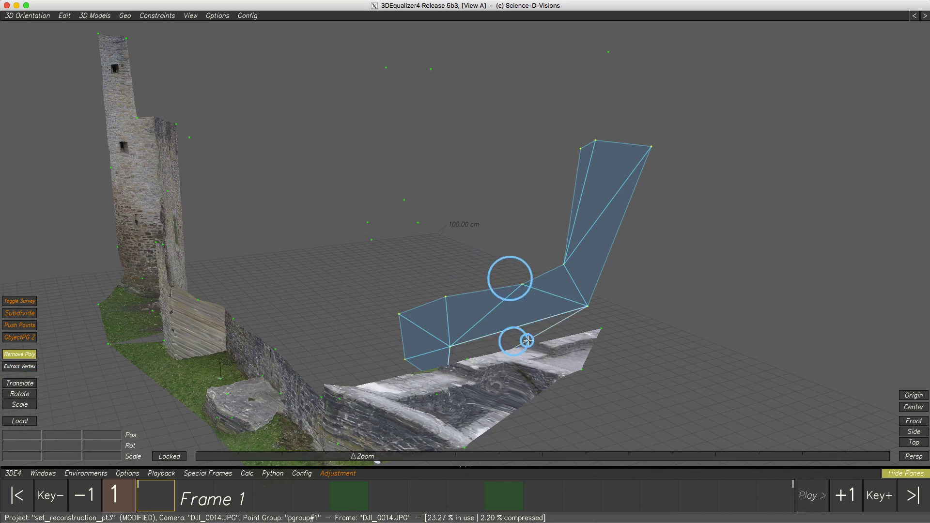
pyautogui.click(527, 340)
pyautogui.click(29, 355)
pyautogui.keyDown('alt'); pyautogui.moveTo(589, 339); pyautogui.dragTo(609, 343); pyautogui.keyUp('alt')
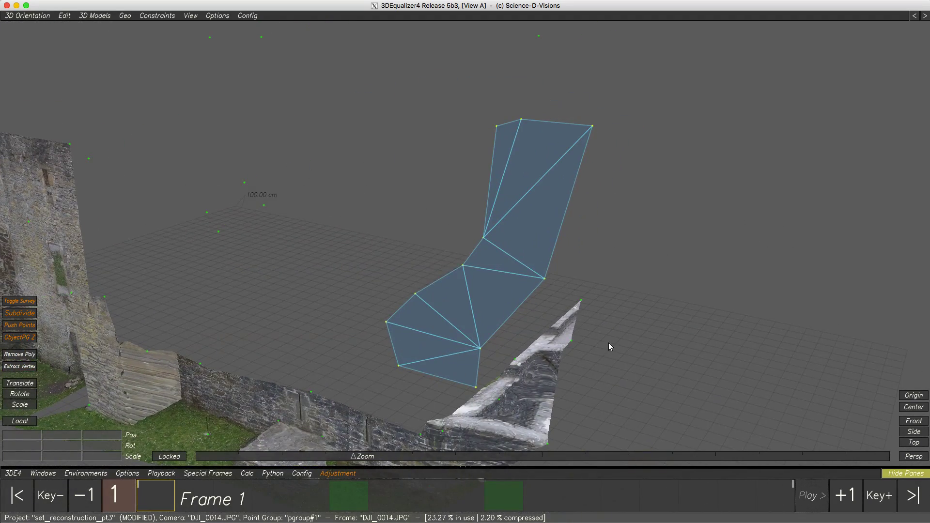
# Refine the white-ruin mesh's polygons into a new 3D model with a reduced Adaptive Triangle Subdivide
pyautogui.click(441, 269)
pyautogui.click(95, 16)
pyautogui.click(111, 96)
pyautogui.click(423, 220)
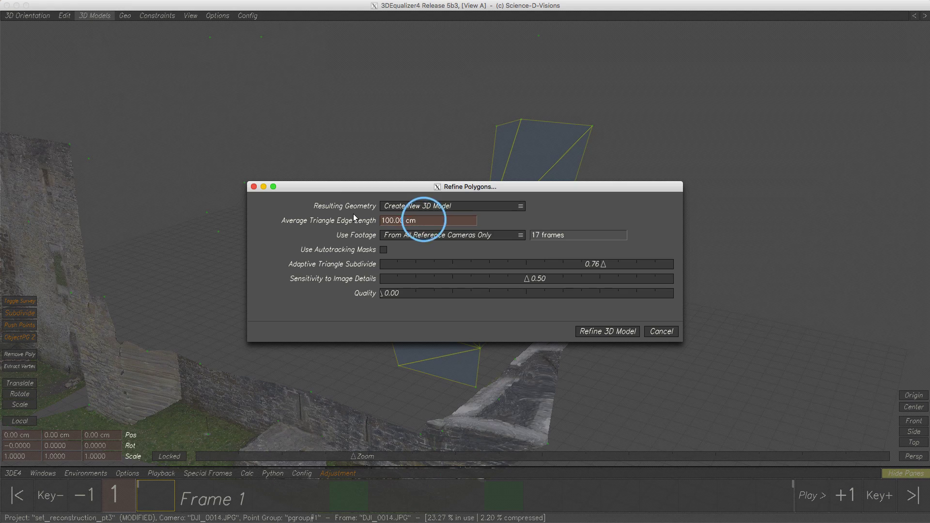
pyautogui.moveTo(604, 264); pyautogui.dragTo(573, 266)
pyautogui.click(606, 332)
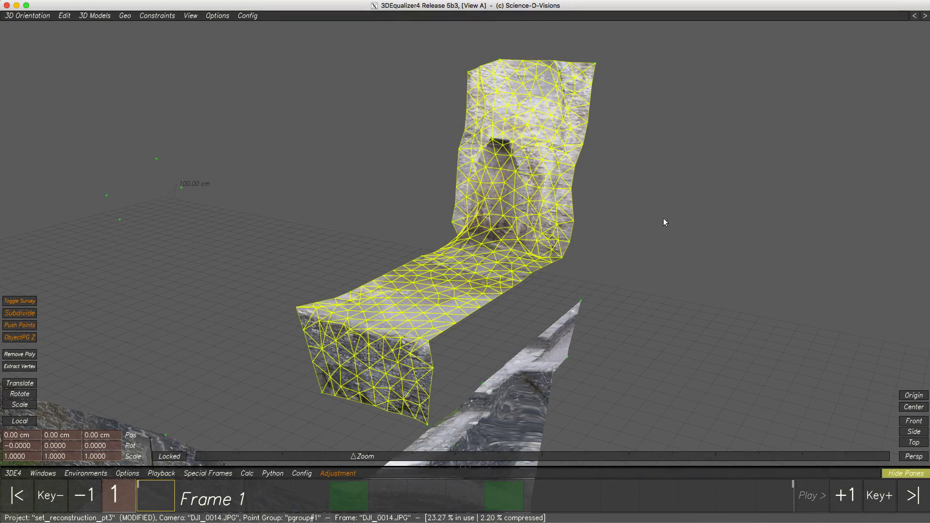
# Examine the refined white-ruin mesh from the side and the front, including the bend between terrace and upright wall
pyautogui.moveTo(646, 332); pyautogui.dragTo(727, 323, button='middle')
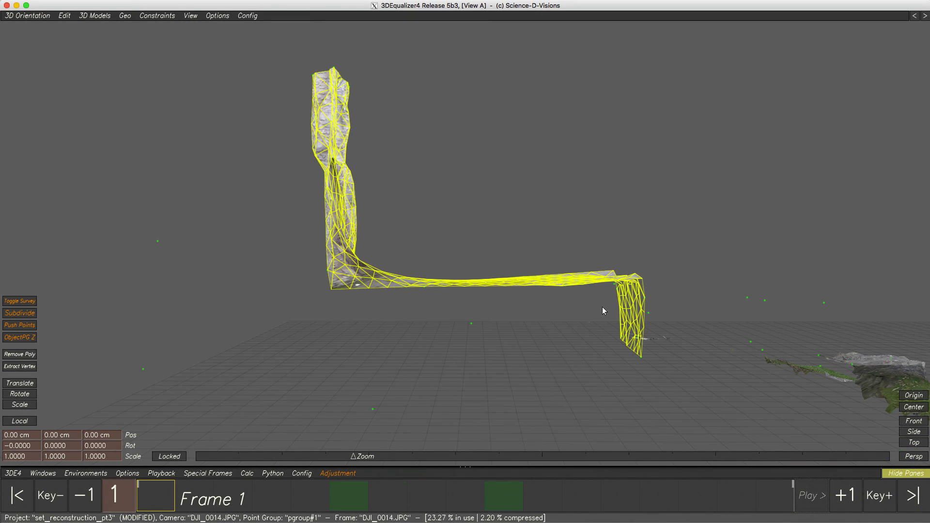
pyautogui.moveTo(509, 264); pyautogui.dragTo(508, 283, button='right')
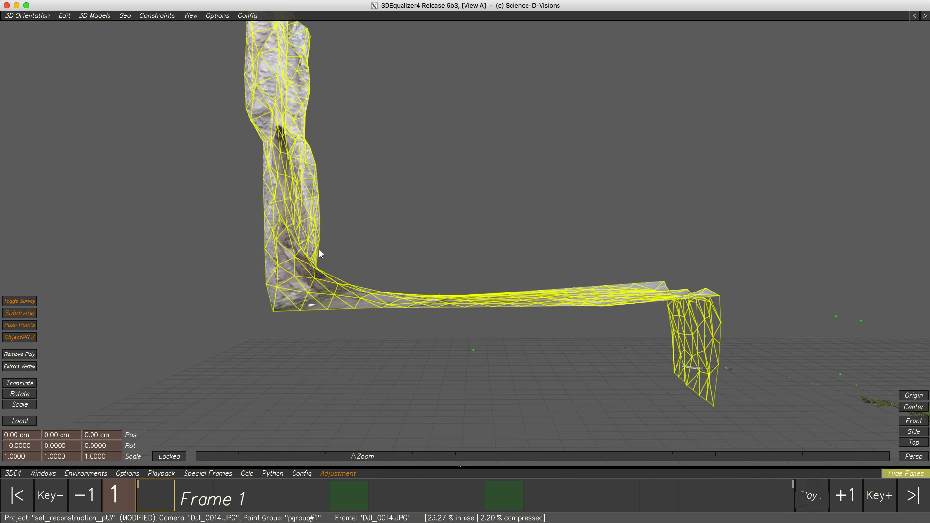
pyautogui.moveTo(281, 188); pyautogui.dragTo(275, 250, button='middle')
pyautogui.moveTo(419, 308); pyautogui.dragTo(420, 310, button='middle')
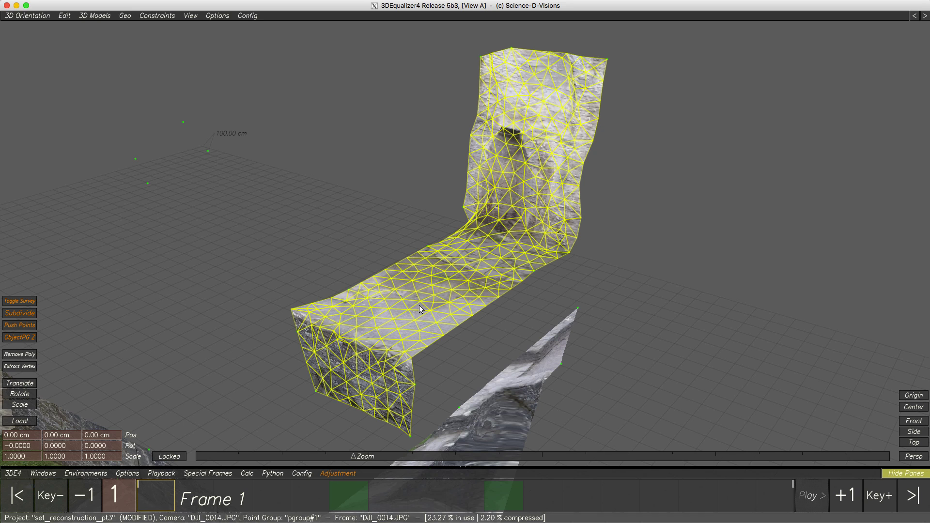
# Inspect the stonework around the white ruin's niche up close in the frame 1 footage in Manual Tracking
pyautogui.press('Tab')
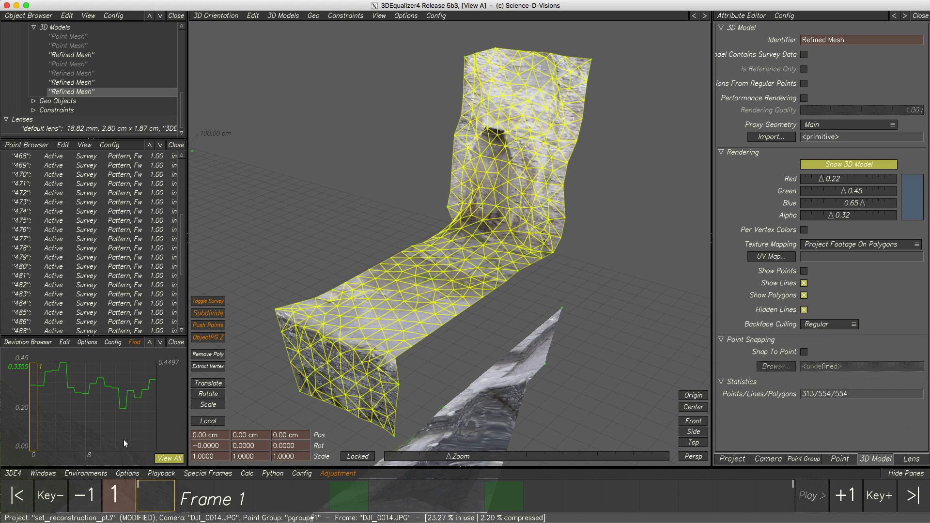
pyautogui.click(230, 18)
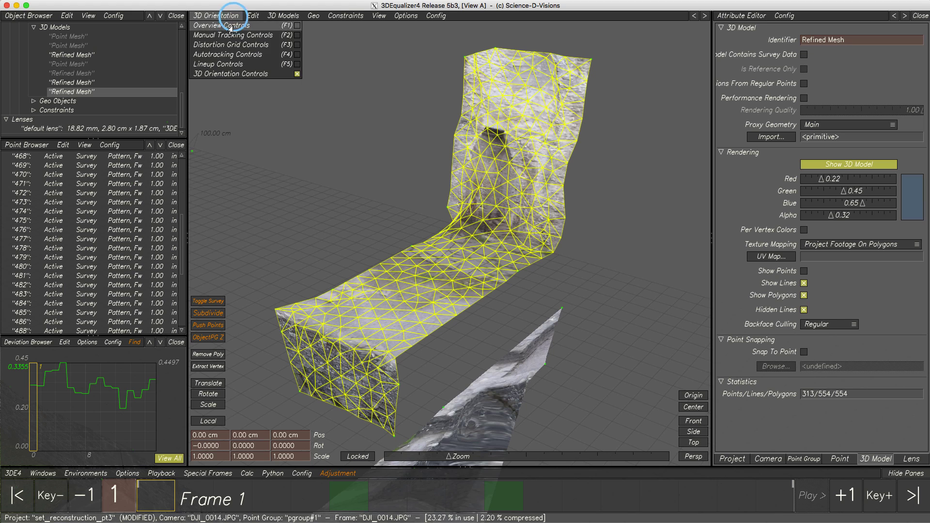
pyautogui.click(230, 37)
pyautogui.press('Tab')
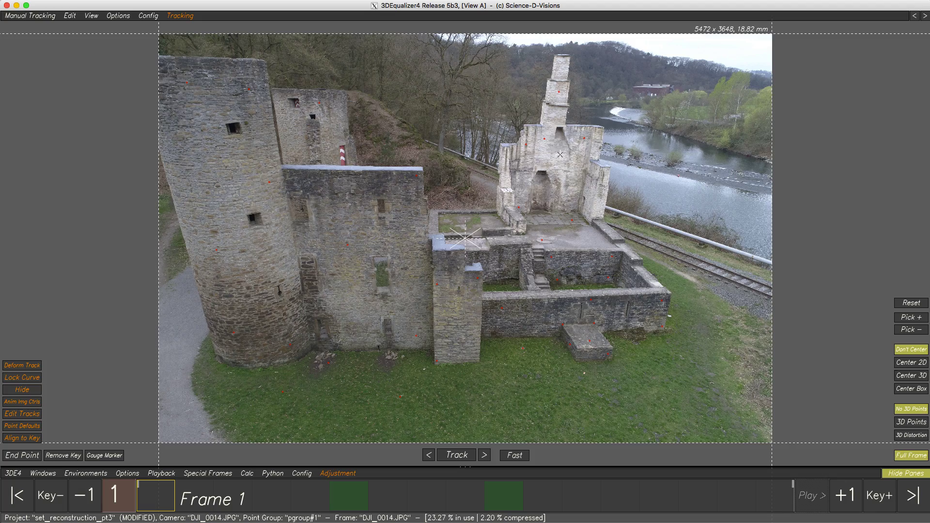
pyautogui.moveTo(560, 155); pyautogui.dragTo(539, 229, button='right')
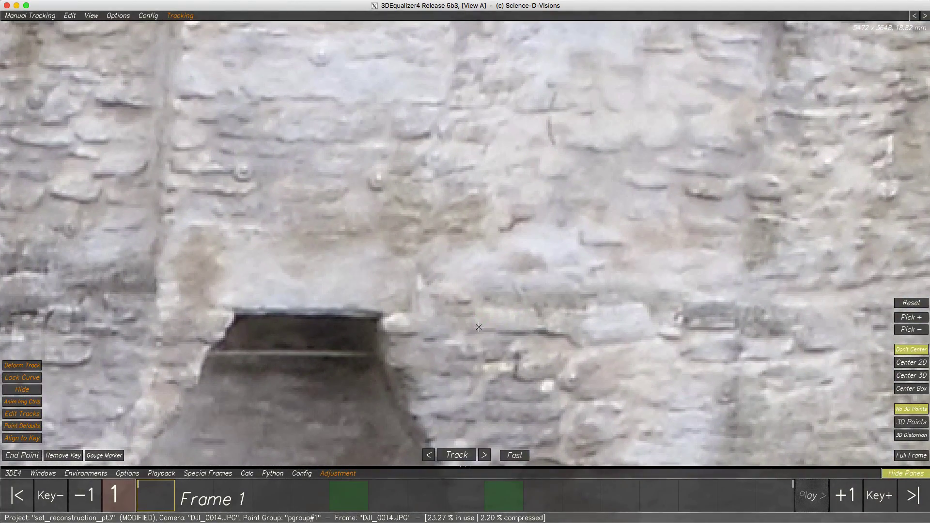
pyautogui.moveTo(538, 230); pyautogui.dragTo(582, 182, button='middle')
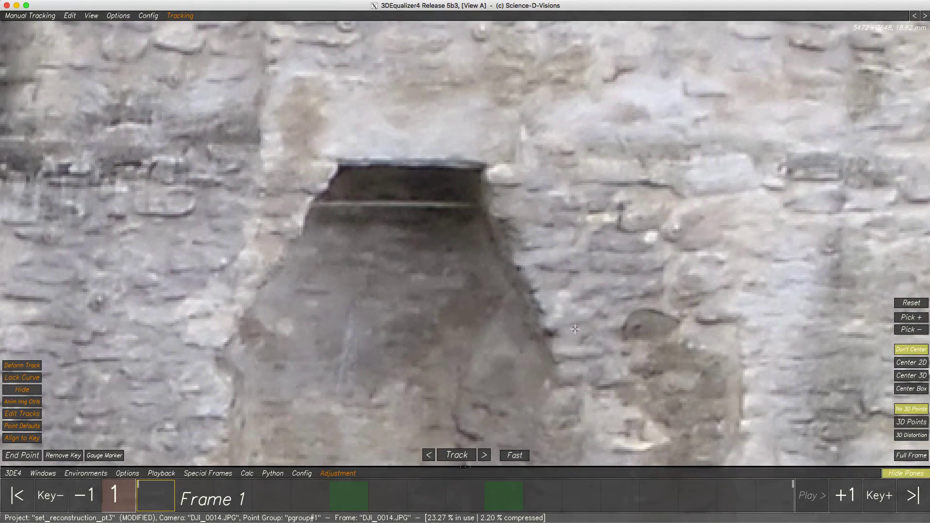
pyautogui.press('f')
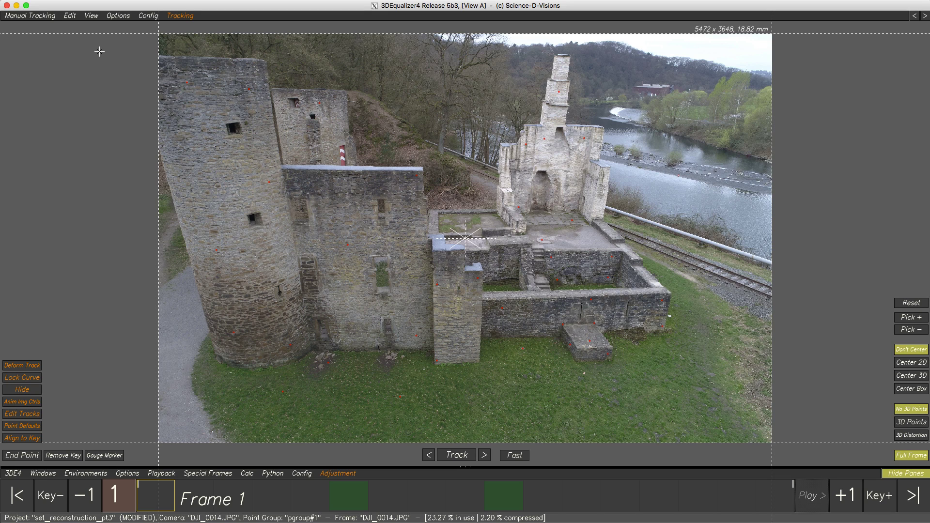
# Return to the 3D Orientation view, hide the refined white-ruin mesh and show its original point mesh instead
pyautogui.click(41, 16)
pyautogui.click(45, 74)
pyautogui.press('Tab')
pyautogui.press('Tab')
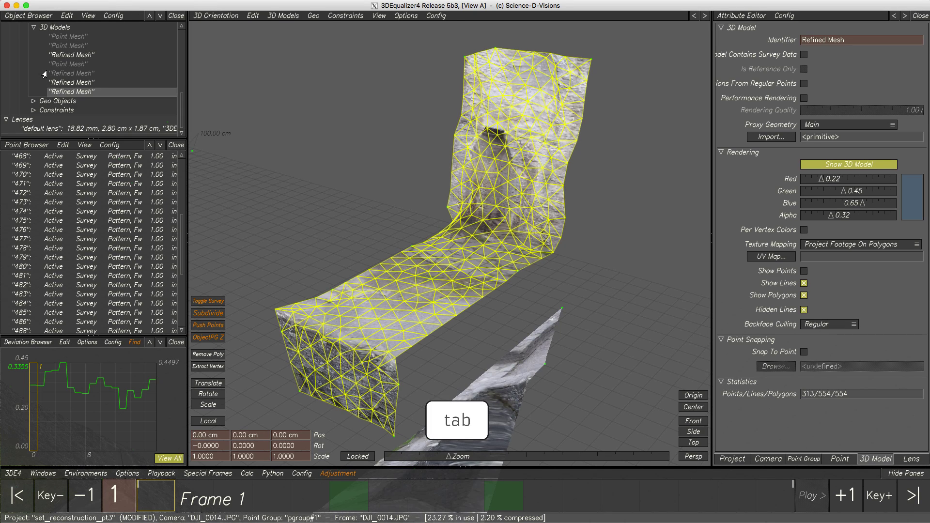
pyautogui.click(810, 166)
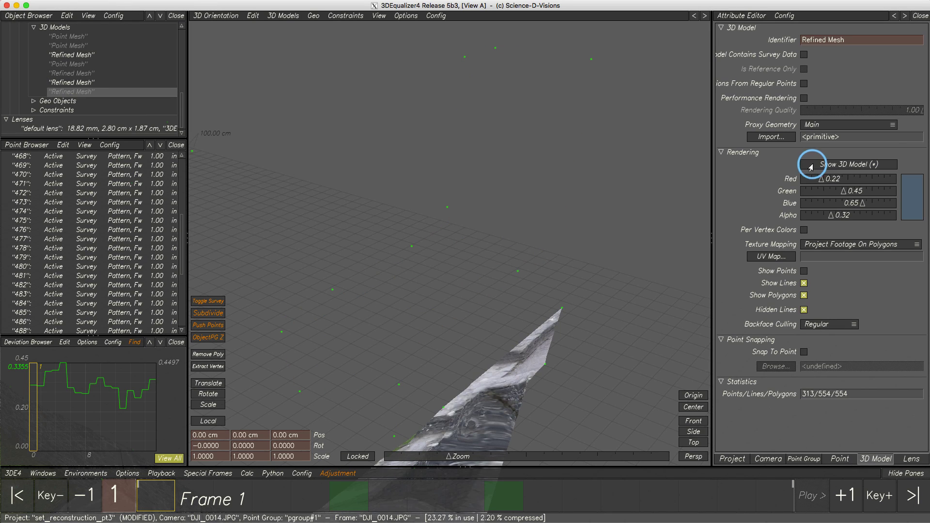
pyautogui.click(67, 63)
pyautogui.click(842, 164)
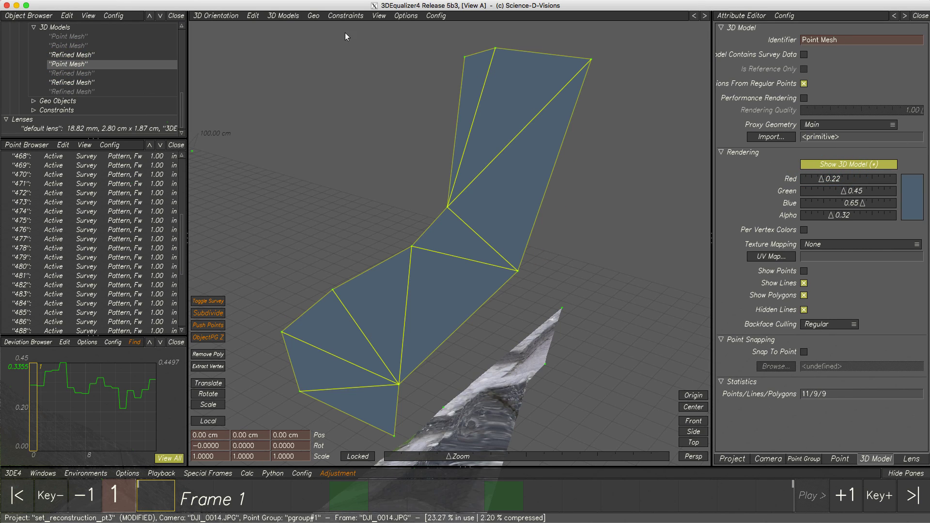
# Set the polygon refinement's Quality to 1.00 and Sensitivity to Image Details to 0.22, leaving without refining
pyautogui.click(284, 17)
pyautogui.click(293, 97)
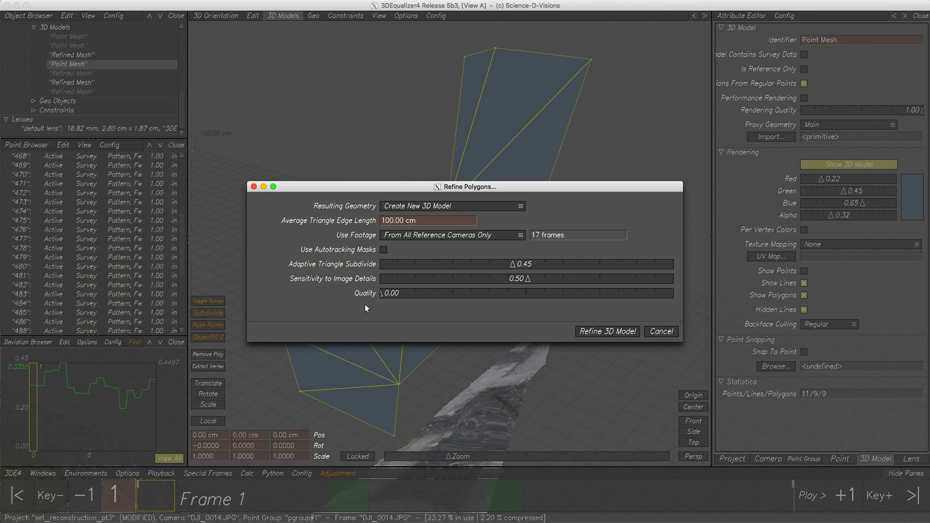
pyautogui.moveTo(382, 294); pyautogui.dragTo(689, 298)
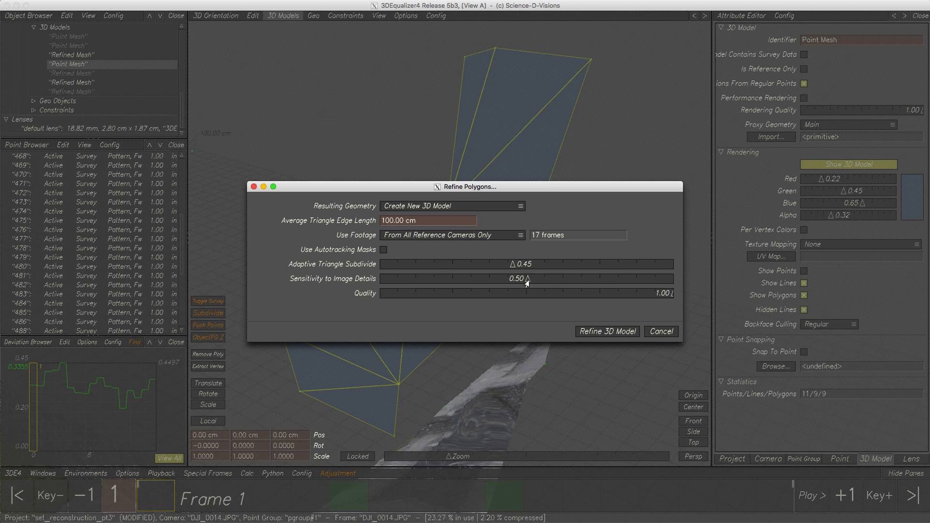
pyautogui.moveTo(525, 280); pyautogui.dragTo(442, 282)
pyautogui.click(660, 332)
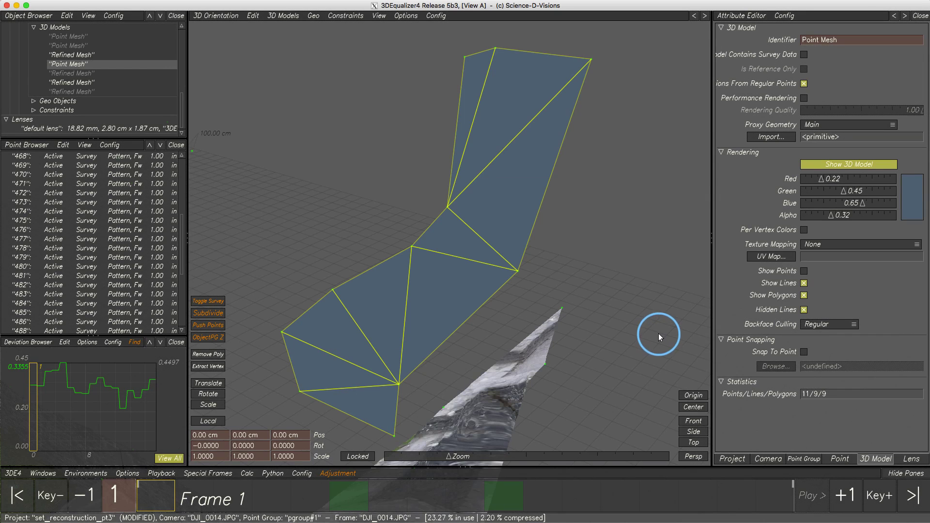
# Compare the white ruin's appearance across the footage from frame 16 back to frame 1 in Manual Tracking
pyautogui.click(215, 15)
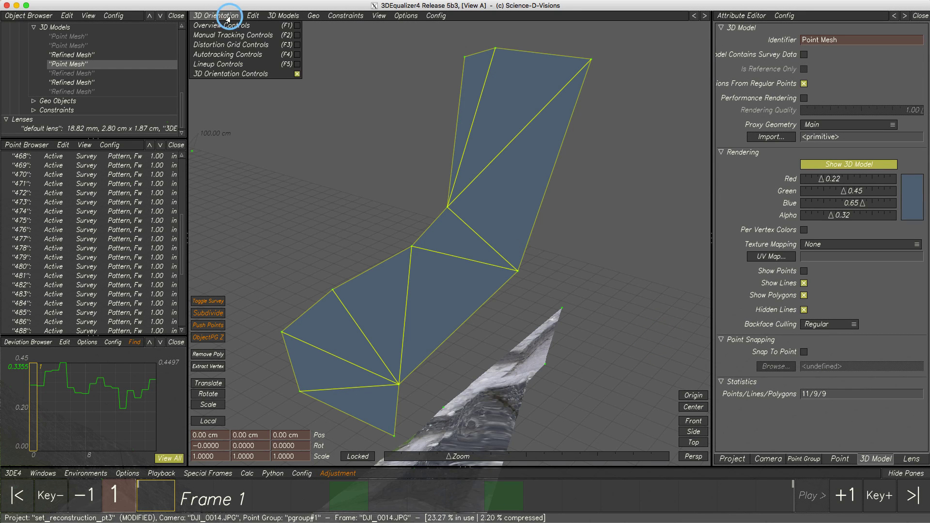
pyautogui.click(227, 37)
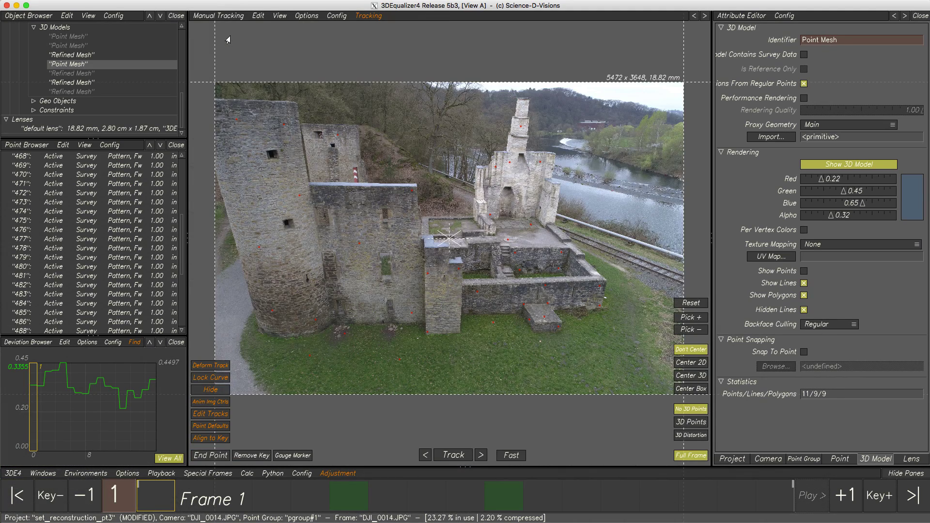
pyautogui.press('Tab')
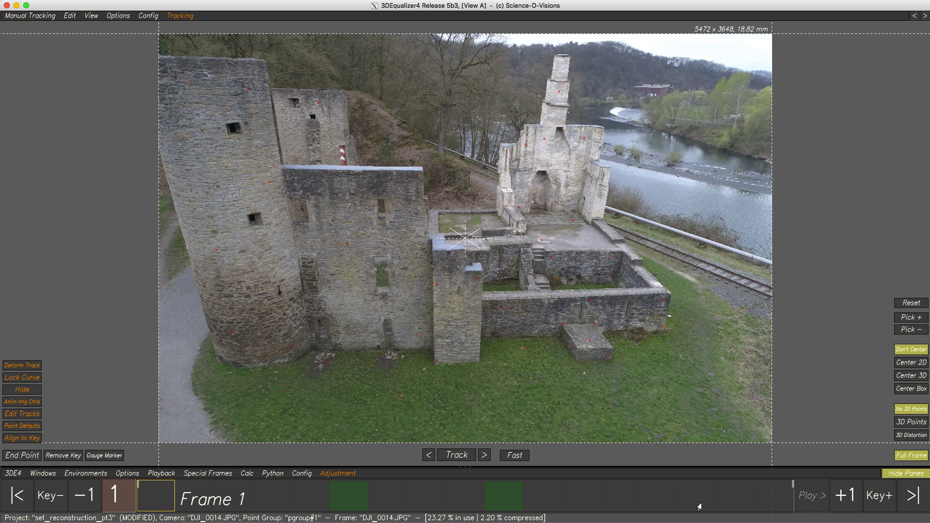
pyautogui.click(699, 507)
pyautogui.click(721, 504)
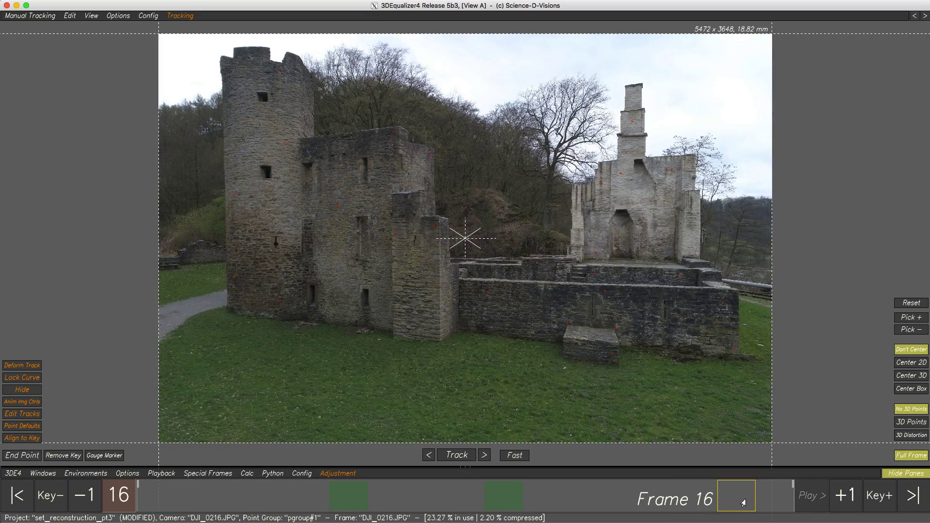
pyautogui.moveTo(744, 503); pyautogui.dragTo(695, 501)
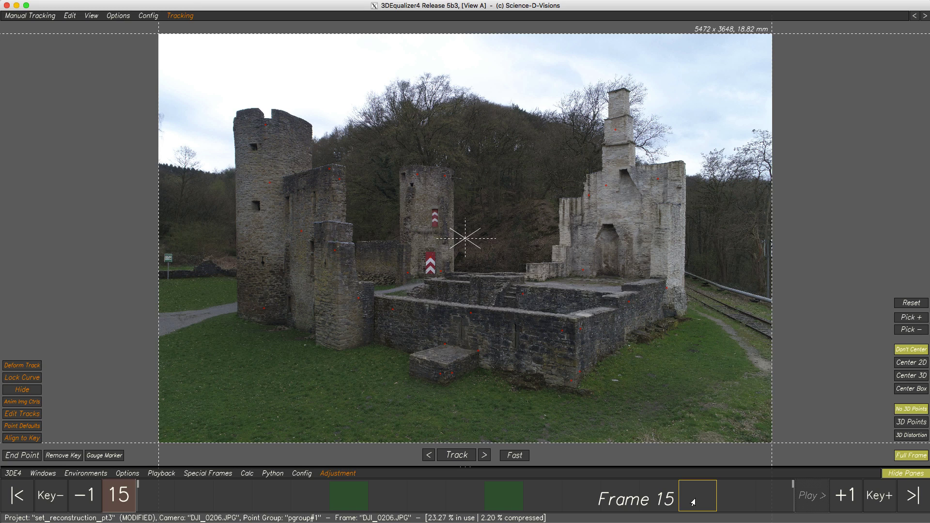
pyautogui.moveTo(691, 499); pyautogui.dragTo(157, 499)
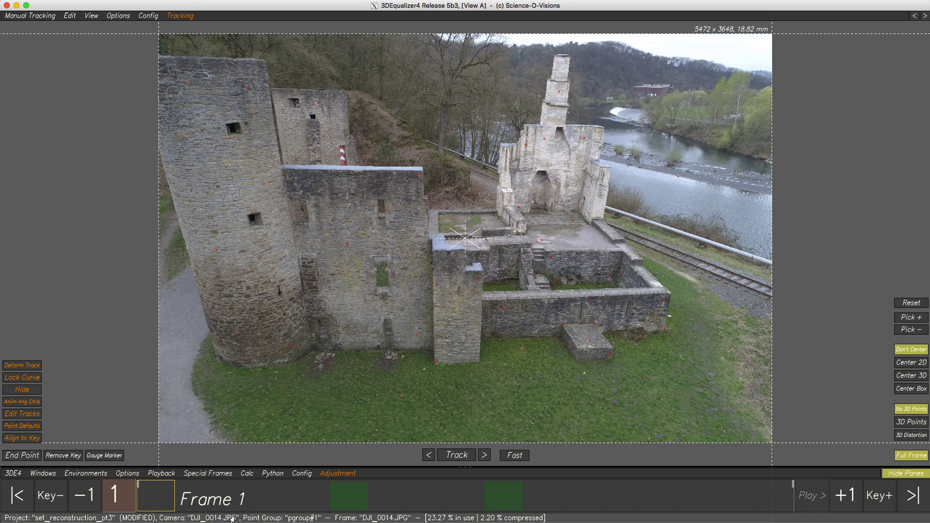
# Limit the frame range to frames 1 to 3 and return to the 3D Orientation view
pyautogui.moveTo(792, 484); pyautogui.dragTo(245, 484)
pyautogui.click(28, 16)
pyautogui.click(37, 75)
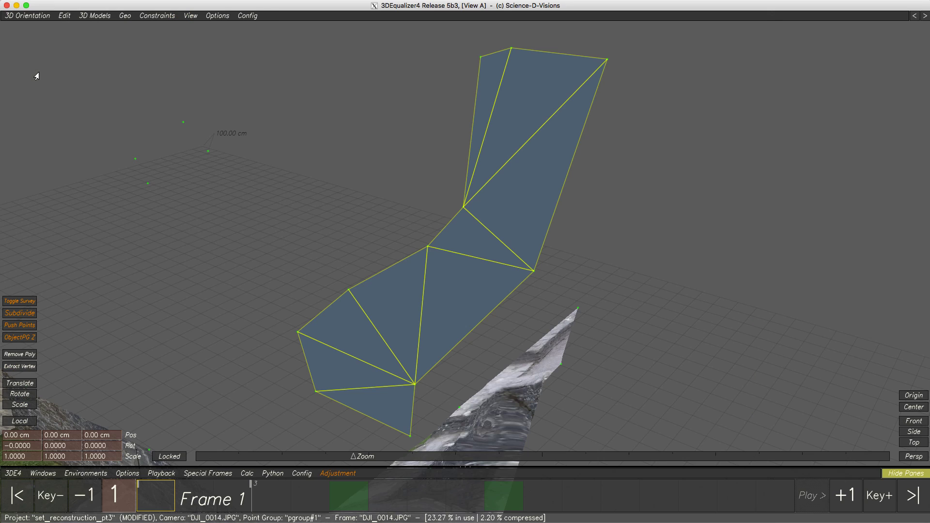
# Refine the white-ruin point mesh into a new 3D model using footage From Ref. Cameras Within Frame Range Only
pyautogui.click(94, 15)
pyautogui.click(104, 95)
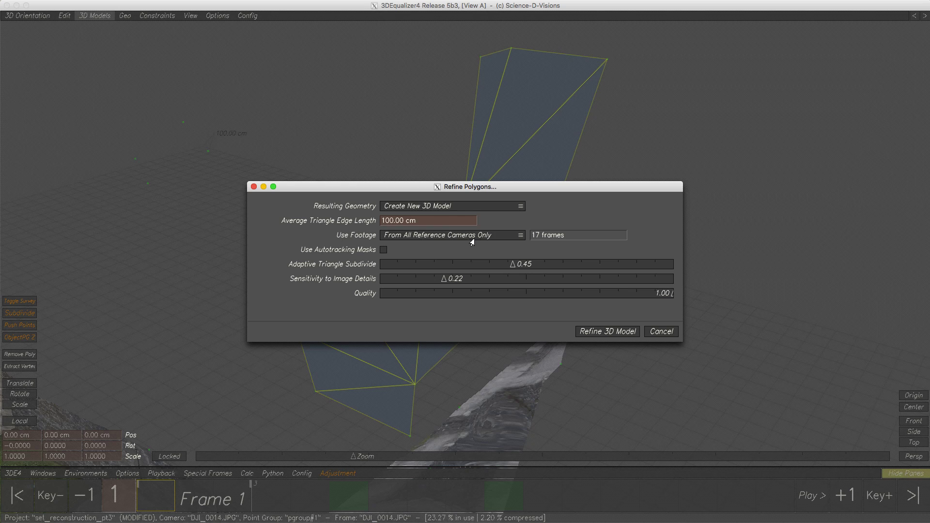
pyautogui.click(493, 236)
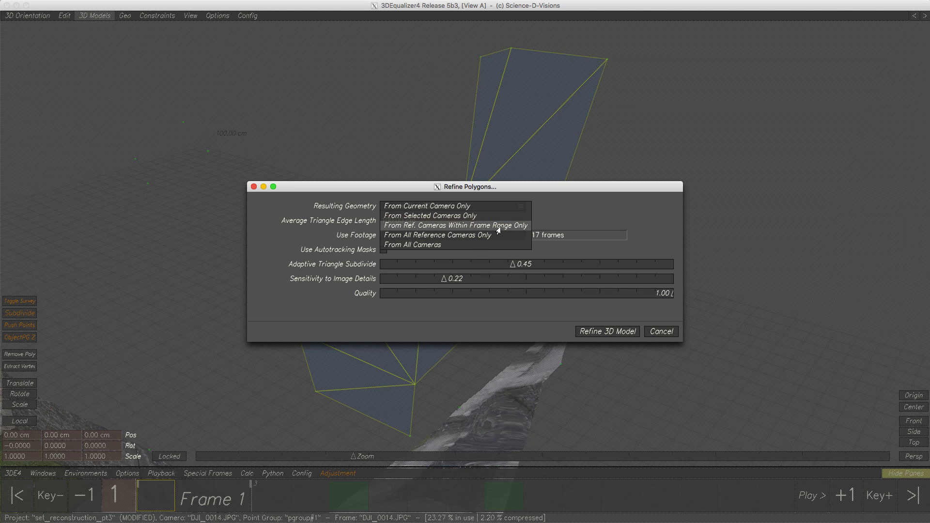
pyautogui.click(498, 227)
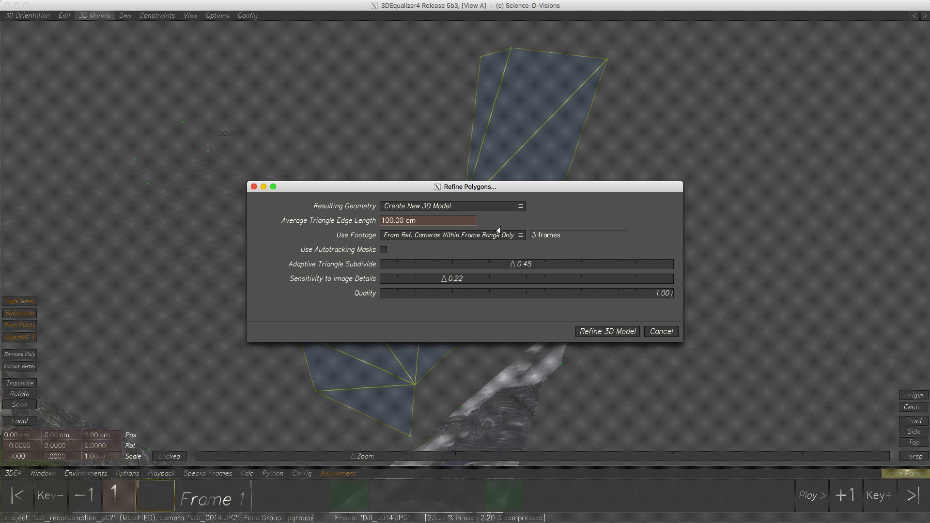
pyautogui.click(498, 229)
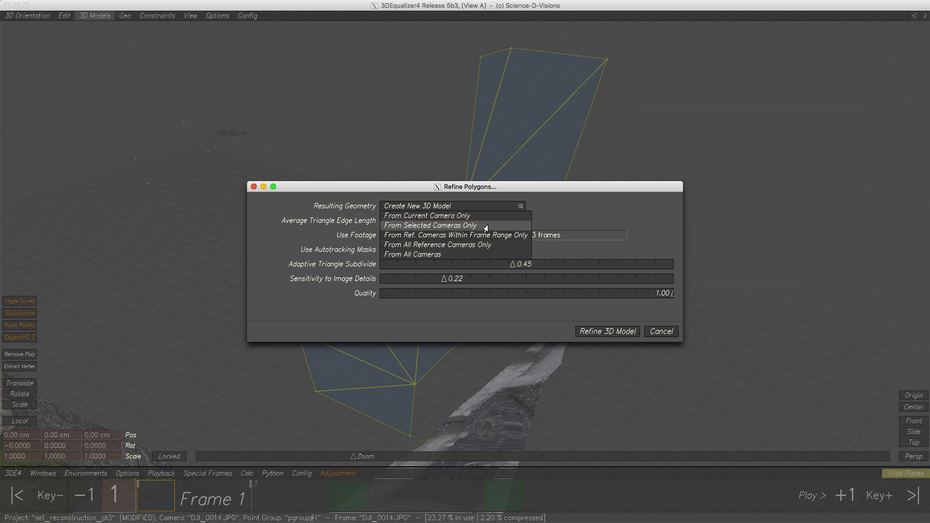
pyautogui.click(484, 236)
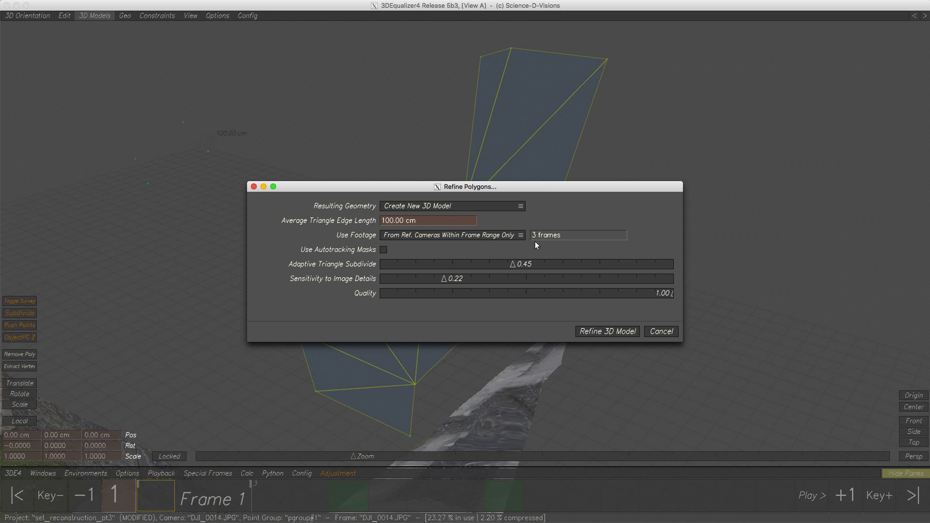
pyautogui.click(606, 332)
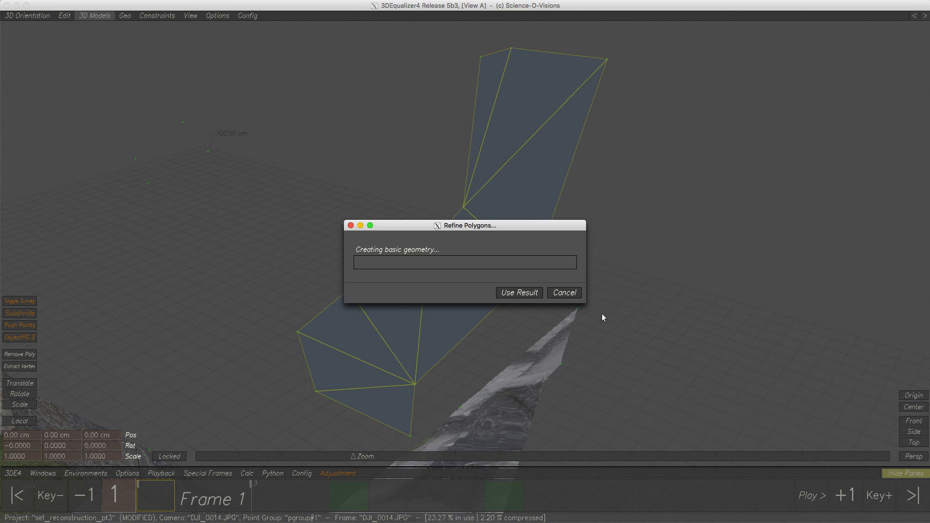
pyautogui.moveTo(551, 223); pyautogui.dragTo(332, 135)
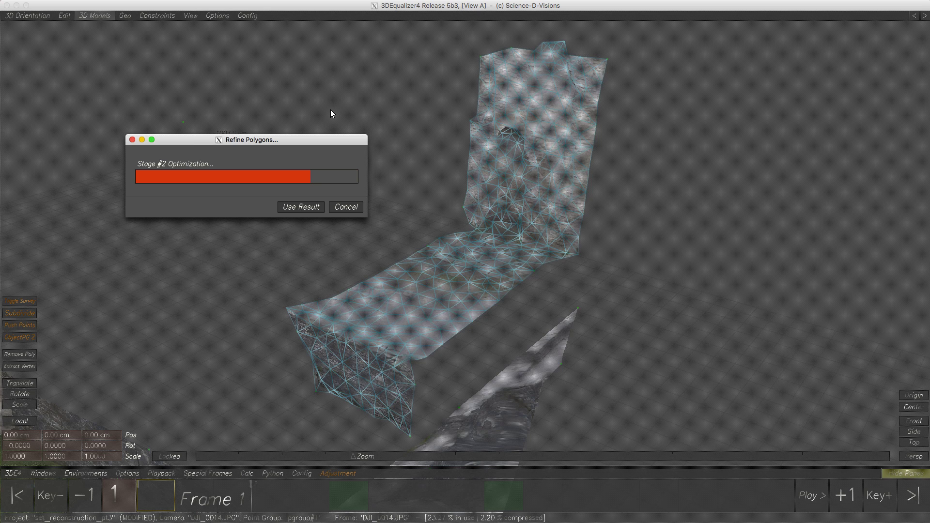
# Hide the original white-ruin point mesh and check the new refined mesh from the side
pyautogui.press('Tab')
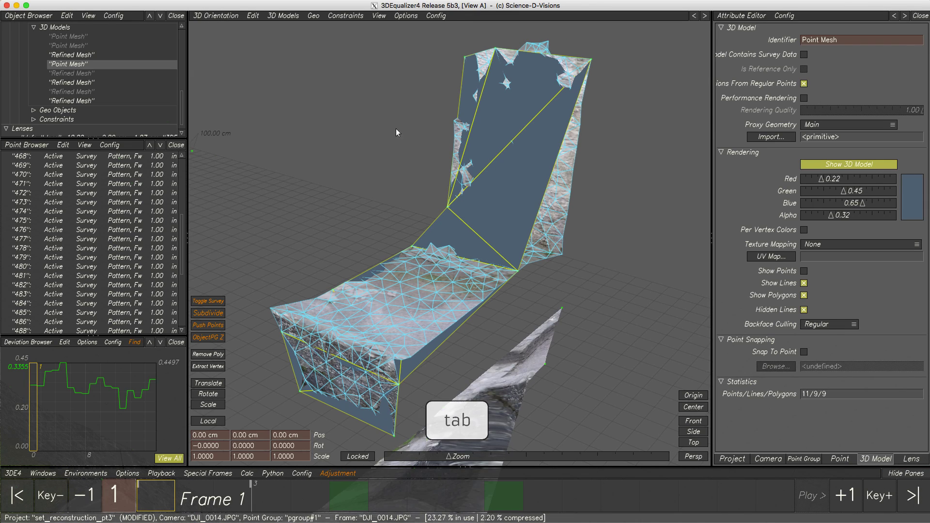
pyautogui.click(840, 165)
pyautogui.press('Tab')
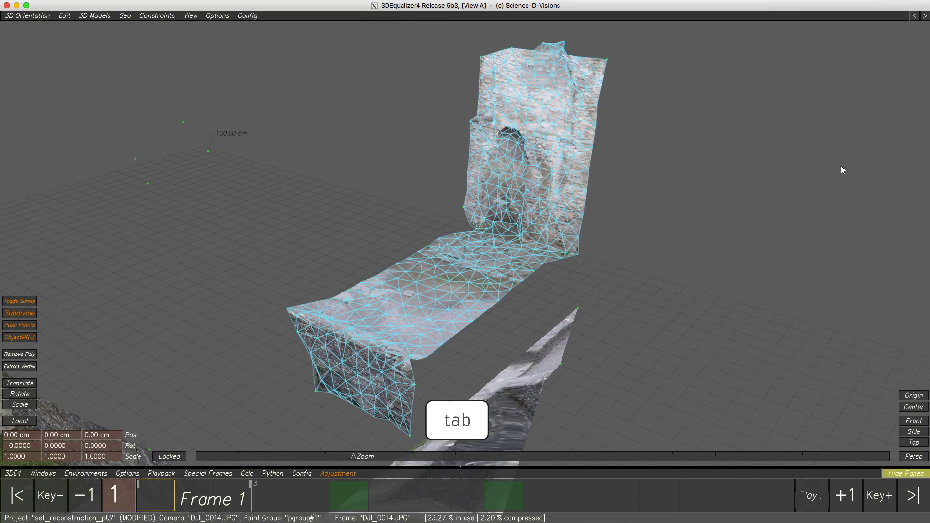
pyautogui.moveTo(511, 254); pyautogui.dragTo(587, 242)
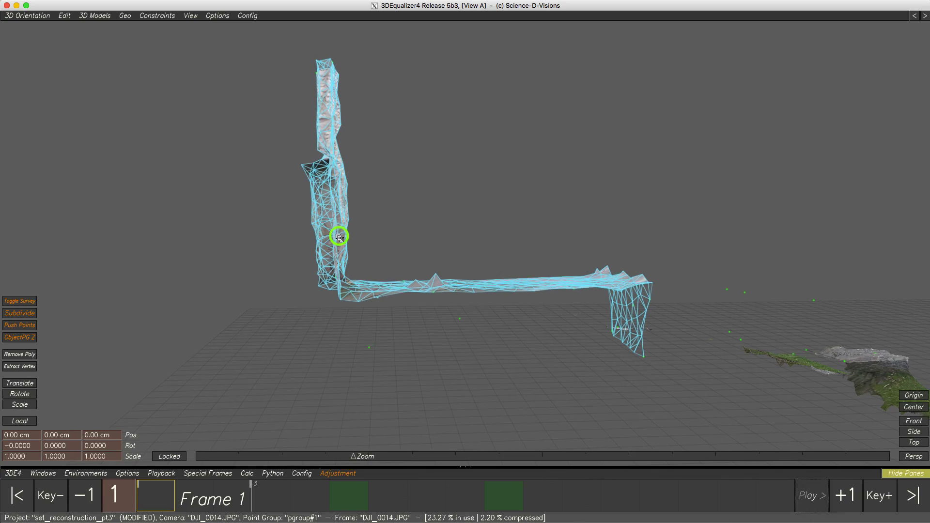
pyautogui.scroll(5, 338, 234)
pyautogui.moveTo(405, 276); pyautogui.dragTo(353, 324)
pyautogui.scroll(-6, 370, 327)
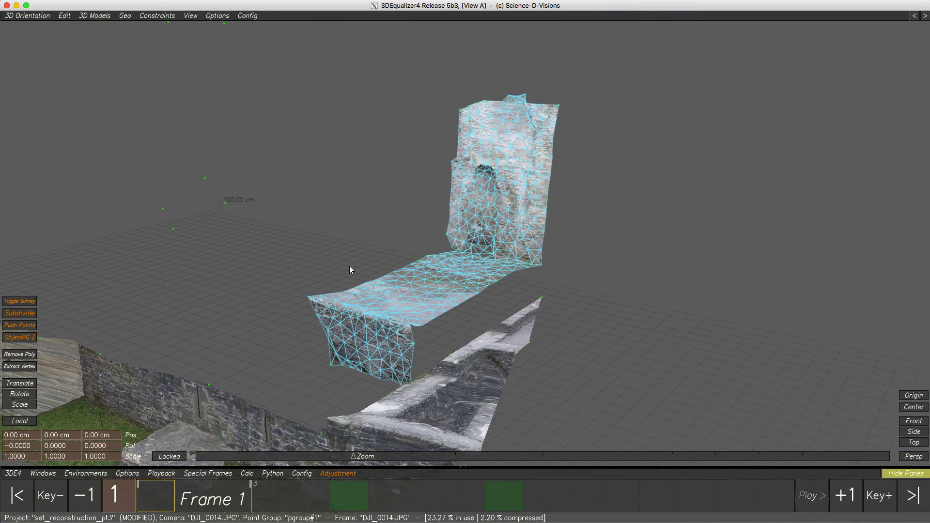
# Turn off line display on the new refined white-ruin mesh and view it together with the whole textured castle set
pyautogui.press('Tab')
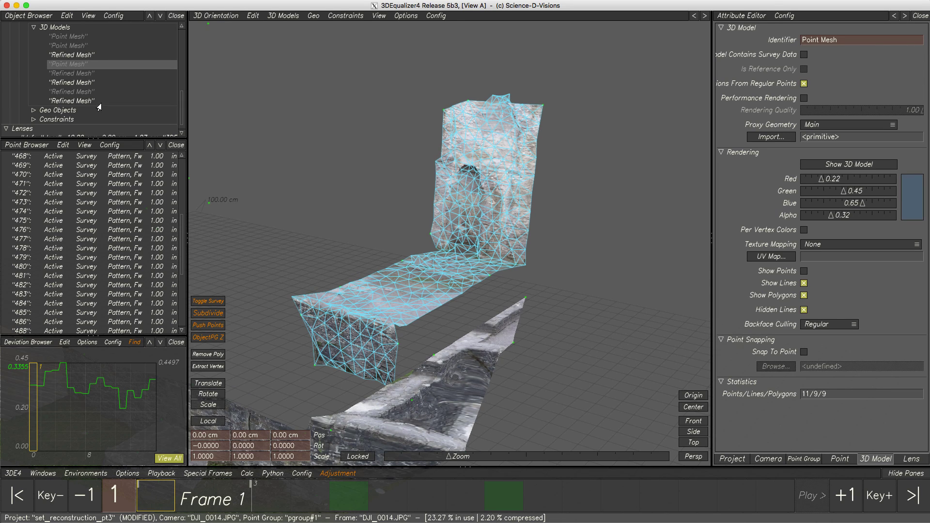
pyautogui.click(79, 101)
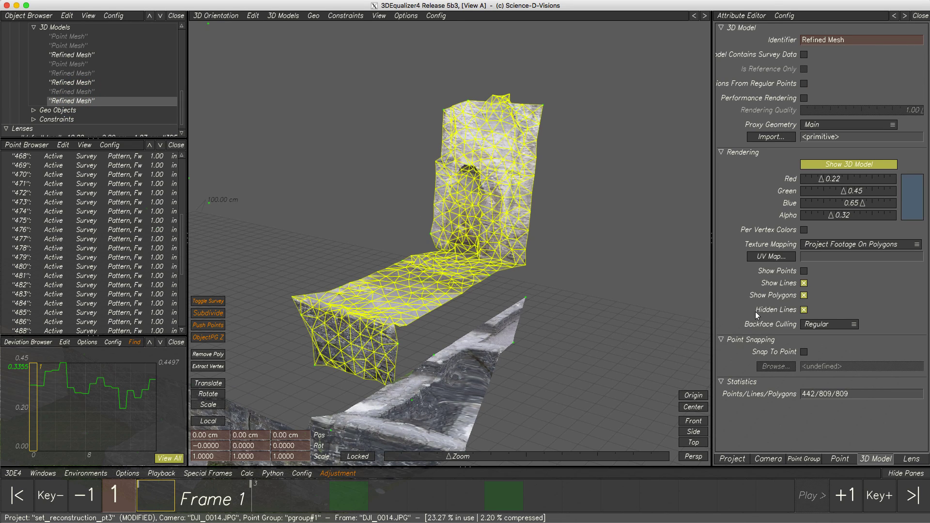
pyautogui.click(802, 284)
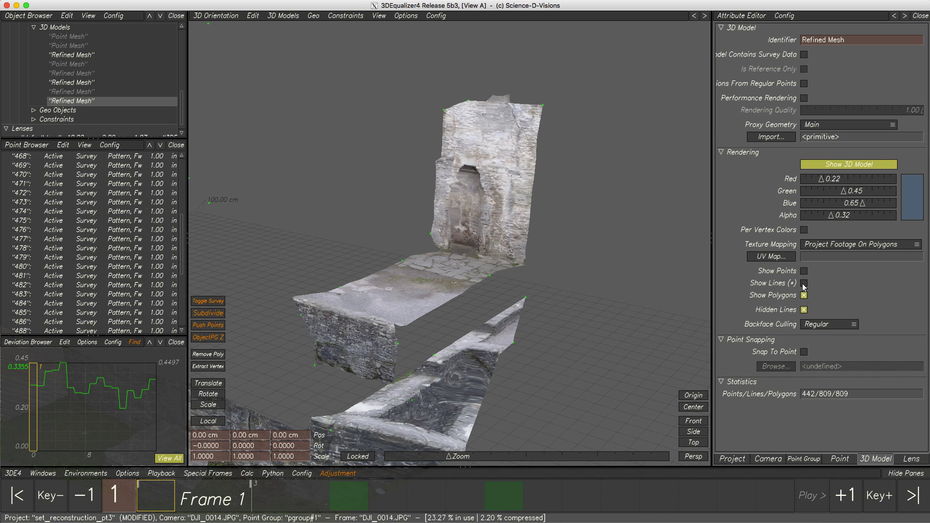
pyautogui.keyDown('alt'); pyautogui.moveTo(477, 275); pyautogui.dragTo(444, 231, button='right'); pyautogui.keyUp('alt')
pyautogui.keyDown('alt'); pyautogui.moveTo(445, 231); pyautogui.dragTo(507, 239); pyautogui.keyUp('alt')
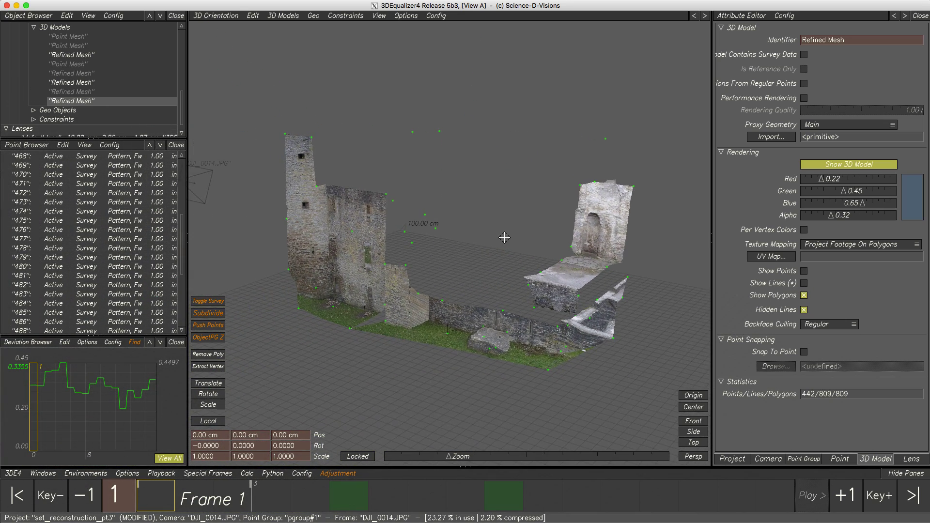
pyautogui.moveTo(426, 306)
pyautogui.keyDown('alt'); pyautogui.mouseDown()
pyautogui.moveTo(427, 298)
pyautogui.moveTo(469, 313)
pyautogui.moveTo(422, 307)
pyautogui.mouseUp(); pyautogui.keyUp('alt')
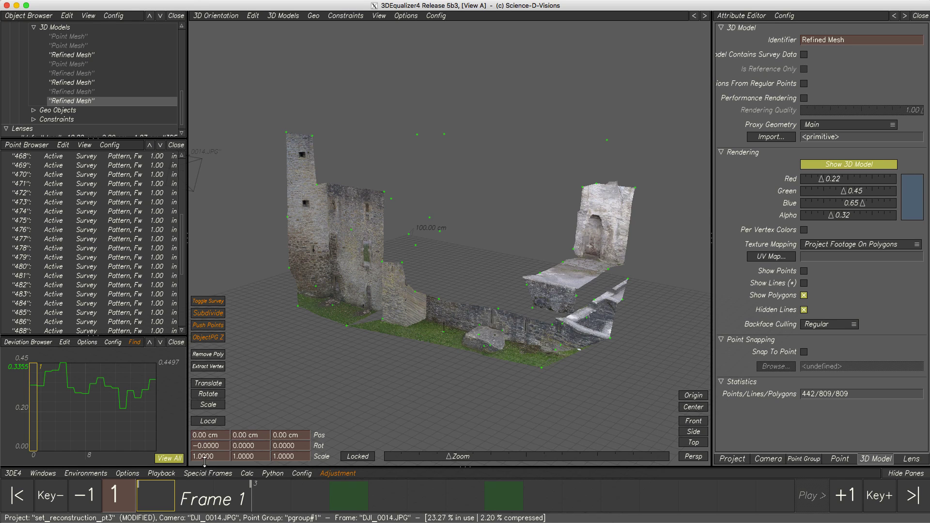
# Restore the full frame range and merge the three visible refined meshes into one 3D model
pyautogui.moveTo(146, 494)
pyautogui.mouseDown()
pyautogui.moveTo(775, 501)
pyautogui.moveTo(163, 494)
pyautogui.mouseUp()
pyautogui.keyDown('ctrl'); pyautogui.click(57, 83); pyautogui.keyUp('ctrl')
pyautogui.keyDown('ctrl'); pyautogui.click(59, 55); pyautogui.keyUp('ctrl')
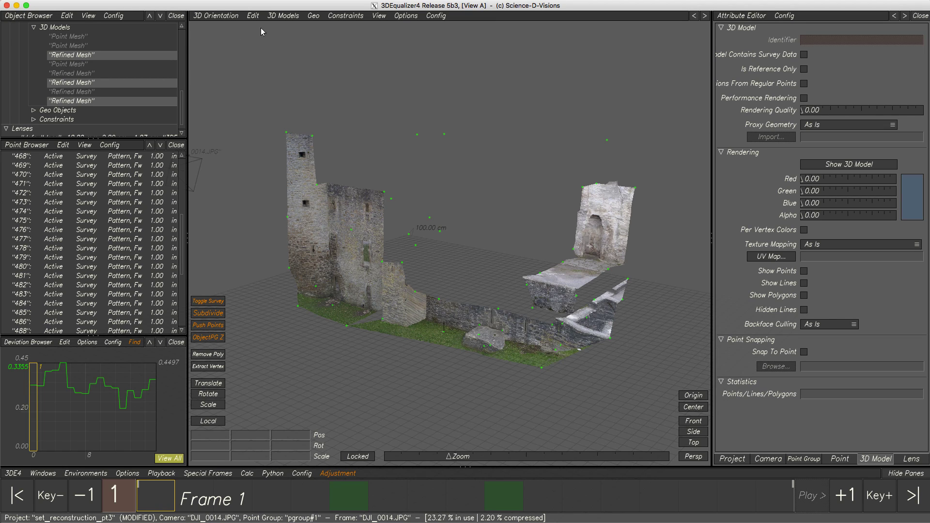
pyautogui.click(283, 16)
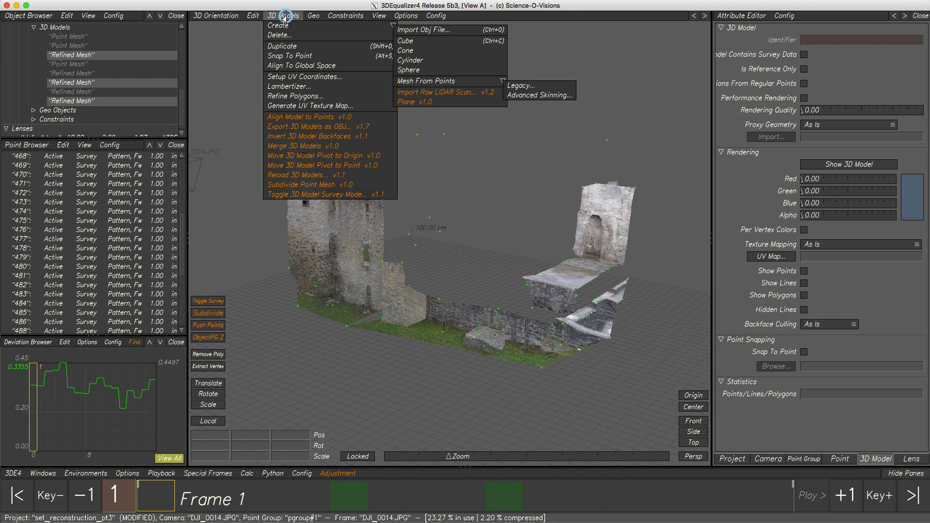
pyautogui.click(298, 146)
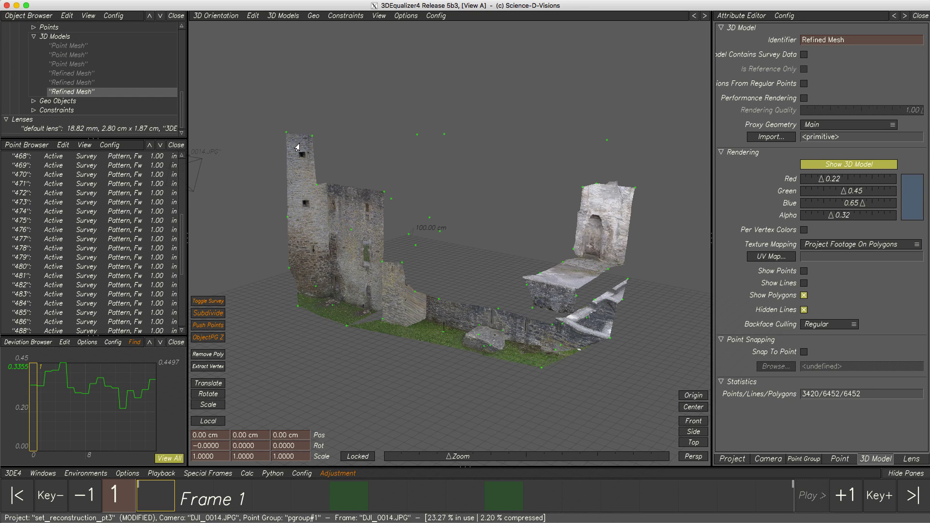
# Display the merged mesh's lines to inspect its wireframe and hide them again
pyautogui.click(803, 283)
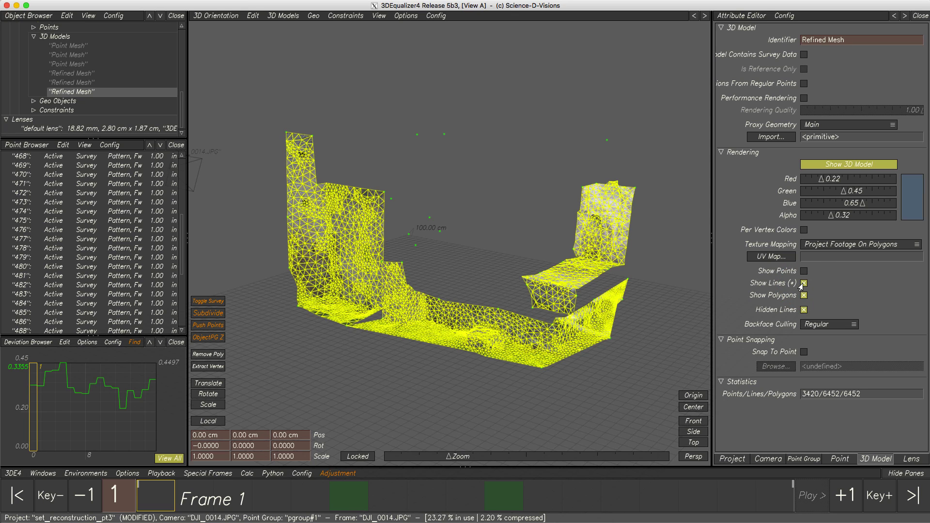
pyautogui.click(803, 284)
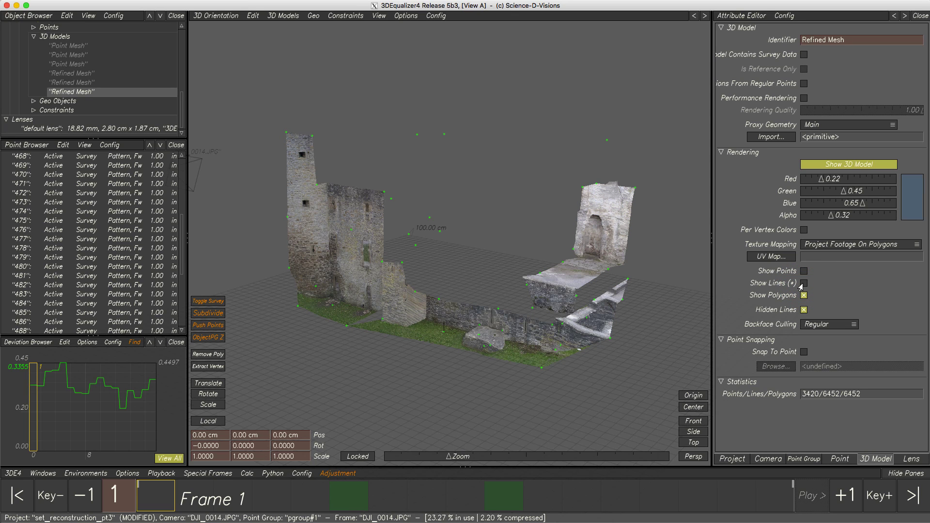
# Start generating a UV texture map for the merged mesh, with output file set_reconstruction_castle.jpg in the set_reconstruction folder
pyautogui.click(283, 16)
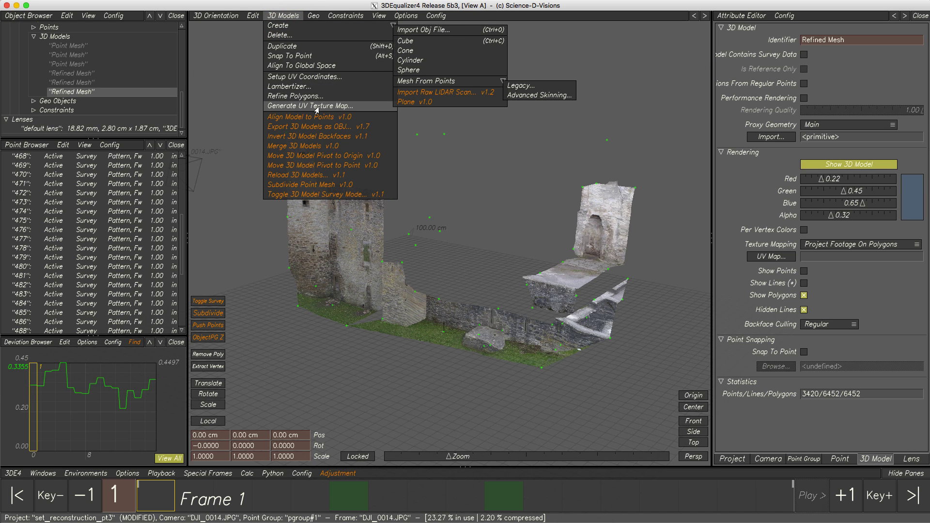
pyautogui.click(361, 108)
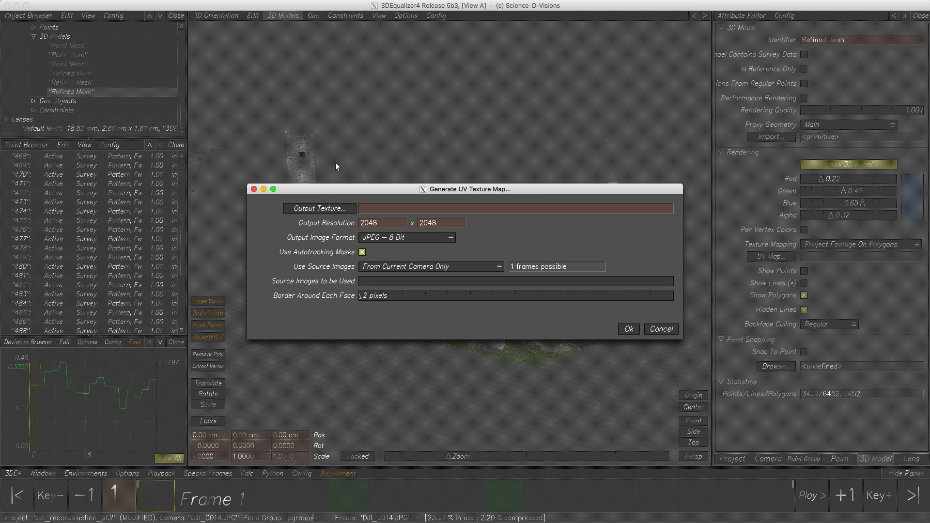
pyautogui.click(313, 209)
pyautogui.click(302, 450)
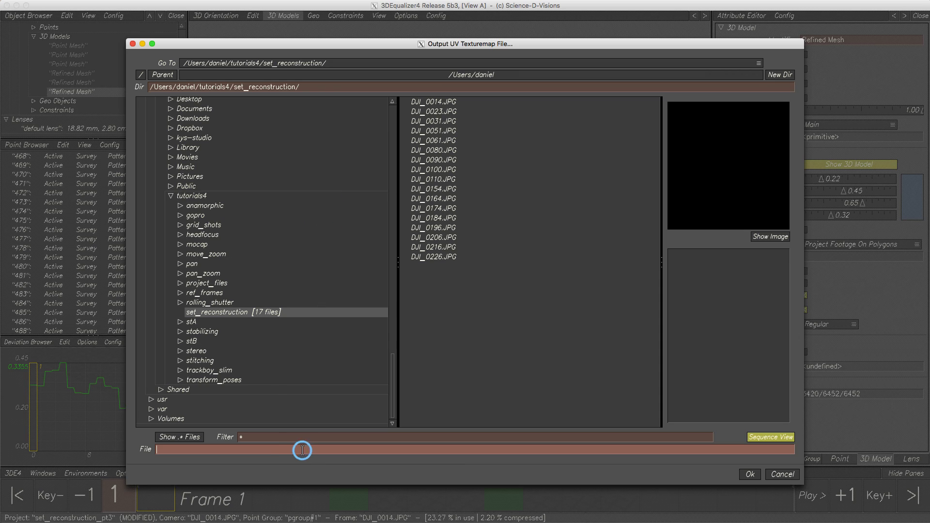
pyautogui.write('set_reconstruction_cast')
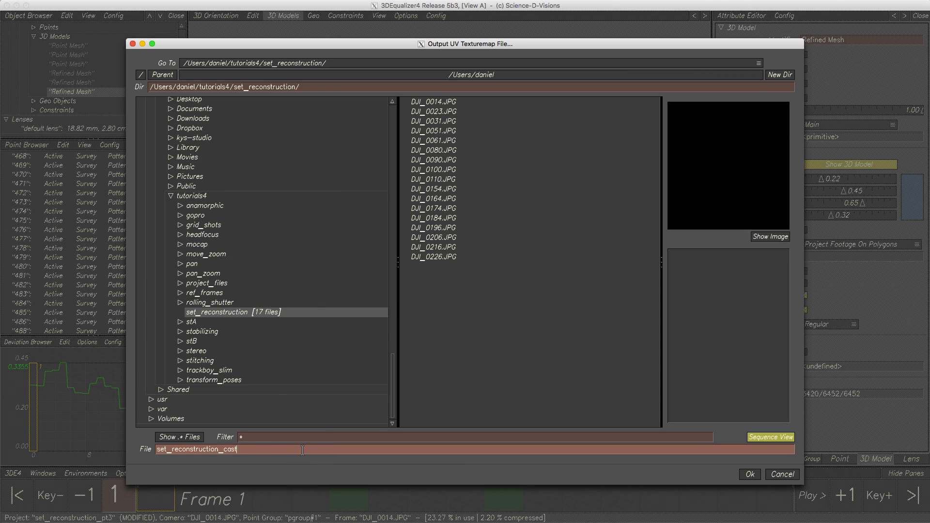
pyautogui.write('le.jpg')
pyautogui.click(751, 475)
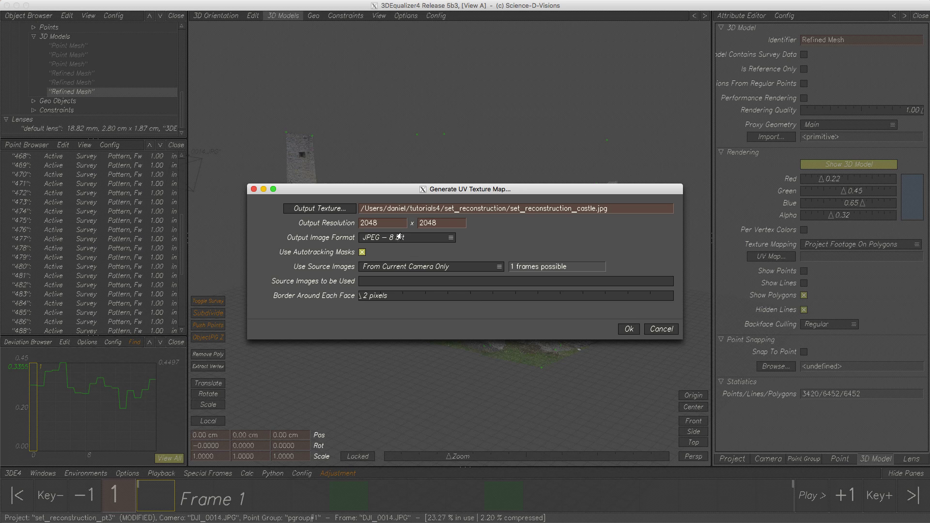
# Set the texture map's output resolution to 4000 x 4000 and keep JPEG – 8 Bit as the image format
pyautogui.doubleClick(385, 224)
pyautogui.write('4000')
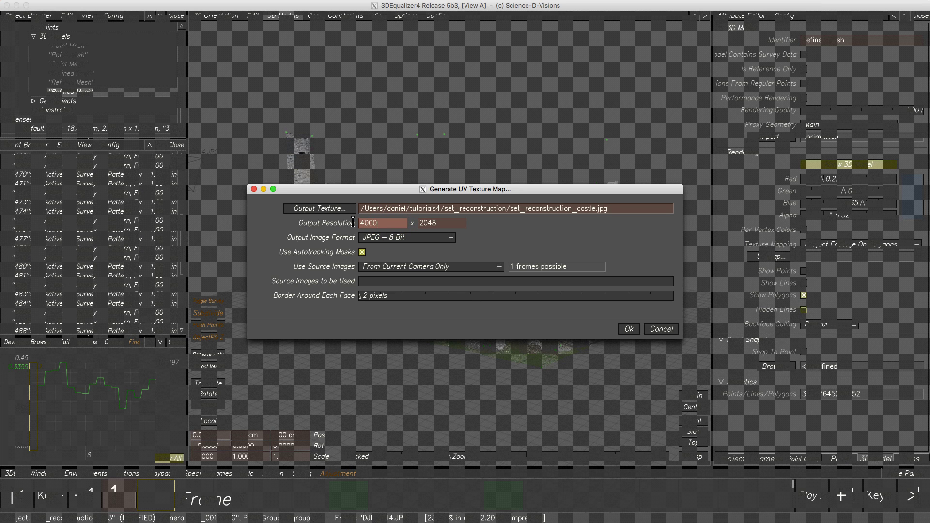
pyautogui.press('Tab')
pyautogui.write('4000')
pyautogui.press('Return')
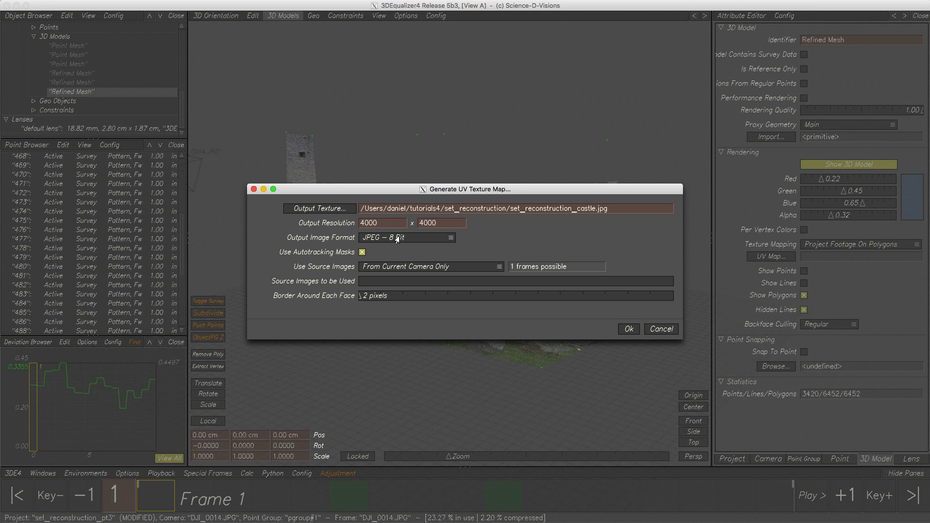
pyautogui.click(440, 239)
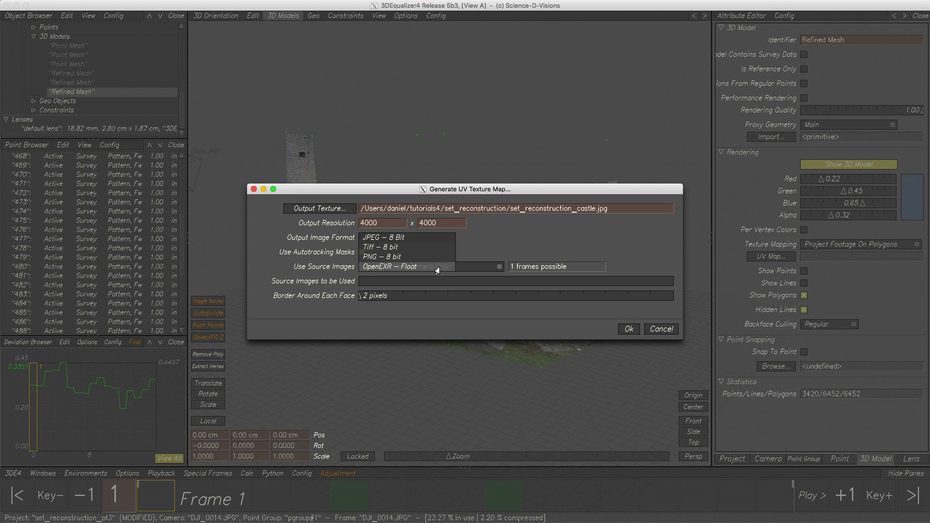
pyautogui.click(439, 240)
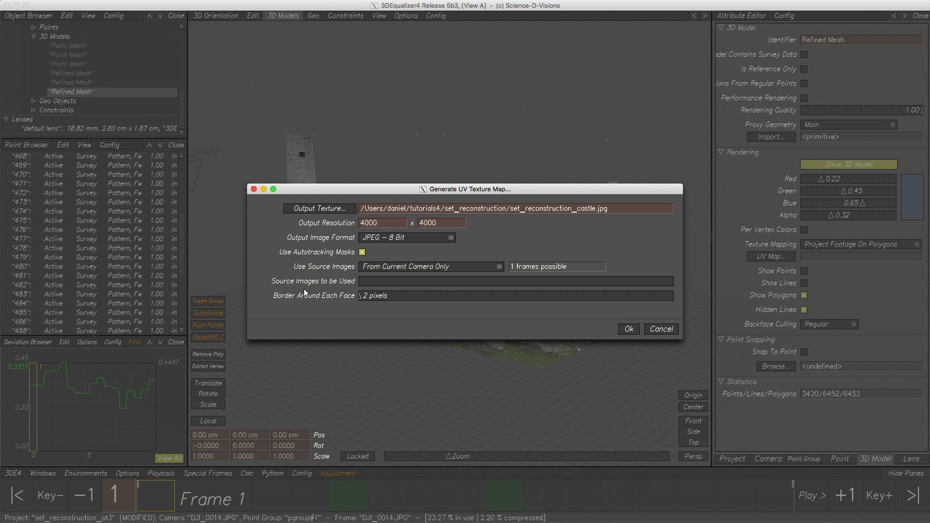
# Take the texture's source images From All Reference Cameras Only and use all 17 of them
pyautogui.click(430, 267)
pyautogui.click(427, 286)
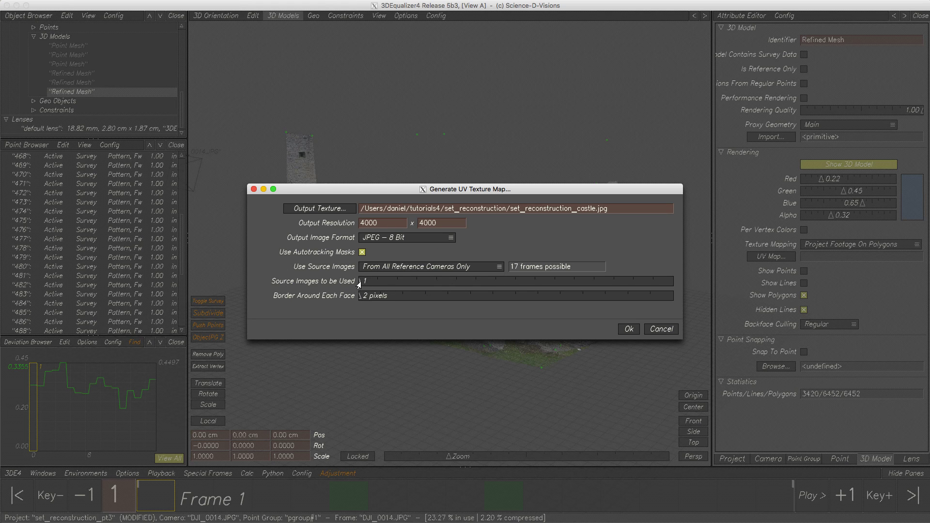
pyautogui.moveTo(360, 283); pyautogui.dragTo(683, 286)
# Open the sample image texture_map.jpg, examine its individual face patches up close, and close it
pyautogui.click(629, 522)
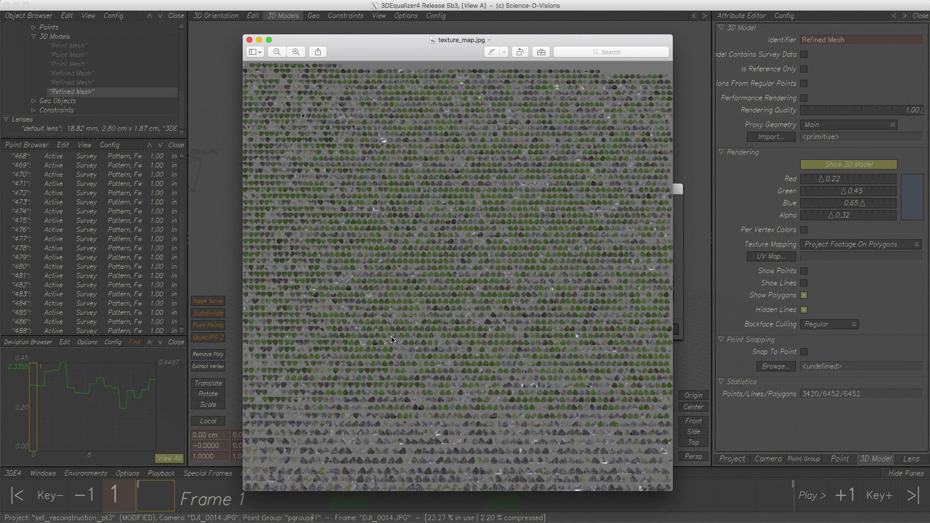
pyautogui.click(296, 53)
pyautogui.click(296, 52)
pyautogui.click(296, 52)
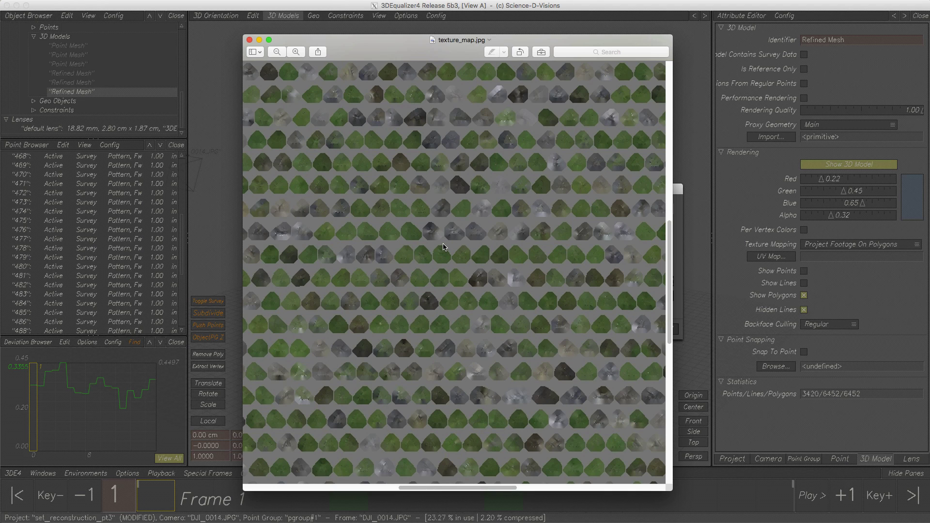
pyautogui.click(250, 41)
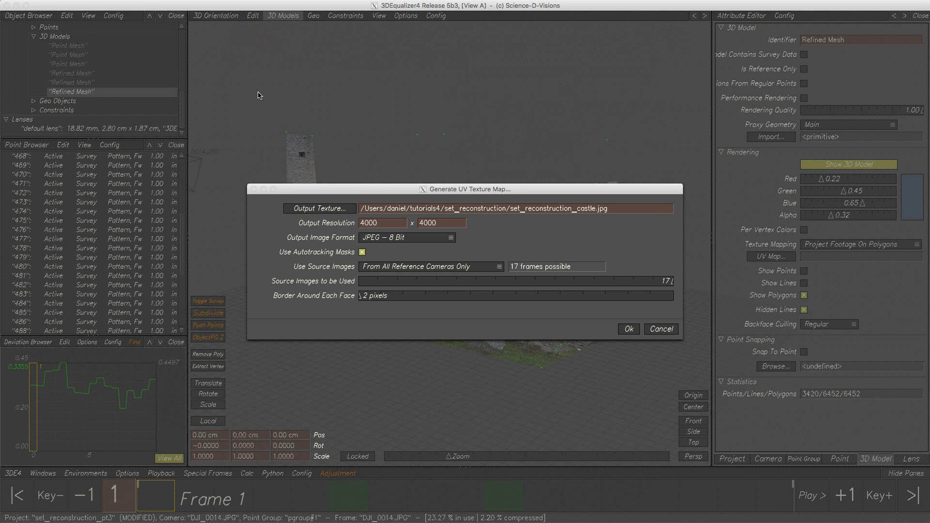
# Set the border around each face to 8 pixels and generate the UV texture map
pyautogui.moveTo(359, 295); pyautogui.dragTo(487, 297)
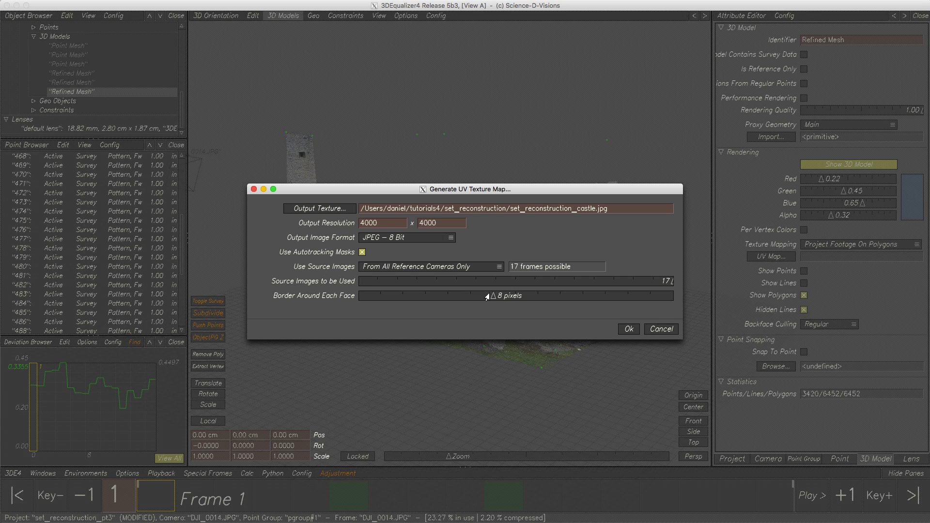
pyautogui.click(629, 329)
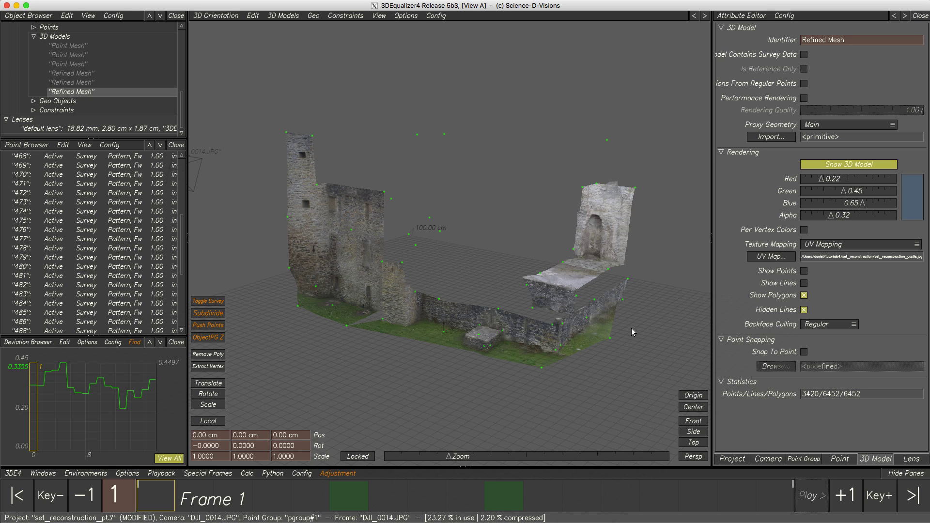
# Switch to the full-frame Lineup view and toggle the textured model's visibility to compare it with the footage in frame 1
pyautogui.moveTo(156, 494)
pyautogui.mouseDown()
pyautogui.moveTo(780, 492)
pyautogui.moveTo(163, 500)
pyautogui.mouseUp()
pyautogui.click(224, 17)
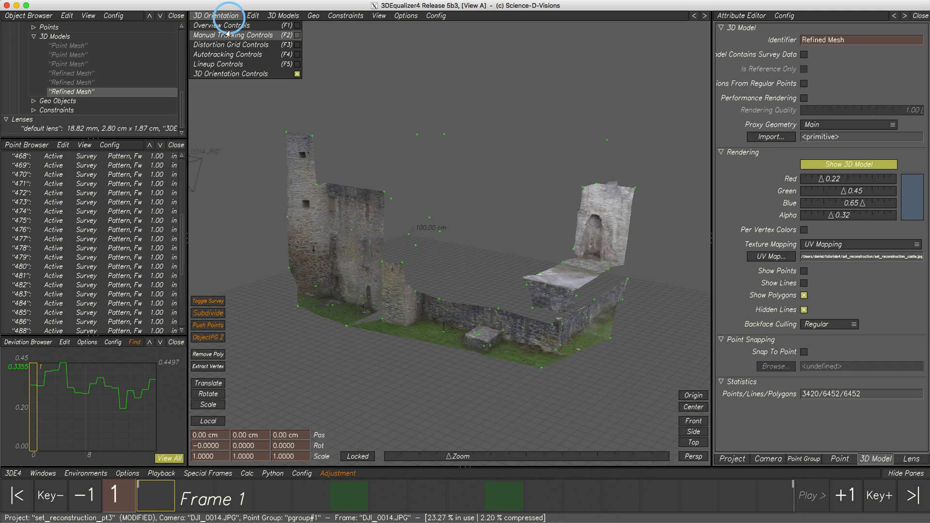
pyautogui.click(224, 66)
pyautogui.click(691, 440)
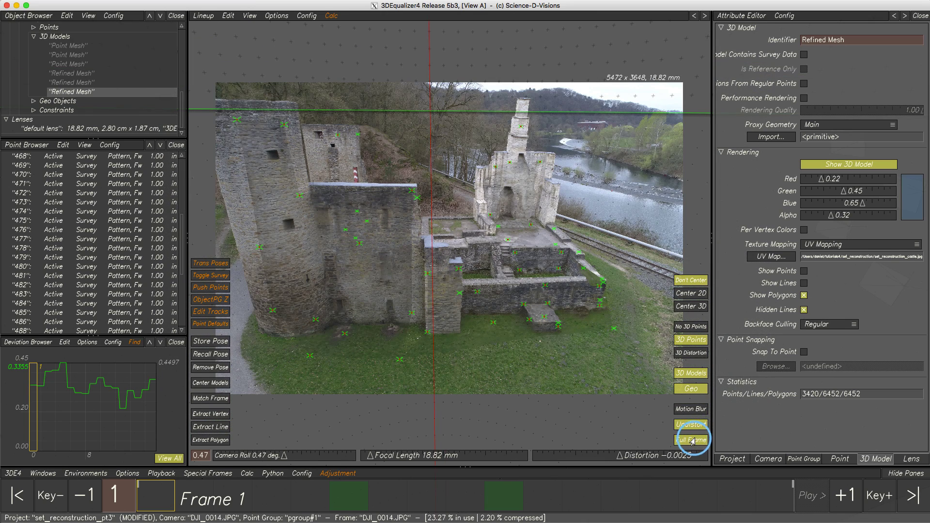
pyautogui.click(842, 164)
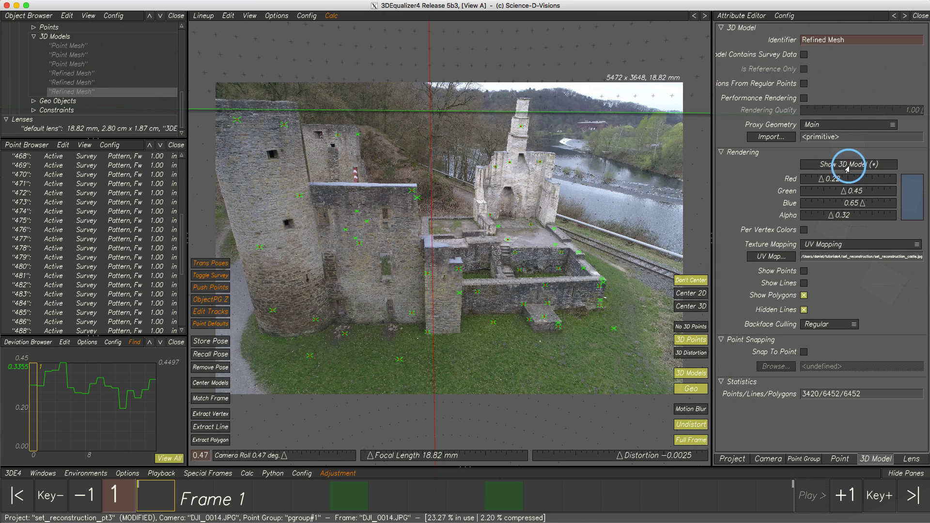
pyautogui.click(847, 167)
pyautogui.click(847, 167)
pyautogui.click(847, 167)
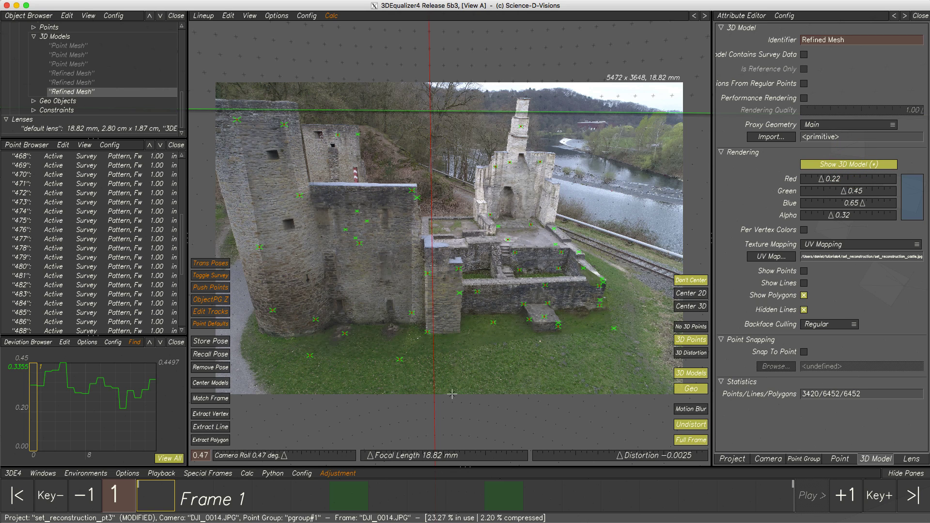
# Check the textured model against the footage from frame 1 through frame 17 and return to the 3D Orientation view
pyautogui.click(195, 497)
pyautogui.moveTo(194, 498); pyautogui.dragTo(766, 496)
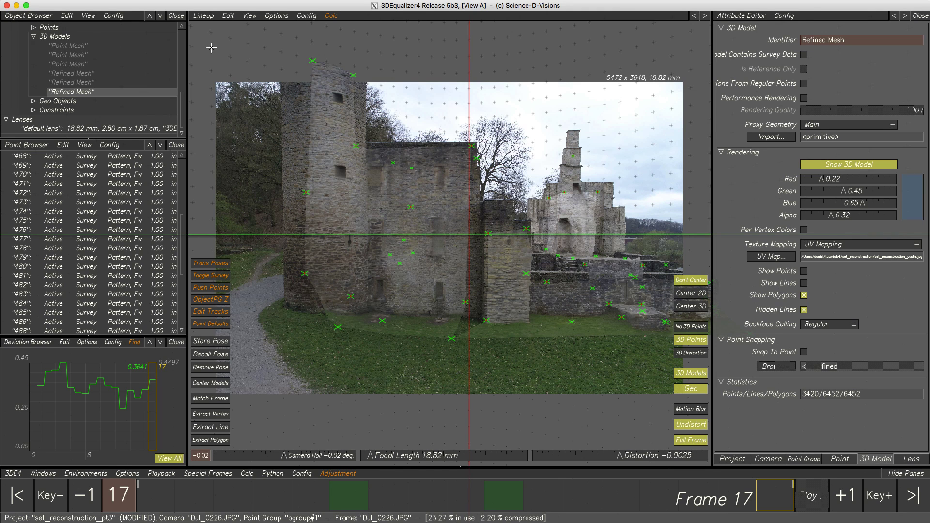
pyautogui.click(201, 17)
pyautogui.click(204, 73)
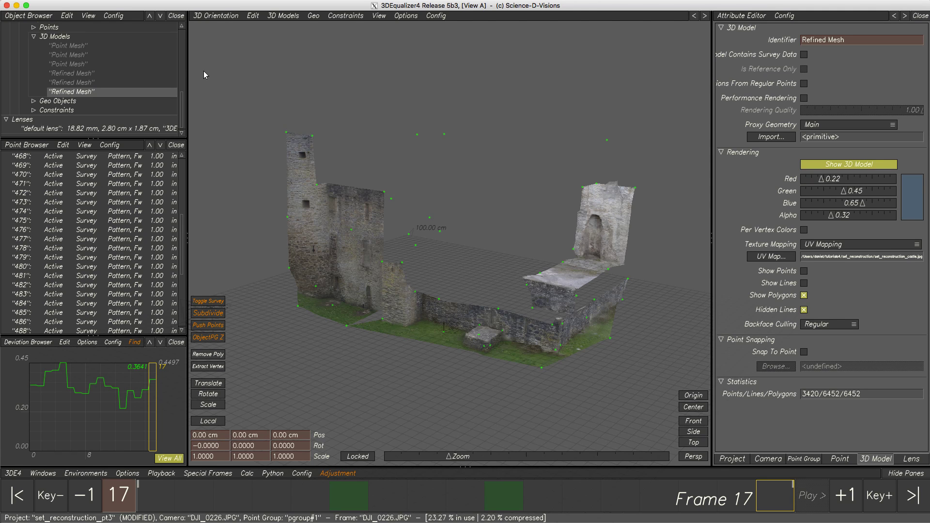
# Export the merged model as castle.obj in the set_reconstruction folder, with UV coordinates and an .mtl file
pyautogui.click(281, 17)
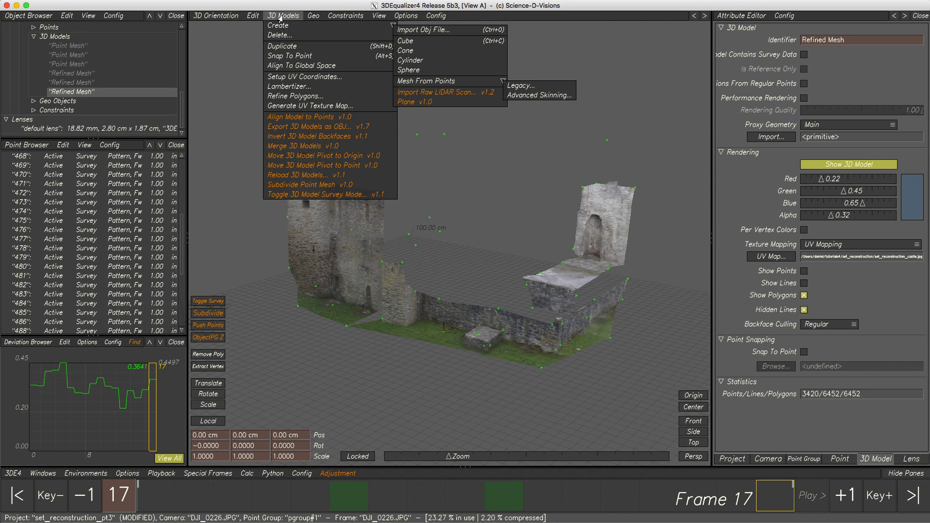
pyautogui.click(278, 129)
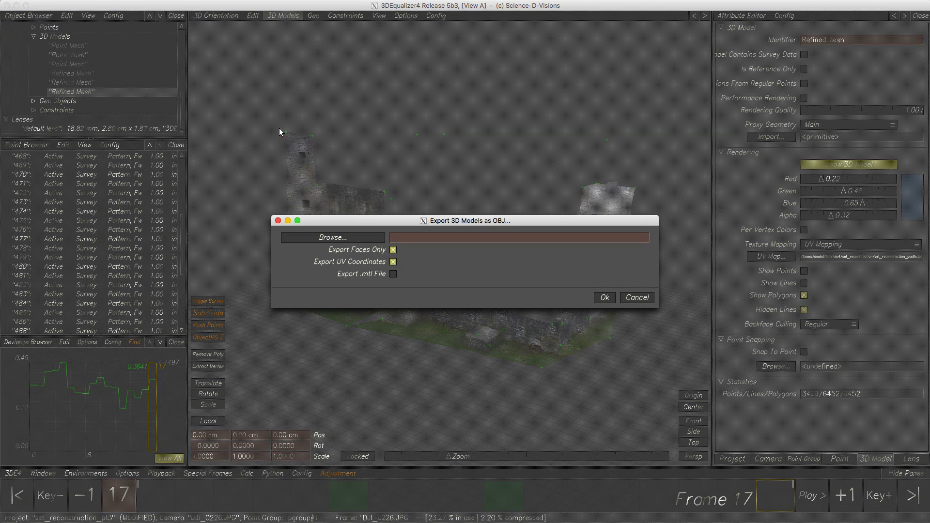
pyautogui.click(336, 238)
pyautogui.click(347, 447)
pyautogui.write('castle')
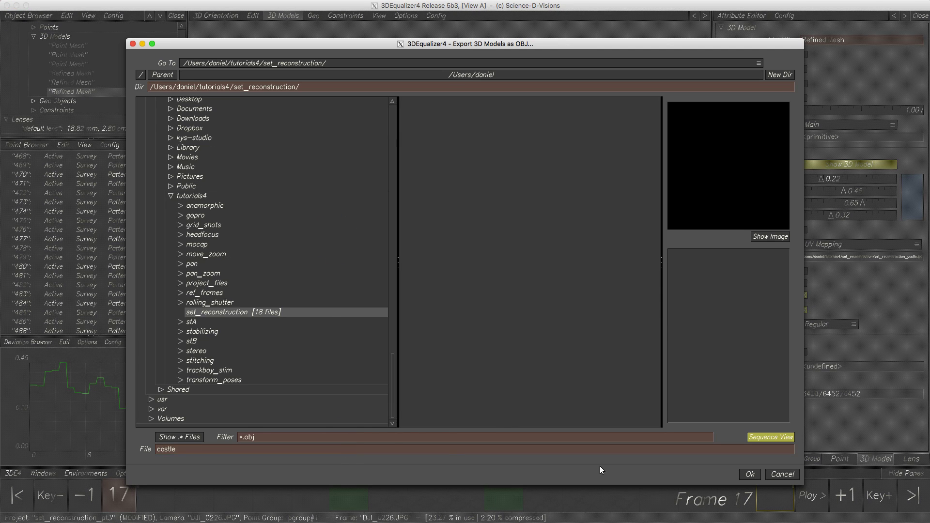
pyautogui.click(756, 473)
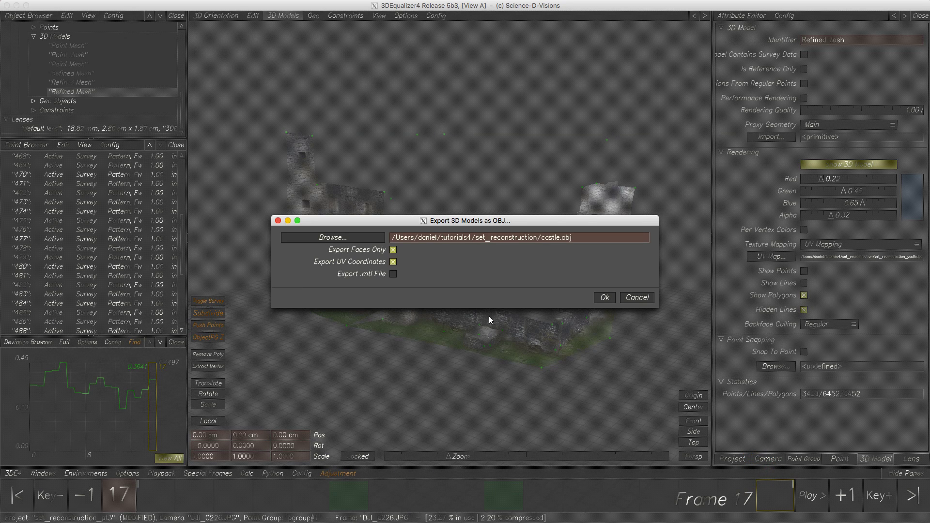
pyautogui.click(393, 275)
pyautogui.click(600, 300)
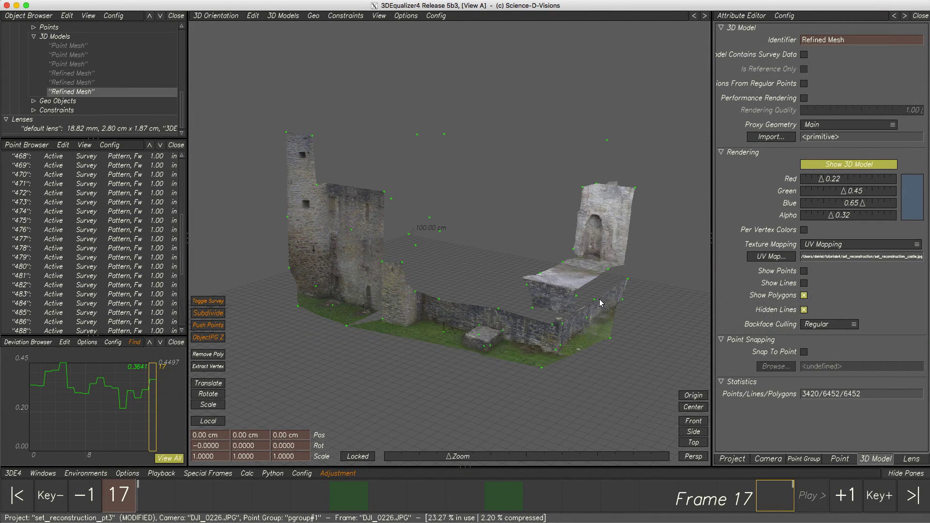
# View the project export options for Maya (MEL-Script) and close them without exporting
pyautogui.click(14, 473)
pyautogui.moveTo(30, 427)
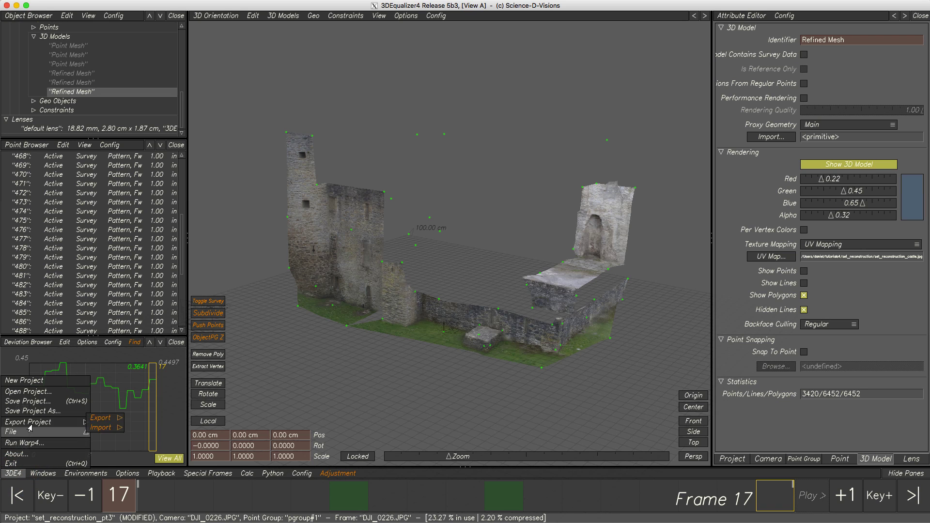
pyautogui.moveTo(101, 417)
pyautogui.click(125, 403)
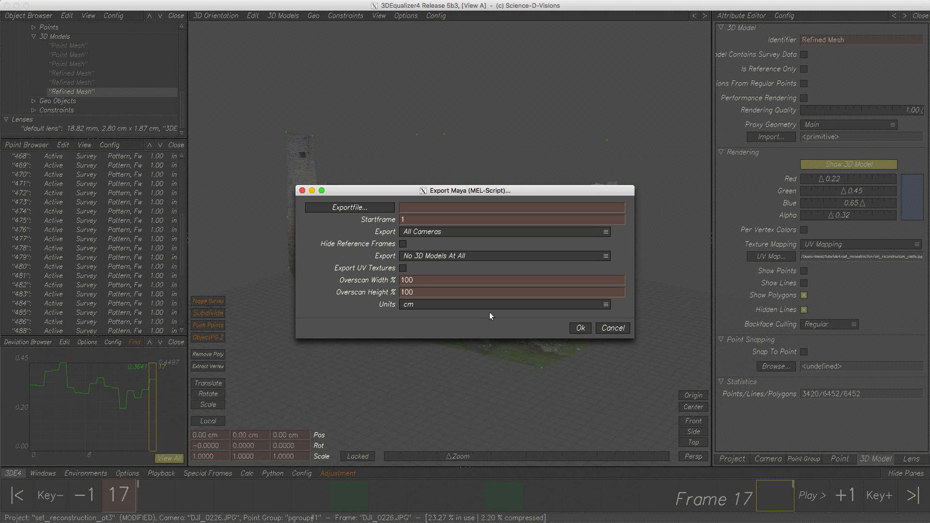
pyautogui.click(613, 328)
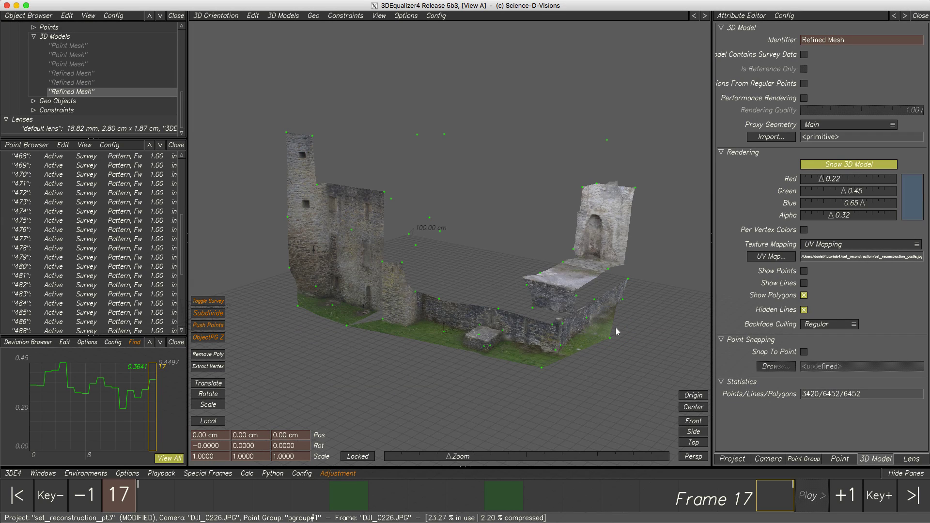
# Hide the side panes and view the textured castle model from a lower angle
pyautogui.press('Tab')
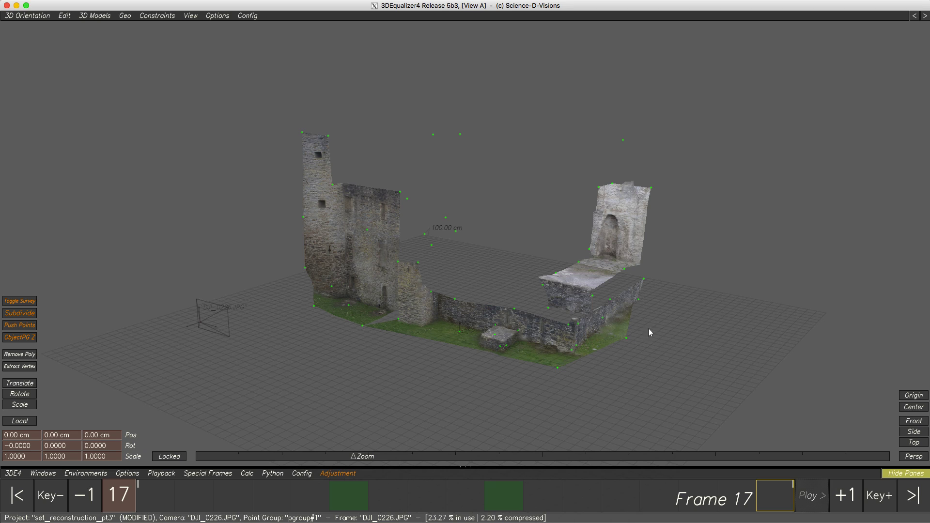
pyautogui.moveTo(649, 332)
pyautogui.mouseDown()
pyautogui.moveTo(706, 330)
pyautogui.moveTo(699, 321)
pyautogui.moveTo(650, 324)
pyautogui.mouseUp()
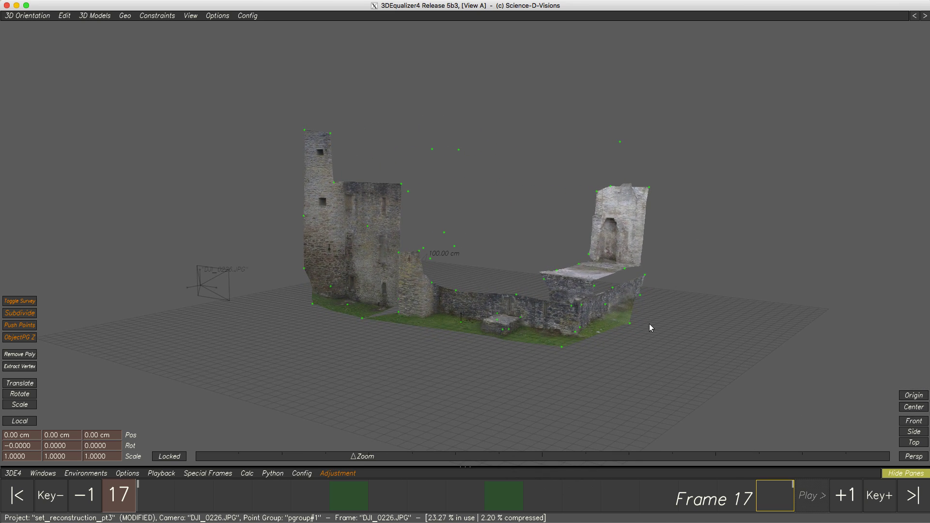